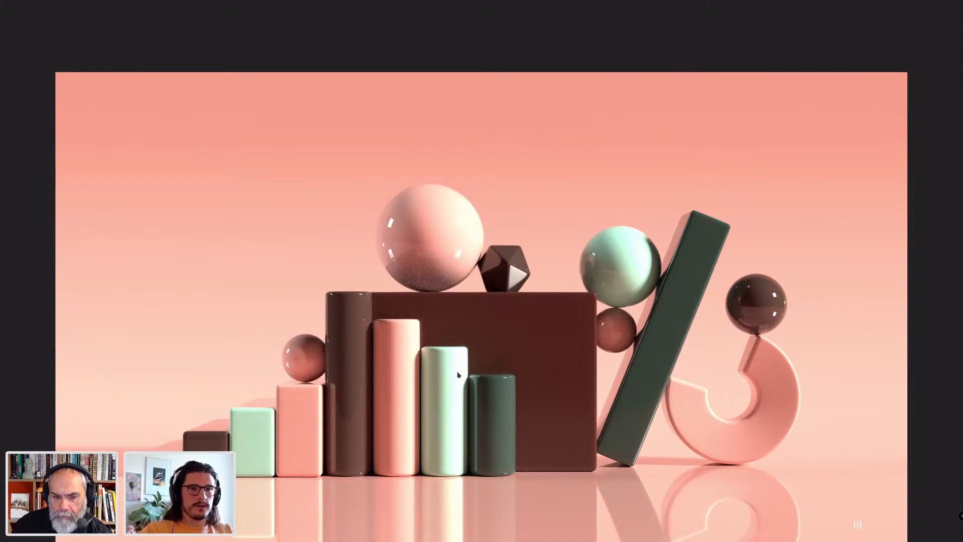
# Advance the slideshow to the pale-coloured render, leave presentation mode and go to the "Why?" slide
pyautogui.click(522, 321)
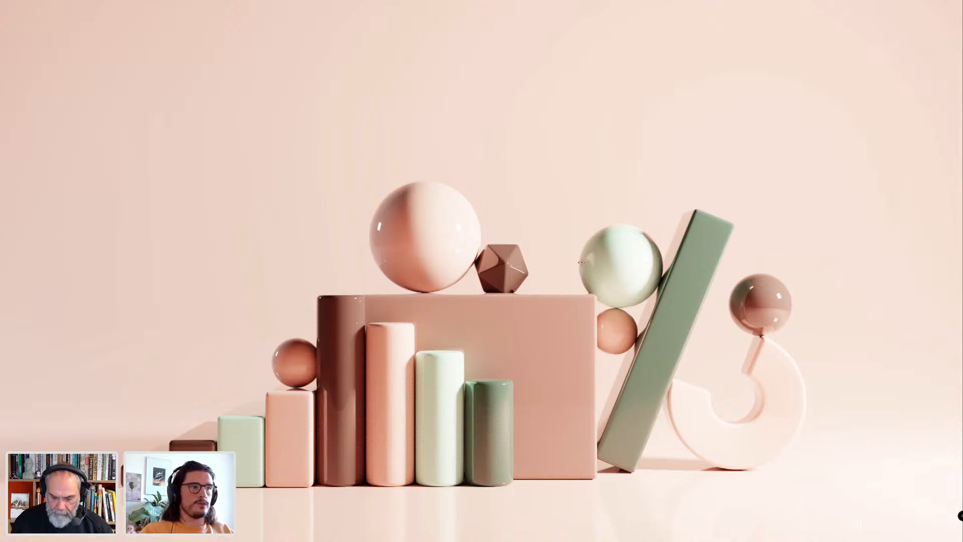
pyautogui.press('Escape')
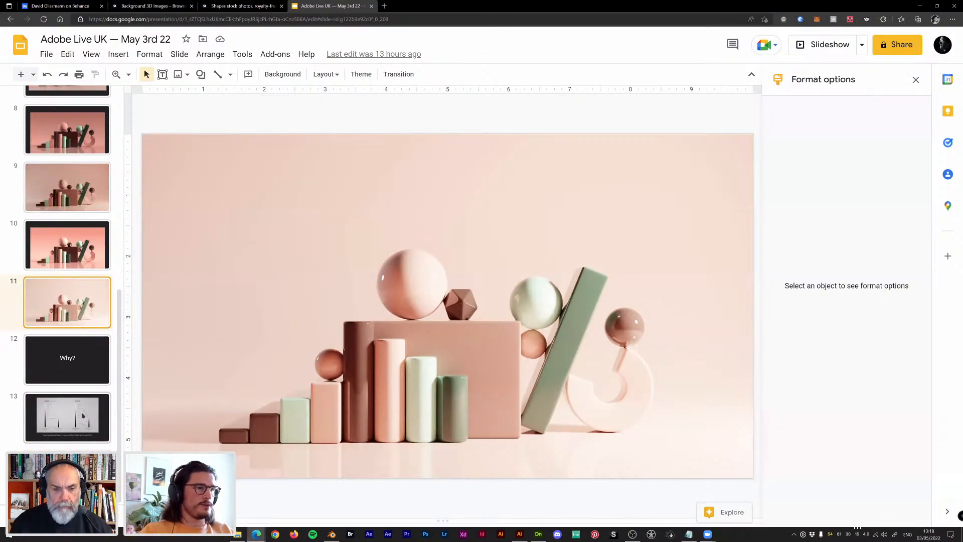
pyautogui.press('Down')
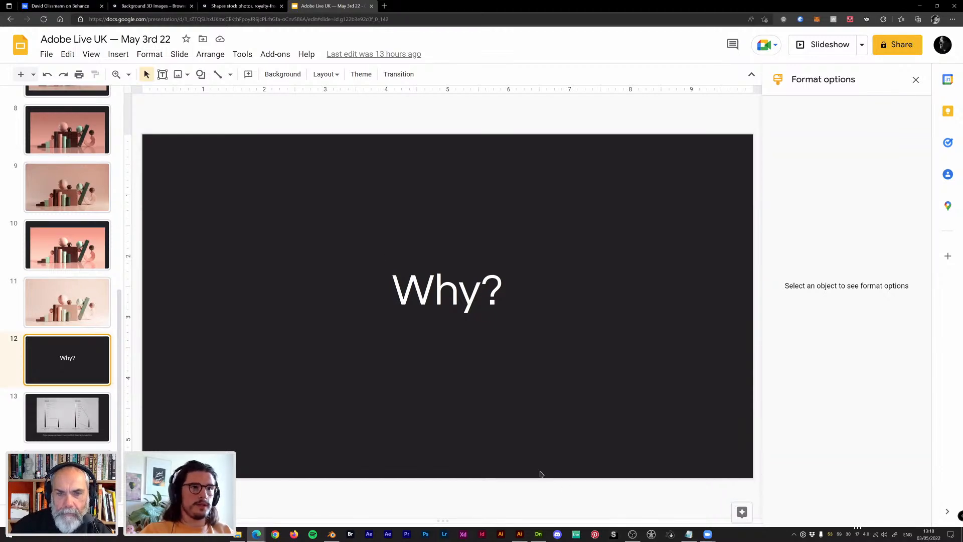
# Switch to Illustrator and clear the view of the grid and the floating Character, Image Trace and Glyphs panels
pyautogui.click(921, 8)
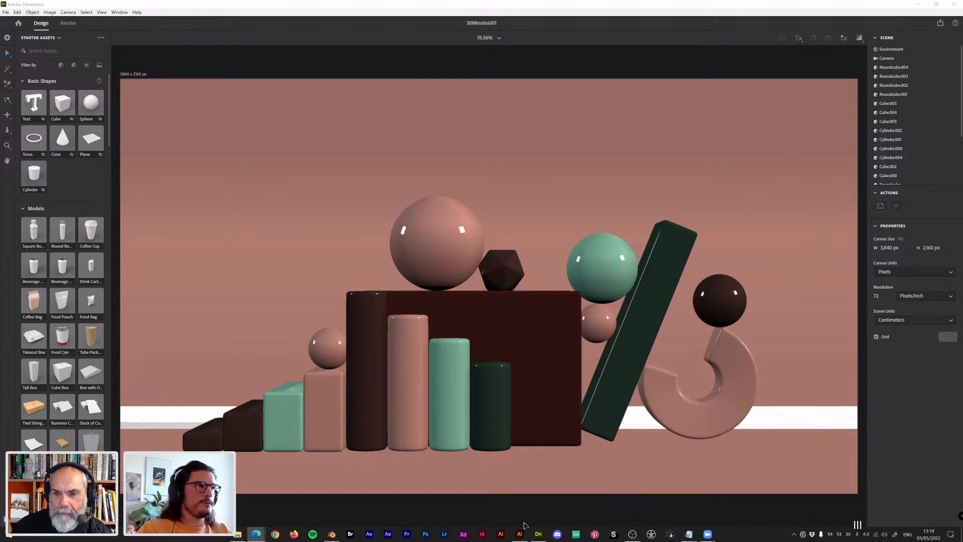
pyautogui.moveTo(522, 530)
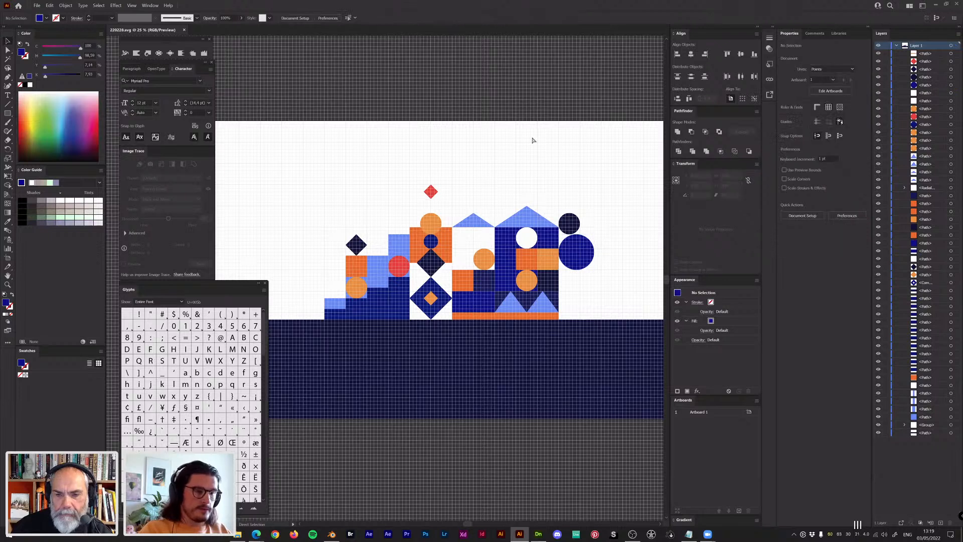
pyautogui.hotkey('ctrl', "'")
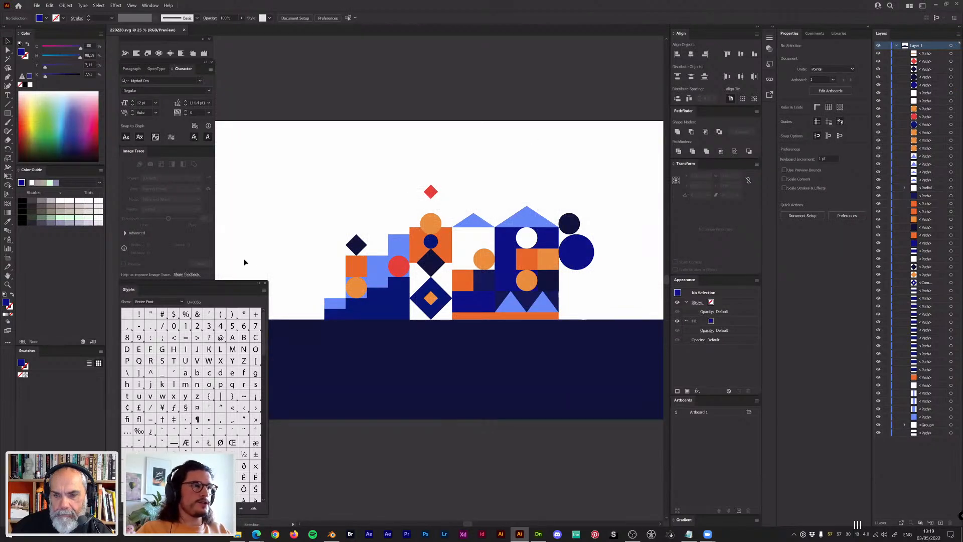
pyautogui.moveTo(144, 284); pyautogui.dragTo(146, 279)
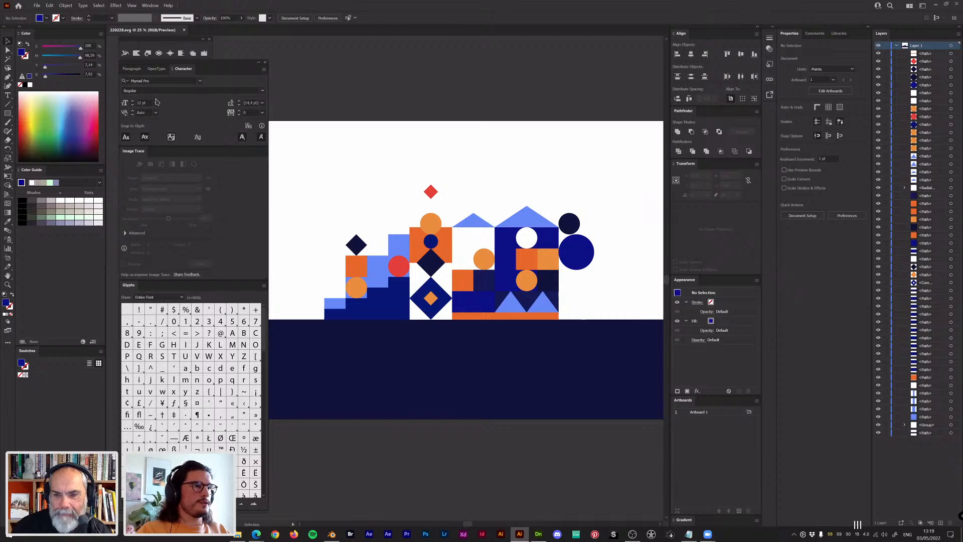
pyautogui.hotkey('ctrl', 't')
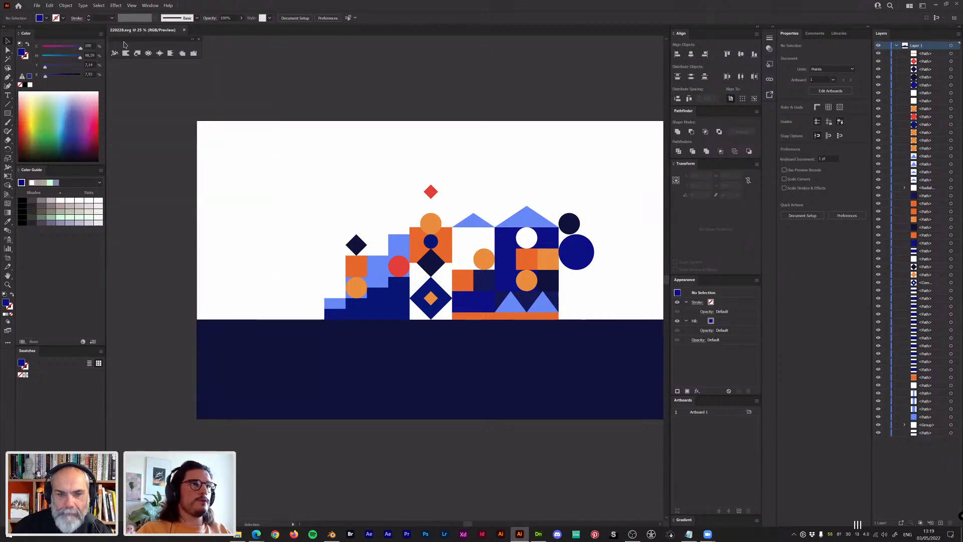
# Draw a 3800 x 2100 pt rectangle covering the whole artboard and move it to the bottom of the layer stack
pyautogui.keyDown('alt'); pyautogui.scroll(1, 490, 185); pyautogui.keyUp('alt')
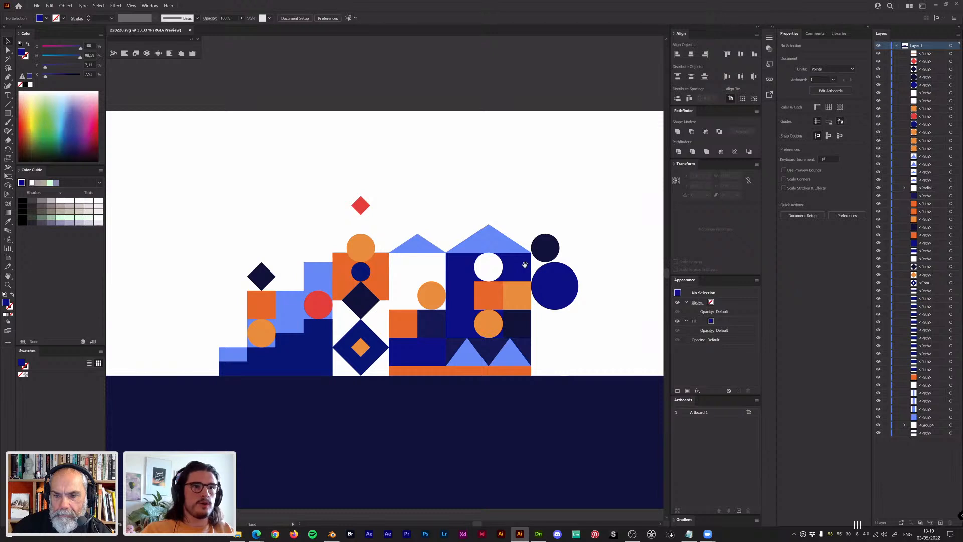
pyautogui.moveTo(525, 265); pyautogui.dragTo(513, 265)
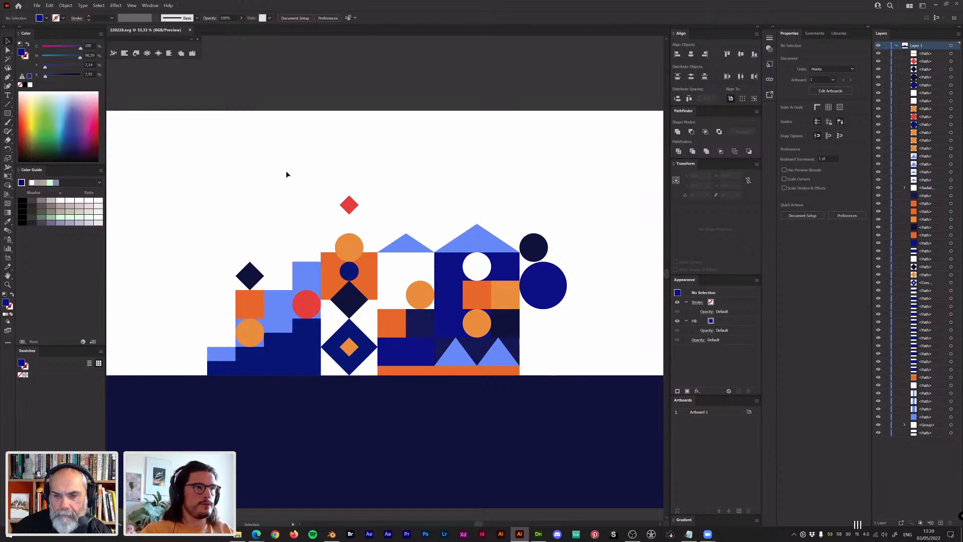
pyautogui.keyDown('alt'); pyautogui.scroll(-1, 323, 206); pyautogui.keyUp('alt')
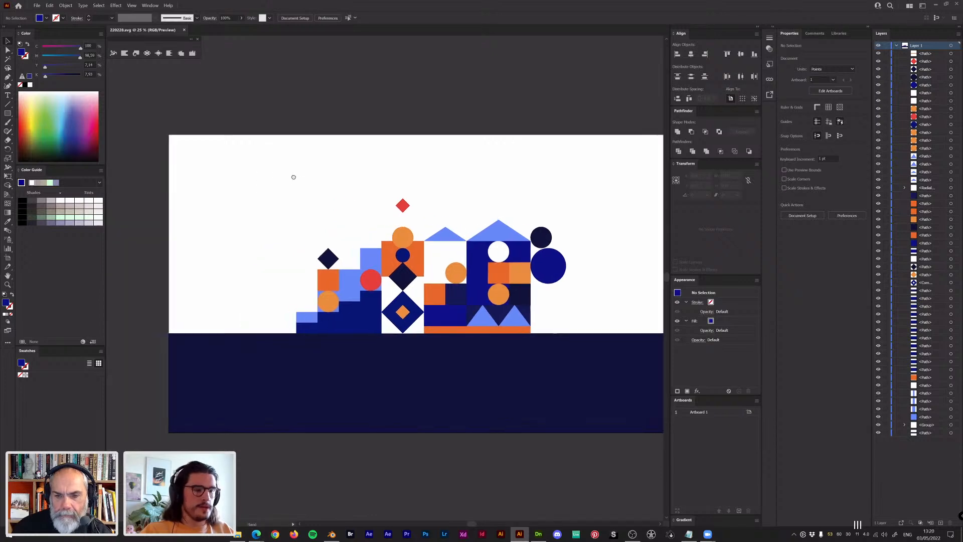
pyautogui.keyDown('ctrl'); pyautogui.hscroll(-2, 314, 204); pyautogui.keyUp('ctrl')
pyautogui.press('m')
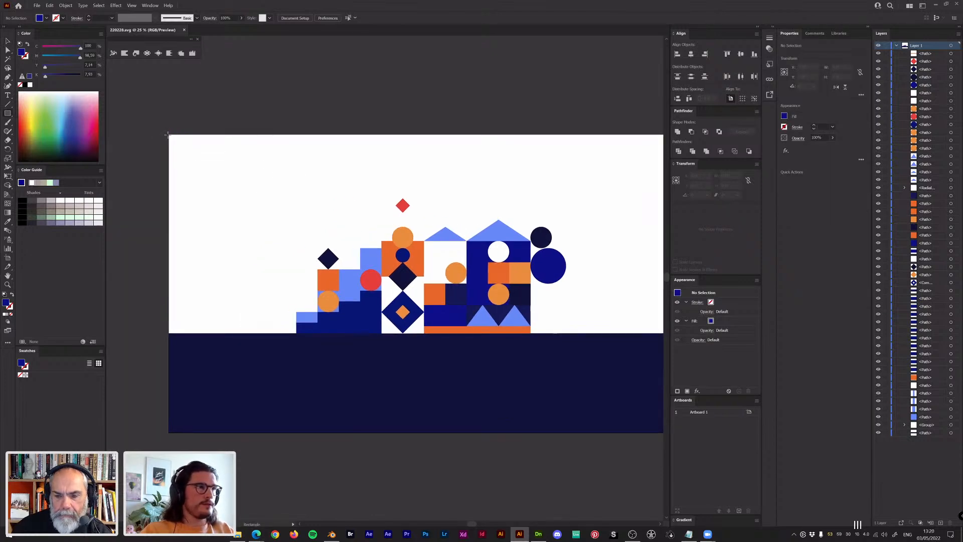
pyautogui.moveTo(170, 134); pyautogui.dragTo(652, 432)
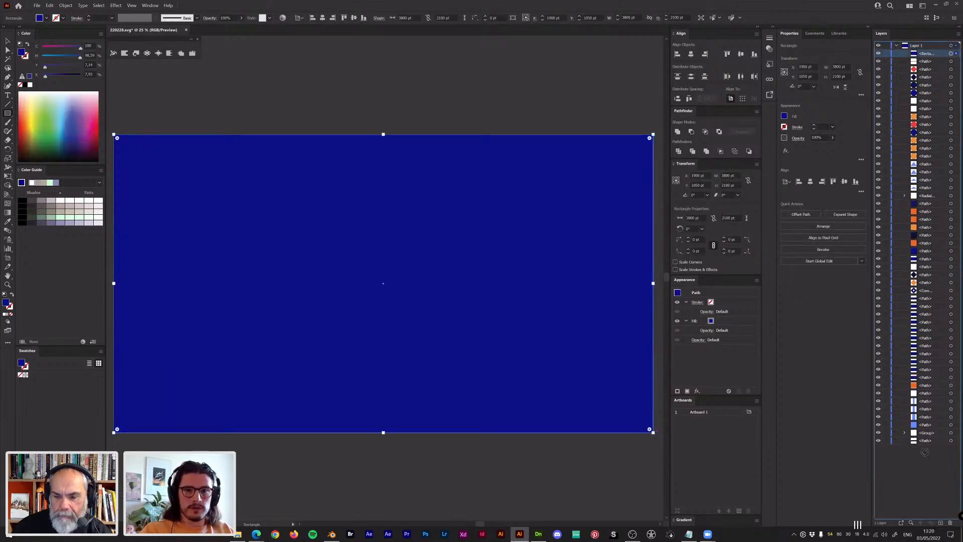
pyautogui.moveTo(923, 447); pyautogui.dragTo(922, 443)
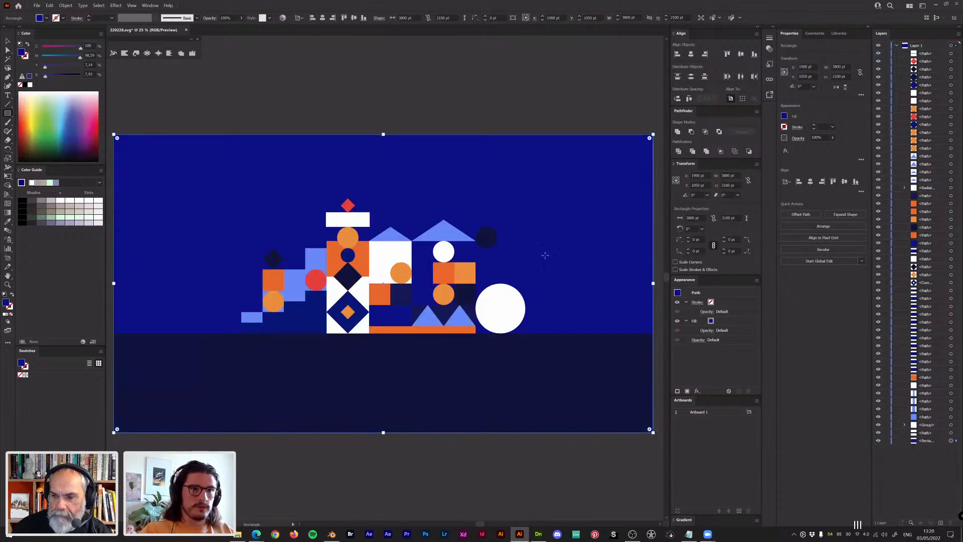
# Fill the background rectangle with a dark crimson red from the colour spectrum
pyautogui.click(98, 142)
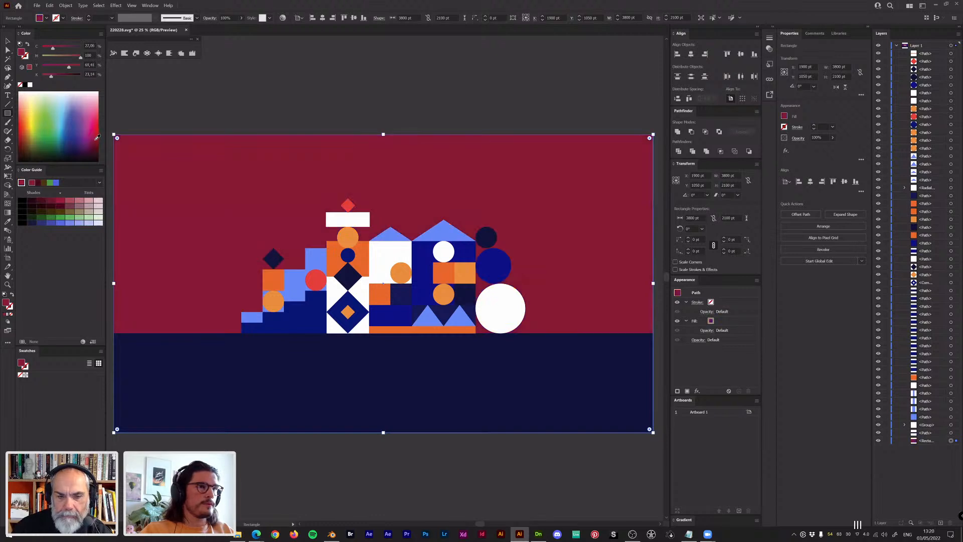
pyautogui.click(97, 144)
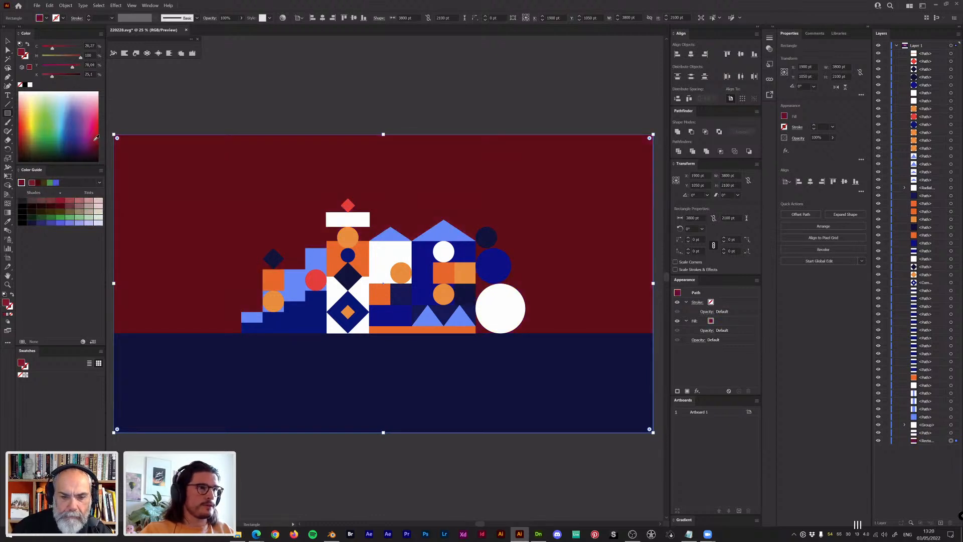
pyautogui.click(97, 140)
pyautogui.click(8, 42)
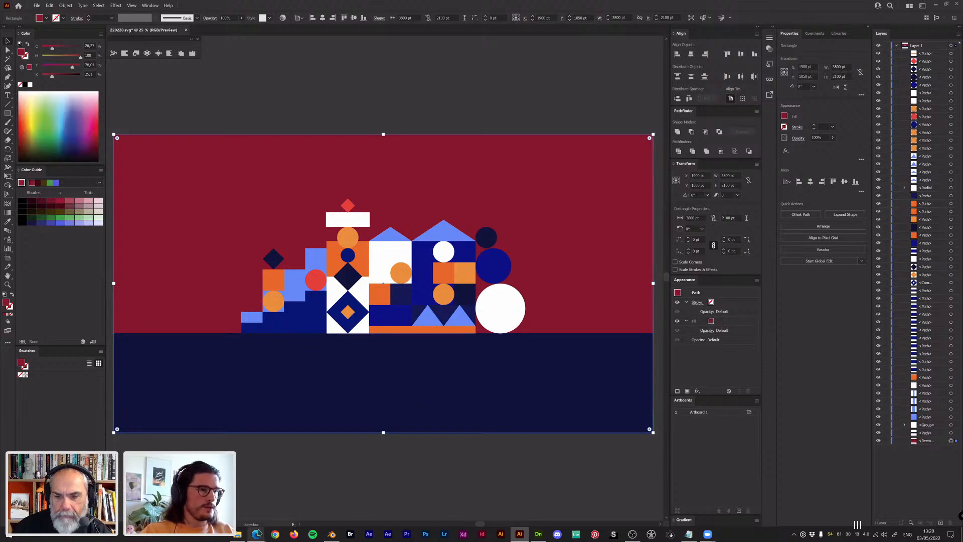
pyautogui.moveTo(257, 533)
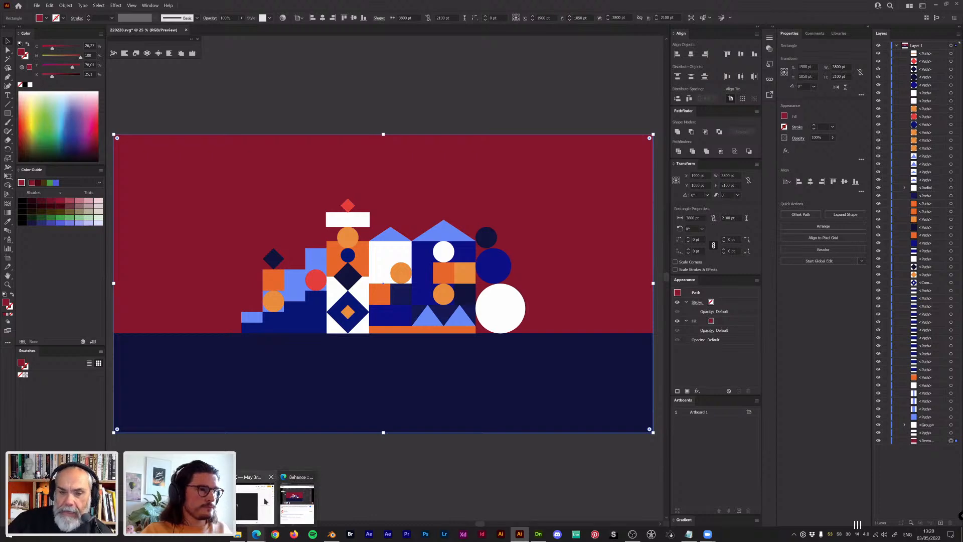
pyautogui.click(265, 501)
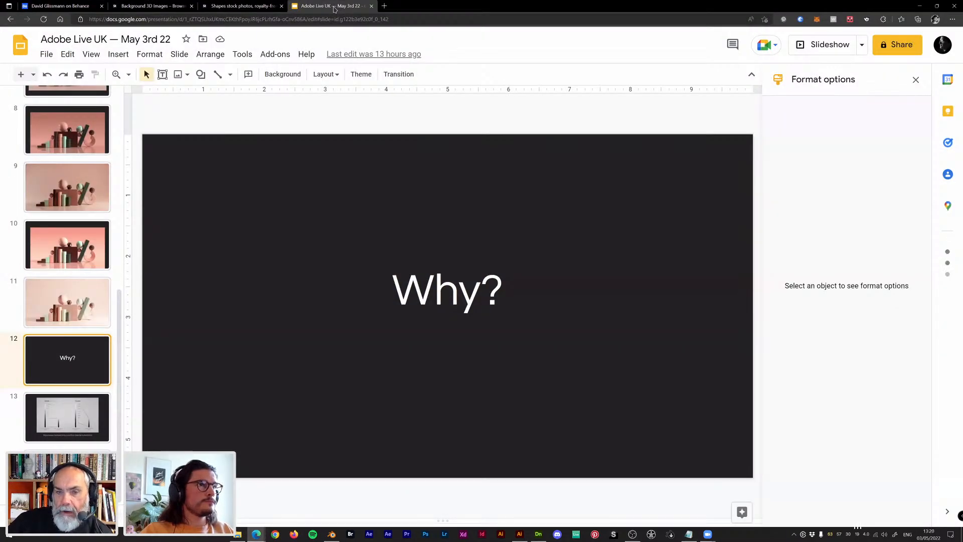
pyautogui.hotkey('alt', 'Tab')
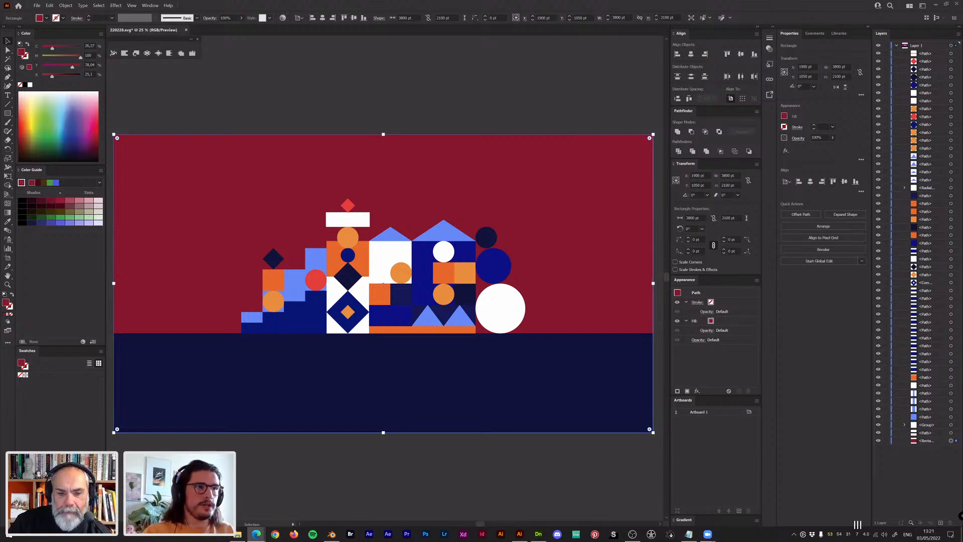
# Switch to Instagram in the browser, open the pinned "I'm live!" post and compare its two colour versions of the render
pyautogui.hotkey('alt', 'Tab')
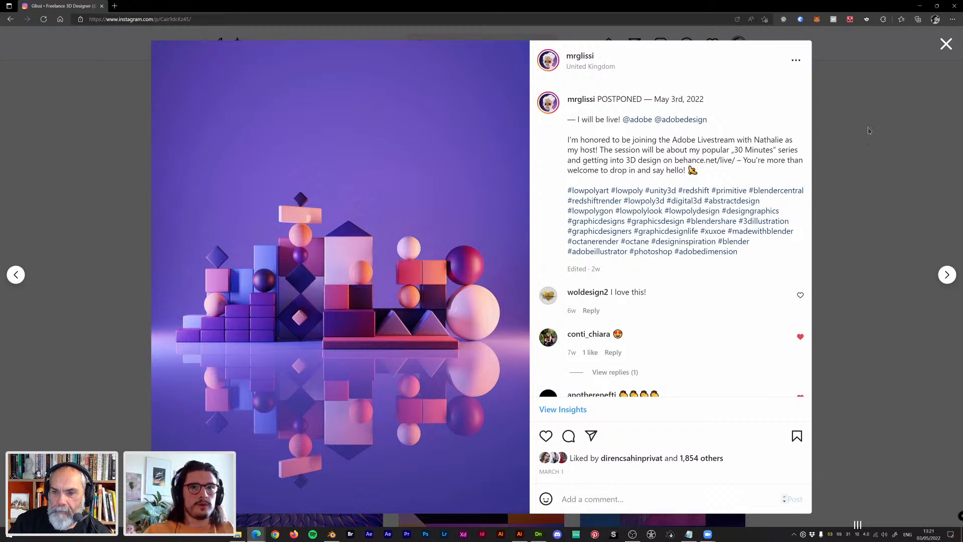
pyautogui.click(956, 324)
pyautogui.moveTo(961, 313); pyautogui.dragTo(955, 51)
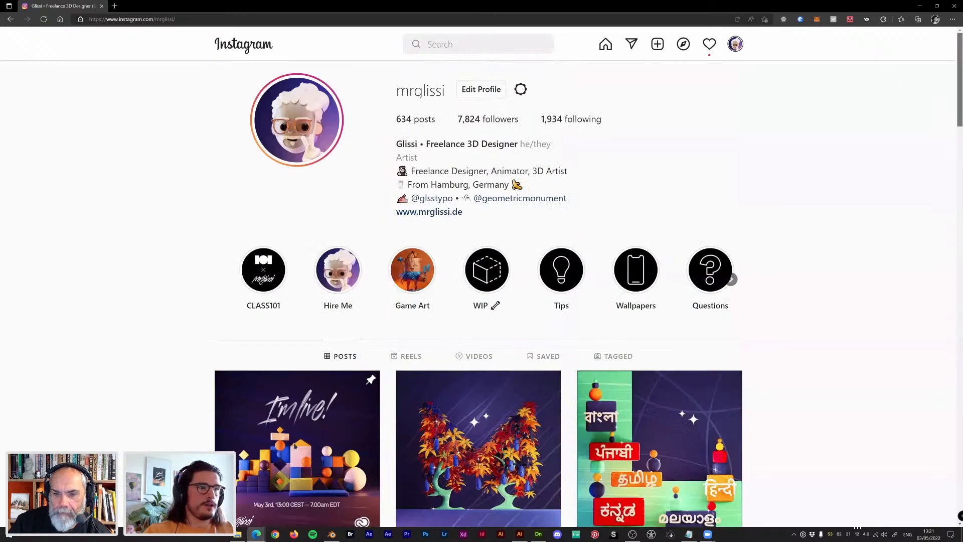
pyautogui.click(321, 436)
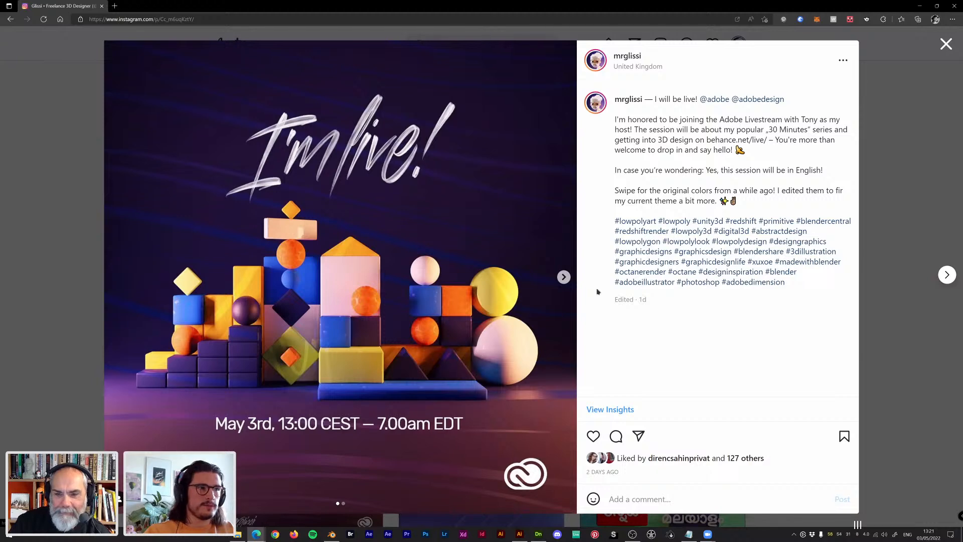
pyautogui.click(564, 277)
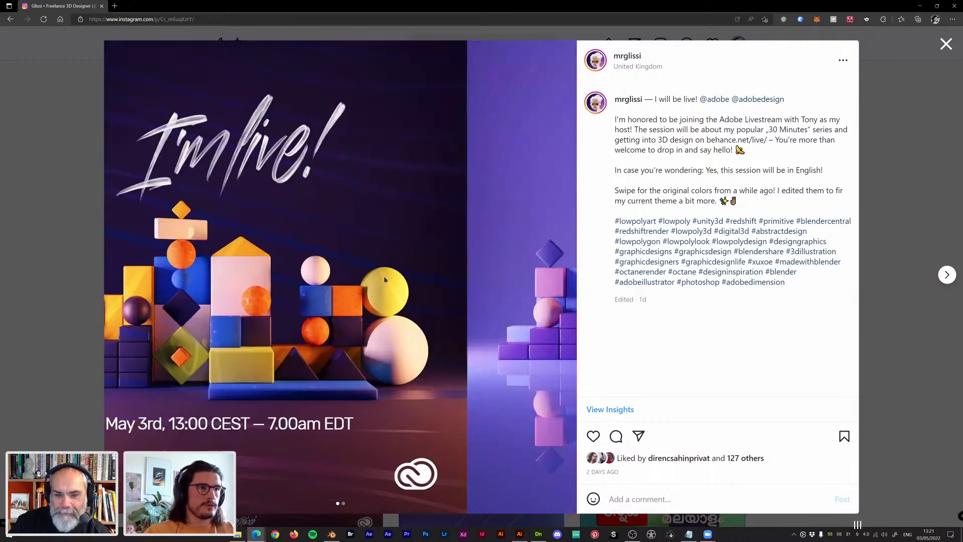
pyautogui.click(117, 277)
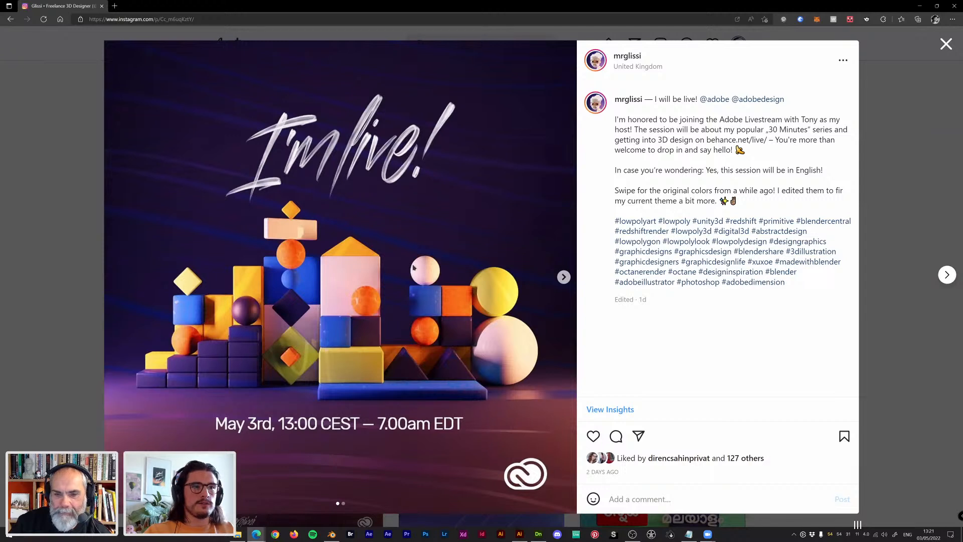
pyautogui.click(564, 277)
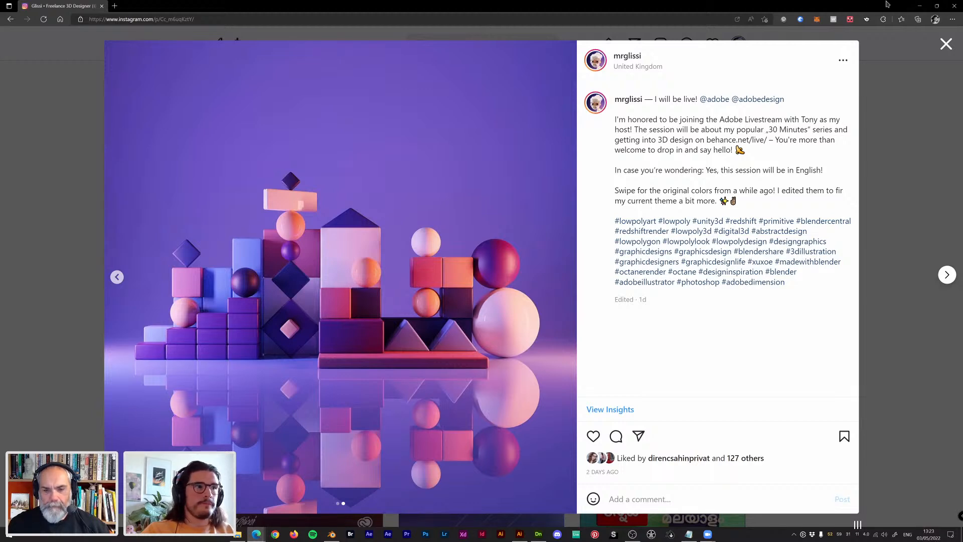
# Return to Illustrator and deselect the red background rectangle
pyautogui.hotkey('alt', 'Tab')
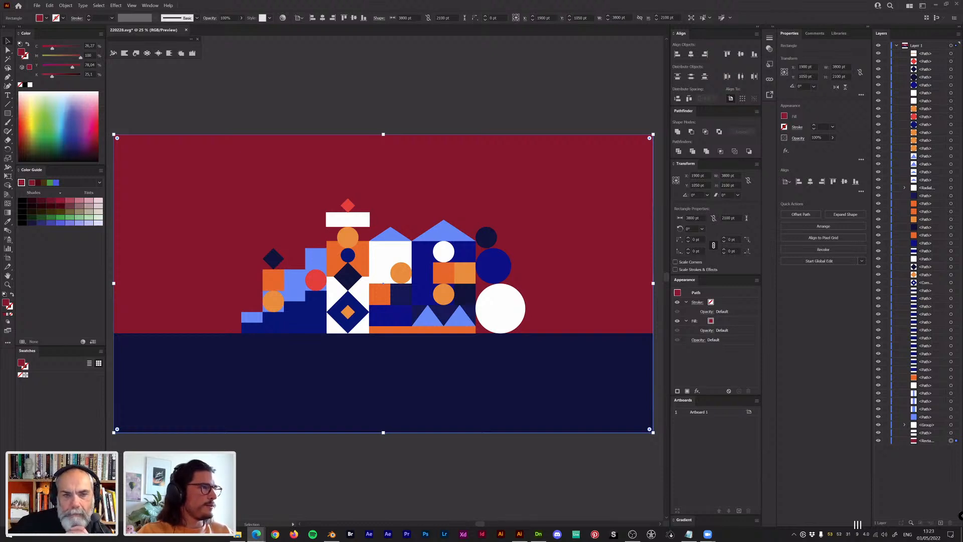
pyautogui.scroll(-2, 622, 361)
pyautogui.scroll(6, 622, 361)
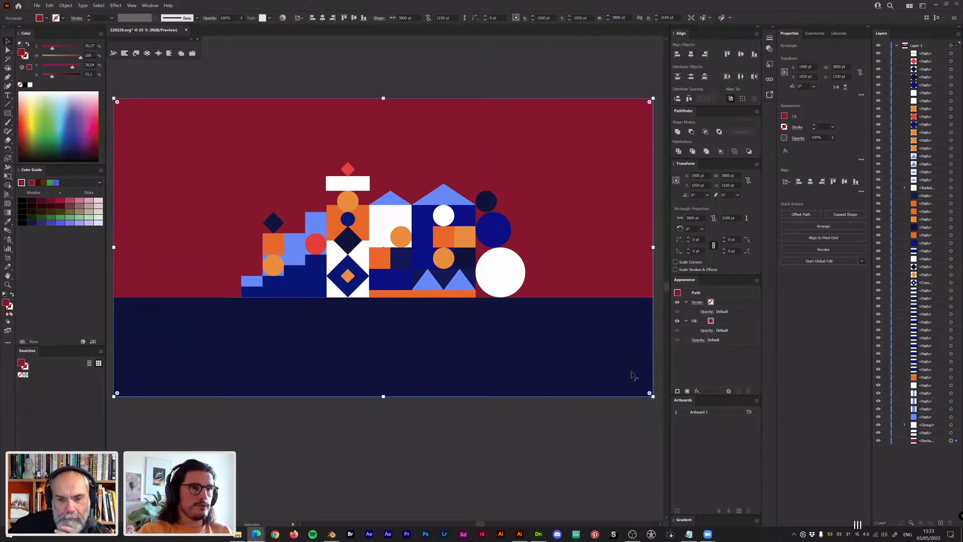
pyautogui.scroll(1, 597, 312)
pyautogui.click(592, 285)
pyautogui.moveTo(569, 348); pyautogui.dragTo(568, 190)
pyautogui.moveTo(506, 221); pyautogui.dragTo(506, 223)
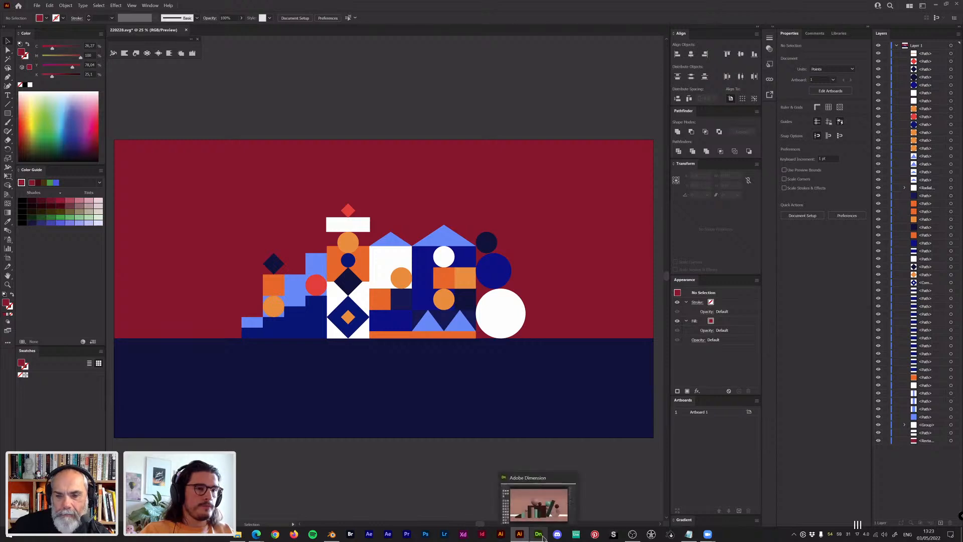
# Switch to Adobe Dimension and examine the starter assets, from basic shapes and models to materials and lights
pyautogui.click(543, 538)
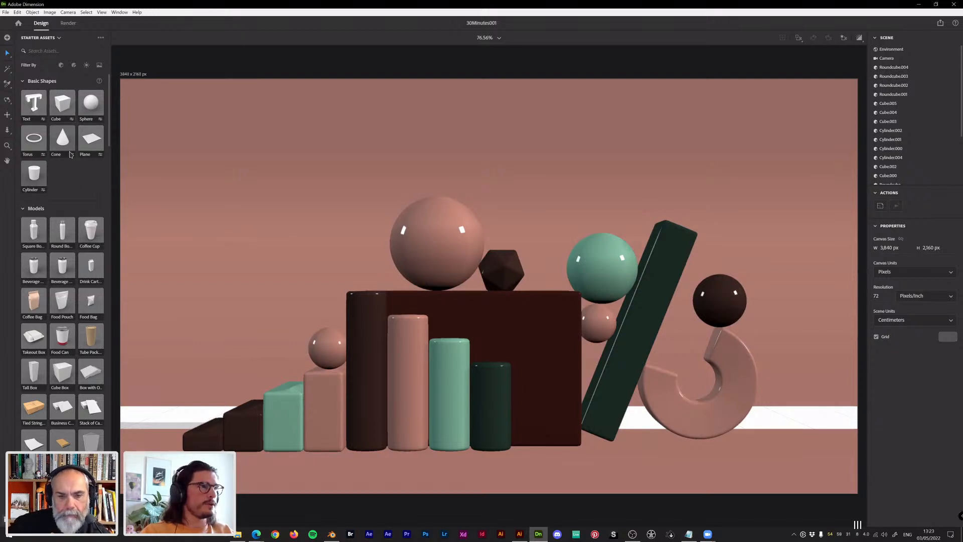
pyautogui.scroll(-4, 80, 171)
pyautogui.scroll(-10, 80, 172)
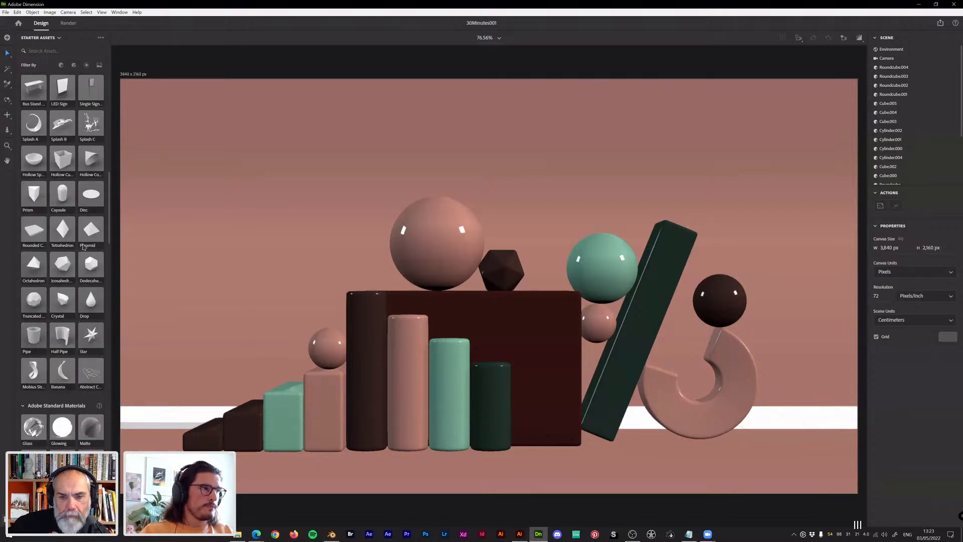
pyautogui.scroll(1, 88, 261)
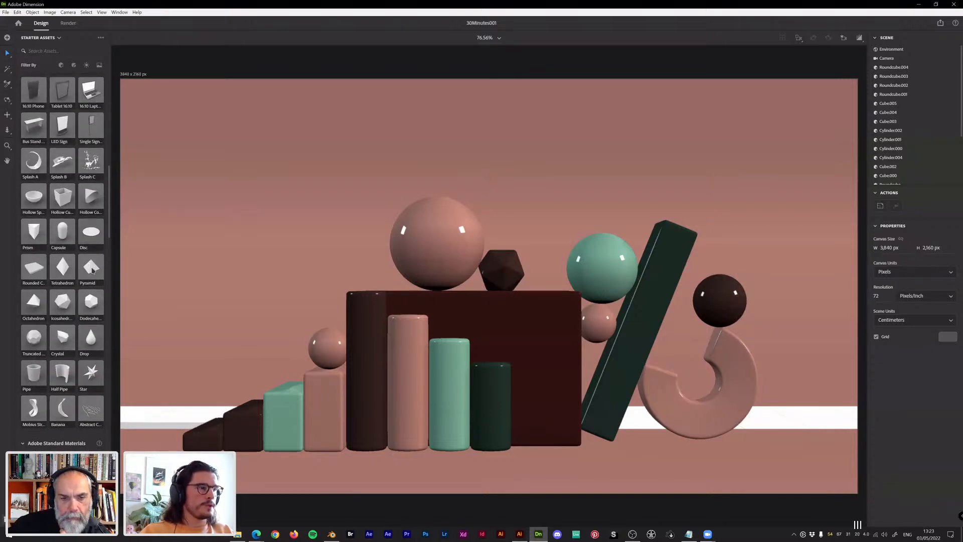
pyautogui.scroll(-8, 95, 261)
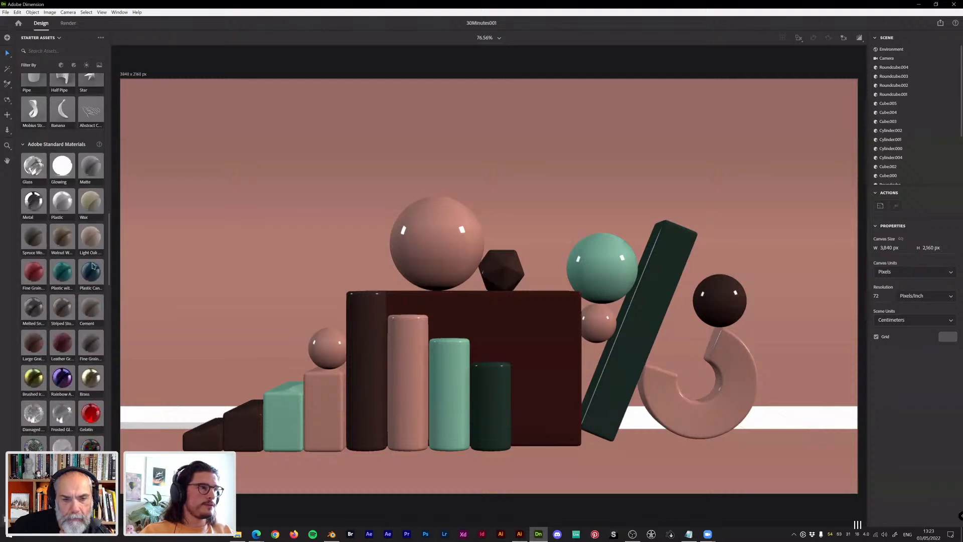
pyautogui.moveTo(109, 239); pyautogui.dragTo(110, 330)
pyautogui.scroll(-8, 108, 333)
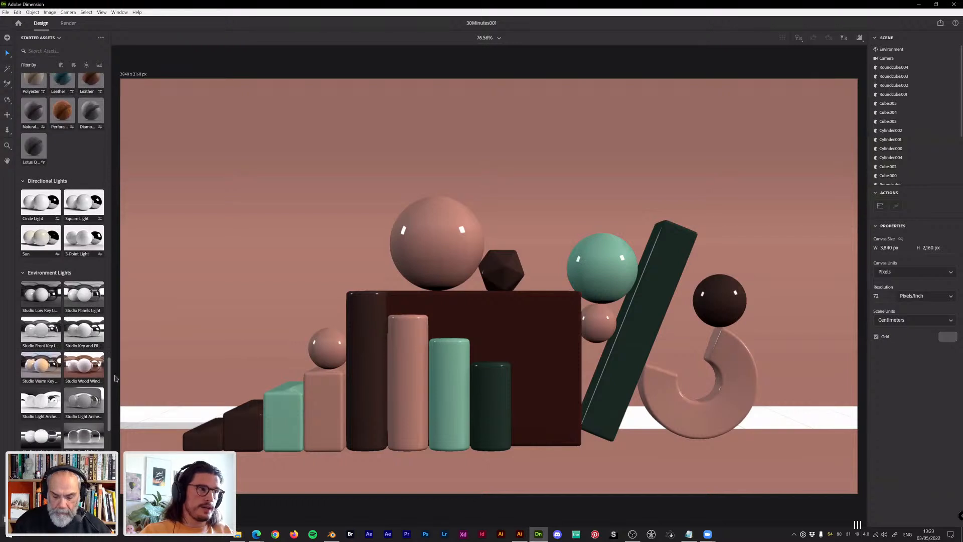
pyautogui.scroll(-1, 69, 182)
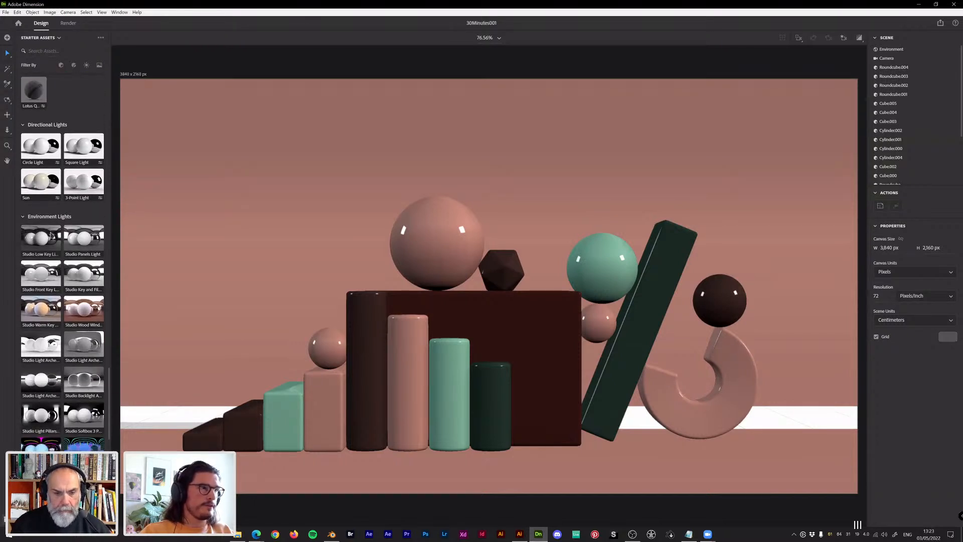
# Examine the environment lights and background images among the starter assets and return to the basic shapes
pyautogui.scroll(-1, 62, 238)
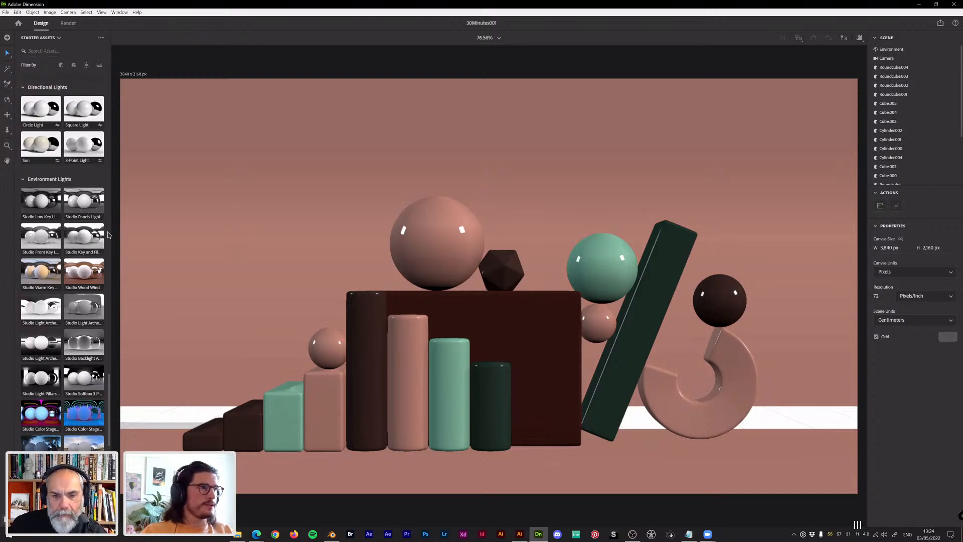
pyautogui.scroll(-1, 112, 236)
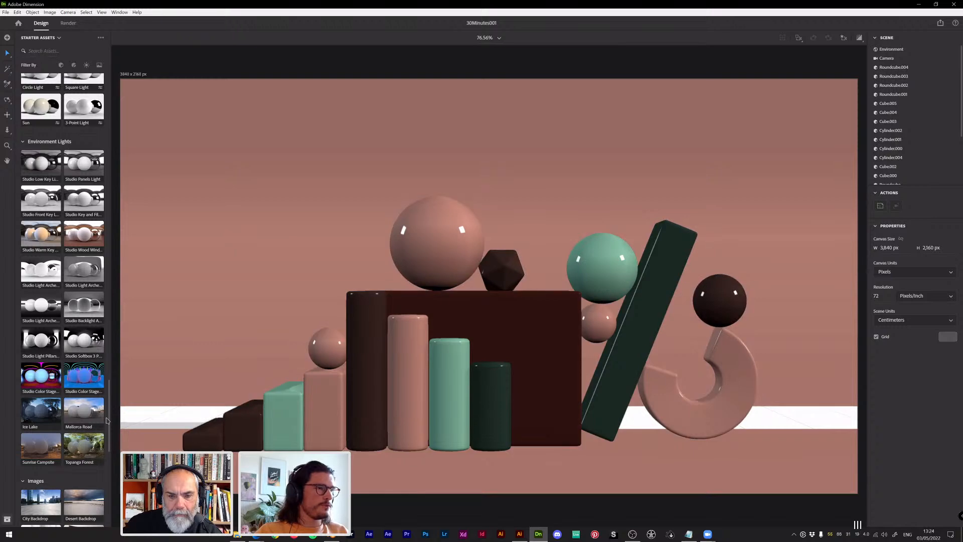
pyautogui.moveTo(110, 420); pyautogui.dragTo(106, 96)
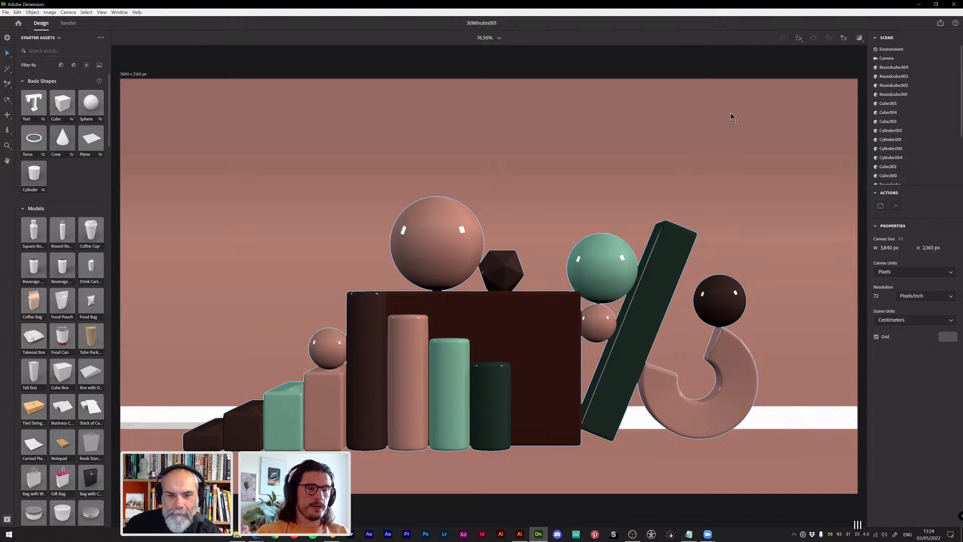
# Switch to Illustrator to review the flat composition, return to Dimension and look at the import options for models and images
pyautogui.click(521, 534)
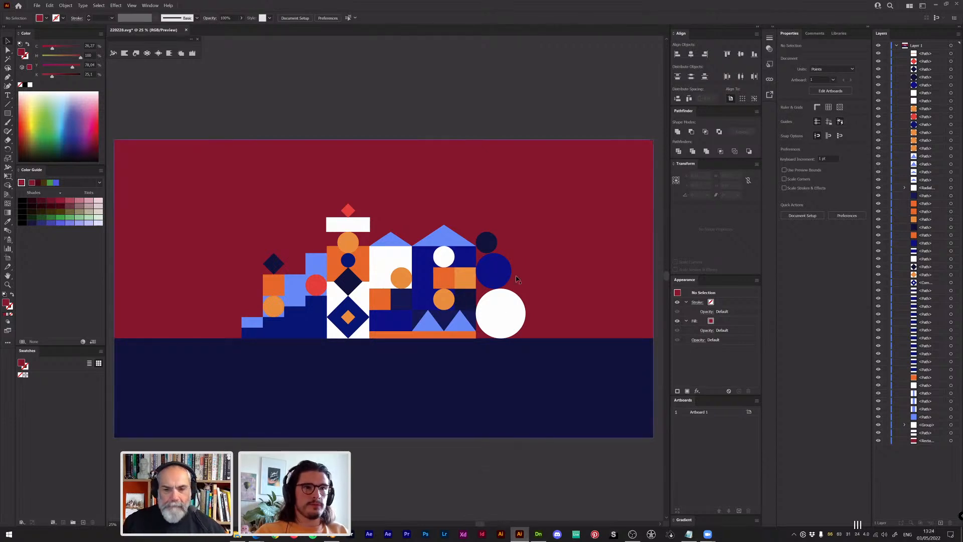
pyautogui.moveTo(521, 534)
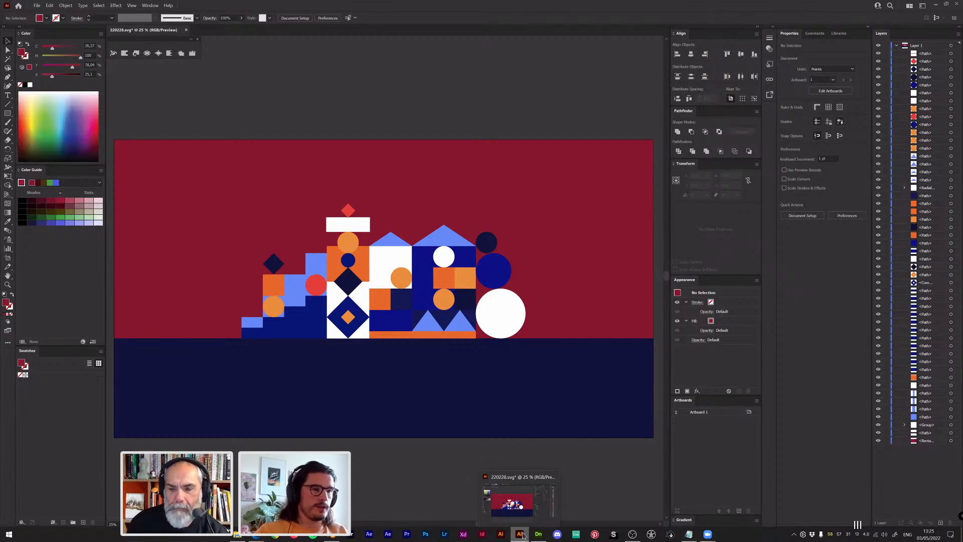
pyautogui.click(538, 535)
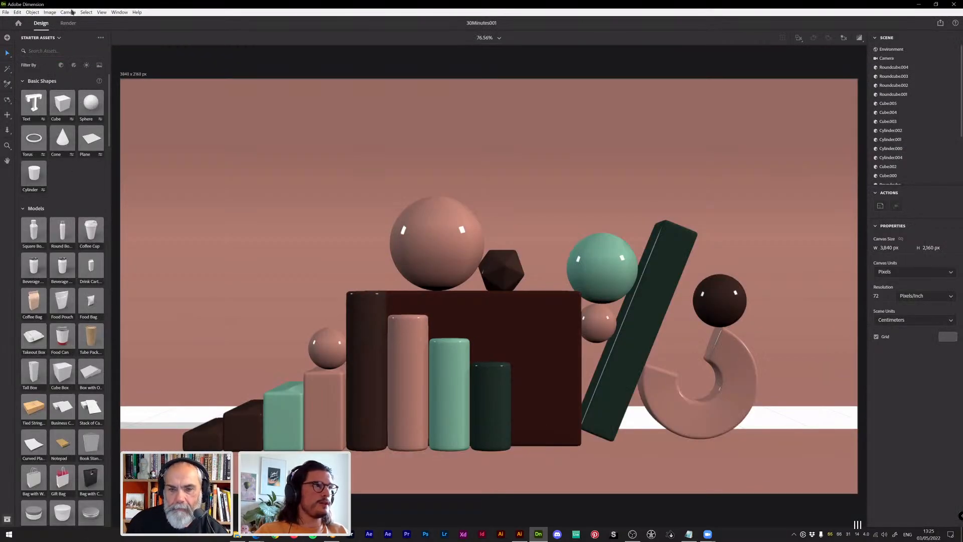
pyautogui.click(6, 13)
pyautogui.moveTo(22, 115)
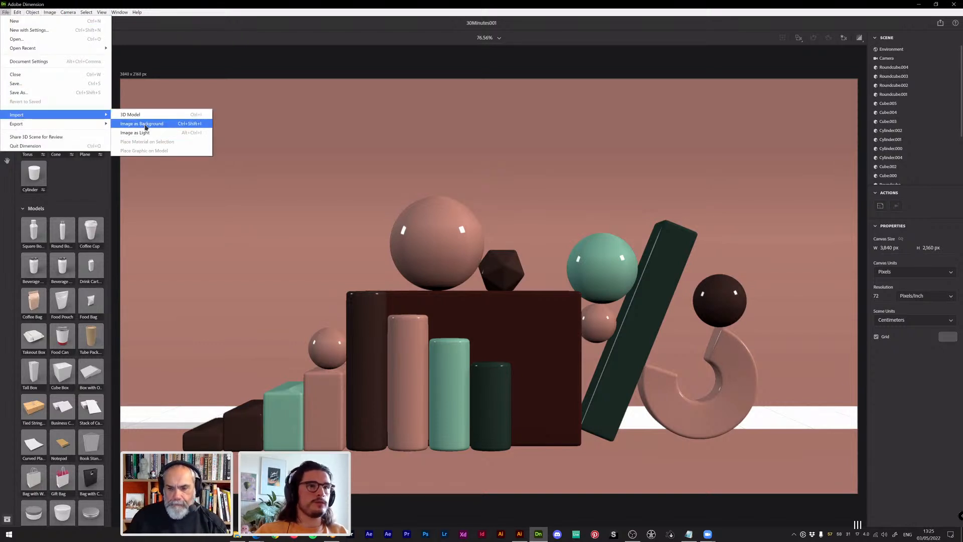
pyautogui.click(261, 129)
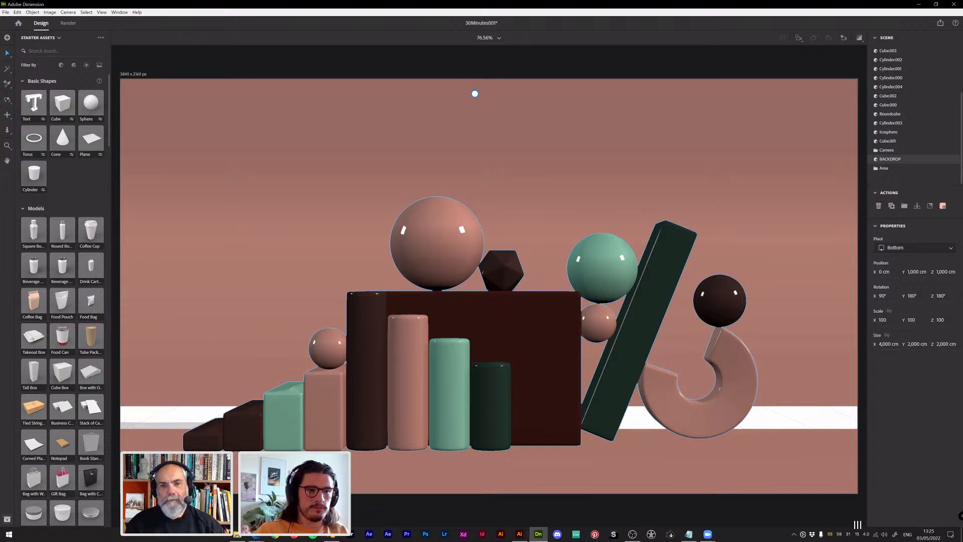
pyautogui.moveTo(337, 535)
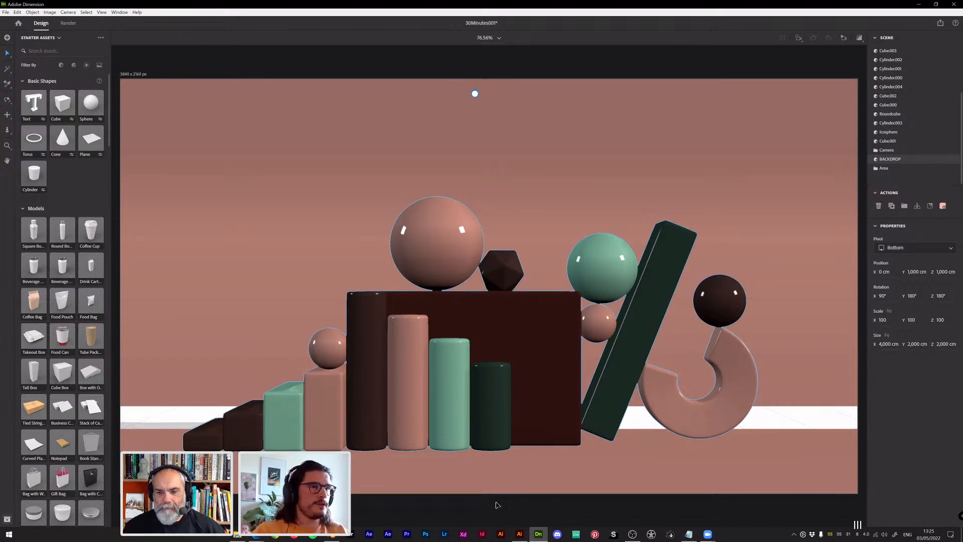
# Create a new document, discarding the changes to 30Minutes001.dn
pyautogui.click(18, 23)
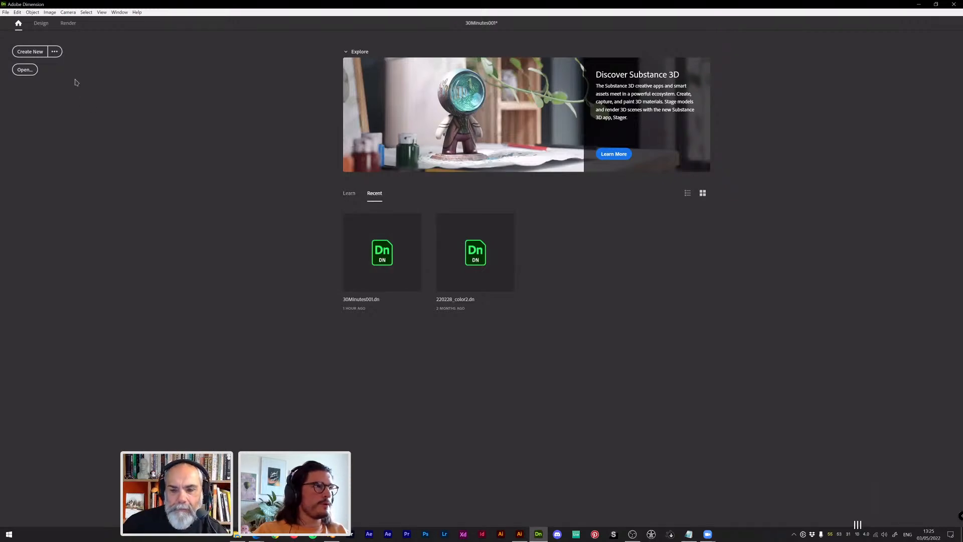
pyautogui.click(30, 52)
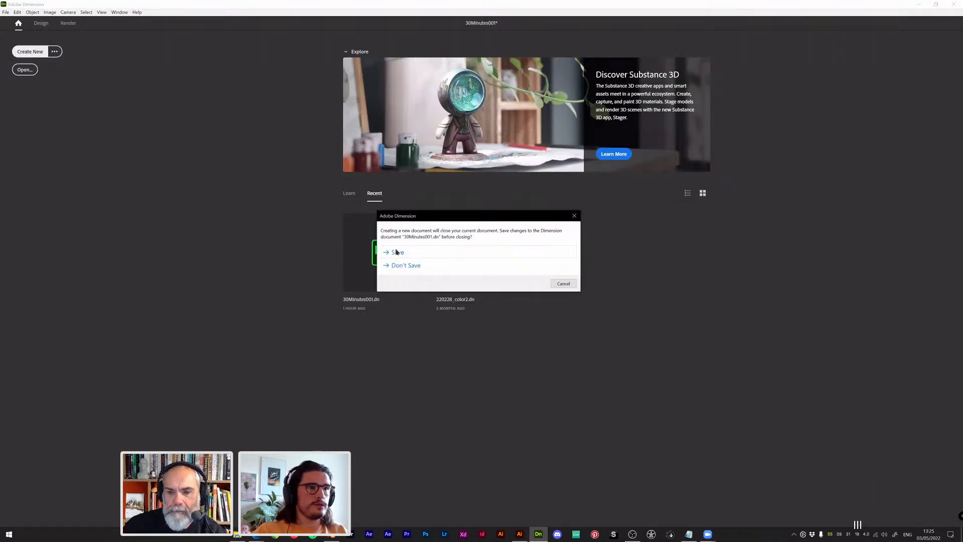
pyautogui.click(397, 265)
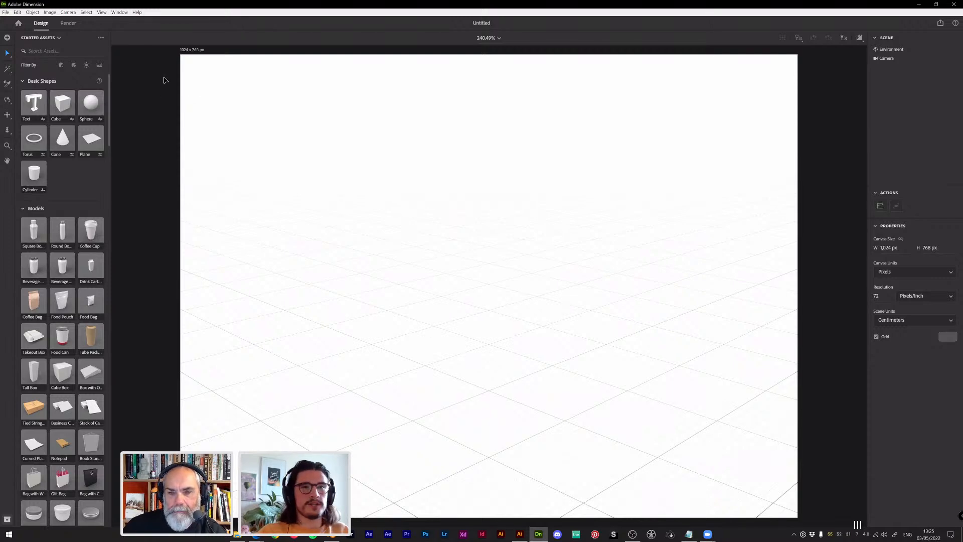
# Set the canvas size to 1,920 by 1,080 px and fit the whole canvas in view
pyautogui.click(184, 53)
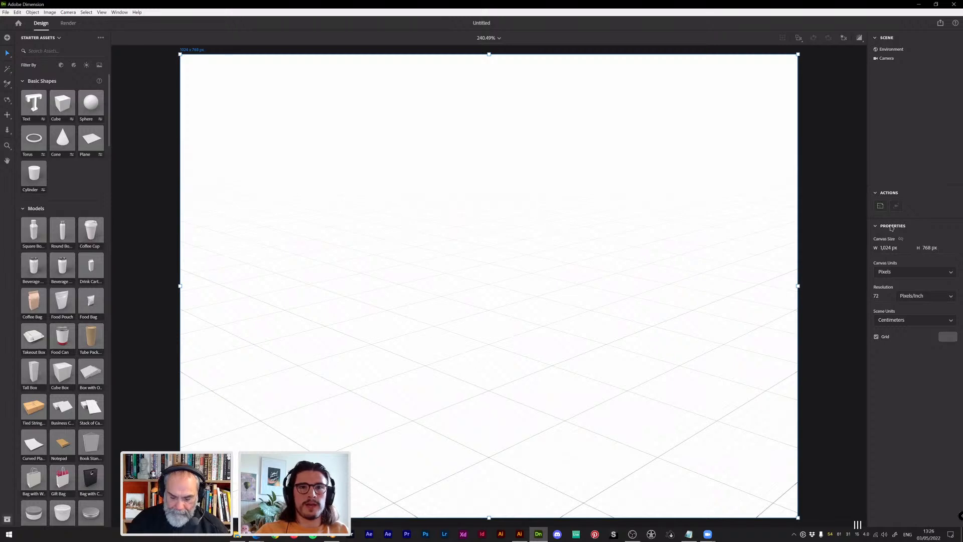
pyautogui.click(893, 250)
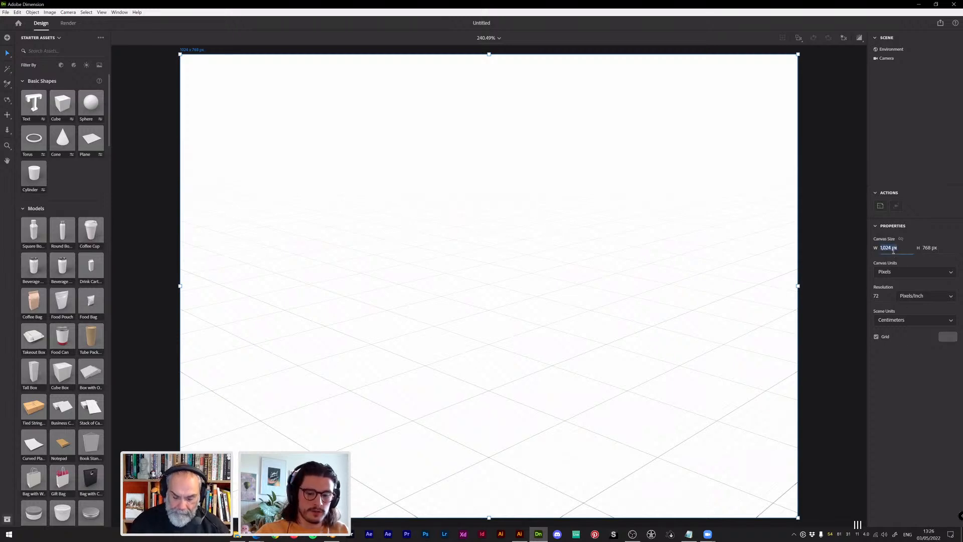
pyautogui.write('1')
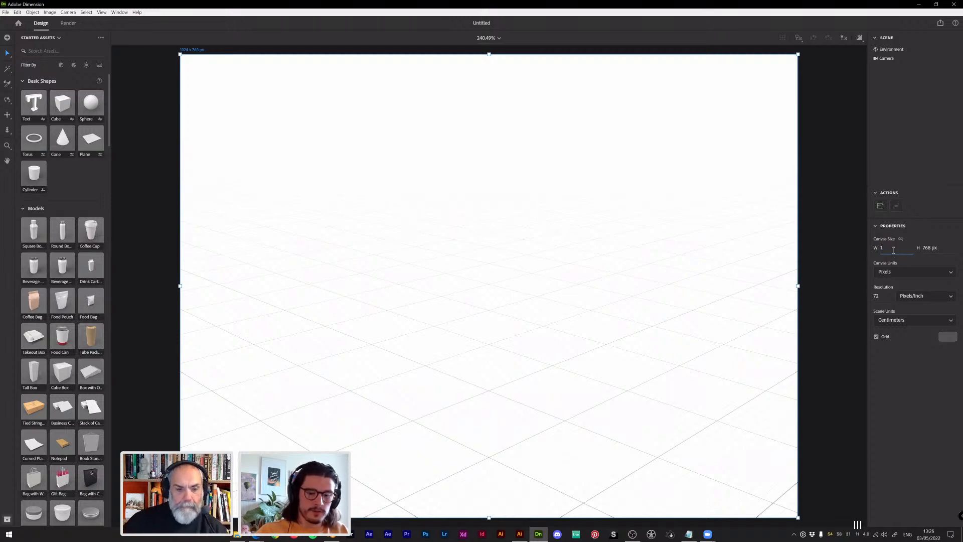
pyautogui.write(',920')
pyautogui.click(928, 248)
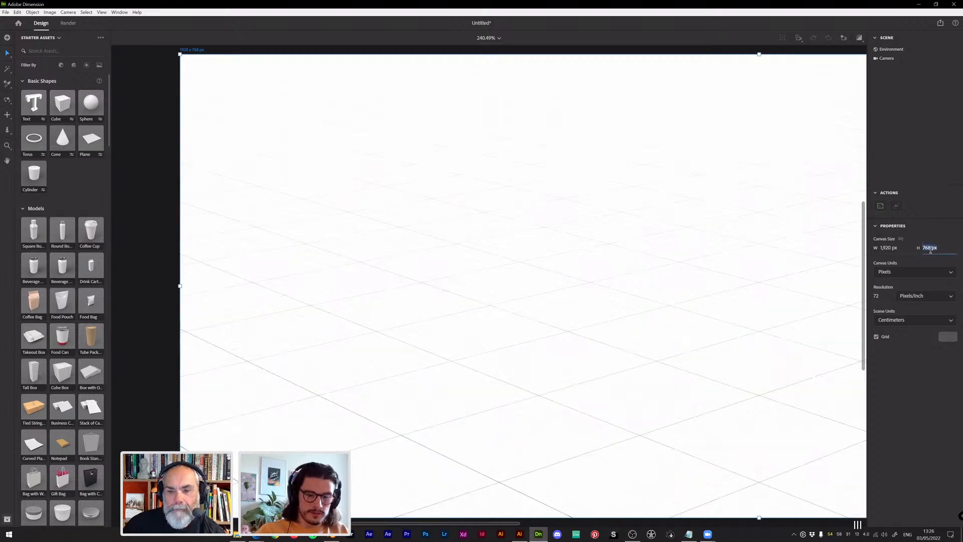
pyautogui.write('1080')
pyautogui.press('Return')
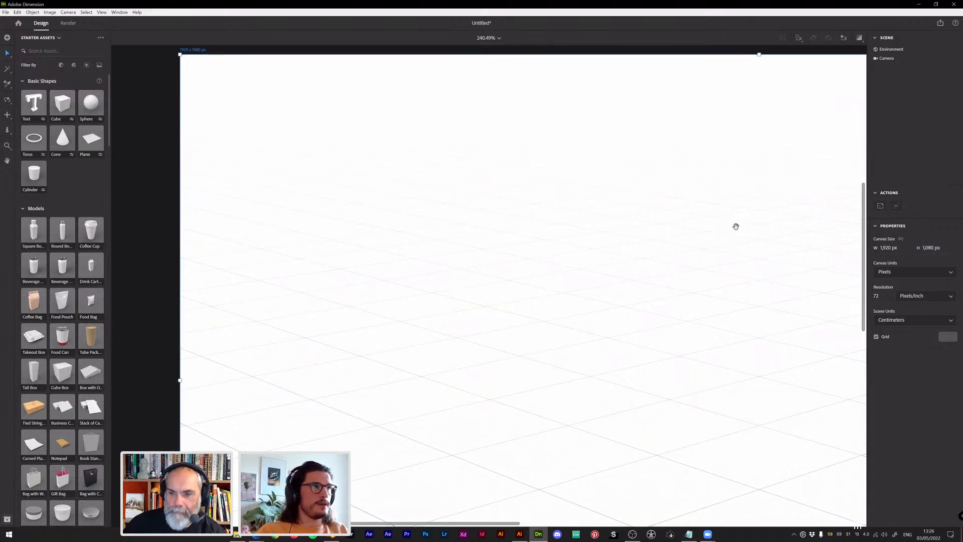
pyautogui.moveTo(736, 227); pyautogui.dragTo(671, 225)
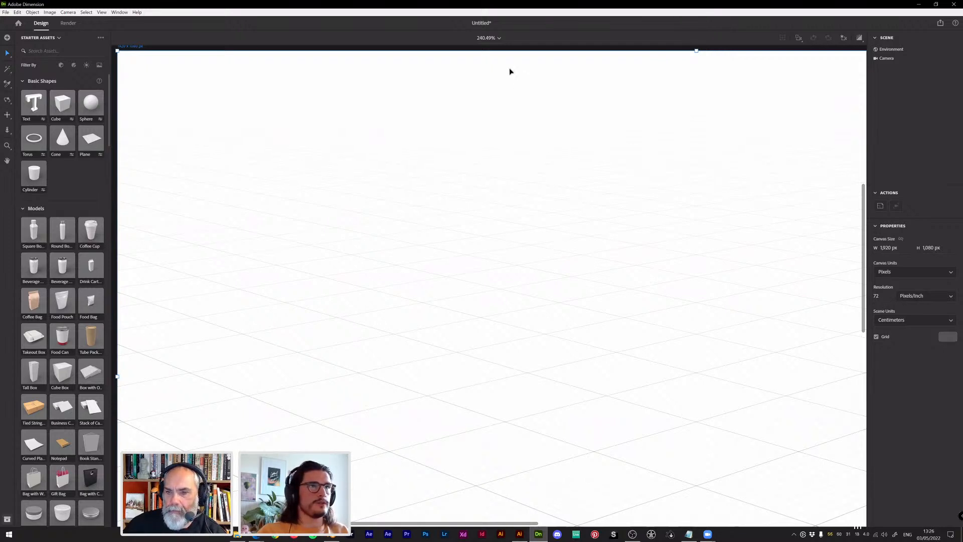
pyautogui.click(499, 42)
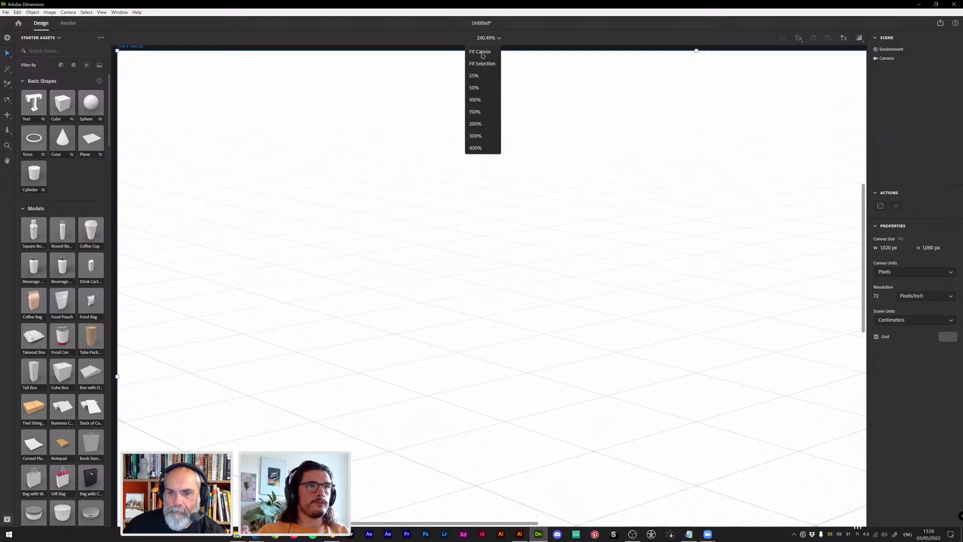
pyautogui.click(480, 53)
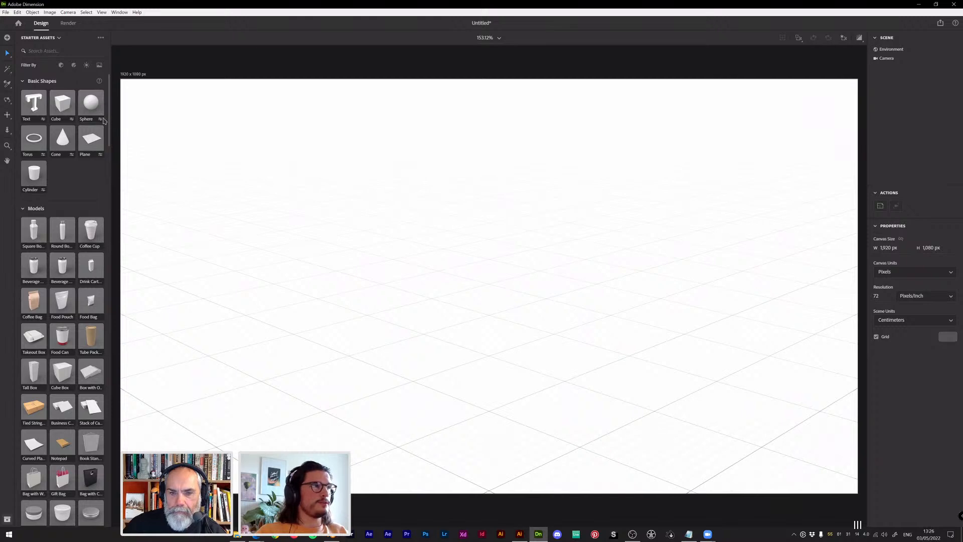
# Place a basic cube in the middle of the scene and bevel its edges with a 1 cm radius
pyautogui.moveTo(63, 107); pyautogui.dragTo(457, 286)
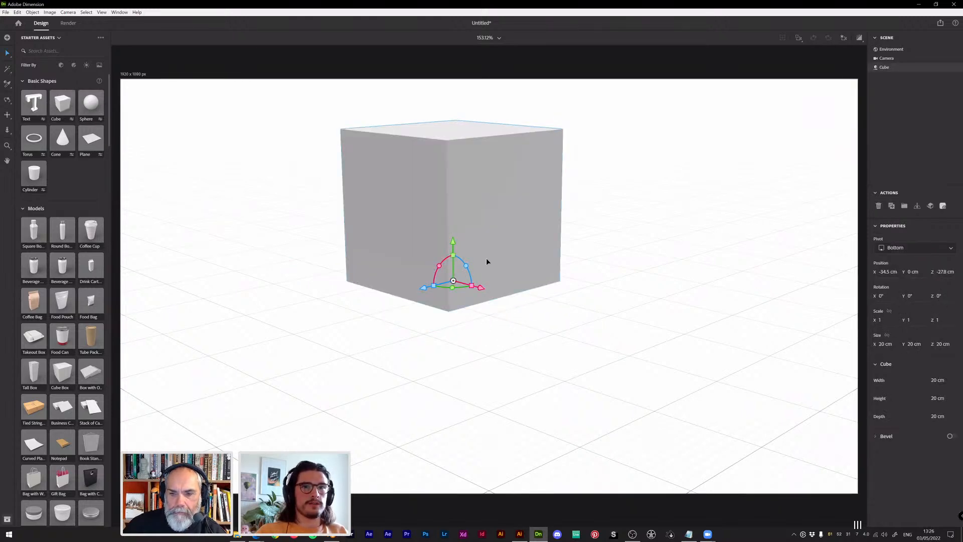
pyautogui.click(876, 438)
pyautogui.click(952, 435)
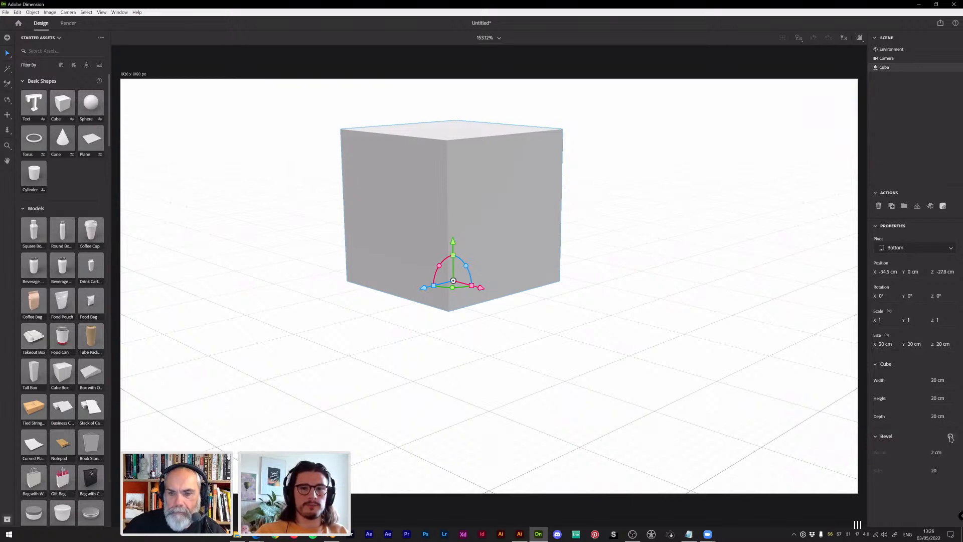
pyautogui.moveTo(939, 454); pyautogui.dragTo(933, 454)
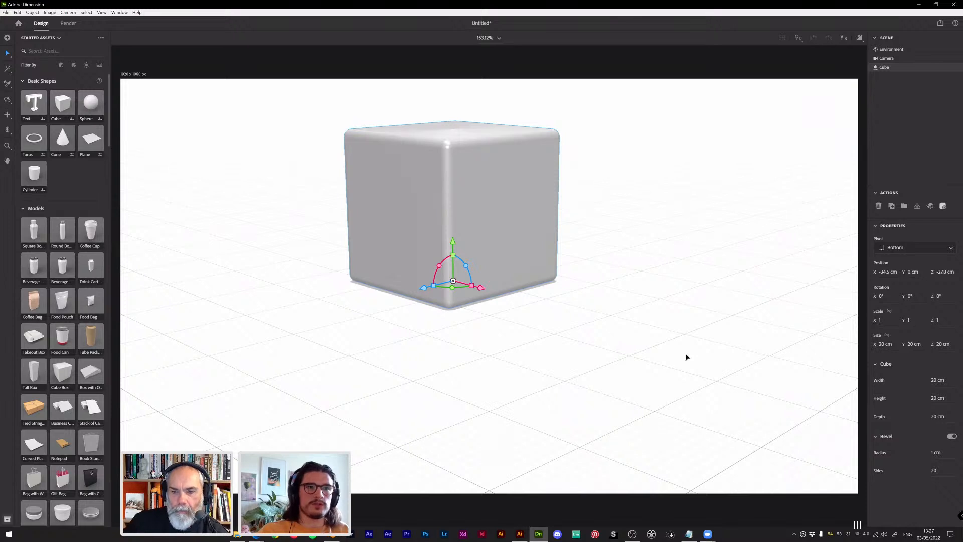
# Shift the cube along X to about -34.1 cm and stretch its Z size to about 21.65 cm
pyautogui.click(614, 268)
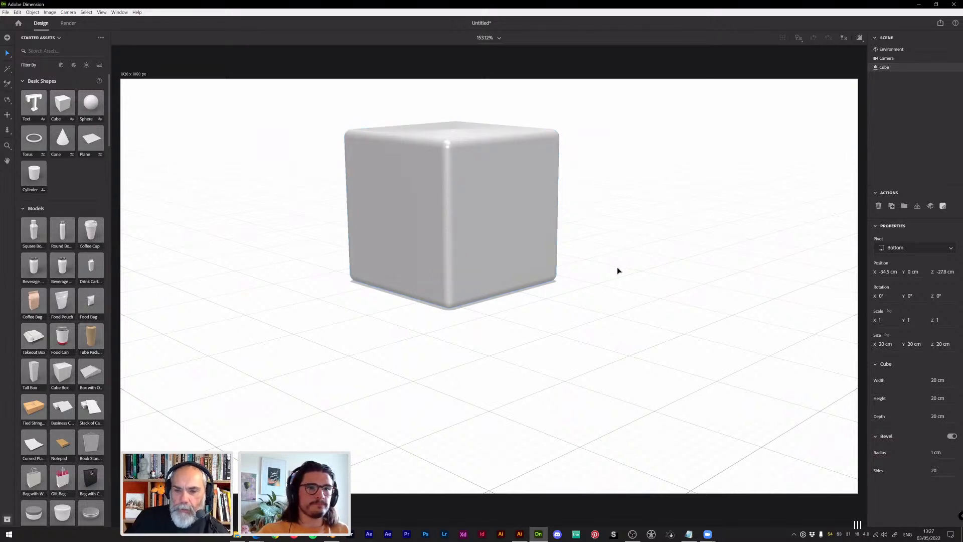
pyautogui.click(481, 229)
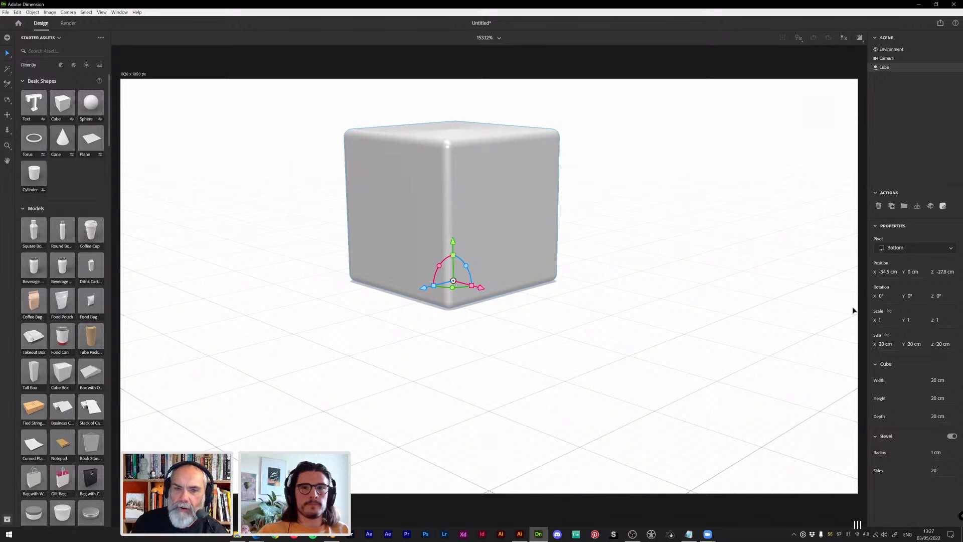
pyautogui.moveTo(480, 289); pyautogui.dragTo(535, 315)
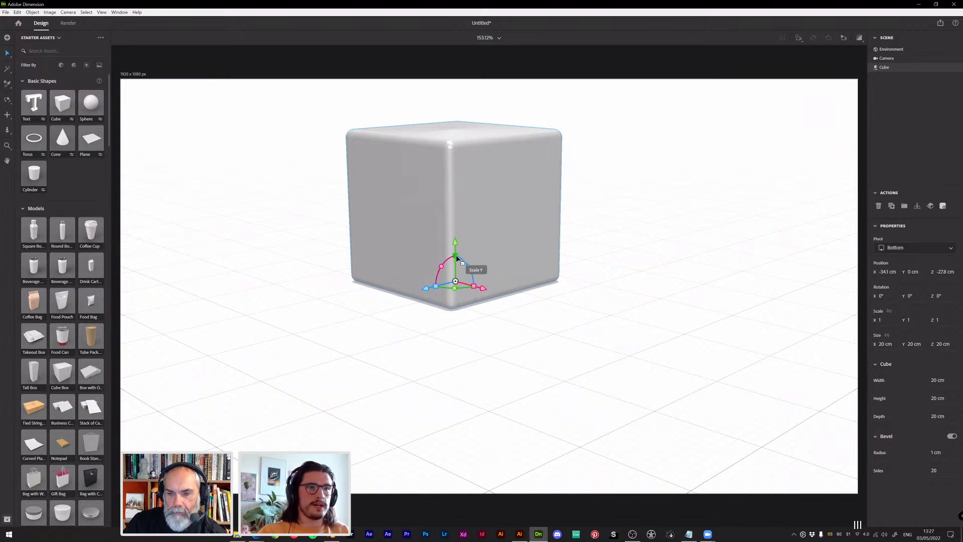
pyautogui.moveTo(457, 258)
pyautogui.mouseDown()
pyautogui.moveTo(454, 232)
pyautogui.moveTo(461, 269)
pyautogui.moveTo(457, 256)
pyautogui.moveTo(434, 293)
pyautogui.moveTo(428, 281)
pyautogui.moveTo(454, 268)
pyautogui.mouseUp()
pyautogui.hotkey('ctrl', 'z')
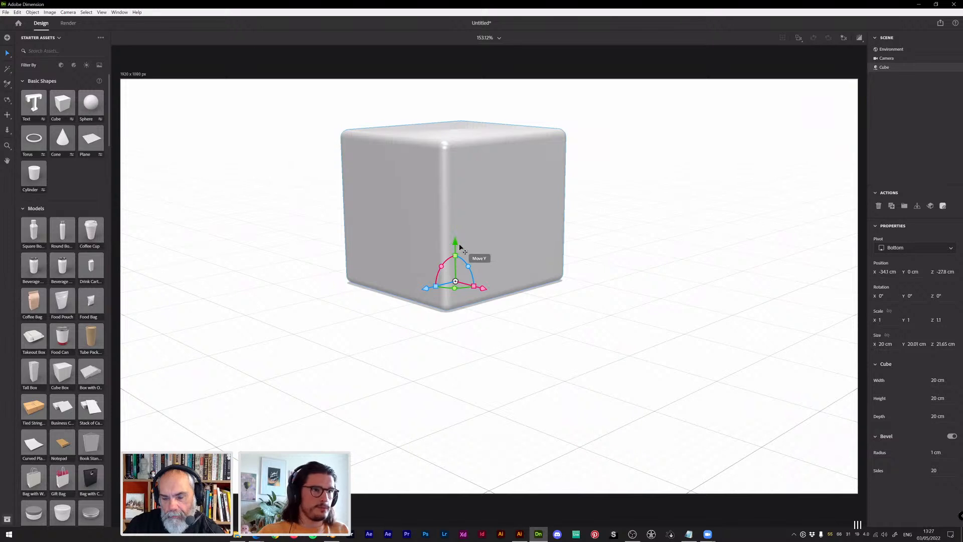
# Move the cube along its axes to about X -30 cm and Z -34.5 cm, raise it, and drop it onto the ground
pyautogui.moveTo(454, 240)
pyautogui.mouseDown()
pyautogui.moveTo(454, 203)
pyautogui.moveTo(454, 235)
pyautogui.mouseUp()
pyautogui.moveTo(499, 281); pyautogui.dragTo(639, 321)
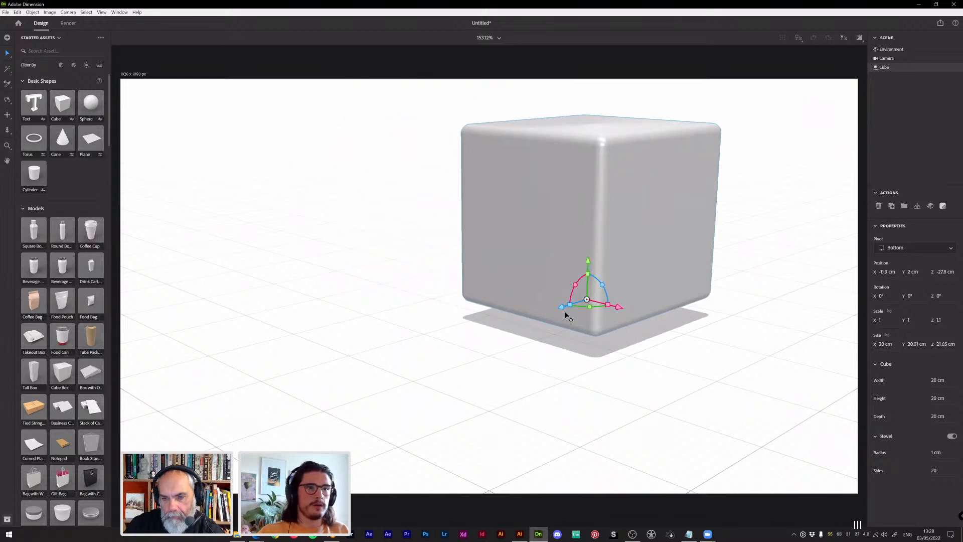
pyautogui.moveTo(564, 313); pyautogui.dragTo(396, 384)
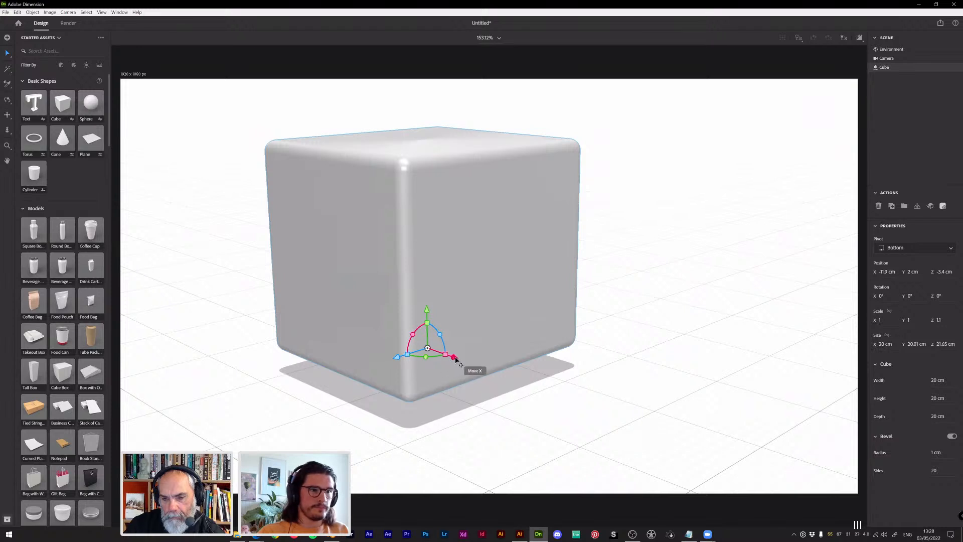
pyautogui.moveTo(453, 357); pyautogui.dragTo(511, 260)
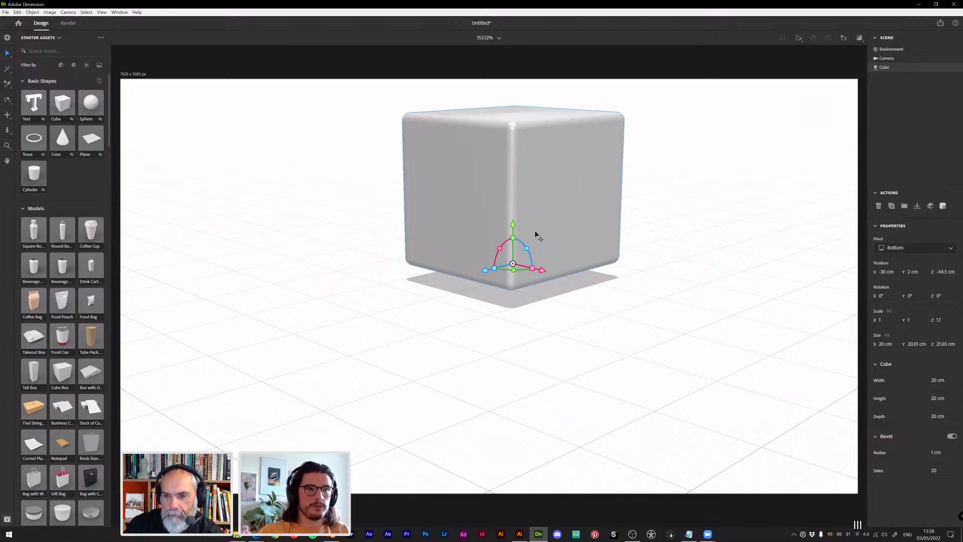
pyautogui.moveTo(513, 223); pyautogui.dragTo(508, 180)
pyautogui.click(918, 207)
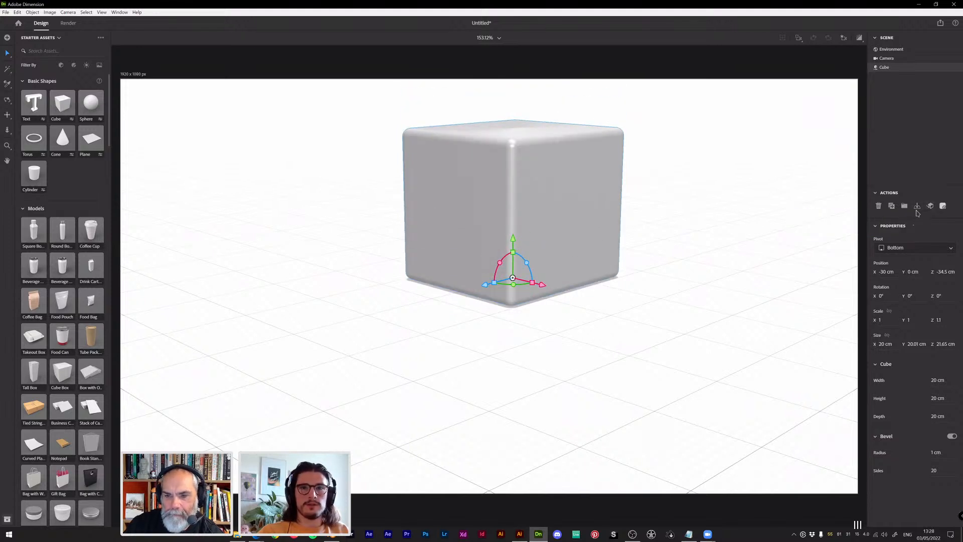
# Open the cube's material and apply Walnut Wood from the Adobe Standard Materials to the cube
pyautogui.click(943, 206)
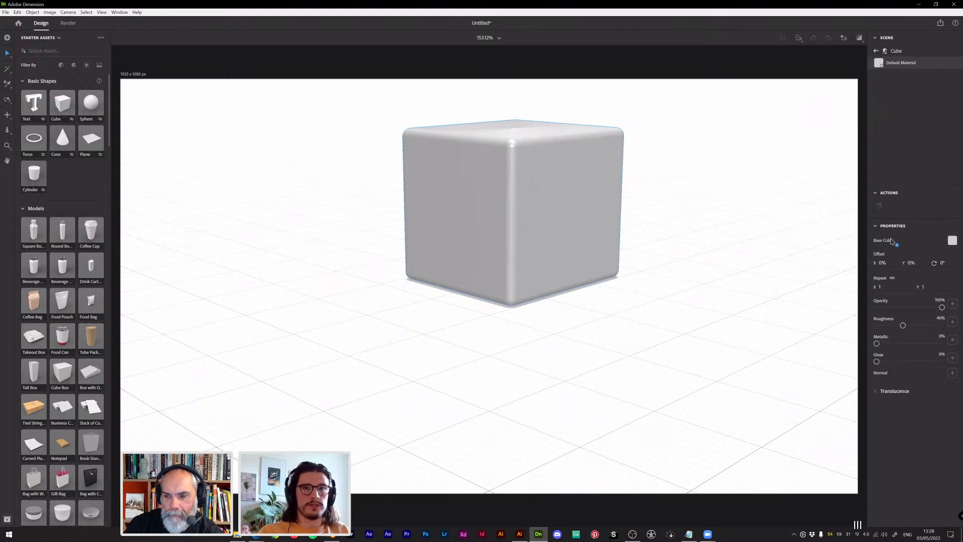
pyautogui.scroll(-15, 71, 330)
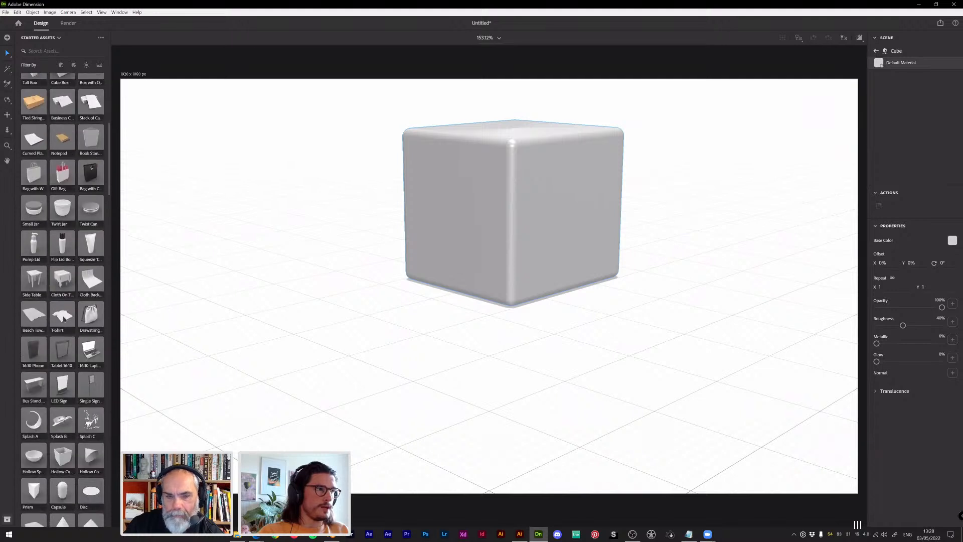
pyautogui.scroll(-4, 71, 330)
pyautogui.moveTo(66, 312); pyautogui.dragTo(555, 206)
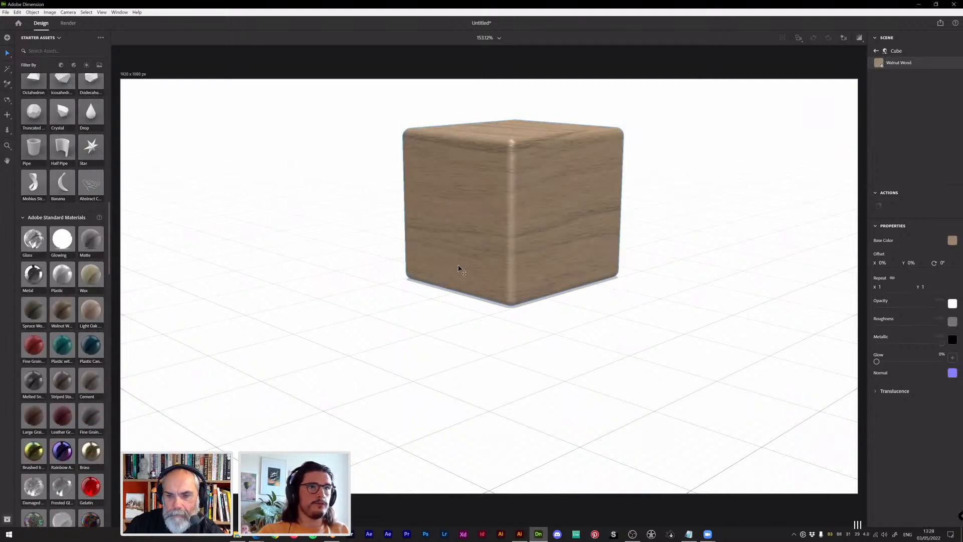
pyautogui.scroll(-1, 51, 328)
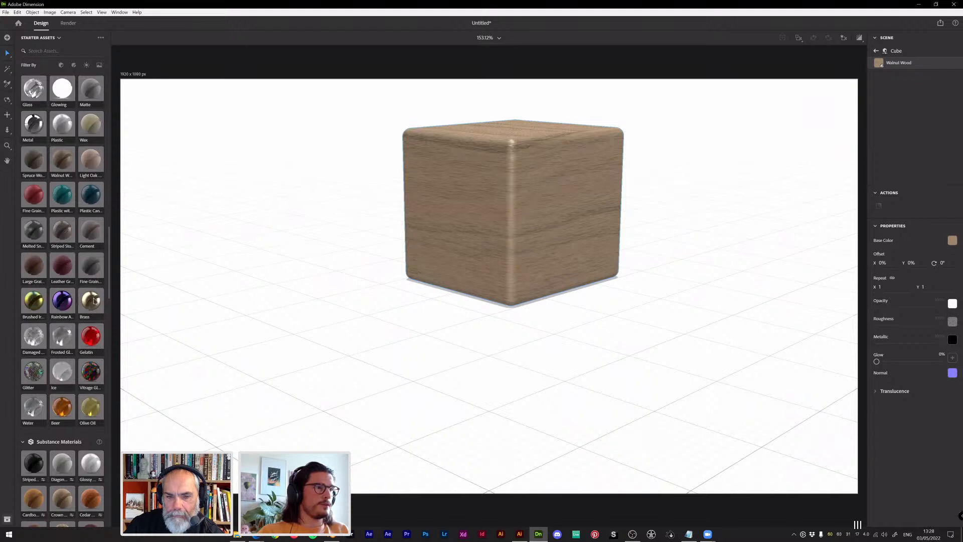
# Replace the cube's material with Brass from the Adobe Standard Materials
pyautogui.click(93, 309)
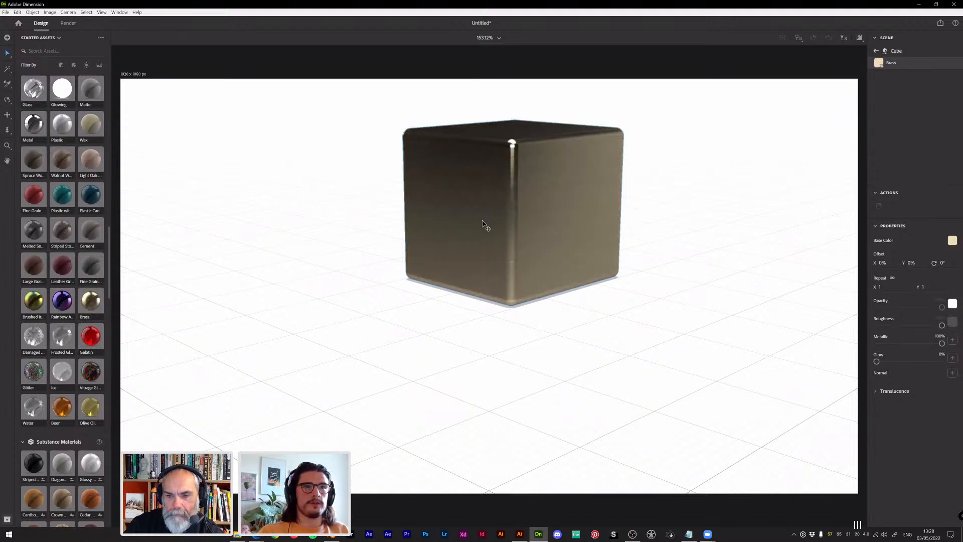
pyautogui.moveTo(677, 196); pyautogui.dragTo(633, 219, button='middle')
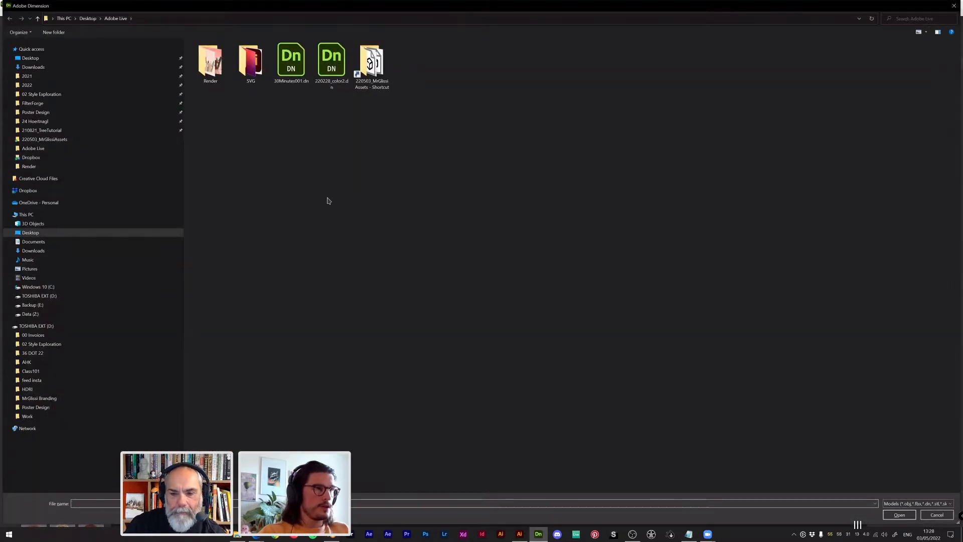
# Import the 3D model cube1.fbx from the 220503_MrGlissiAssets folder into the scene
pyautogui.click(936, 515)
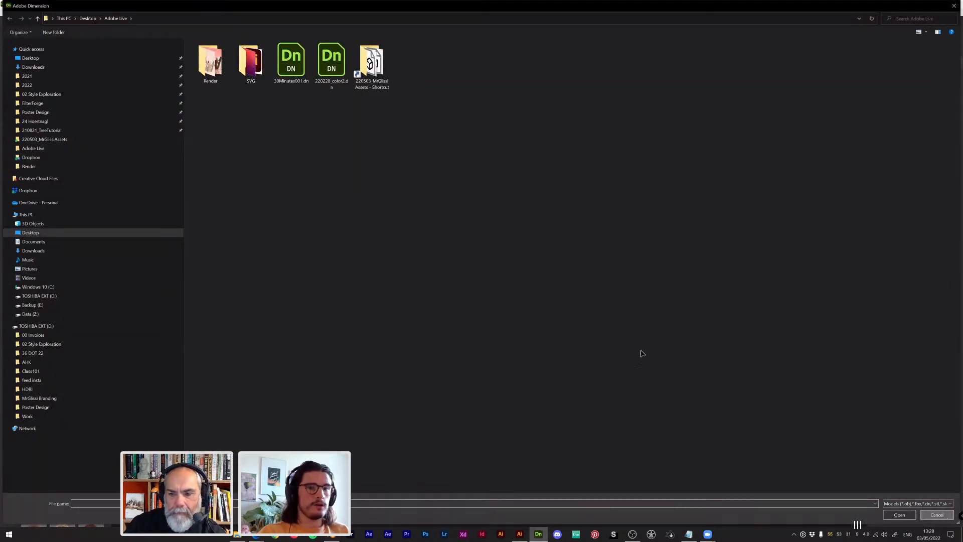
pyautogui.click(6, 12)
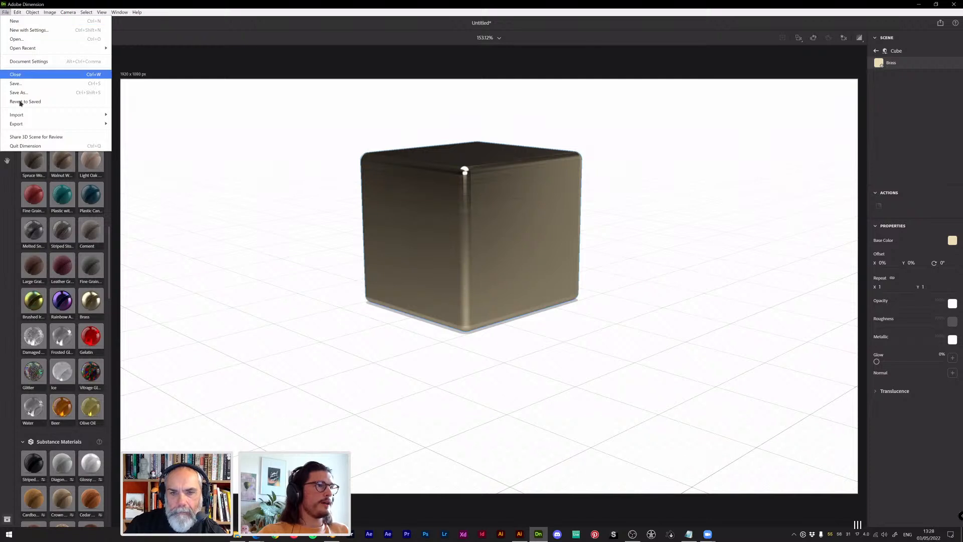
pyautogui.moveTo(70, 115)
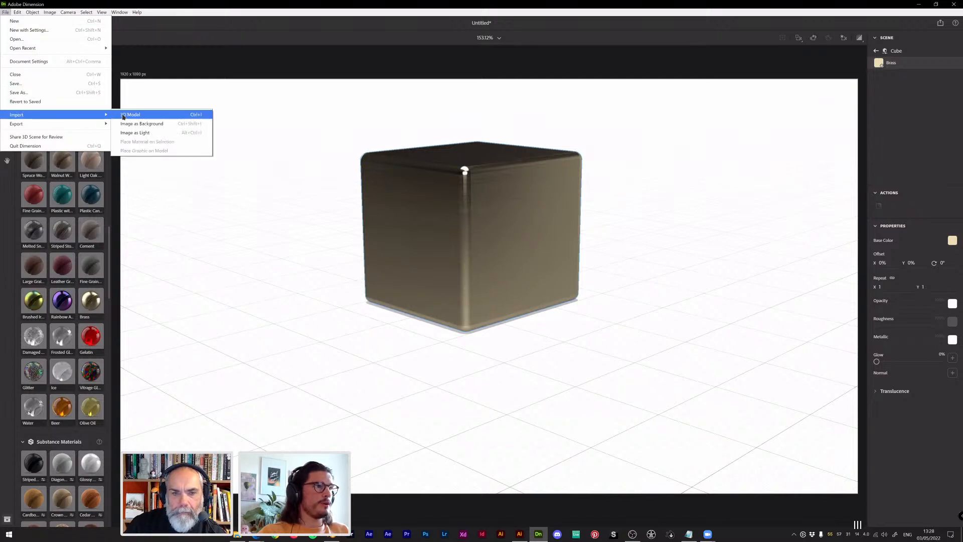
pyautogui.click(159, 115)
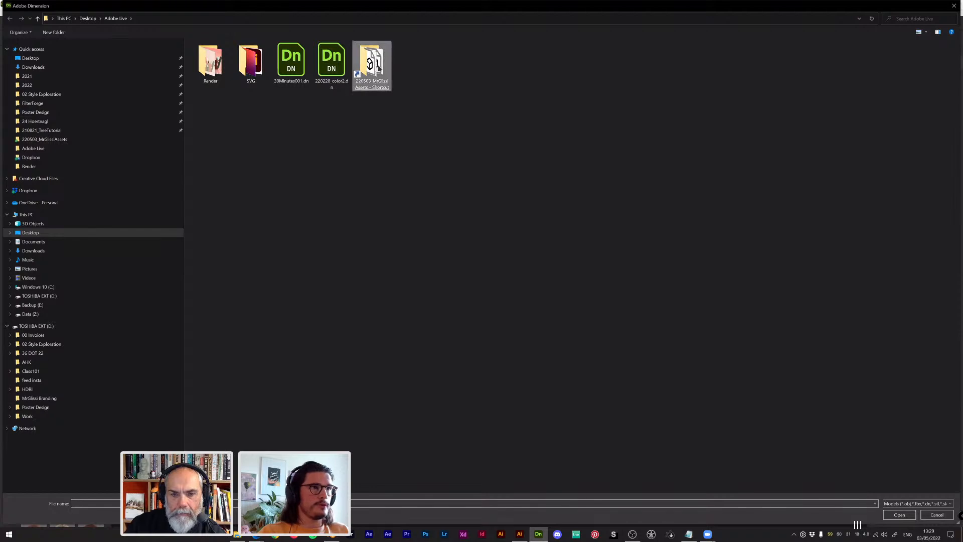
pyautogui.doubleClick(384, 70)
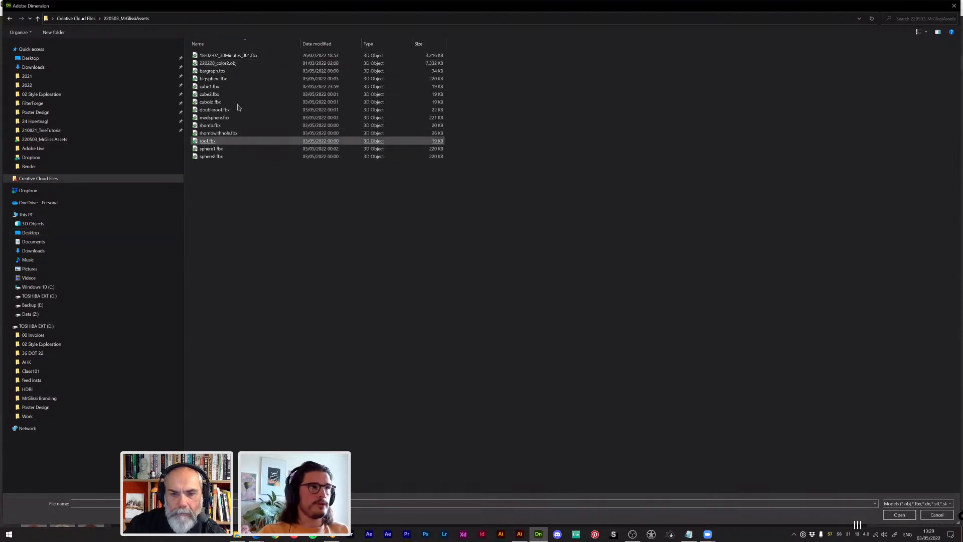
pyautogui.doubleClick(213, 86)
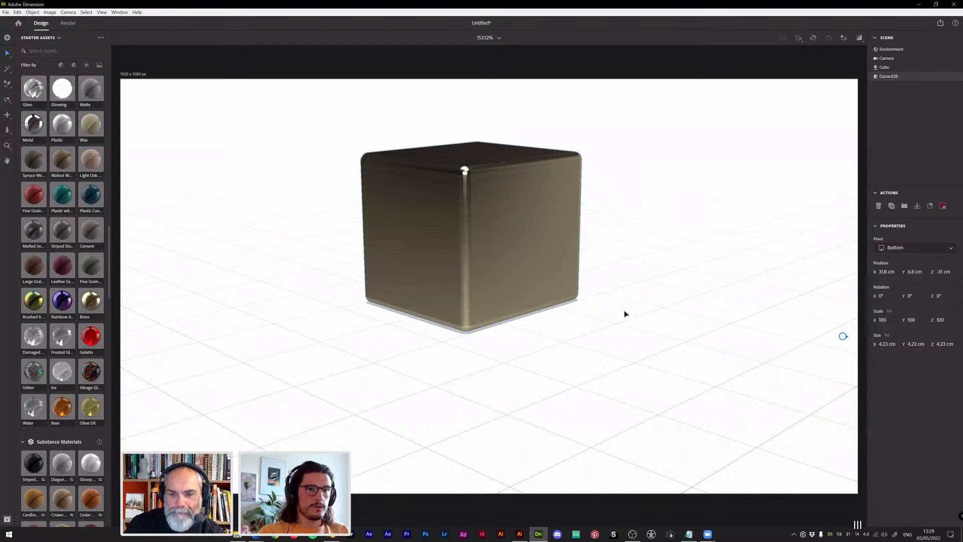
# Frame the imported red cube and orbit the camera around it to inspect its different sides
pyautogui.click(844, 337)
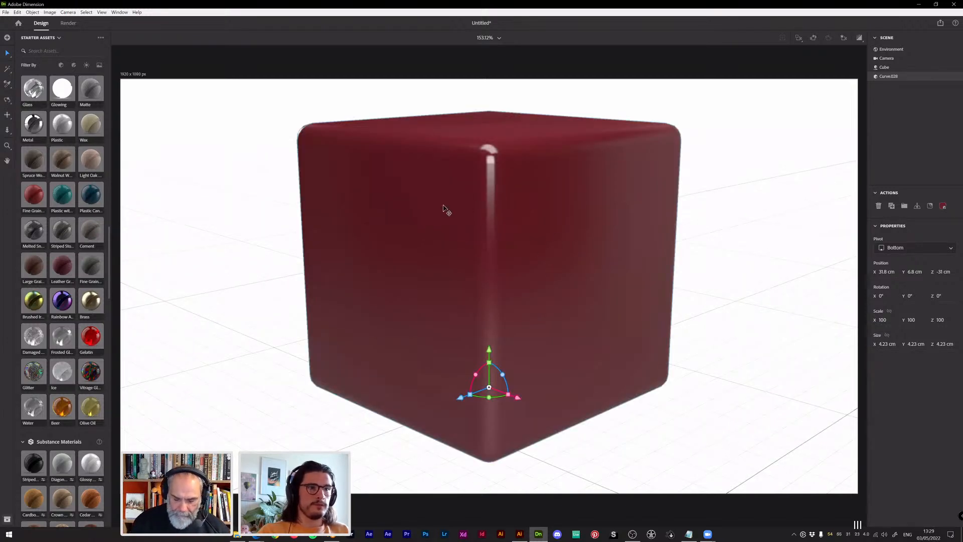
pyautogui.moveTo(720, 224)
pyautogui.mouseDown(button='middle')
pyautogui.moveTo(617, 228)
pyautogui.moveTo(723, 228)
pyautogui.mouseUp(button='middle')
pyautogui.moveTo(662, 247); pyautogui.dragTo(567, 249, button='right')
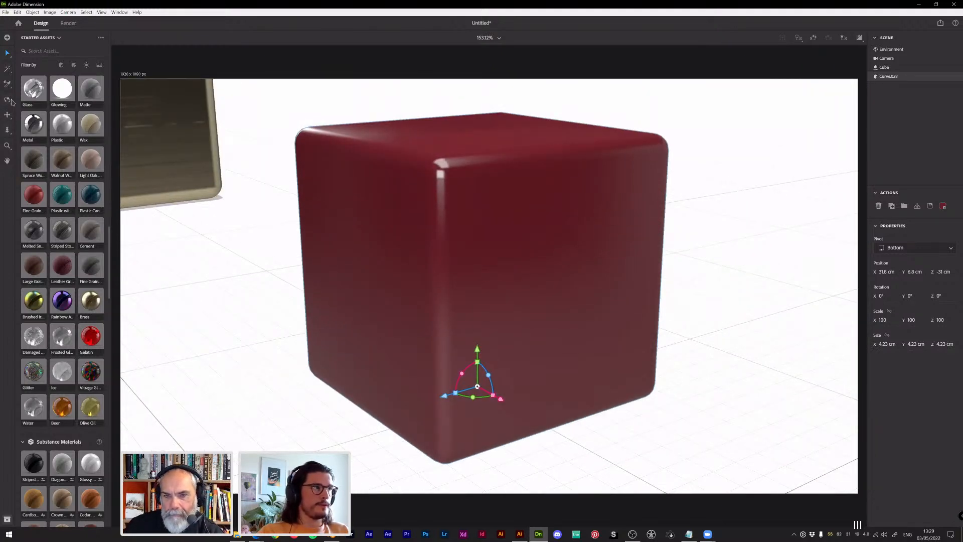
pyautogui.moveTo(697, 201); pyautogui.dragTo(297, 163, button='right')
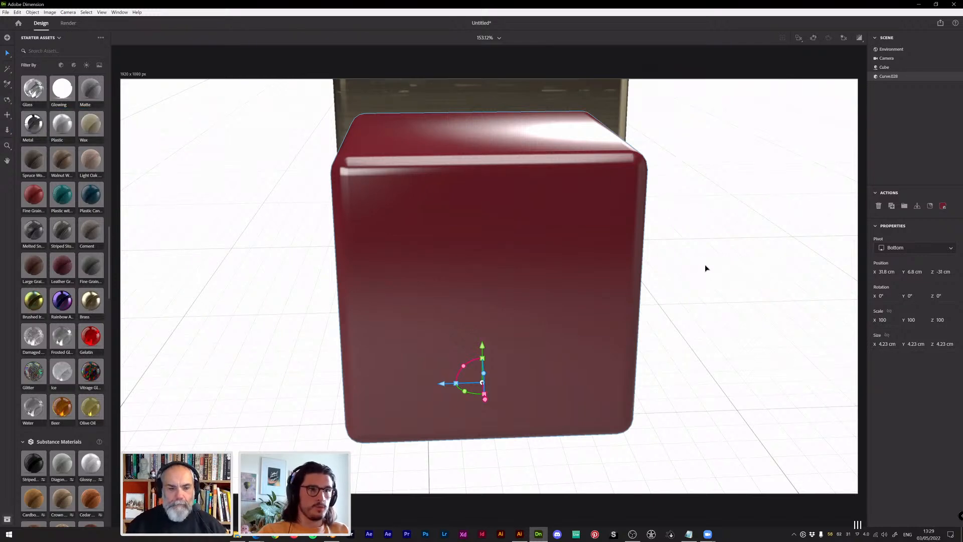
pyautogui.moveTo(625, 243); pyautogui.dragTo(688, 254, button='right')
pyautogui.press('1')
pyautogui.moveTo(737, 245); pyautogui.dragTo(827, 296)
pyautogui.moveTo(883, 311); pyautogui.dragTo(631, 215)
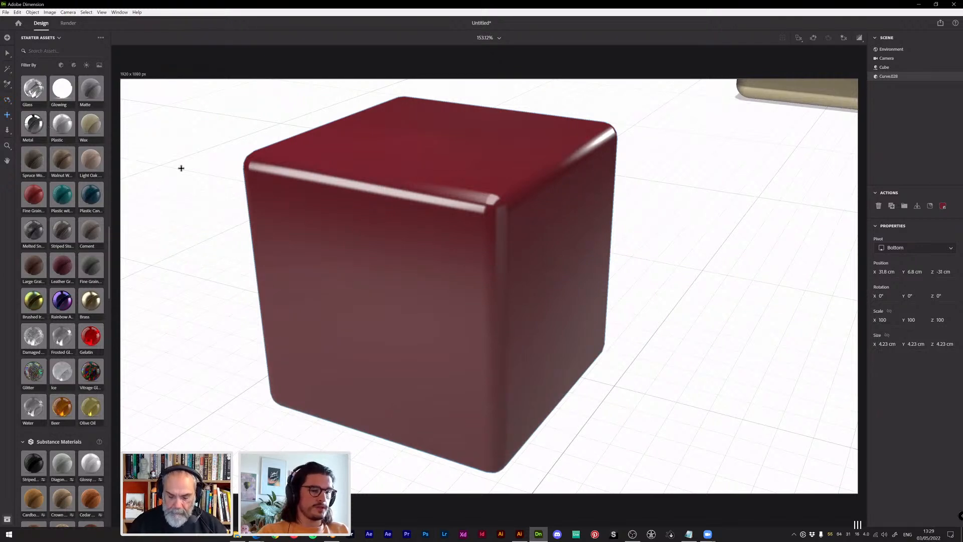
# Pan, dolly and orbit the camera around the red cube to view it at several distances alongside the brass cube
pyautogui.moveTo(249, 178); pyautogui.dragTo(436, 210)
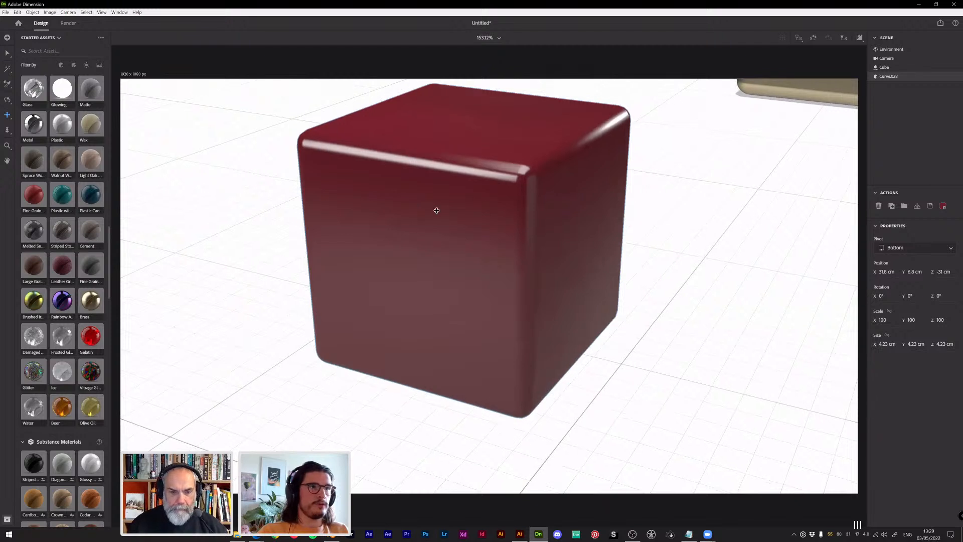
pyautogui.scroll(-5, 436, 210)
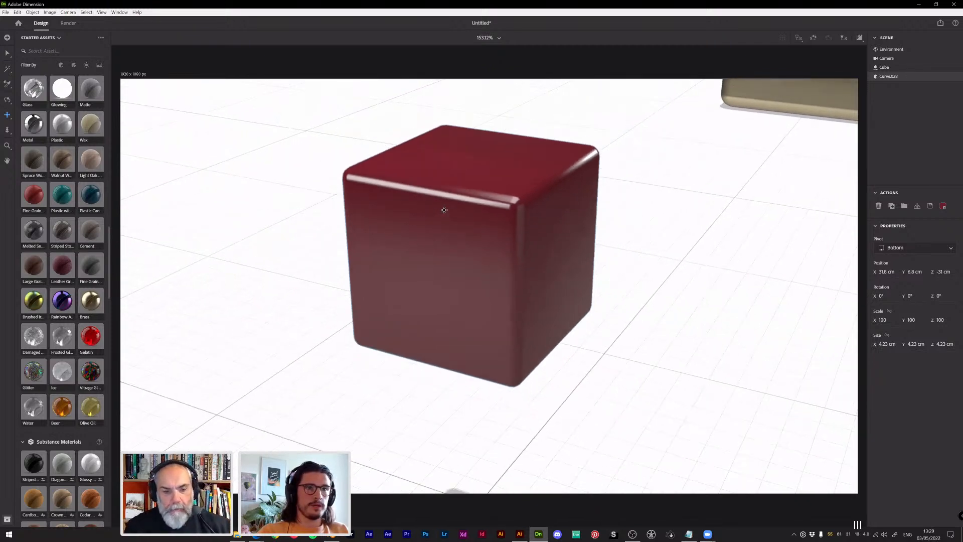
pyautogui.scroll(-3, 444, 209)
pyautogui.scroll(5, 444, 209)
pyautogui.scroll(-4, 444, 210)
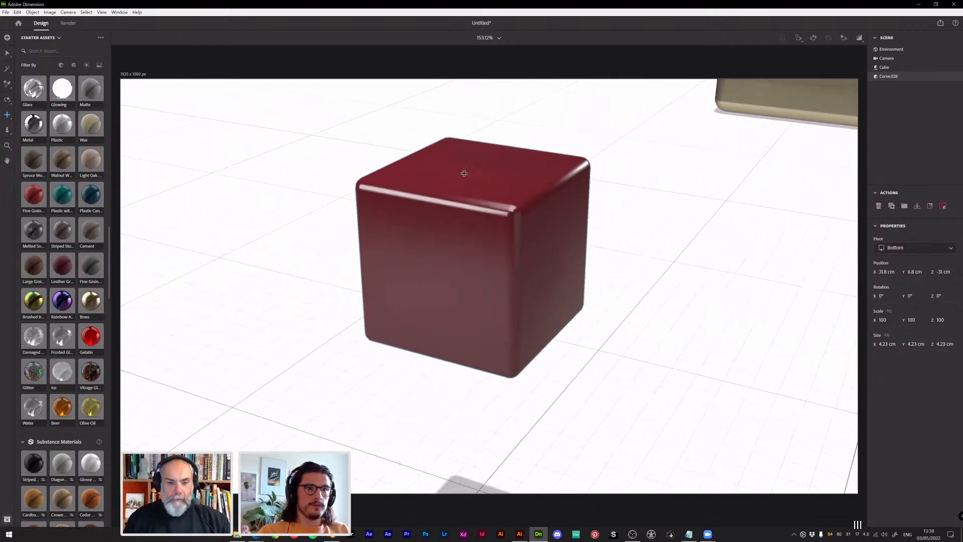
pyautogui.moveTo(464, 173); pyautogui.dragTo(494, 185)
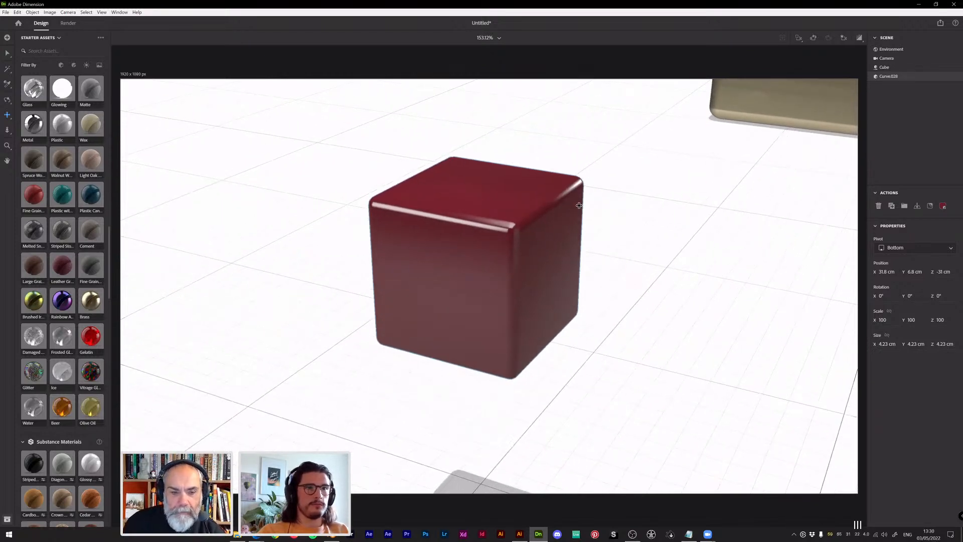
pyautogui.moveTo(579, 205)
pyautogui.mouseDown()
pyautogui.moveTo(599, 203)
pyautogui.moveTo(561, 205)
pyautogui.mouseUp()
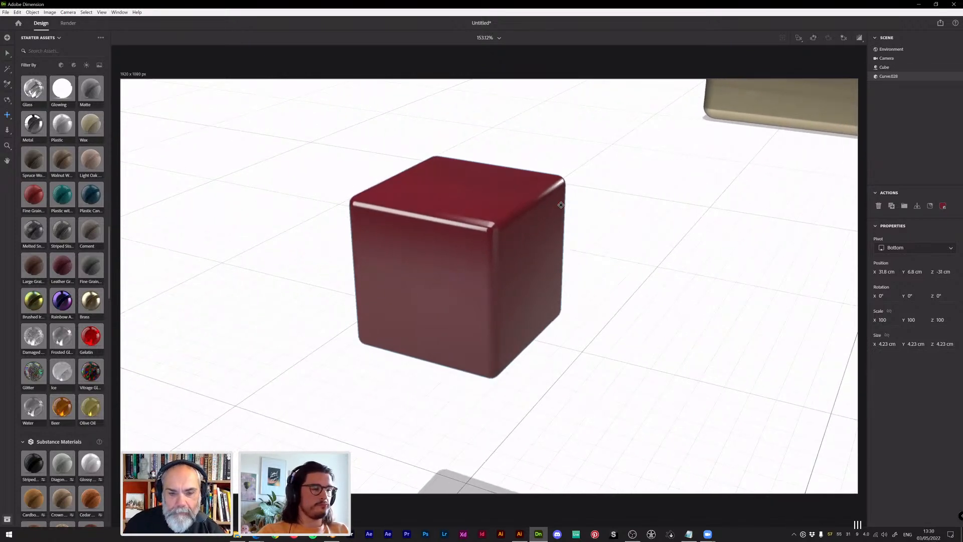
pyautogui.moveTo(553, 208); pyautogui.dragTo(604, 294)
pyautogui.moveTo(580, 225); pyautogui.dragTo(564, 289)
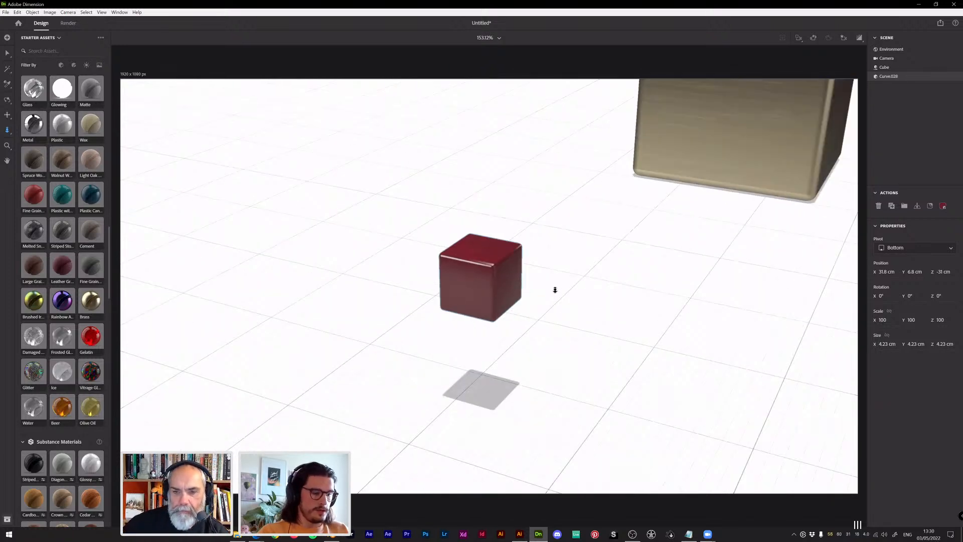
pyautogui.press('1')
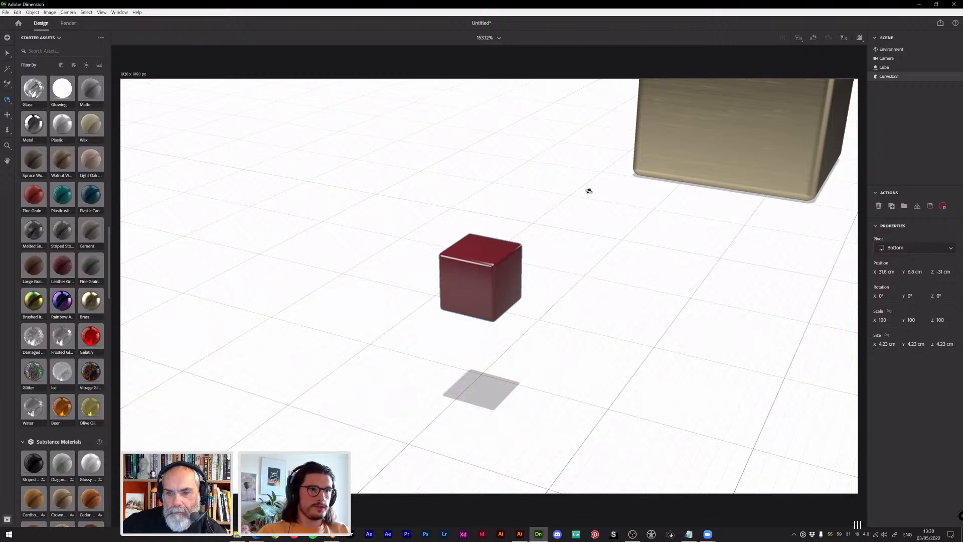
pyautogui.moveTo(537, 187); pyautogui.dragTo(665, 175)
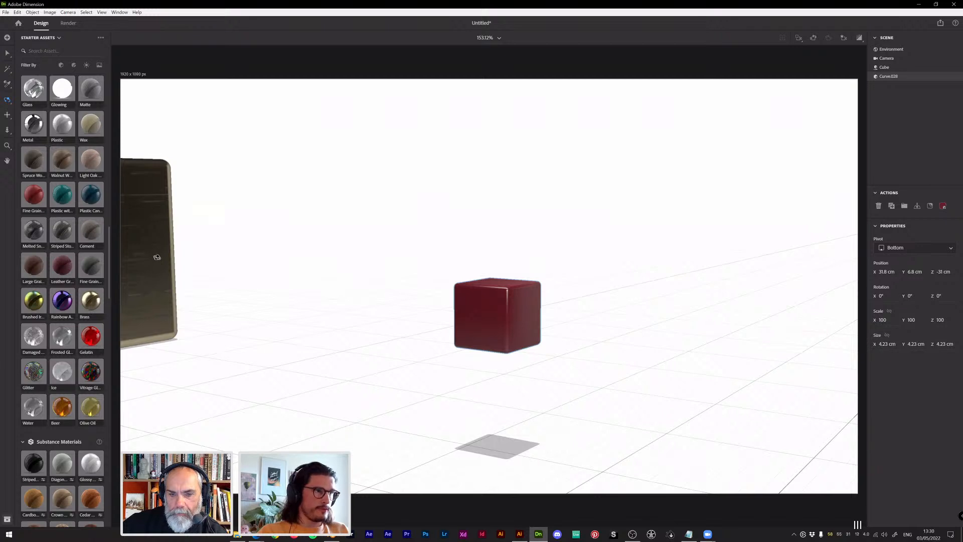
# Select and frame the brass cube, then orbit, zoom out and pan until both cubes can be compared from above
pyautogui.click(7, 53)
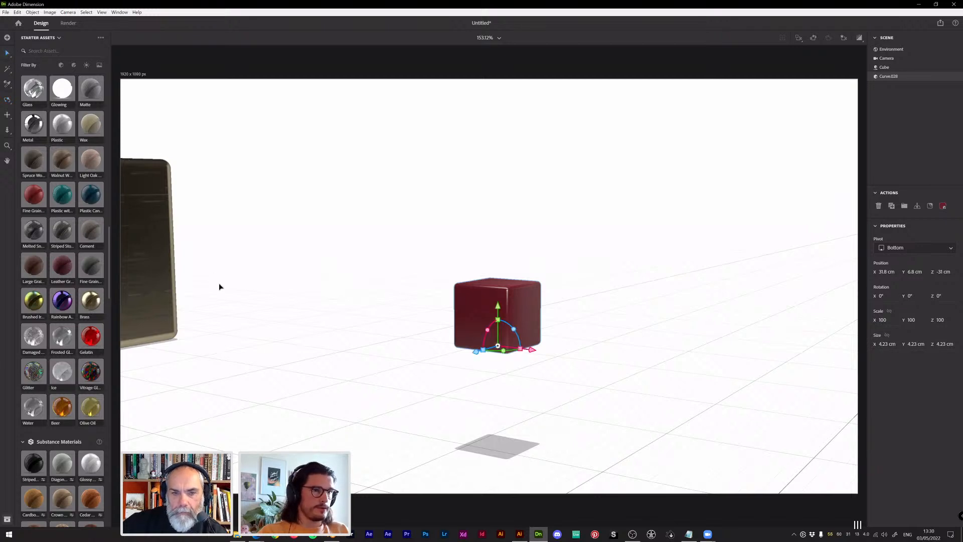
pyautogui.click(150, 270)
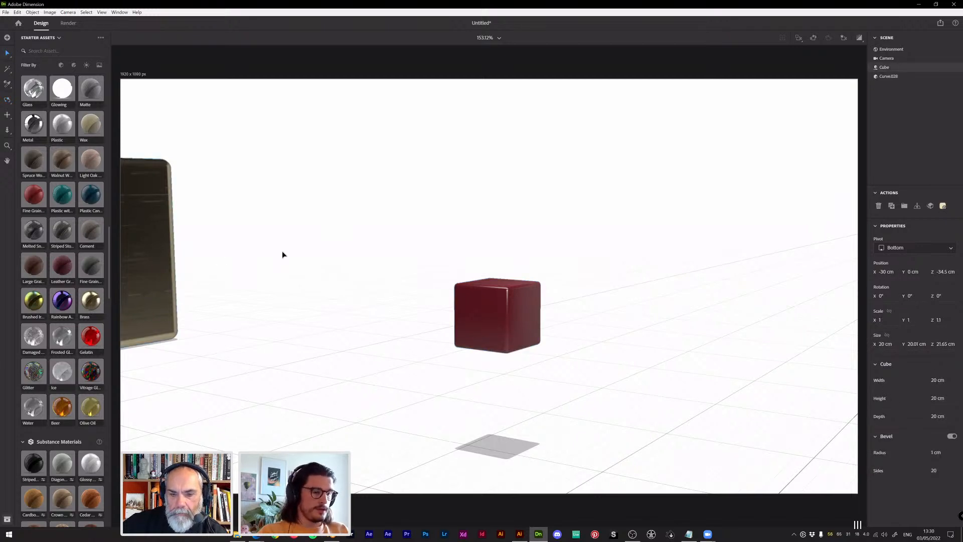
pyautogui.press('f')
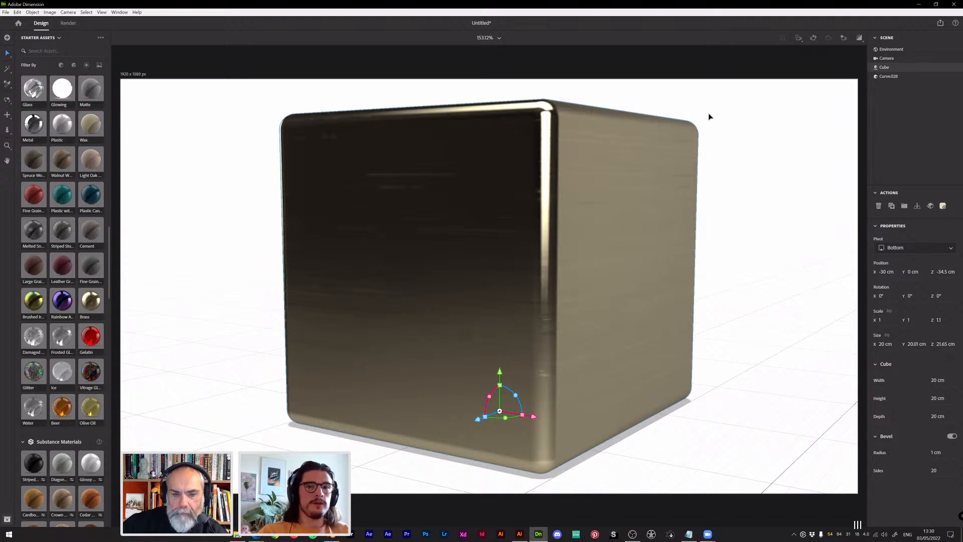
pyautogui.scroll(-1, 705, 117)
pyautogui.moveTo(464, 134)
pyautogui.mouseDown(button='middle')
pyautogui.moveTo(569, 174)
pyautogui.moveTo(467, 149)
pyautogui.mouseUp(button='middle')
pyautogui.moveTo(660, 255); pyautogui.dragTo(762, 265, button='right')
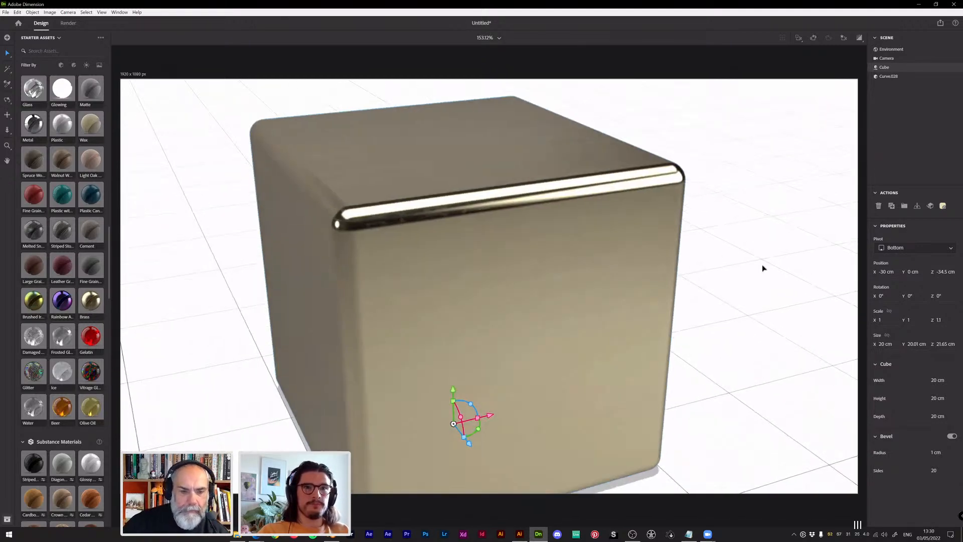
pyautogui.scroll(-5, 763, 268)
pyautogui.scroll(-4, 764, 274)
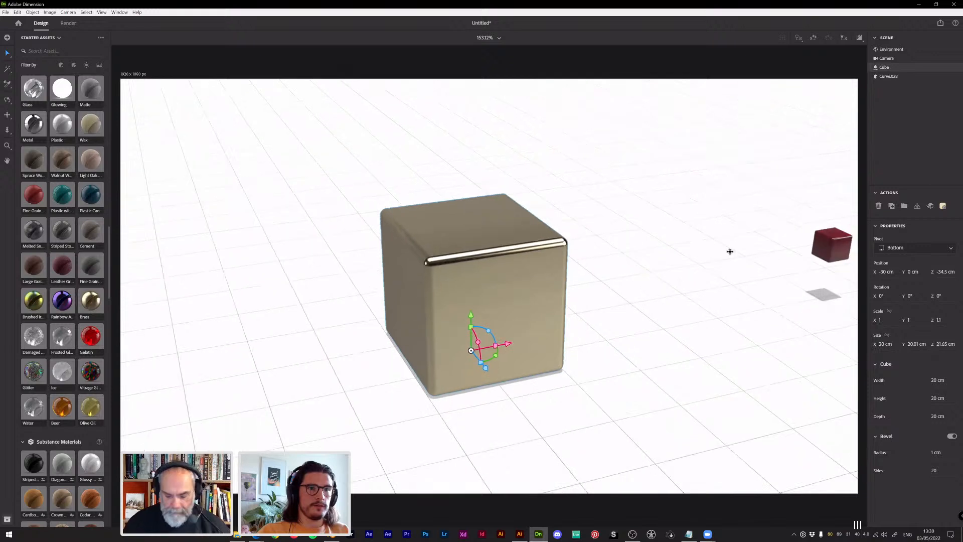
pyautogui.moveTo(729, 252); pyautogui.dragTo(596, 216, button='middle')
pyautogui.moveTo(652, 238); pyautogui.dragTo(624, 315, button='middle')
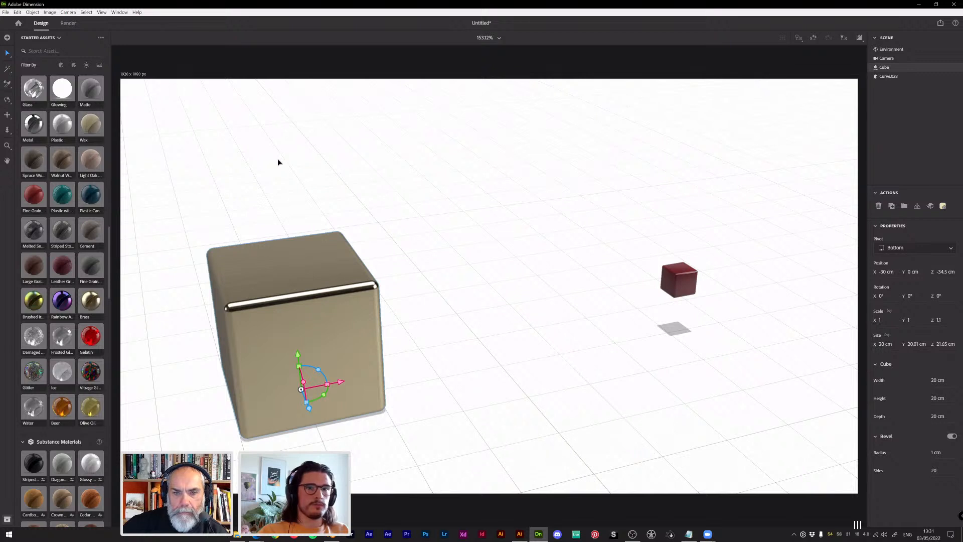
# Examine the brass cube in the standard top, left, right and front camera views, ending on the front view
pyautogui.hotkey('alt', 'f')
pyautogui.press('Escape')
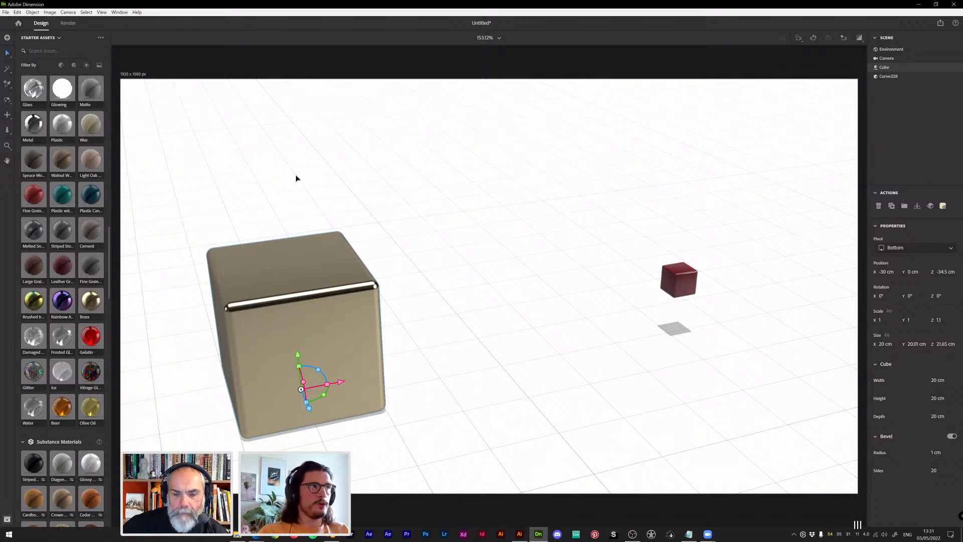
pyautogui.hotkey('alt', 't')
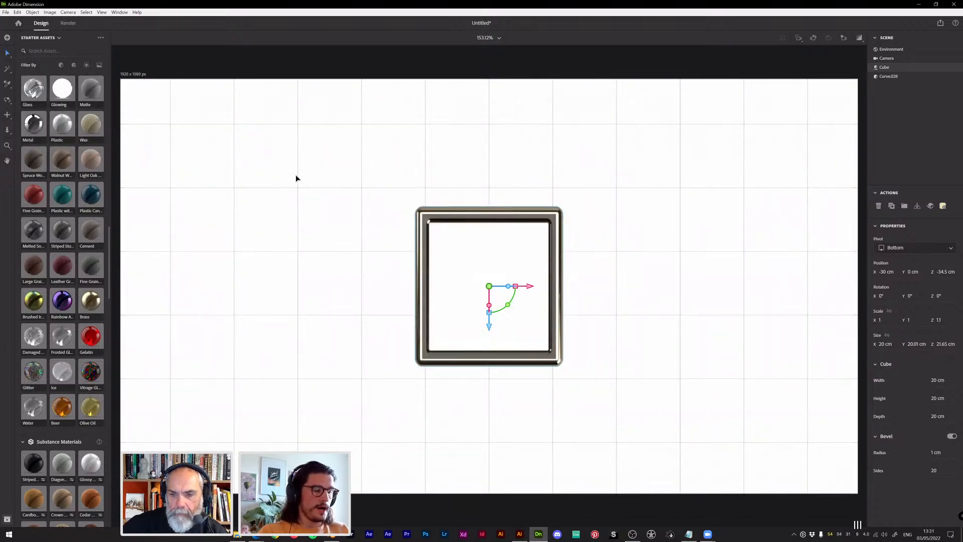
pyautogui.hotkey('alt', 'f')
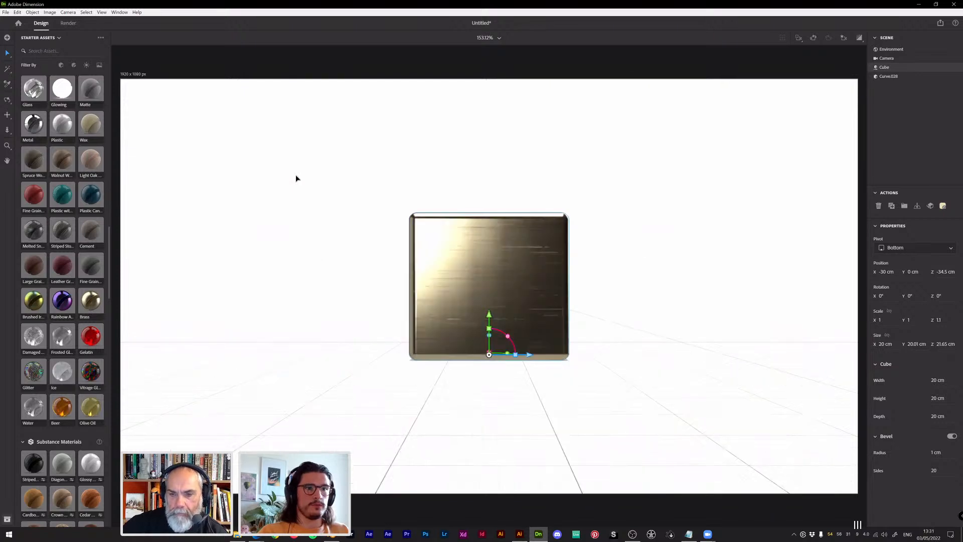
pyautogui.hotkey('alt', 'r')
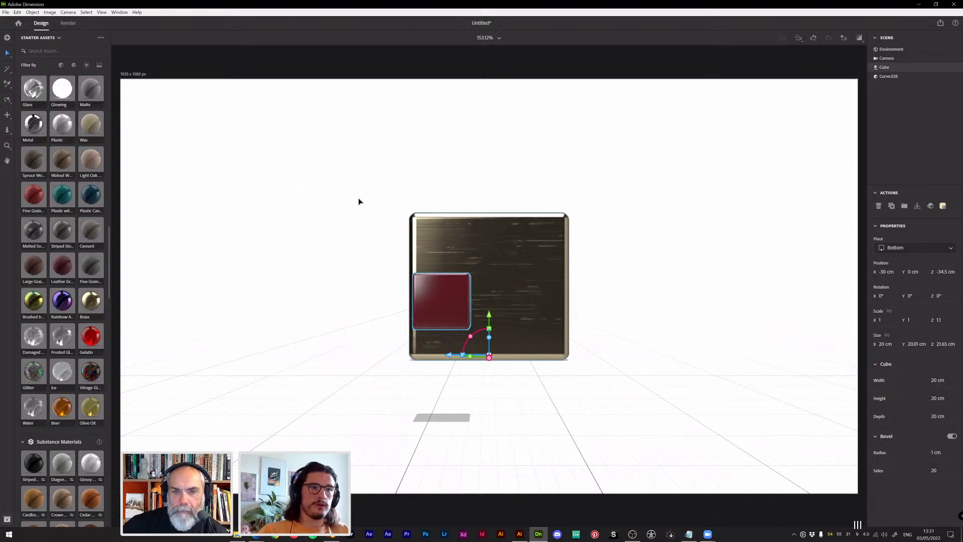
pyautogui.press('KP_7')
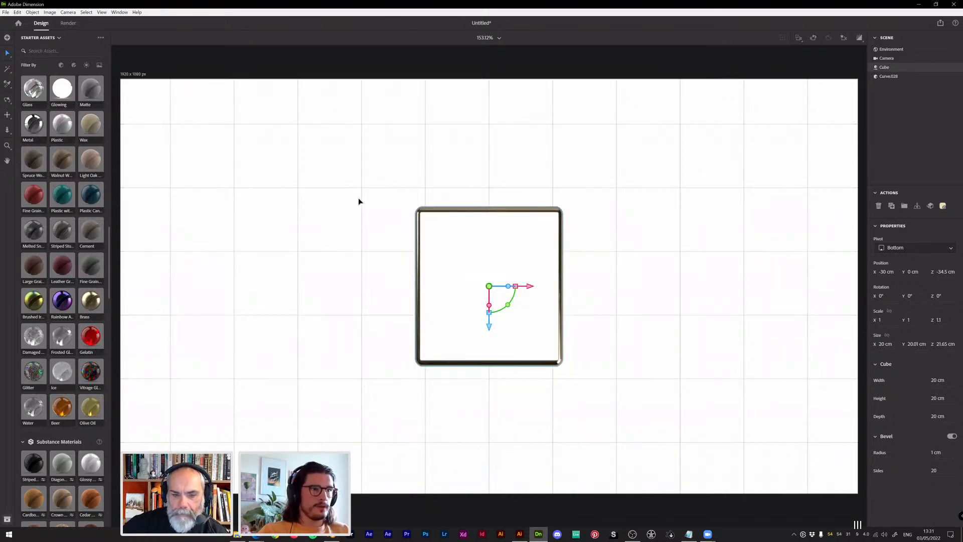
pyautogui.hotkey('alt', 'f')
pyautogui.click(477, 199)
pyautogui.press('KP_1')
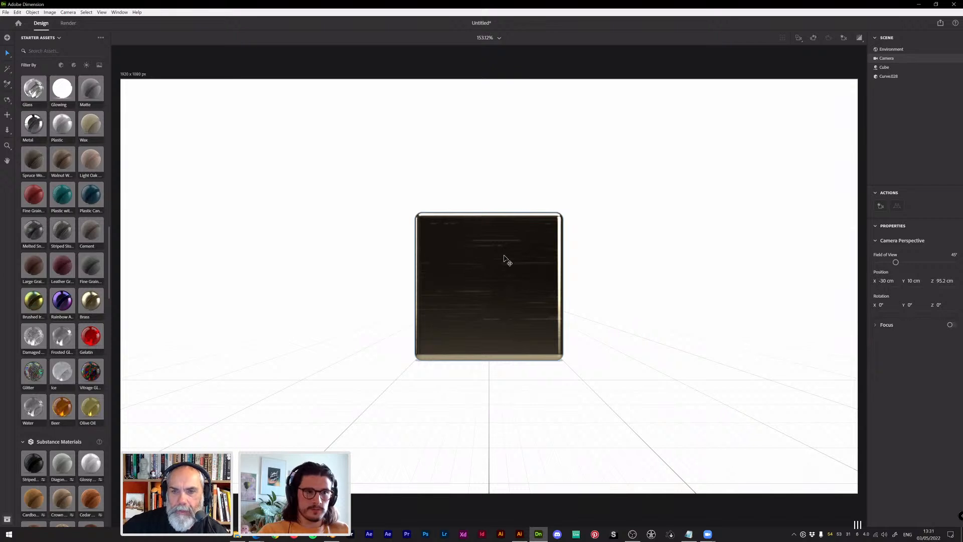
pyautogui.hotkey('alt', 'f')
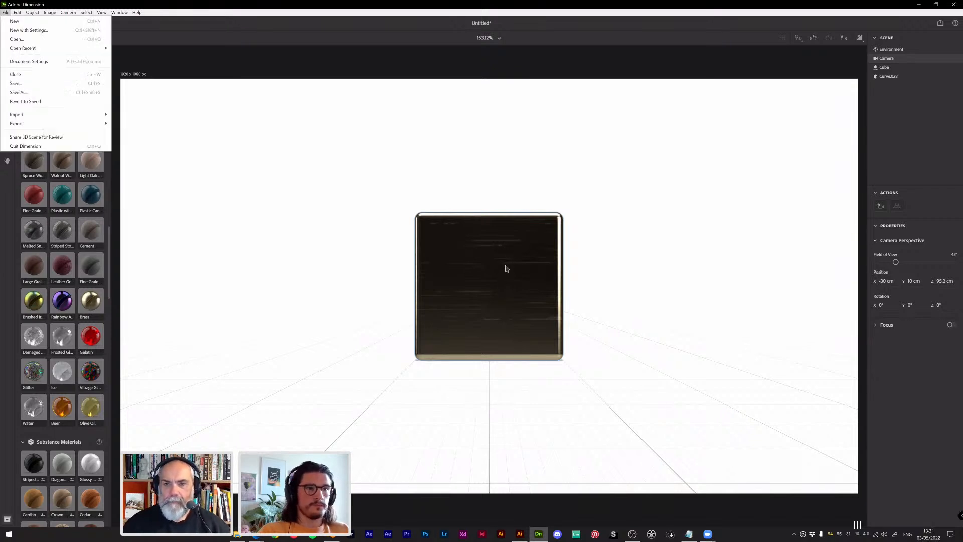
pyautogui.press('Escape')
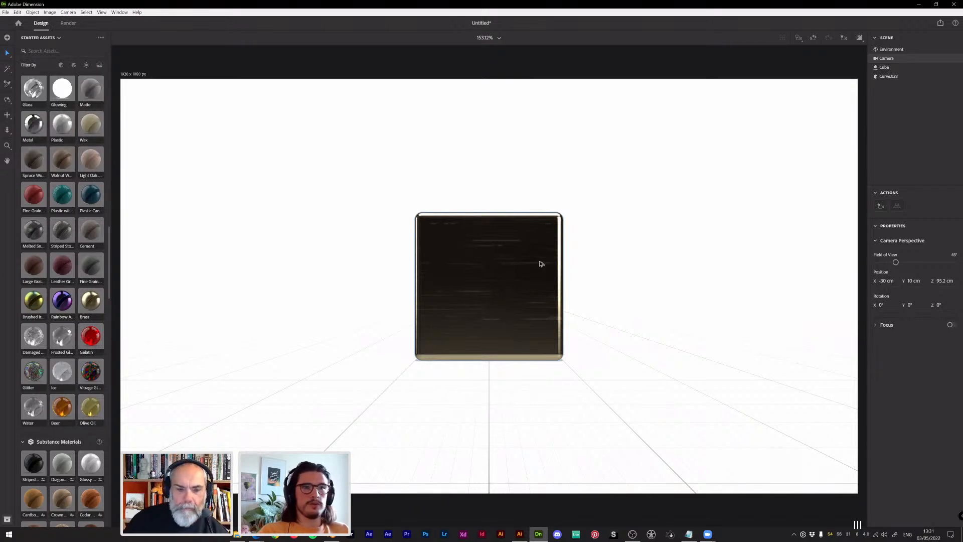
# Save the current front camera view as a bookmark named View 1
pyautogui.click(844, 38)
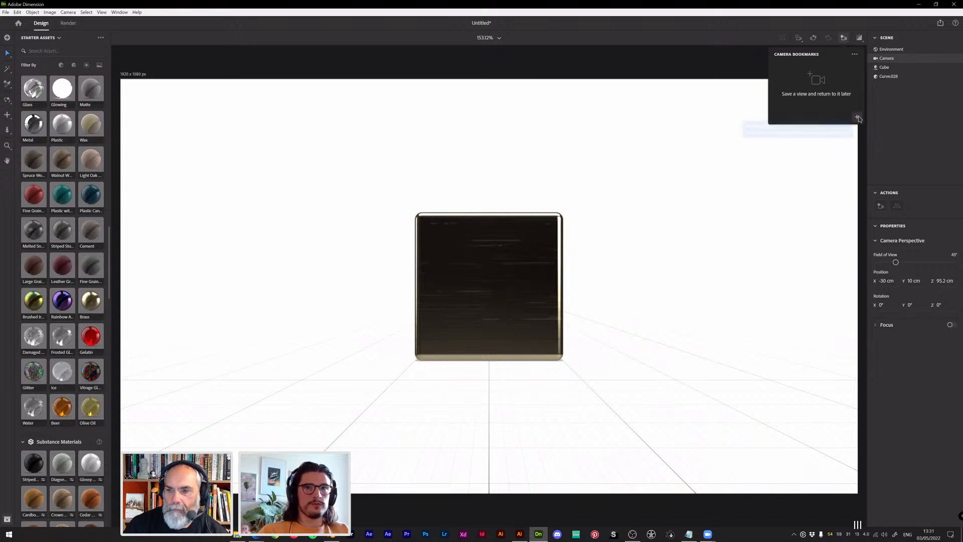
pyautogui.click(857, 117)
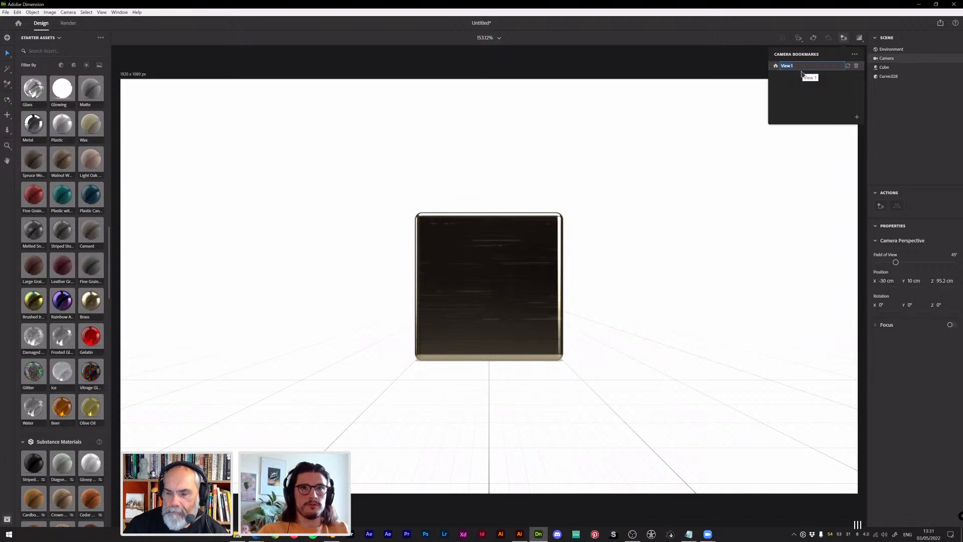
pyautogui.press('Return')
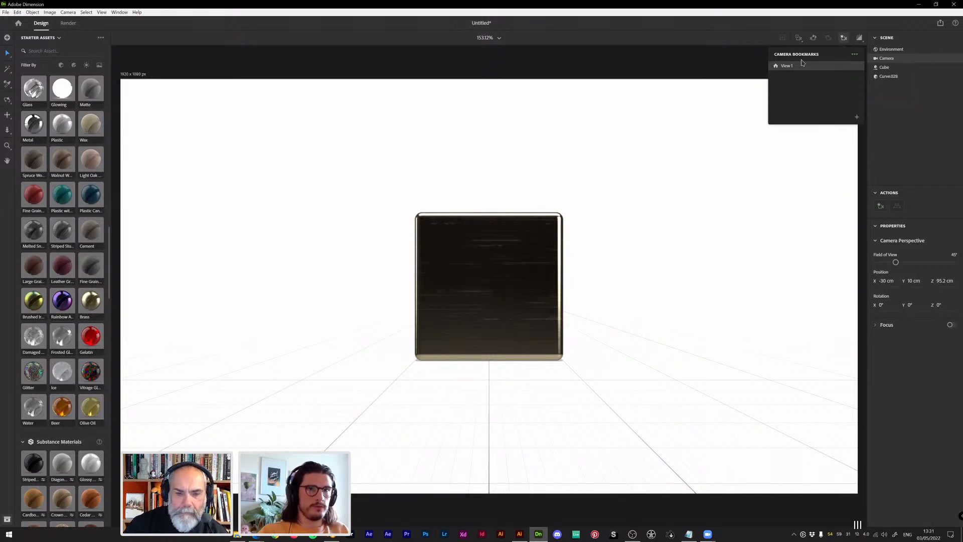
# Review the camera bookmark commands, orbit away from the brass cube and recall the View 1 bookmark
pyautogui.click(852, 54)
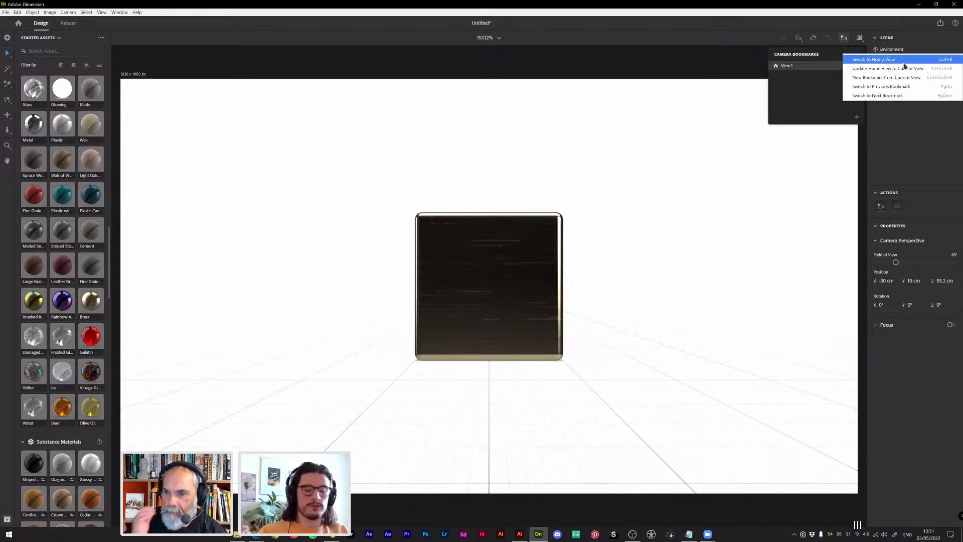
pyautogui.click(855, 52)
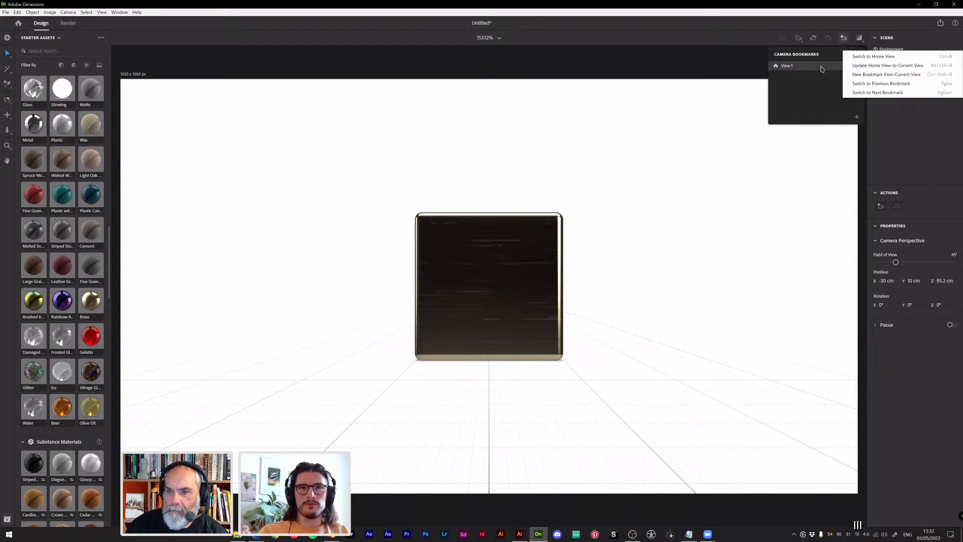
pyautogui.click(835, 82)
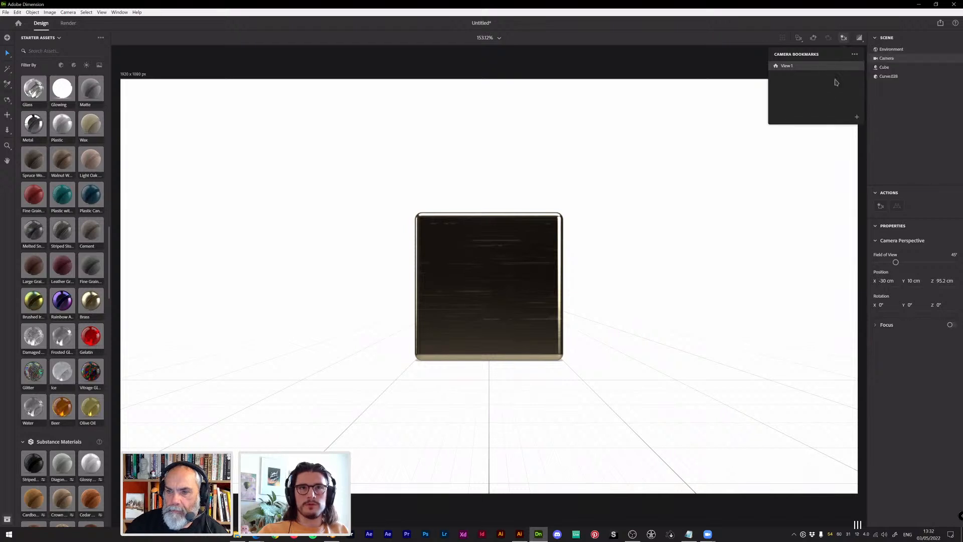
pyautogui.click(843, 43)
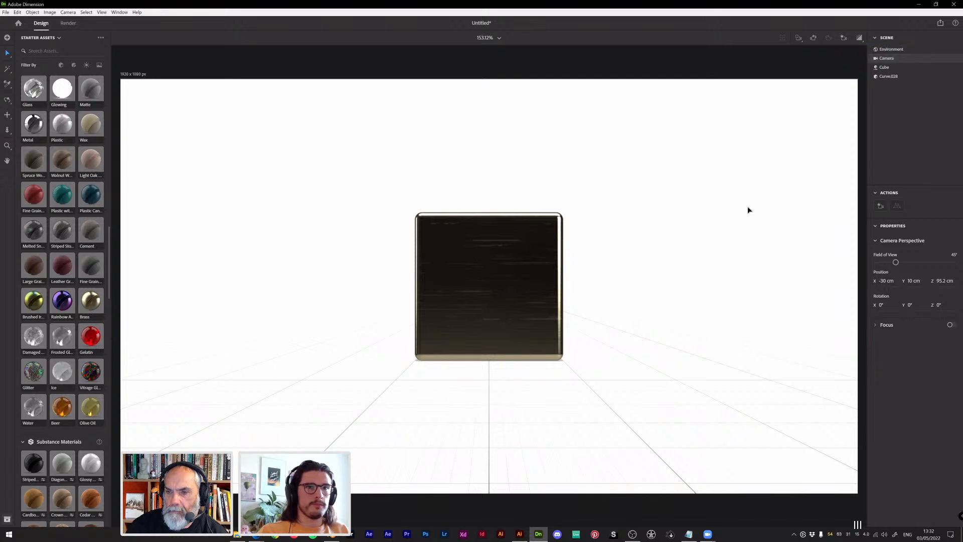
pyautogui.moveTo(692, 214); pyautogui.dragTo(623, 244, button='right')
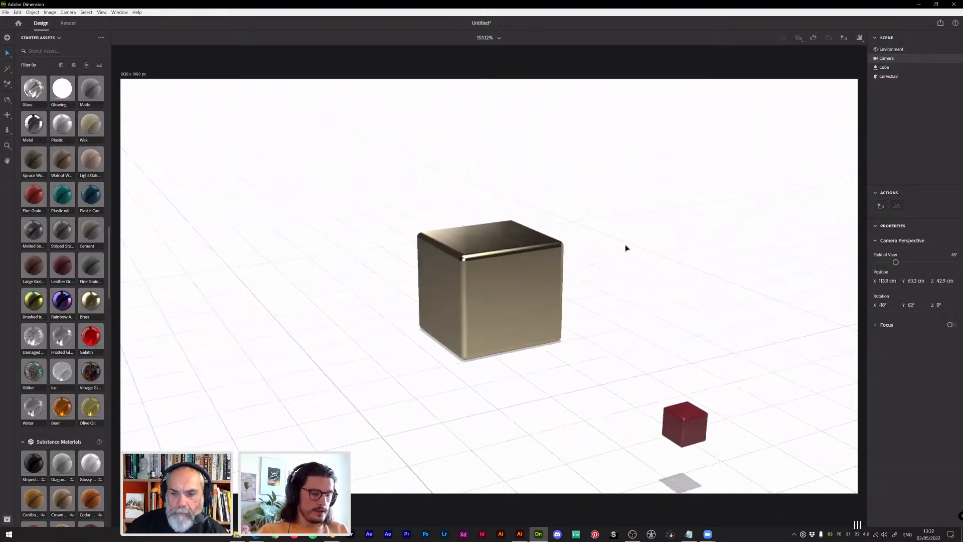
pyautogui.press('pagedown')
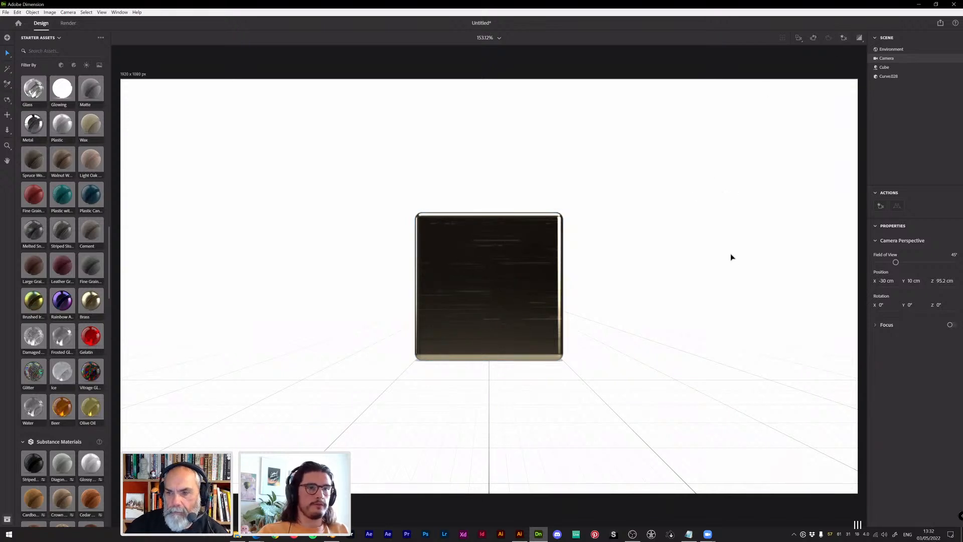
# Update the View 1 bookmark to a wider view framing both cubes, and test it by panning away and returning to it
pyautogui.scroll(-5, 731, 258)
pyautogui.moveTo(737, 267); pyautogui.dragTo(626, 282, button='middle')
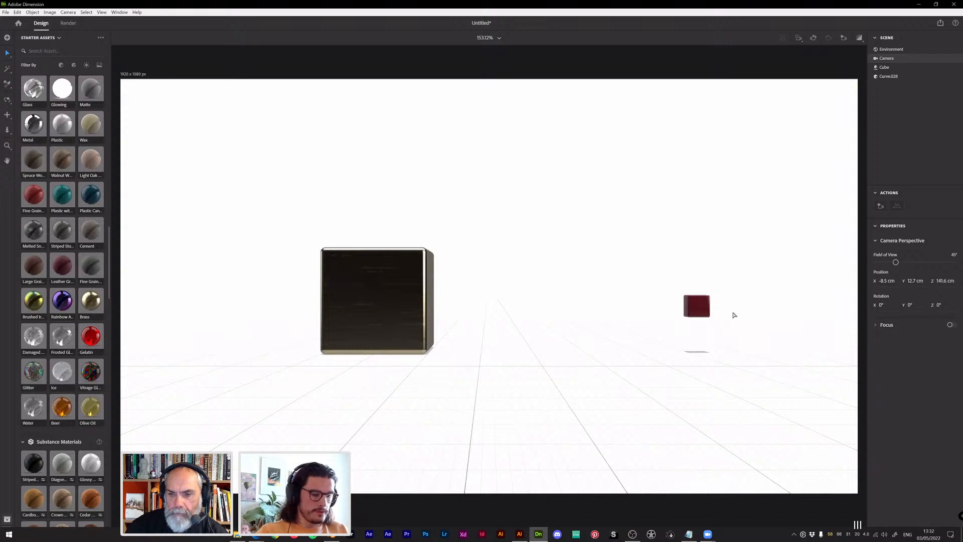
pyautogui.click(844, 39)
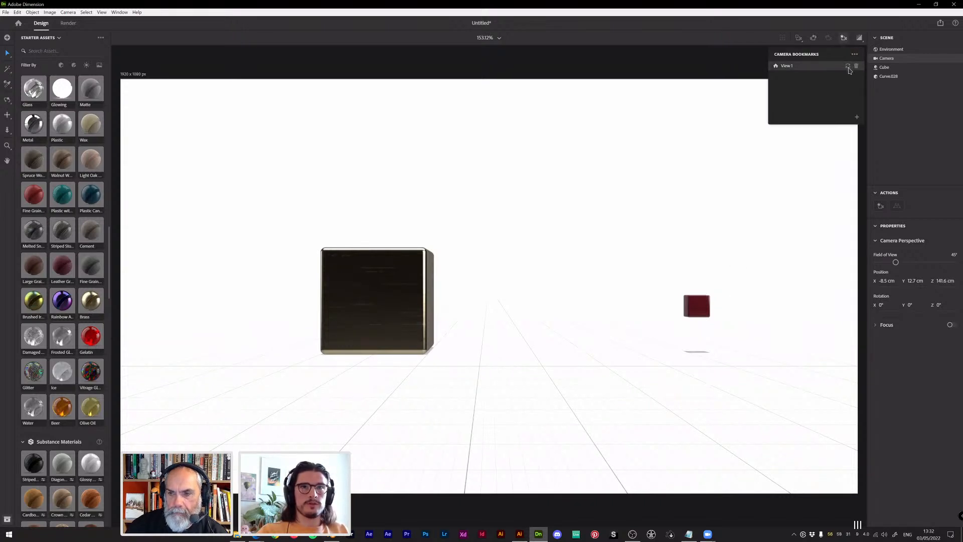
pyautogui.click(847, 66)
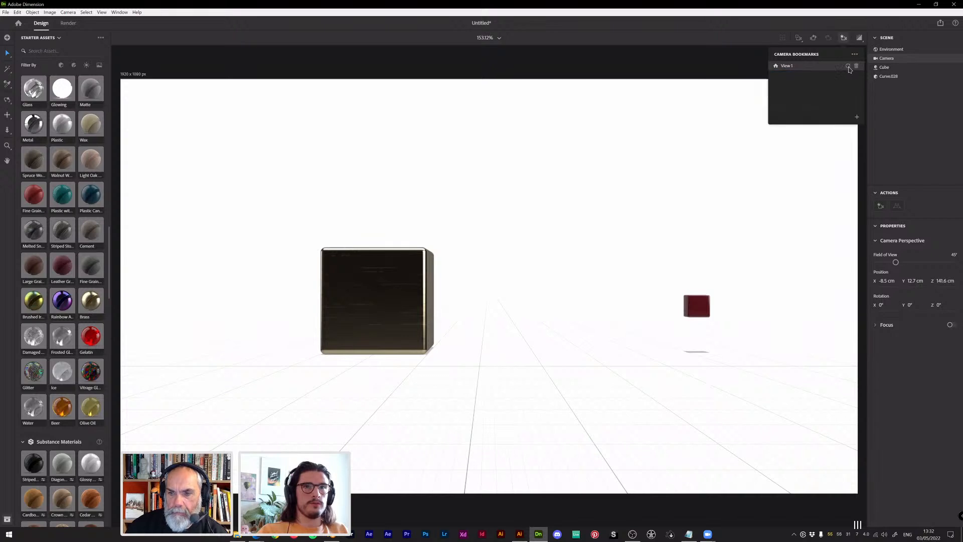
pyautogui.moveTo(694, 170); pyautogui.dragTo(578, 221, button='middle')
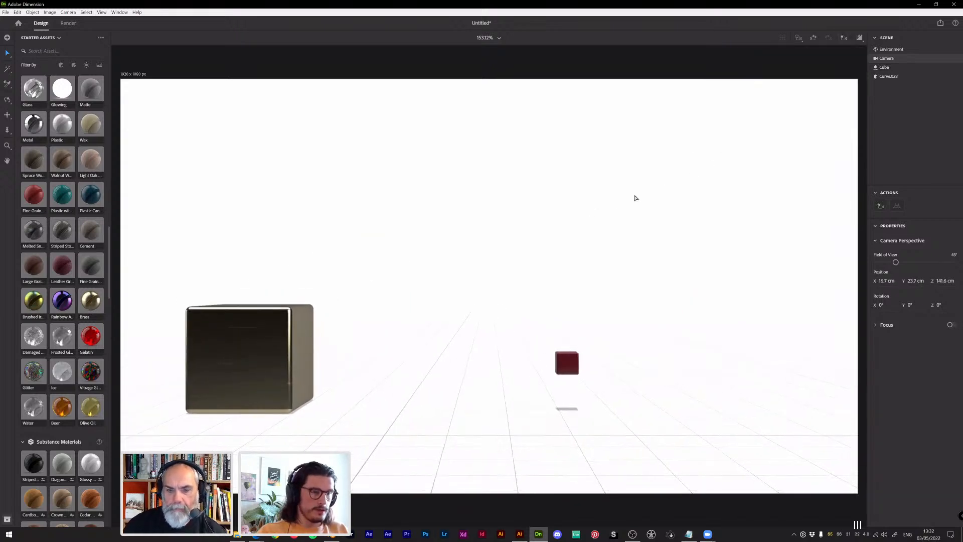
pyautogui.hotkey('ctrl', 'b')
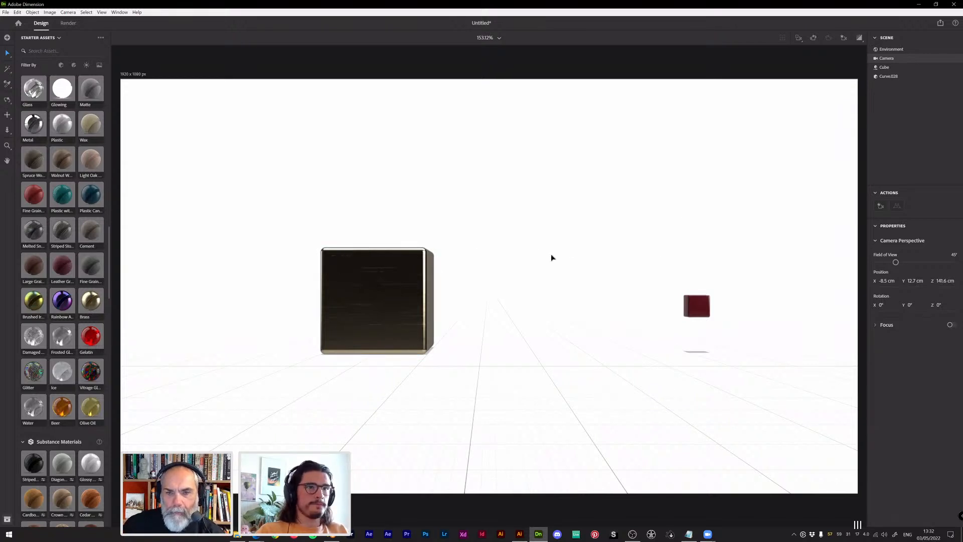
# Import the cube1, cube2, cuboid, medium sphere, rhomb, rhomb-with-hole and small sphere FBX models from the 220503_MrGlissiAssets folder
pyautogui.hotkey('ctrl', 'i')
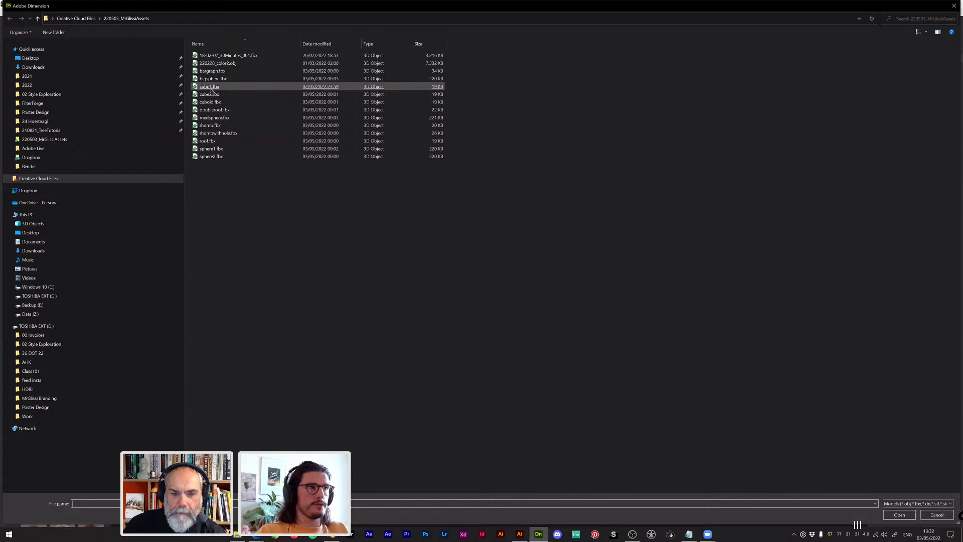
pyautogui.doubleClick(210, 87)
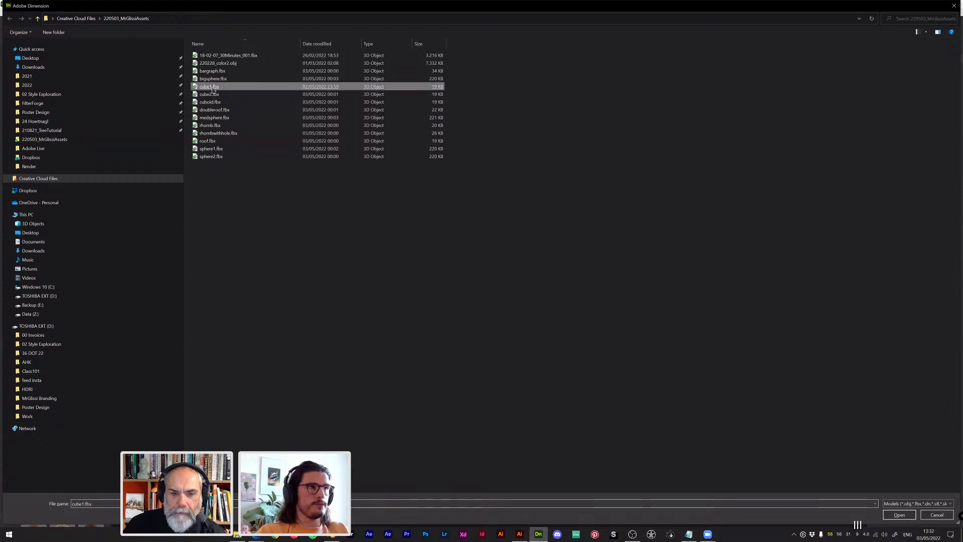
pyautogui.click(209, 95)
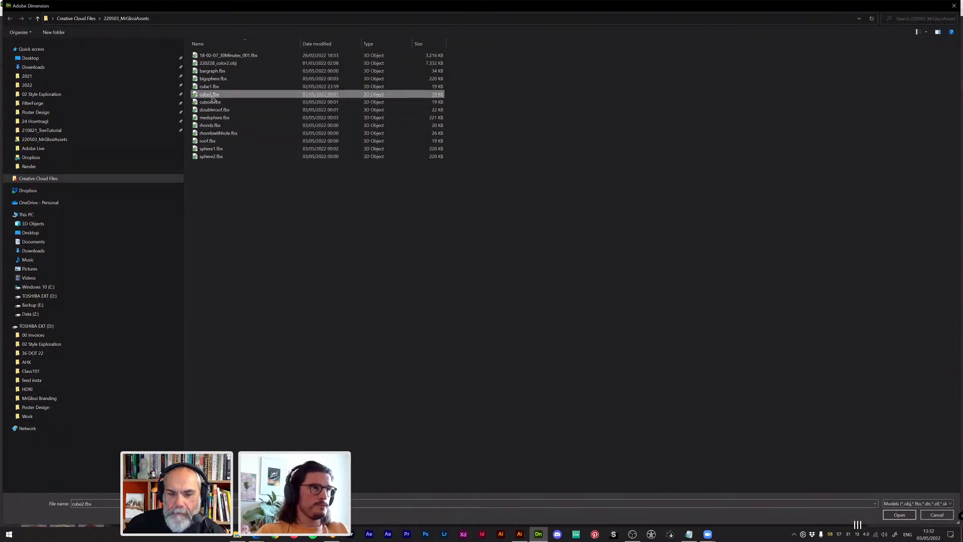
pyautogui.doubleClick(209, 94)
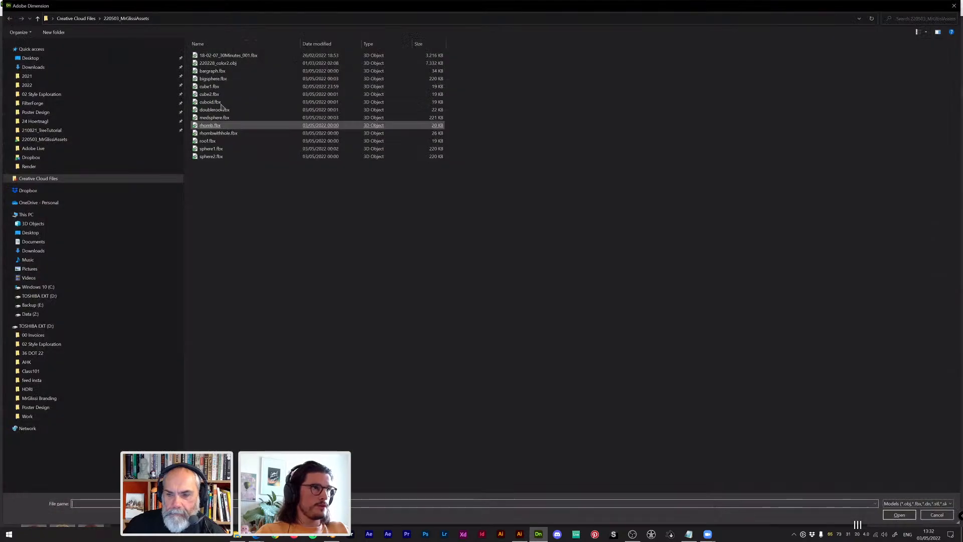
pyautogui.doubleClick(214, 104)
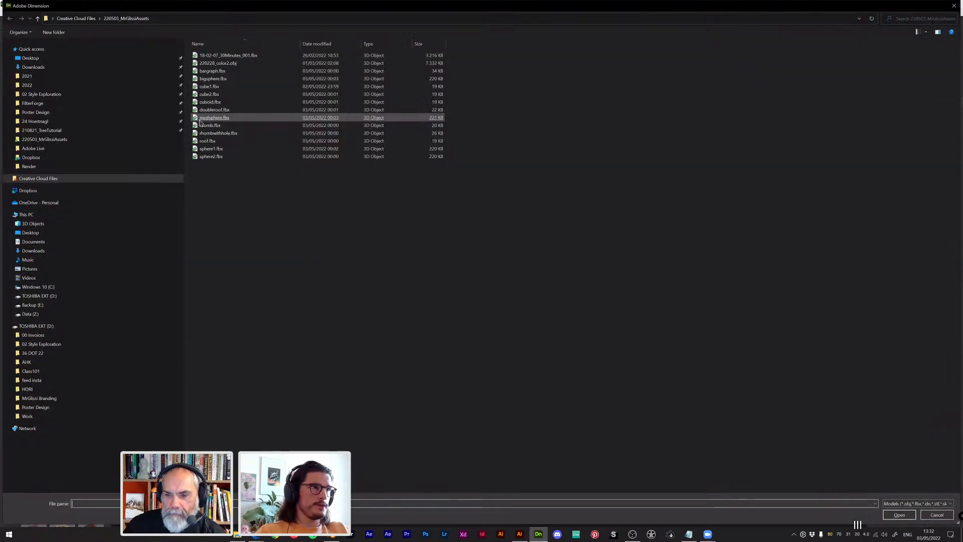
pyautogui.doubleClick(200, 119)
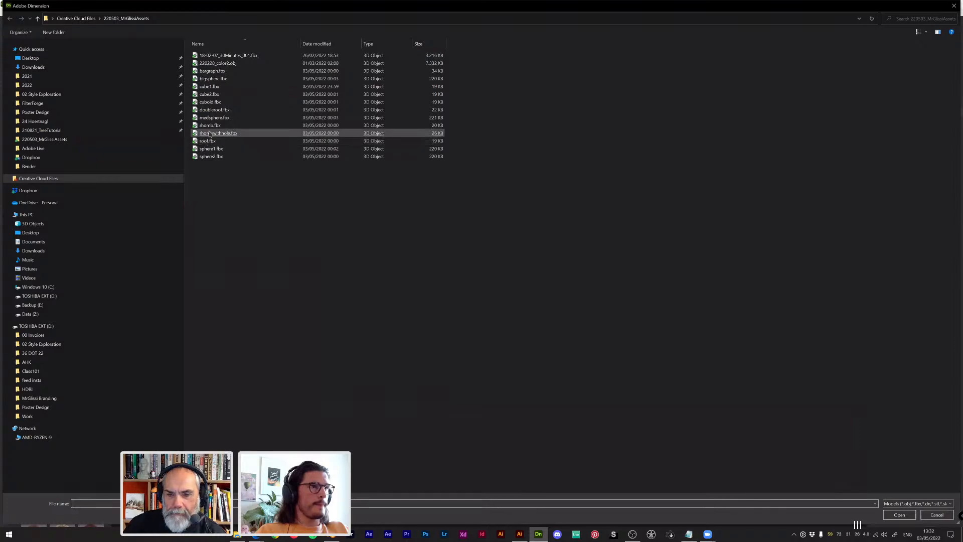
pyautogui.doubleClick(217, 130)
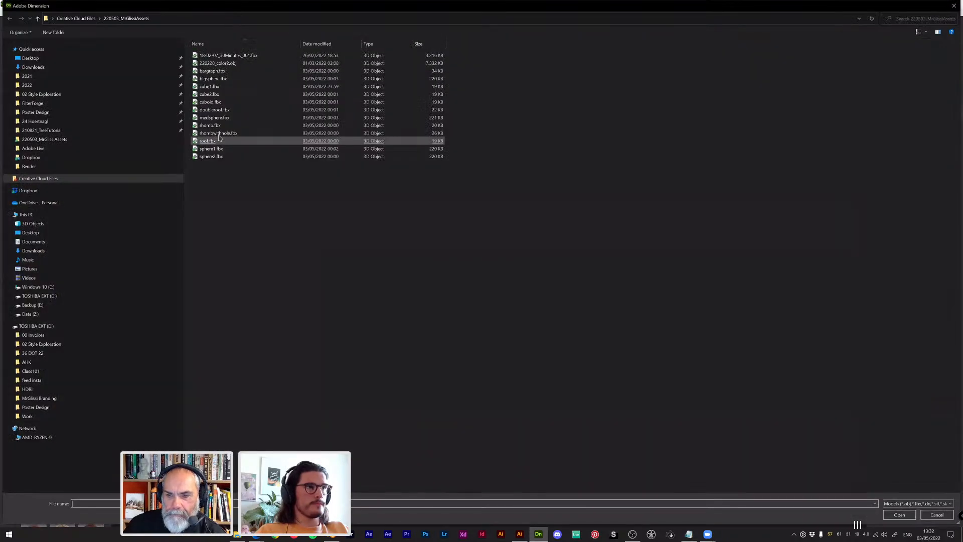
pyautogui.doubleClick(253, 145)
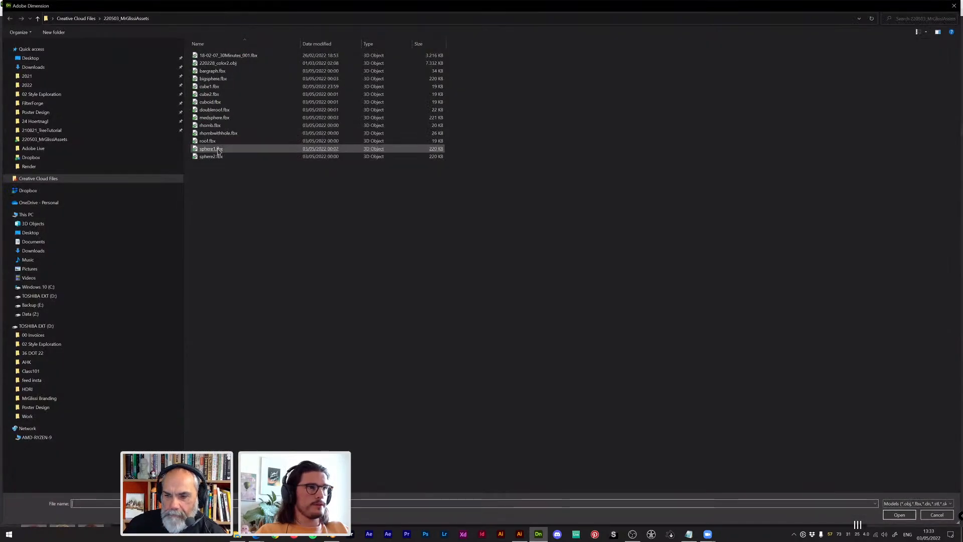
pyautogui.doubleClick(222, 158)
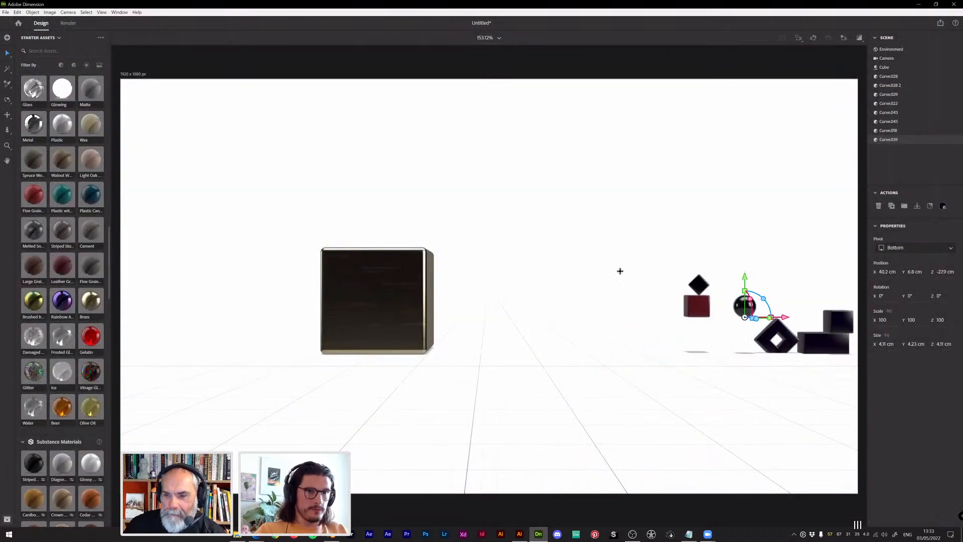
# Select the imported rhomb with the hole and place it on the ground plane at Y 0 cm
pyautogui.moveTo(620, 271); pyautogui.dragTo(372, 271, button='middle')
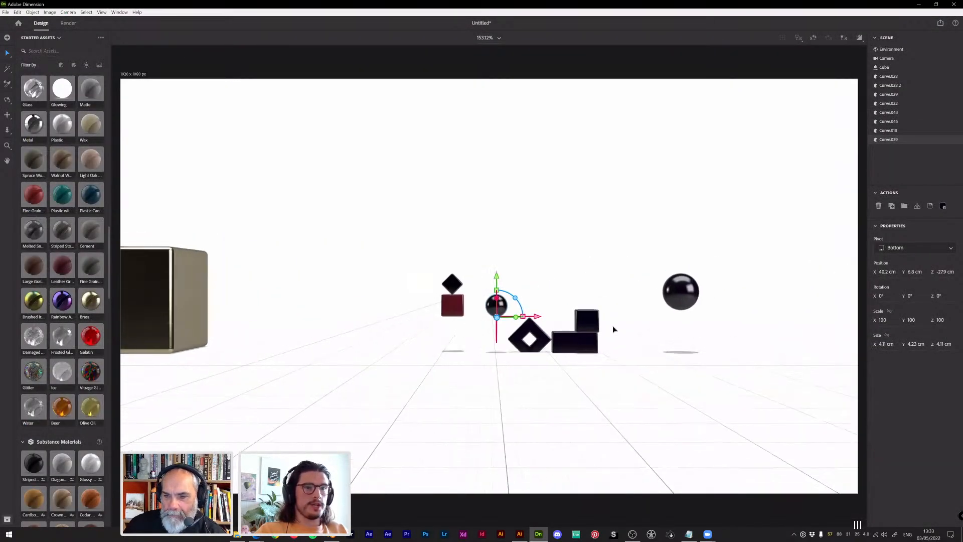
pyautogui.click(538, 329)
pyautogui.moveTo(539, 329); pyautogui.dragTo(484, 345, button='middle')
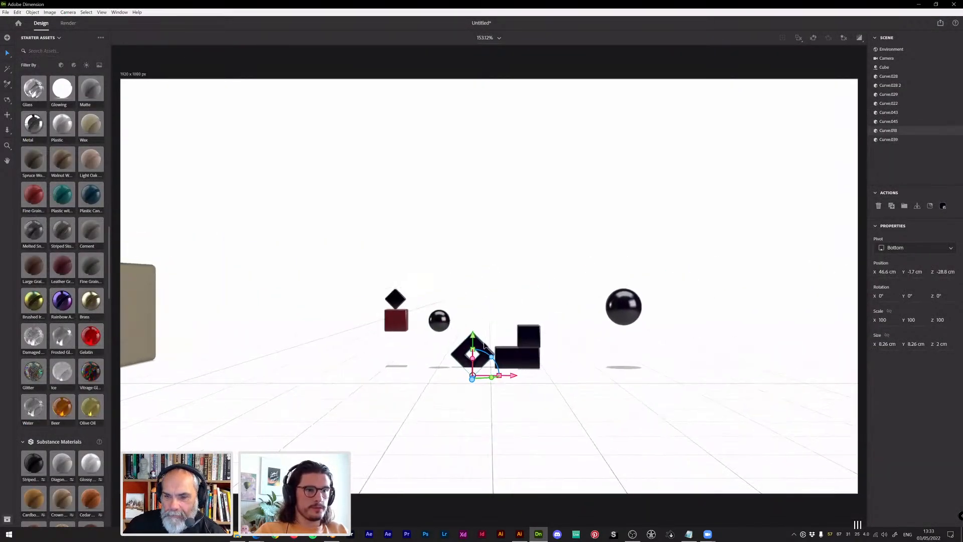
pyautogui.scroll(2, 481, 347)
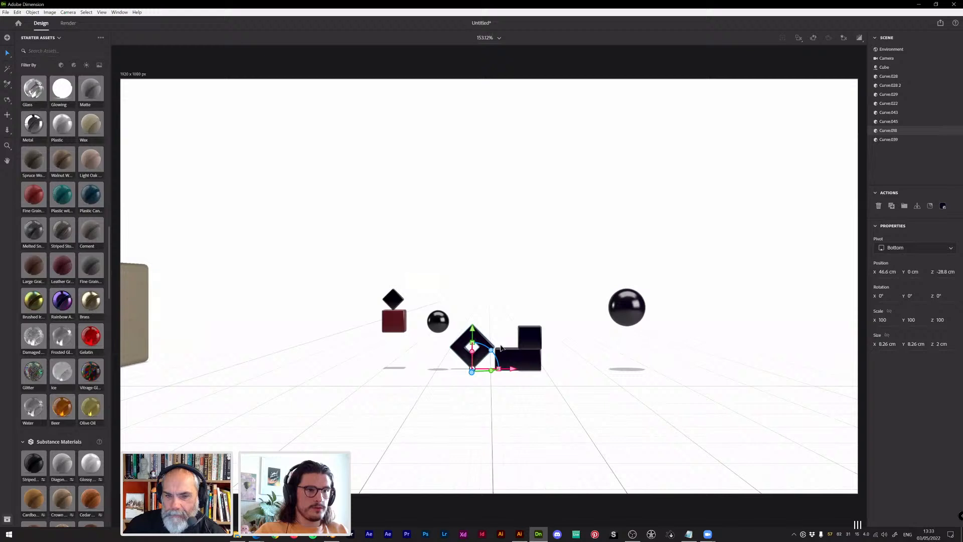
# Duplicate the small black cube above the cuboid along the X axis, placing the copy at about X 63.1 cm
pyautogui.click(538, 354)
pyautogui.moveTo(589, 316); pyautogui.dragTo(571, 336, button='middle')
pyautogui.moveTo(572, 336); pyautogui.dragTo(521, 373, button='right')
pyautogui.click(520, 373)
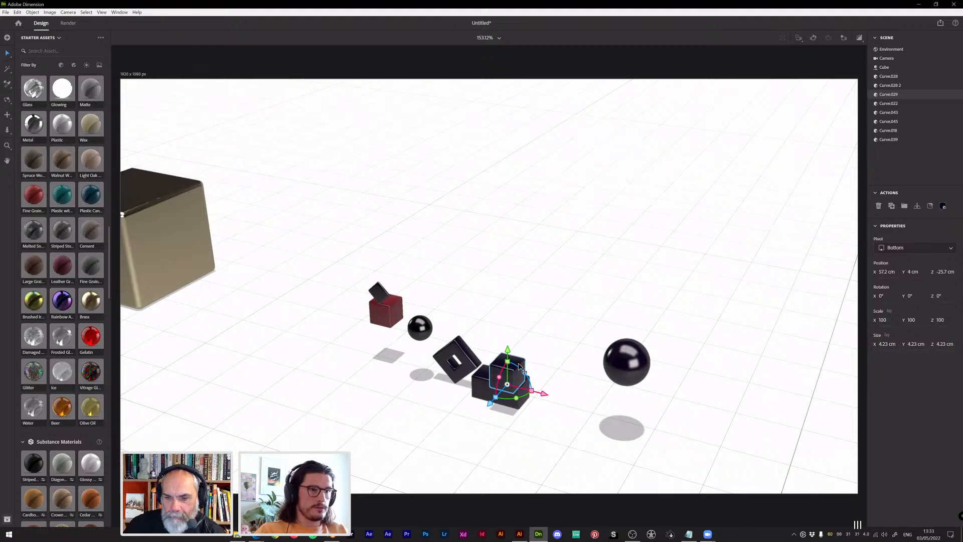
pyautogui.keyDown('alt'); pyautogui.moveTo(547, 396); pyautogui.dragTo(579, 403); pyautogui.keyUp('alt')
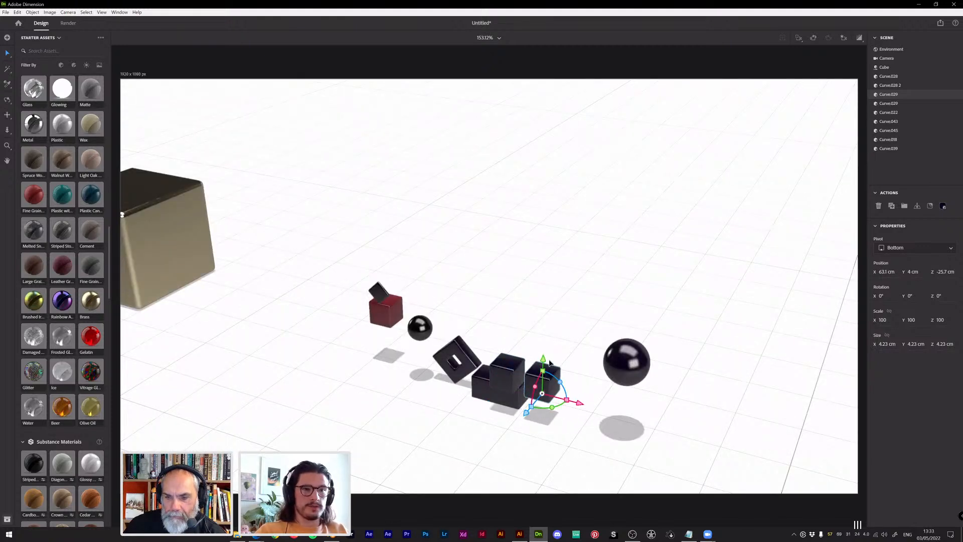
# Make another copy of the small black cube along the X axis, placing it at about X 35.5 cm below the red cube
pyautogui.click(502, 375)
pyautogui.press('alt')
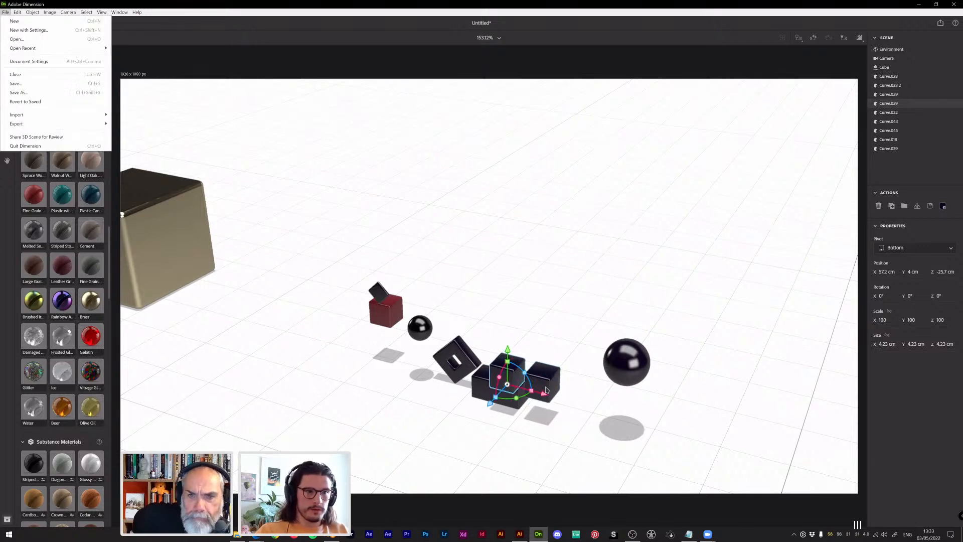
pyautogui.keyDown('alt'); pyautogui.moveTo(547, 395); pyautogui.dragTo(420, 359); pyautogui.keyUp('alt')
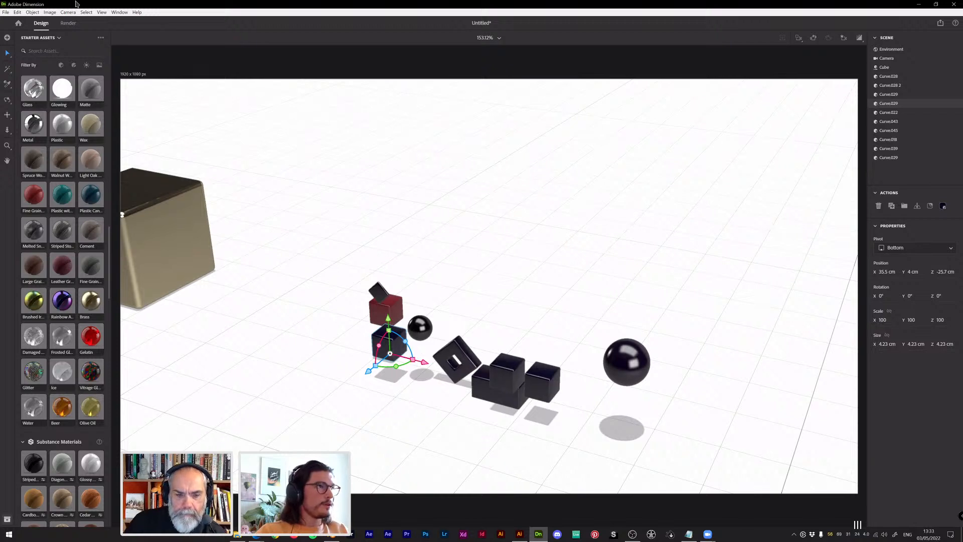
# Launch Alt_menu_acceleration_DISABLER.exe from Windows and test in the scene whether the Alt key still opens the application menu
pyautogui.press('super')
pyautogui.write('alt')
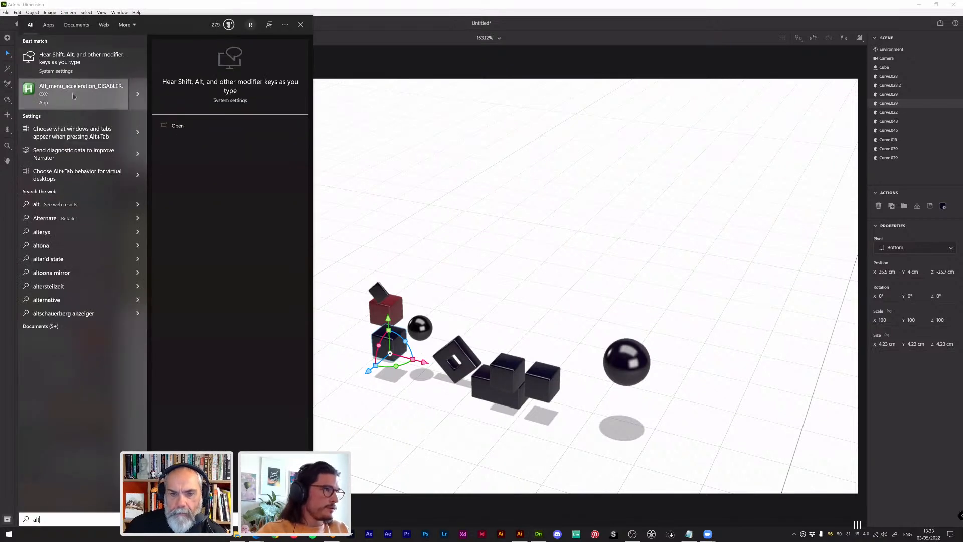
pyautogui.click(73, 95)
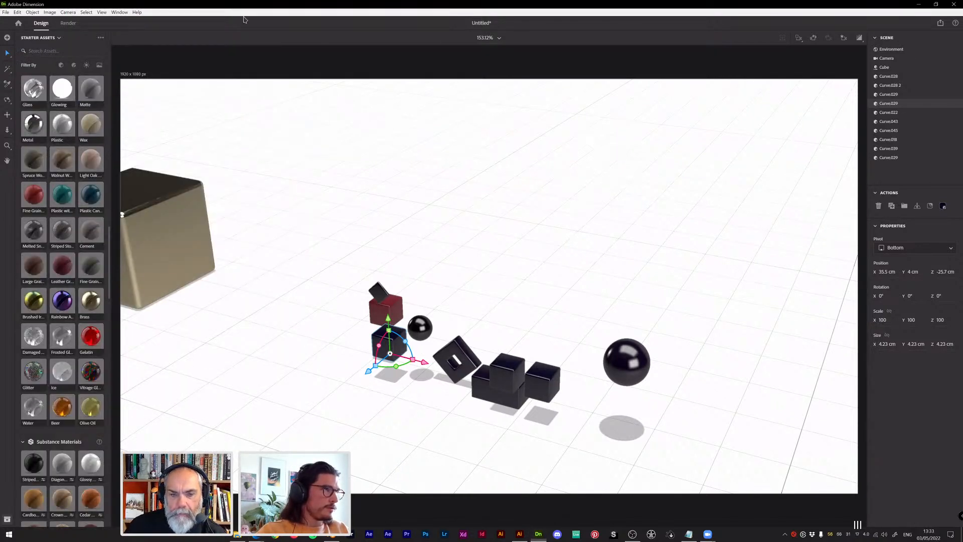
pyautogui.click(444, 238)
pyautogui.press('alt')
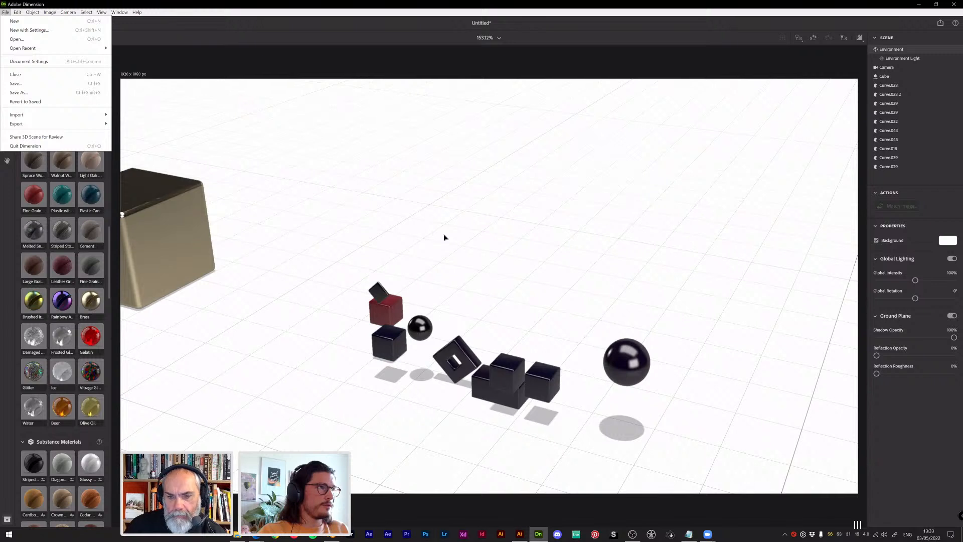
pyautogui.keyDown('alt'); pyautogui.click(444, 237); pyautogui.keyUp('alt')
pyautogui.press('alt')
pyautogui.press('alt')
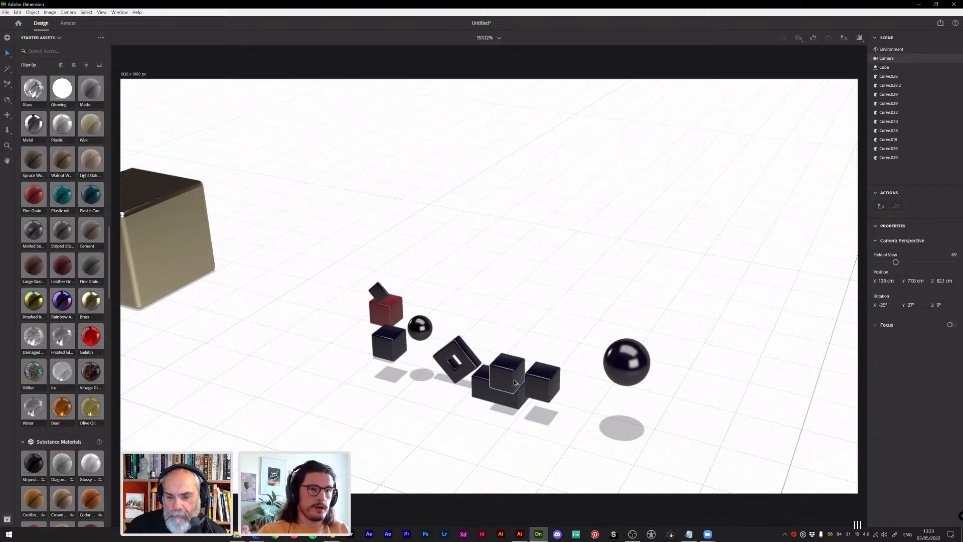
pyautogui.moveTo(577, 378); pyautogui.dragTo(608, 362, button='middle')
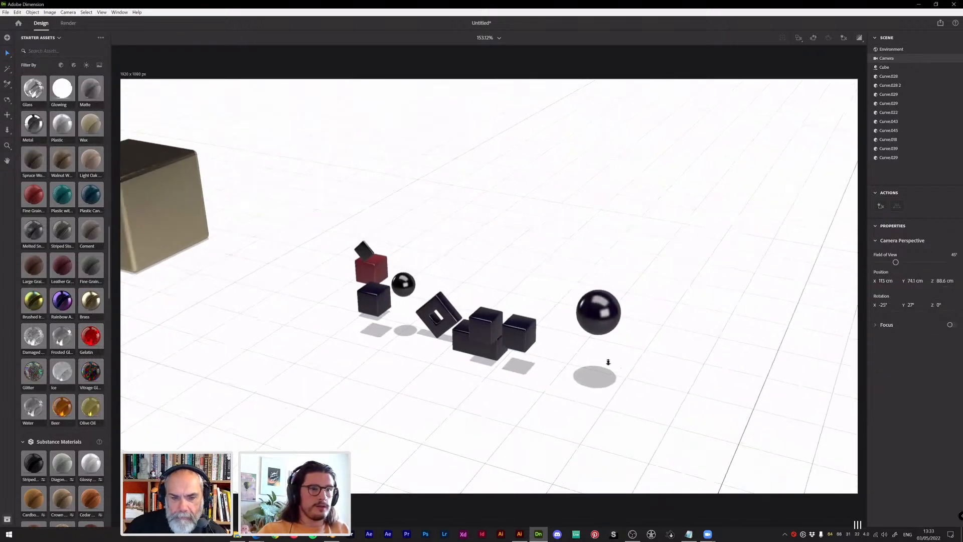
# Duplicate the small black cube on top of the cuboid backwards along the Z axis, placing the copy at about Z -37.8 cm
pyautogui.scroll(2, 608, 362)
pyautogui.moveTo(546, 333); pyautogui.dragTo(574, 352, button='middle')
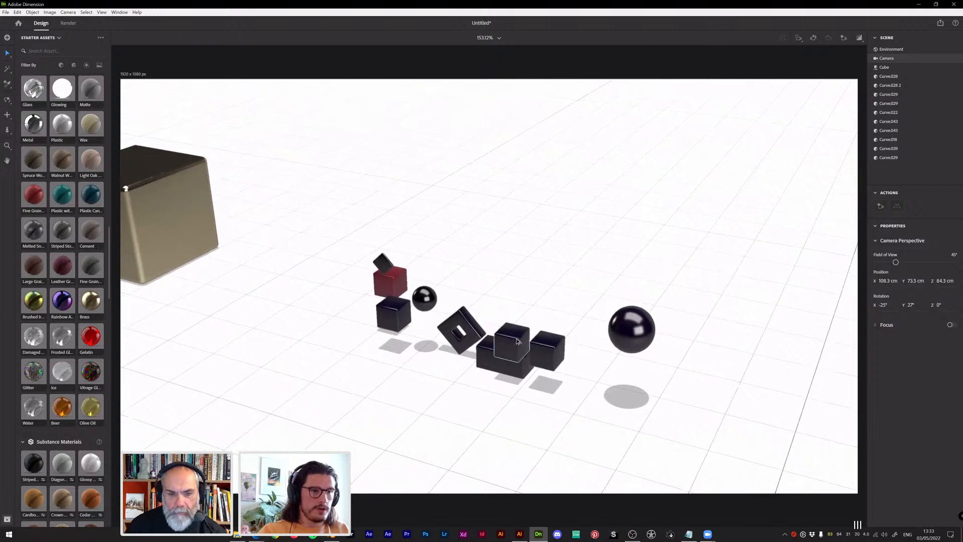
pyautogui.click(518, 341)
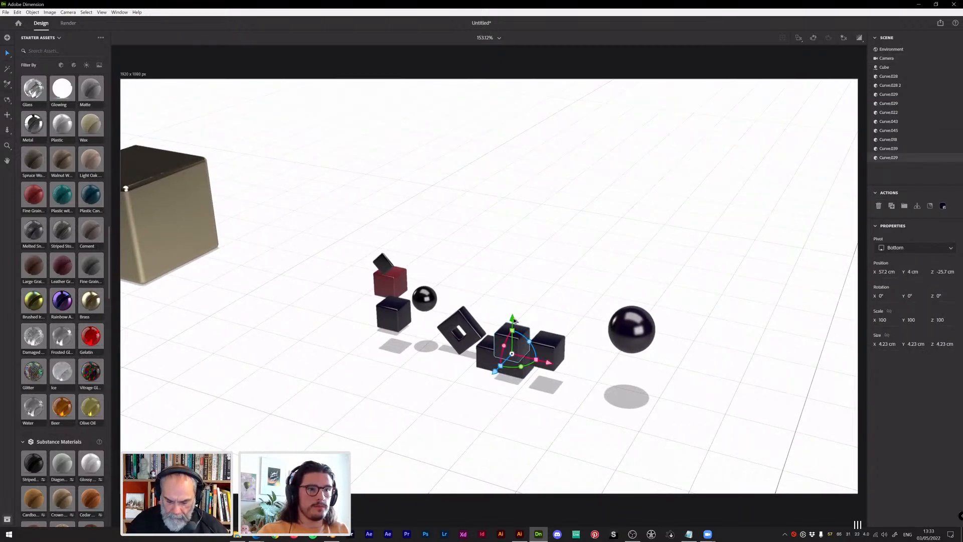
pyautogui.moveTo(514, 321); pyautogui.dragTo(557, 301)
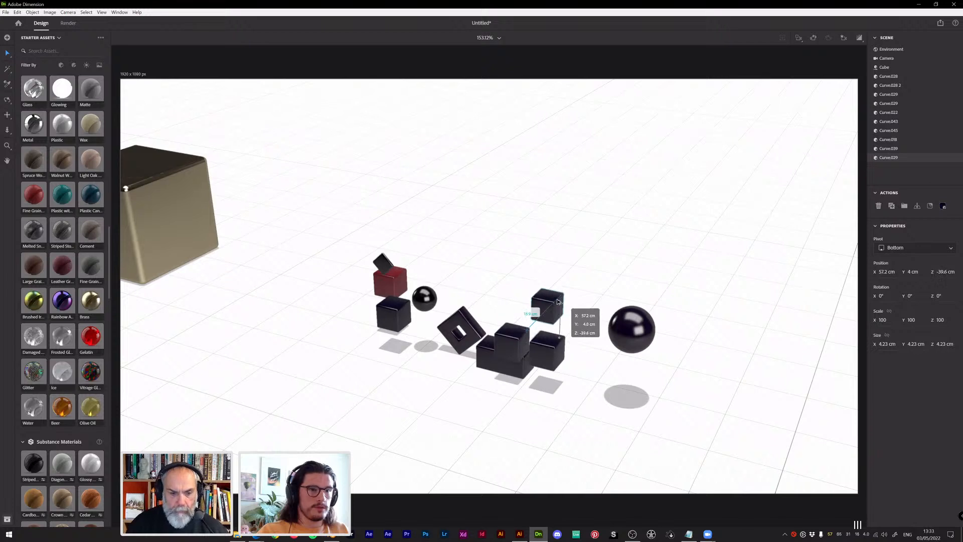
pyautogui.click(567, 254)
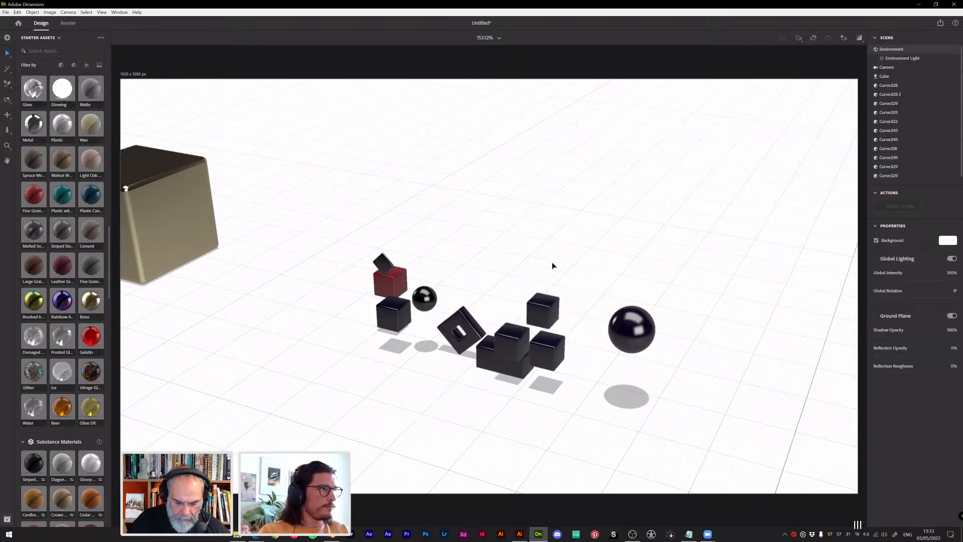
# Move the copied cube beside the original above the cuboid, at about X 52.2 cm and Z -28.1 cm
pyautogui.click(543, 316)
pyautogui.click(566, 312)
pyautogui.click(544, 319)
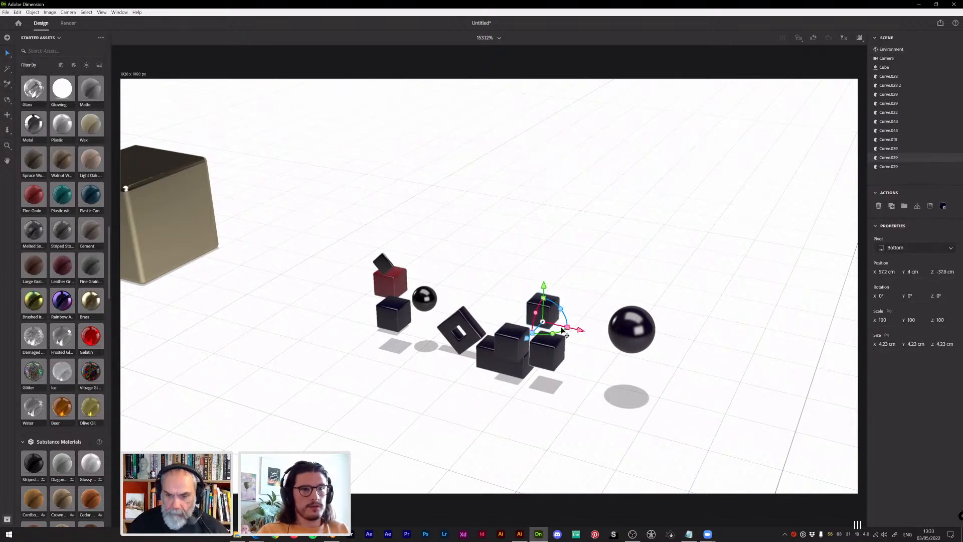
pyautogui.moveTo(582, 333); pyautogui.dragTo(479, 359)
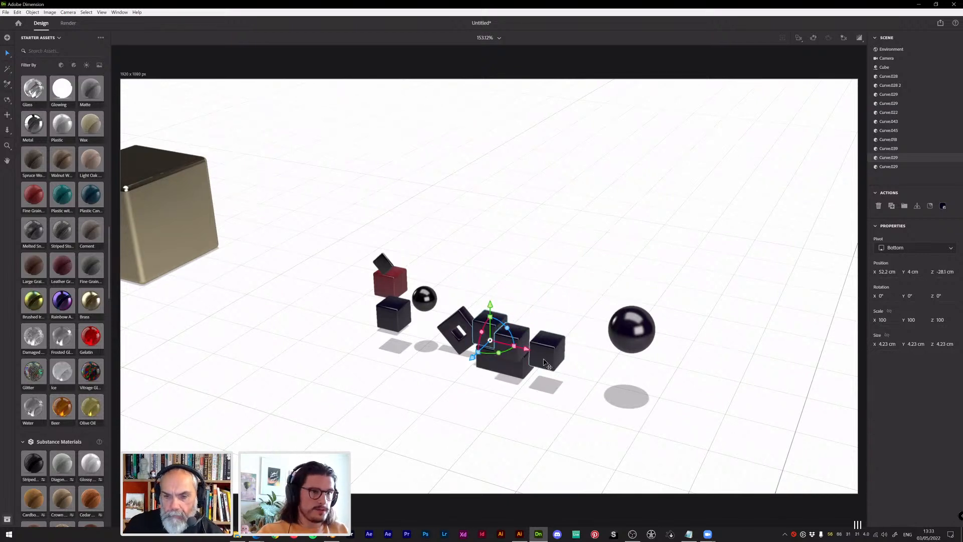
pyautogui.click(513, 281)
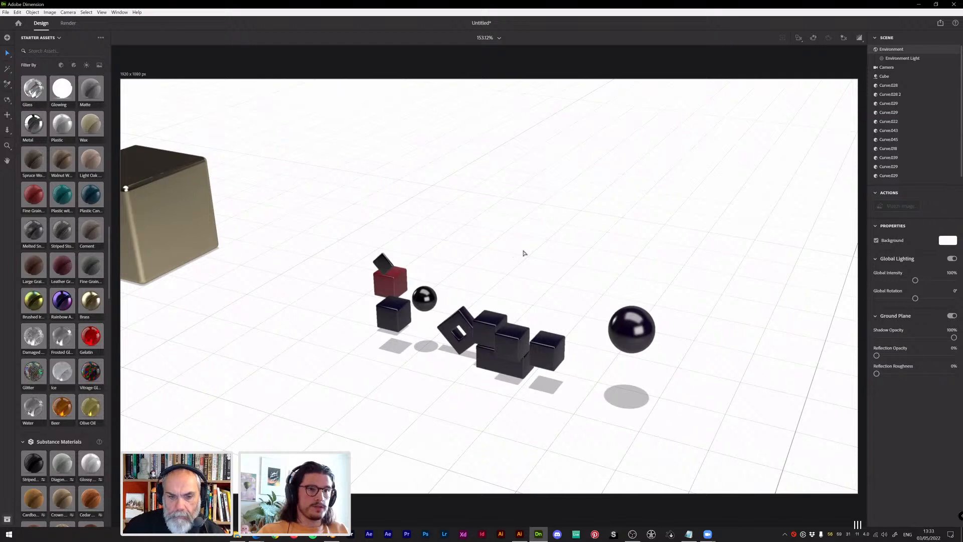
# Examine from the front how the two small black cubes line up on top of the cuboid
pyautogui.hotkey('alt', 'shift', 'z')
pyautogui.hotkey('alt', 'shift', 'z')
pyautogui.hotkey('alt', 'shift', 'z')
pyautogui.hotkey('alt', 'shift', 'z')
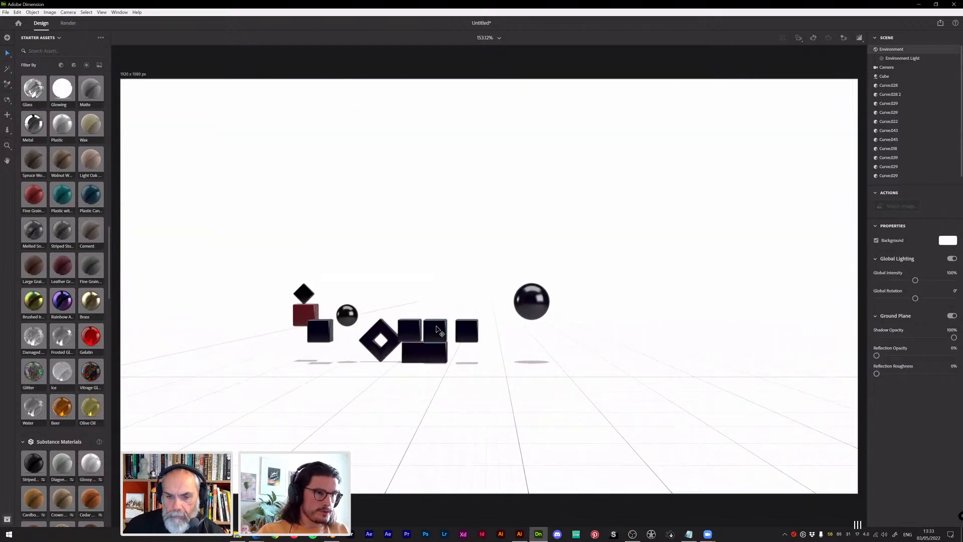
pyautogui.click(436, 330)
pyautogui.moveTo(468, 330); pyautogui.dragTo(521, 327, button='middle')
pyautogui.moveTo(529, 339); pyautogui.dragTo(505, 339)
pyautogui.click(462, 327)
pyautogui.click(488, 328)
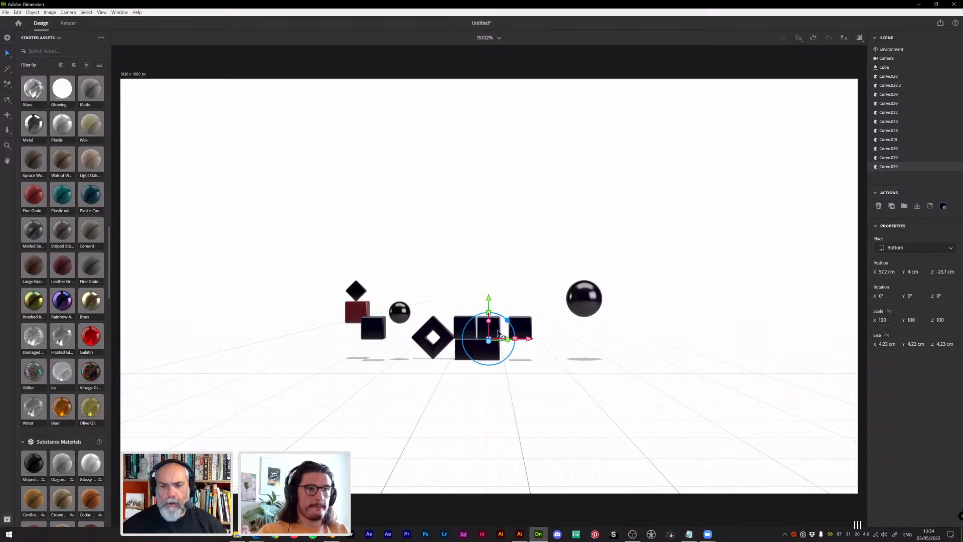
# Align the two small cubes side by side on the cuboid, one at about X 57.1, Z -28 cm and the copy at X 52.9 cm
pyautogui.scroll(2, 481, 332)
pyautogui.moveTo(473, 337); pyautogui.dragTo(505, 280, button='right')
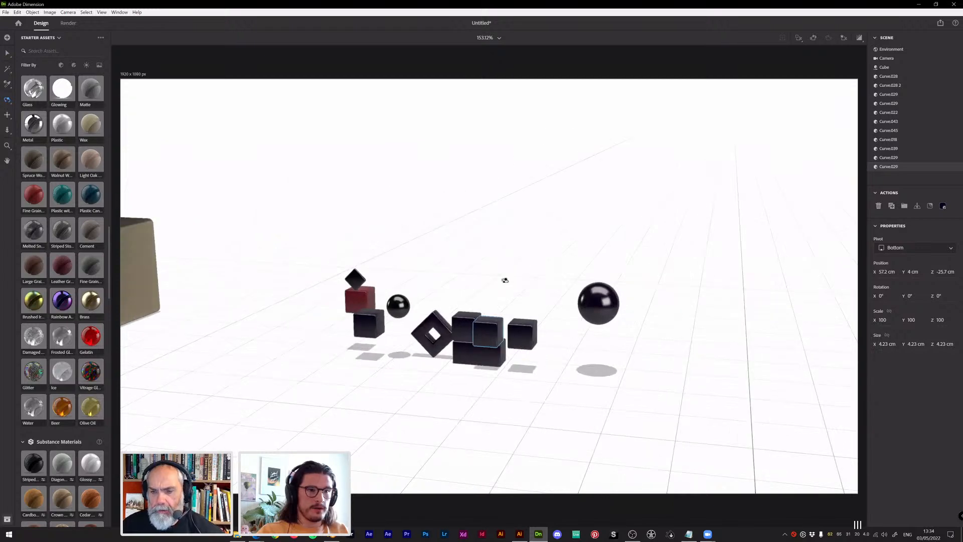
pyautogui.scroll(2, 528, 317)
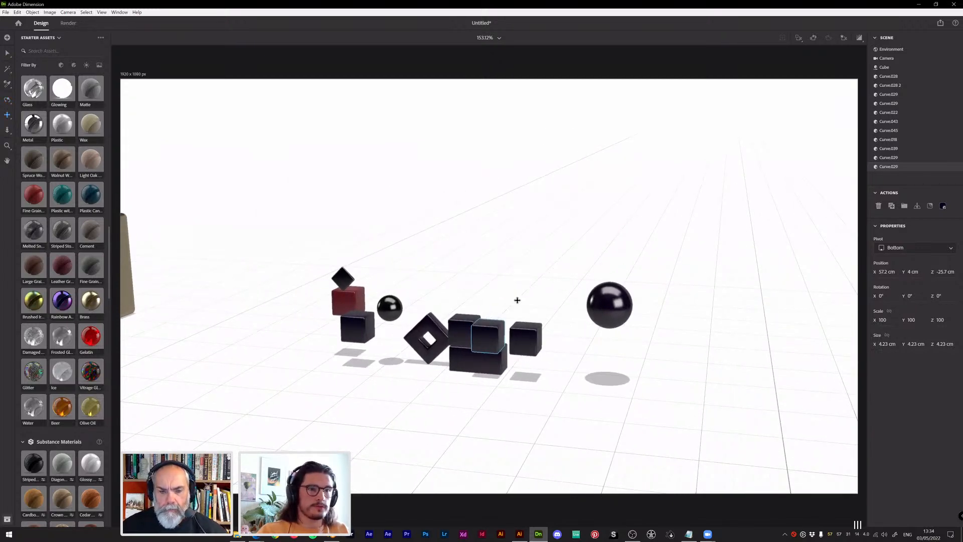
pyautogui.moveTo(528, 306); pyautogui.dragTo(501, 318, button='right')
pyautogui.scroll(2, 501, 319)
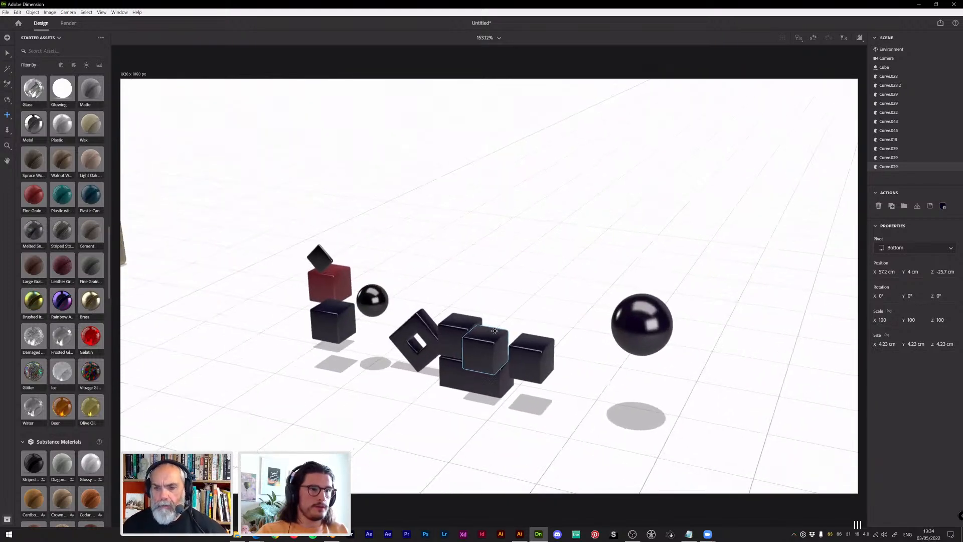
pyautogui.moveTo(494, 321); pyautogui.dragTo(535, 309, button='middle')
pyautogui.scroll(1, 501, 302)
pyautogui.scroll(3, 503, 303)
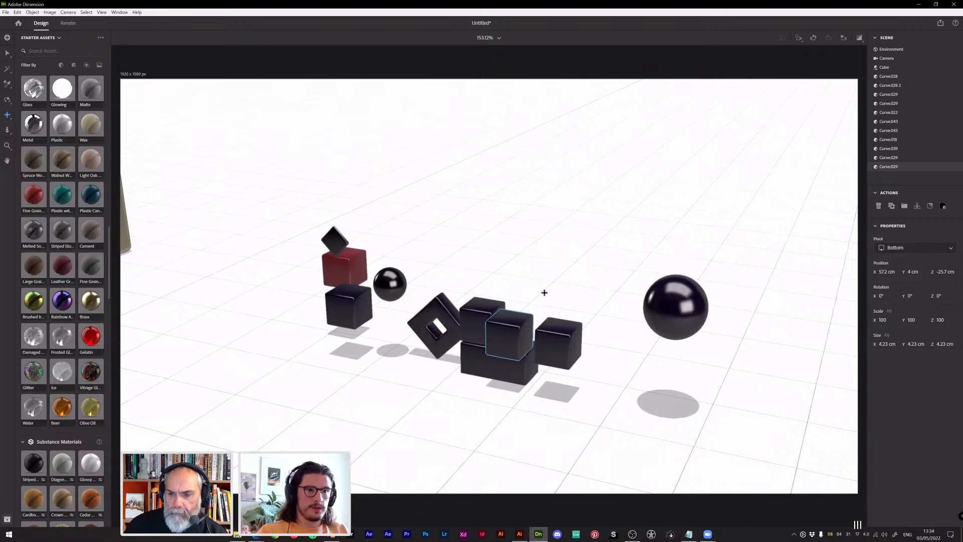
pyautogui.press('v')
pyautogui.click(534, 301)
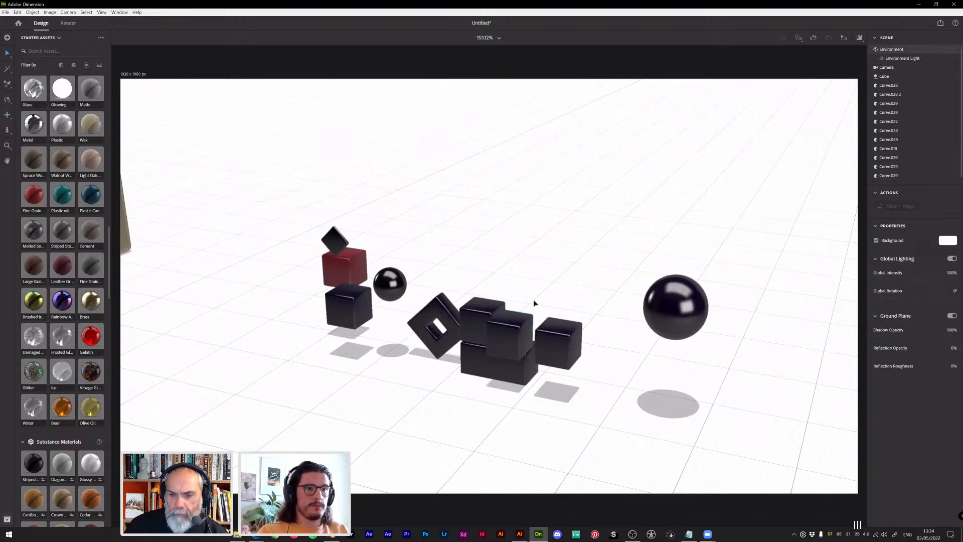
pyautogui.moveTo(577, 308); pyautogui.dragTo(598, 291, button='right')
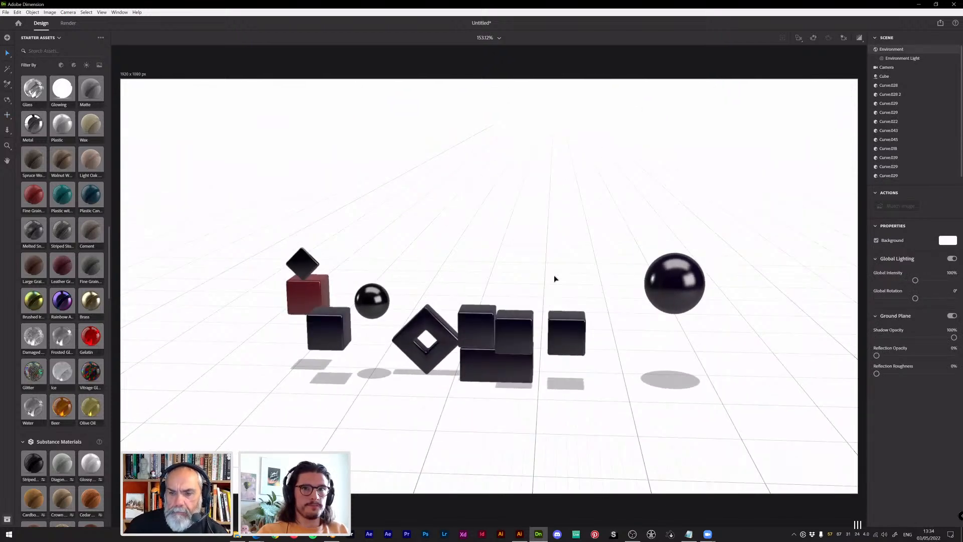
pyautogui.moveTo(545, 271)
pyautogui.mouseDown(button='right')
pyautogui.moveTo(564, 278)
pyautogui.moveTo(551, 284)
pyautogui.mouseUp(button='right')
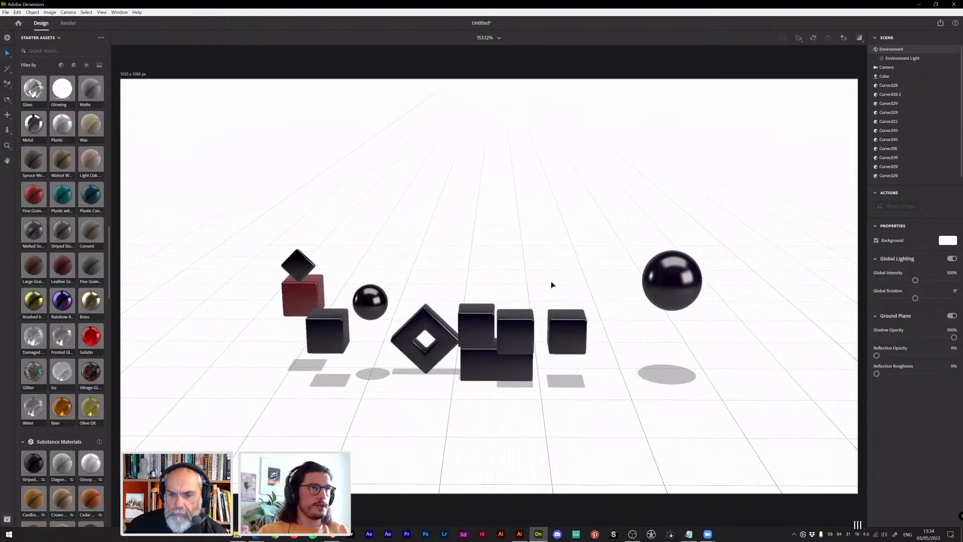
pyautogui.click(519, 338)
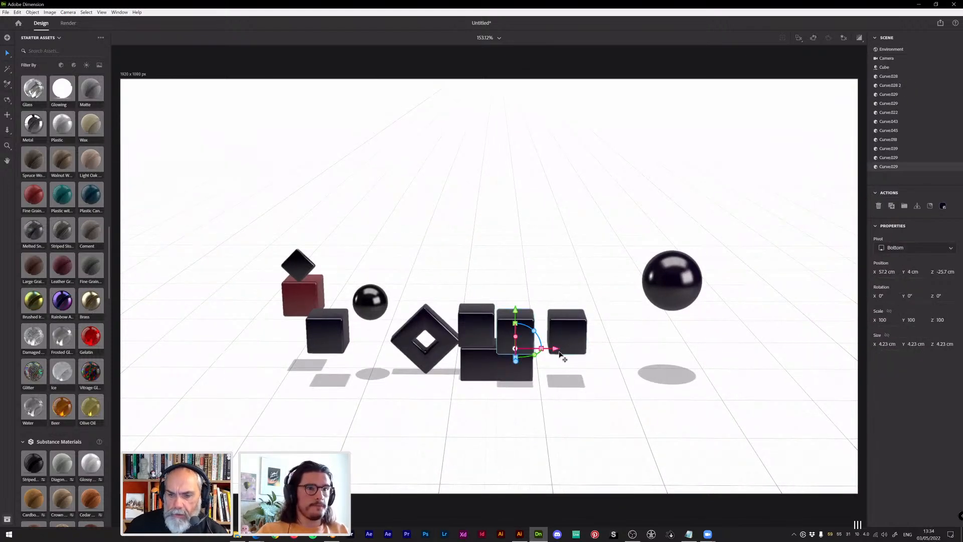
pyautogui.moveTo(554, 349); pyautogui.dragTo(520, 345)
pyautogui.click(486, 338)
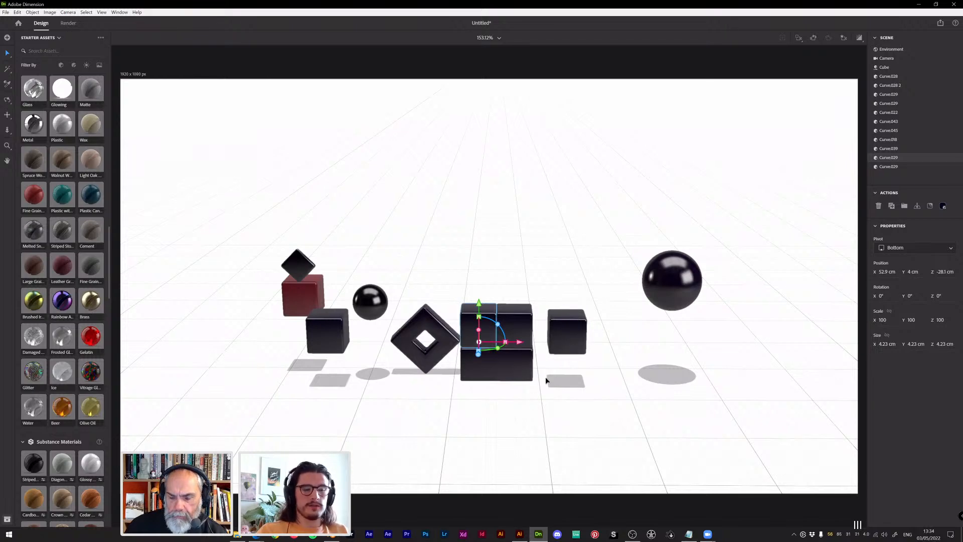
# After checking the flat composition in Illustrator, place the large black sphere above the separate floating cube at about X 63.2, Y 8.8 cm
pyautogui.click(520, 534)
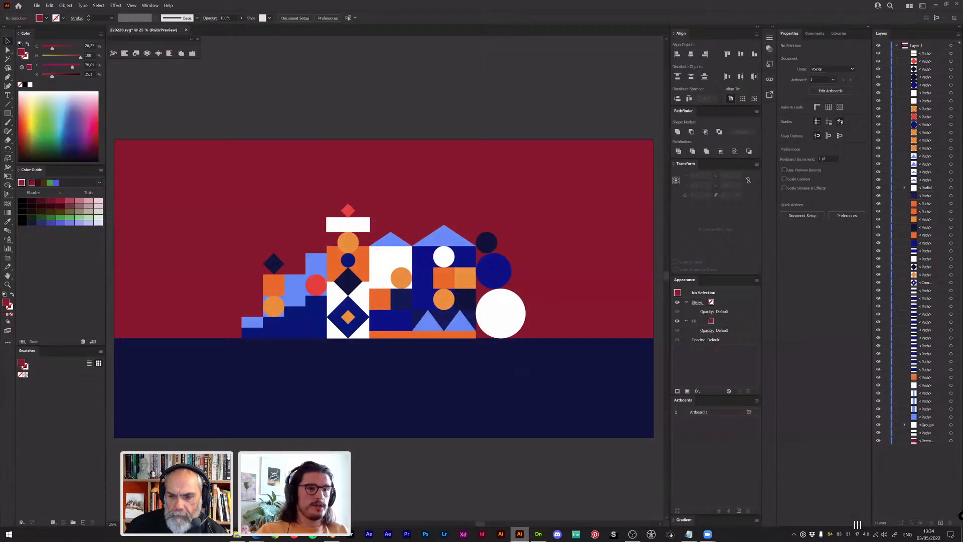
pyautogui.click(538, 534)
pyautogui.click(671, 297)
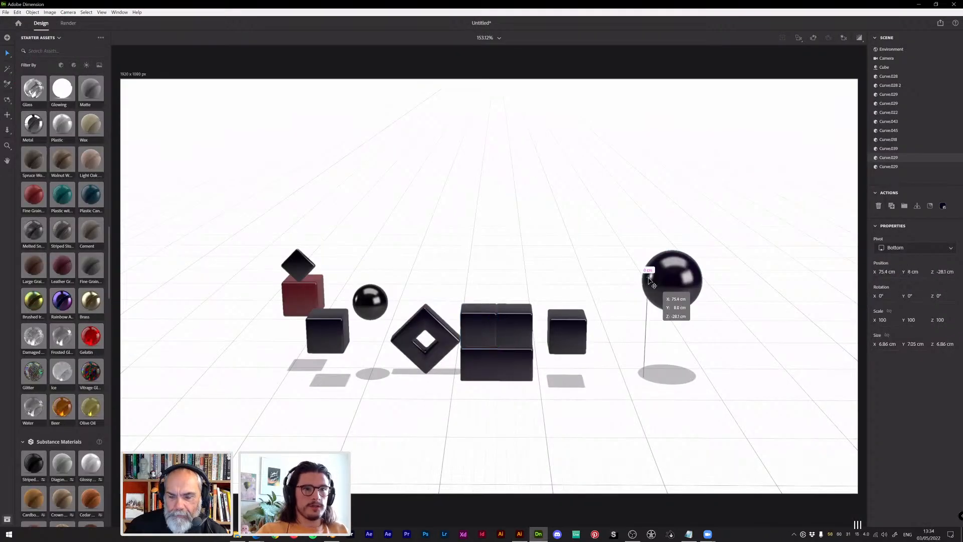
pyautogui.moveTo(657, 272); pyautogui.dragTo(642, 253, button='middle')
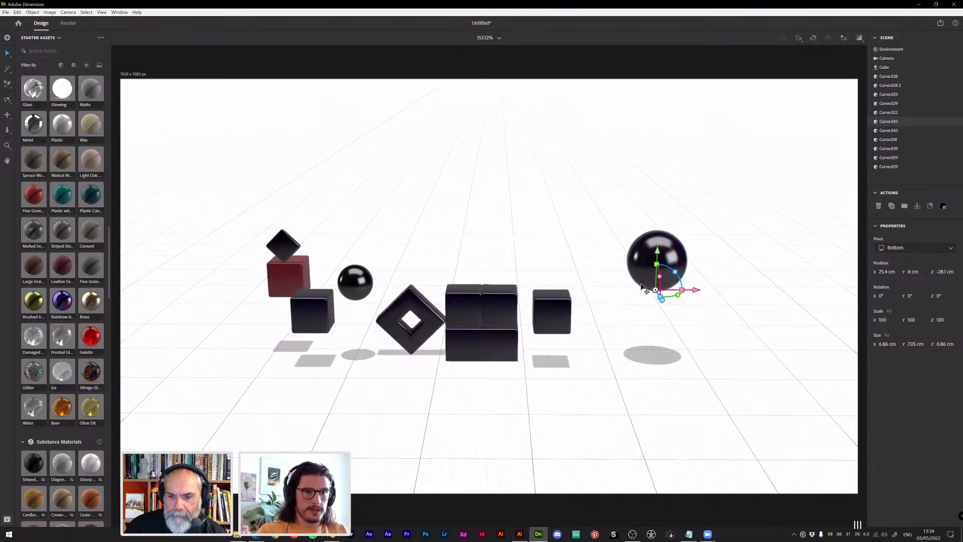
pyautogui.moveTo(661, 317); pyautogui.dragTo(654, 284, button='right')
pyautogui.moveTo(697, 288); pyautogui.dragTo(553, 241)
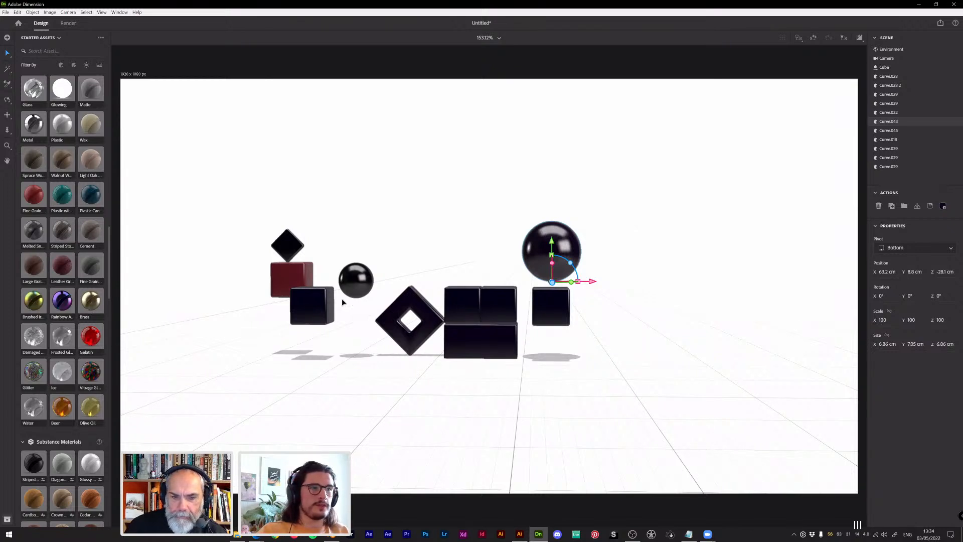
# Drop both red cubes, the black cube beside them and the small rhomb to the ground, and slide one red cube to about X 26.3 cm
pyautogui.click(309, 305)
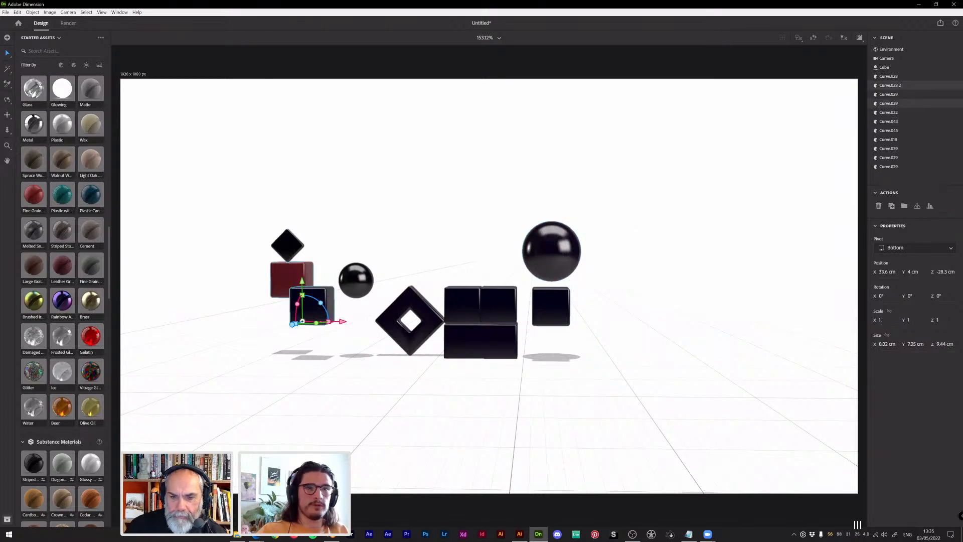
pyautogui.click(916, 206)
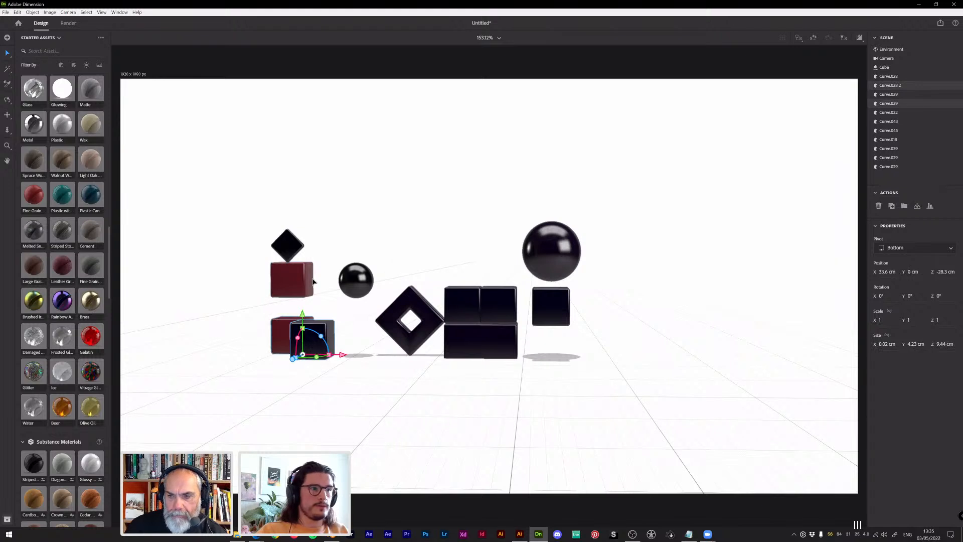
pyautogui.click(917, 206)
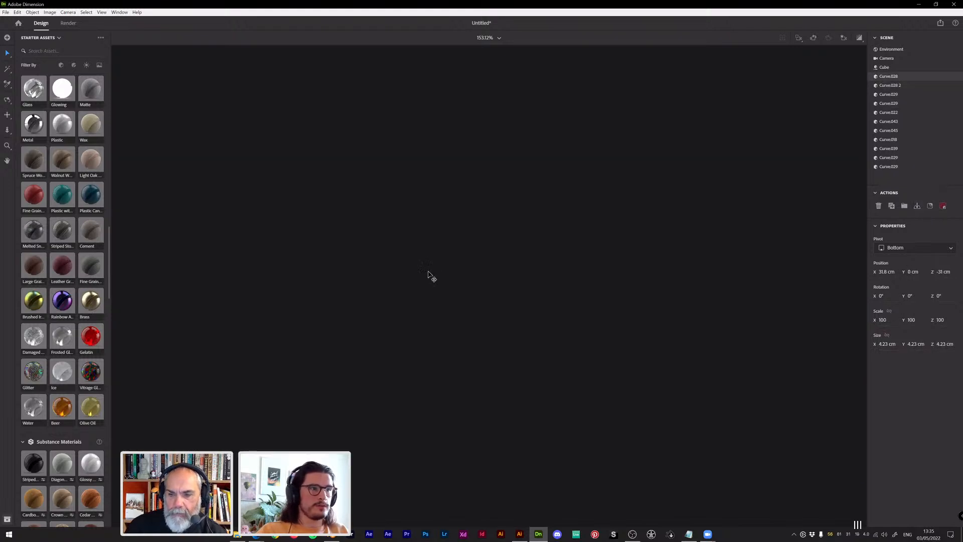
pyautogui.moveTo(329, 354); pyautogui.dragTo(288, 352)
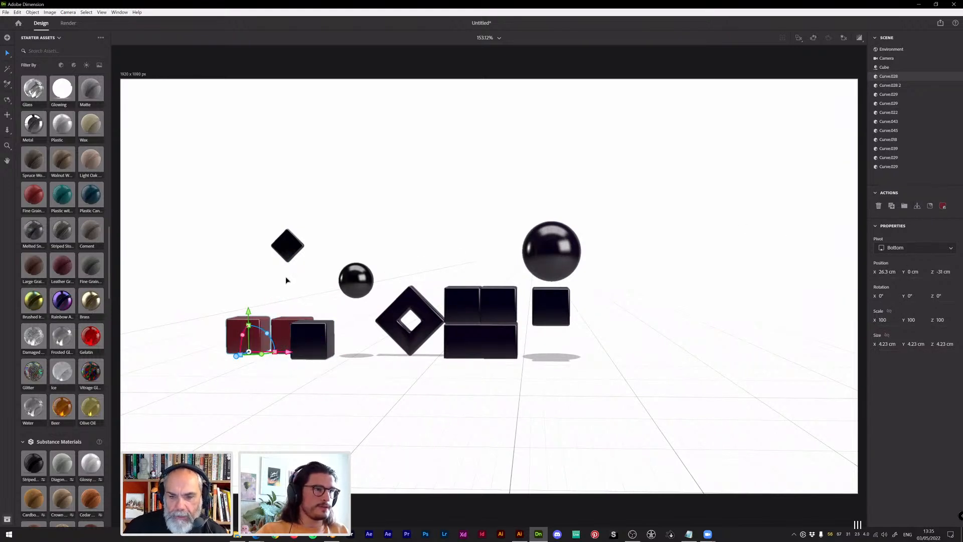
pyautogui.click(288, 245)
pyautogui.click(916, 206)
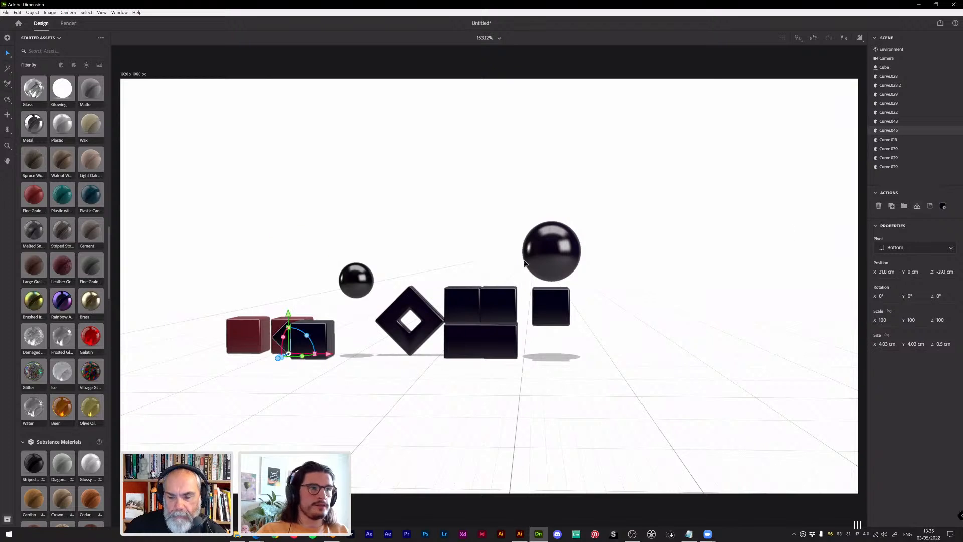
# Place the small black sphere aligned to the surface of the rhomb with the hole, near its upper corner at about X 46.4, Y 8.2 cm
pyautogui.moveTo(302, 296); pyautogui.dragTo(424, 426, button='middle')
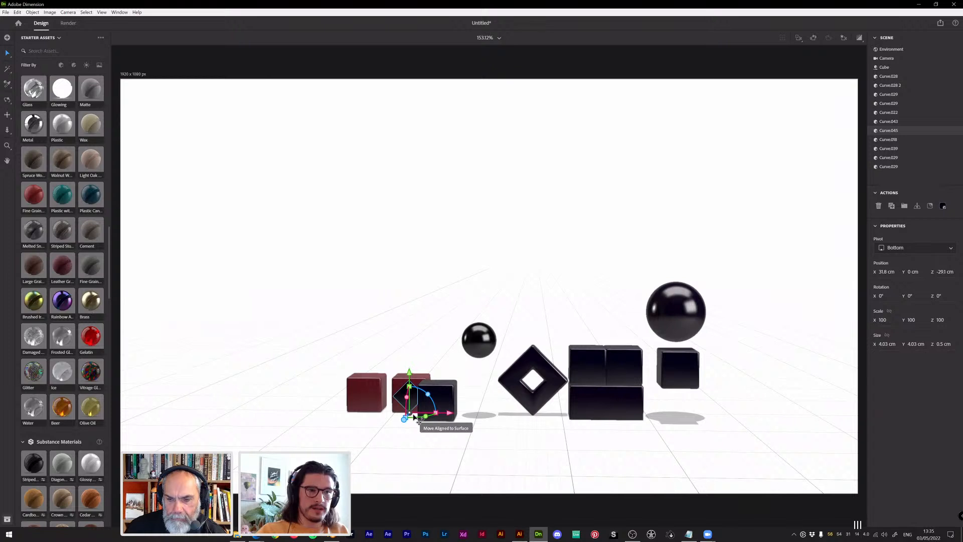
pyautogui.moveTo(437, 450); pyautogui.dragTo(458, 387, button='right')
pyautogui.click(493, 337)
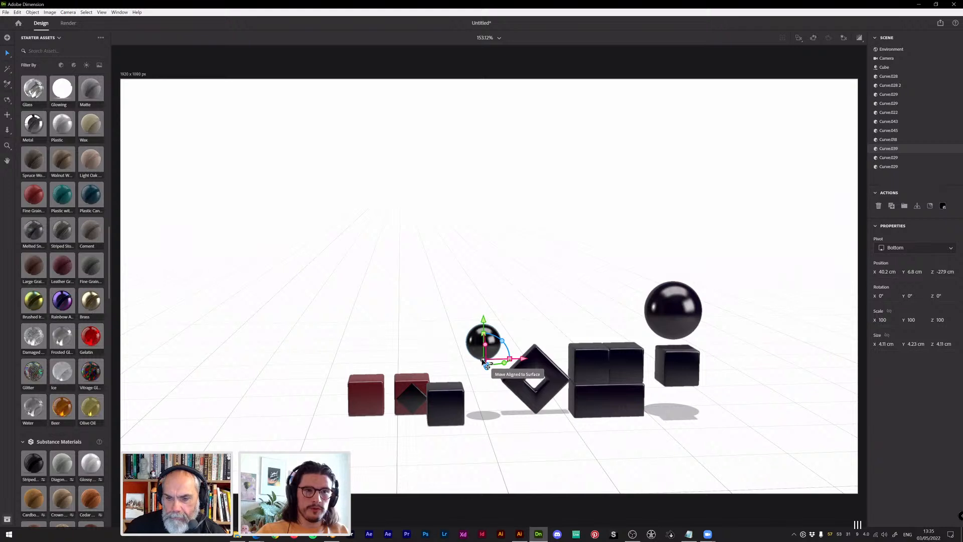
pyautogui.moveTo(486, 366); pyautogui.dragTo(536, 347)
pyautogui.scroll(2, 537, 307)
pyautogui.moveTo(557, 344); pyautogui.dragTo(652, 313, button='right')
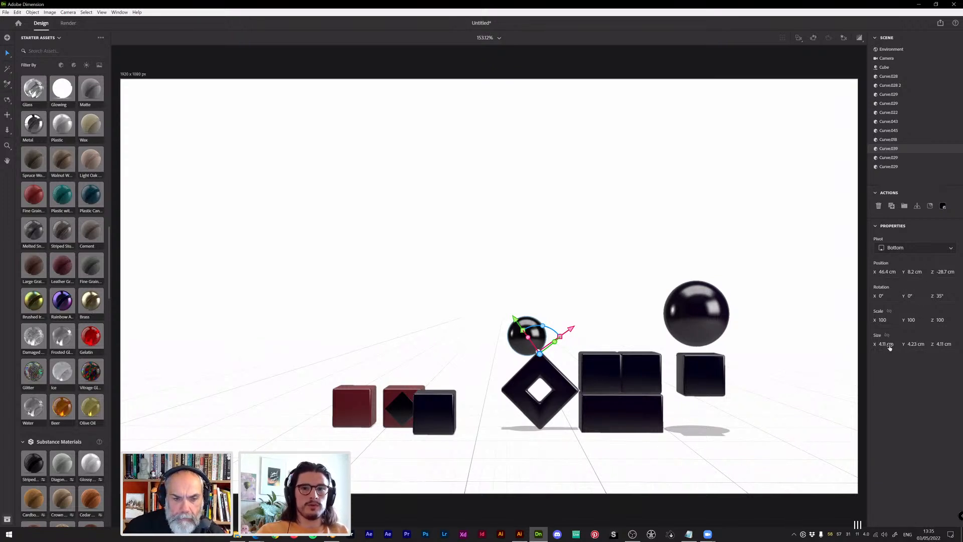
# Try stretching the small sphere along X to a scale of 199.8, and undo the change
pyautogui.moveTo(890, 346)
pyautogui.mouseDown()
pyautogui.moveTo(933, 346)
pyautogui.moveTo(889, 346)
pyautogui.mouseUp()
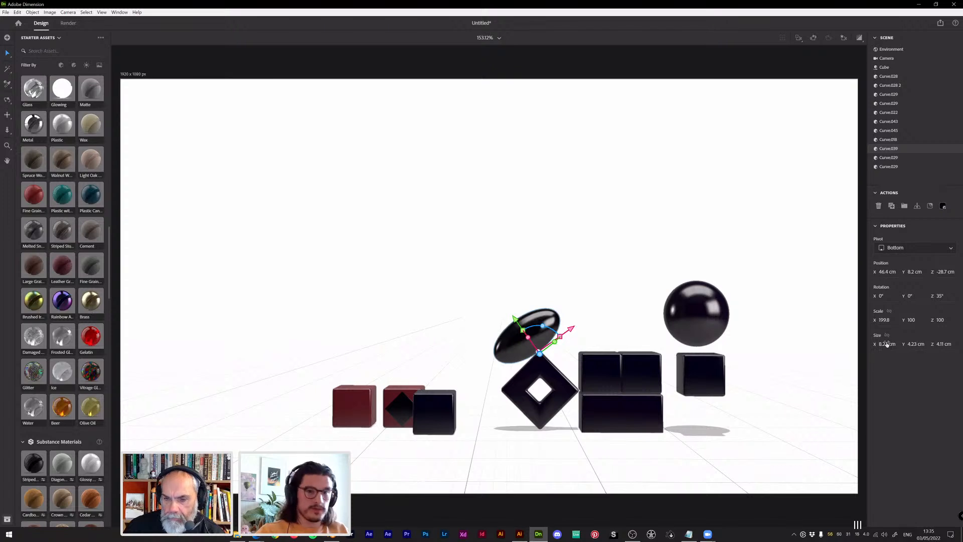
pyautogui.hotkey('ctrl', 'z')
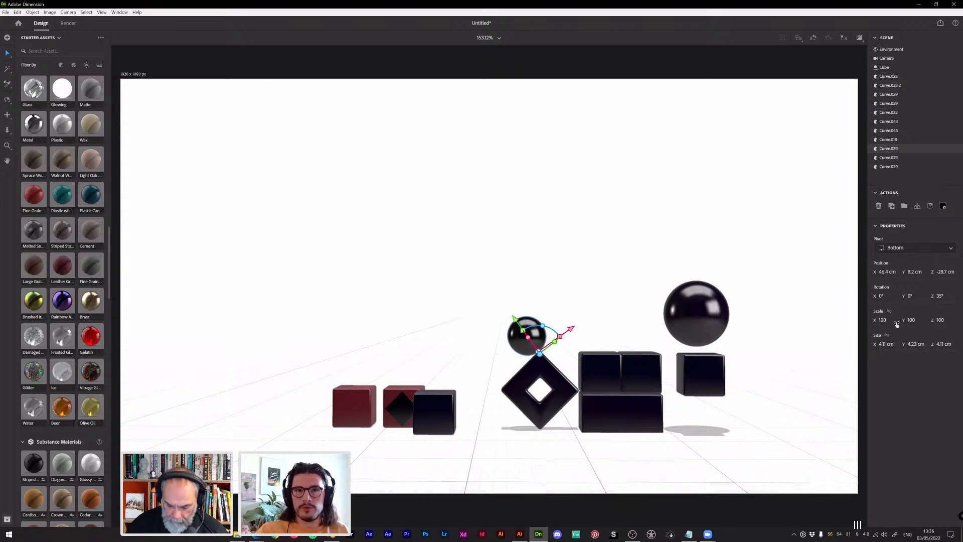
# Inspect the position and orientation of the large sphere, a cube on the cuboid and the small sphere on the rhomb
pyautogui.click(669, 315)
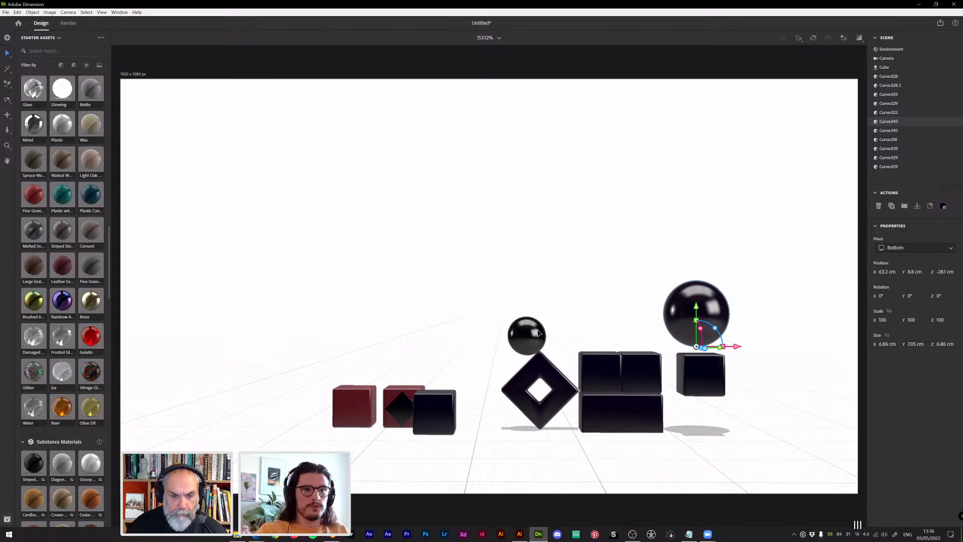
pyautogui.click(638, 368)
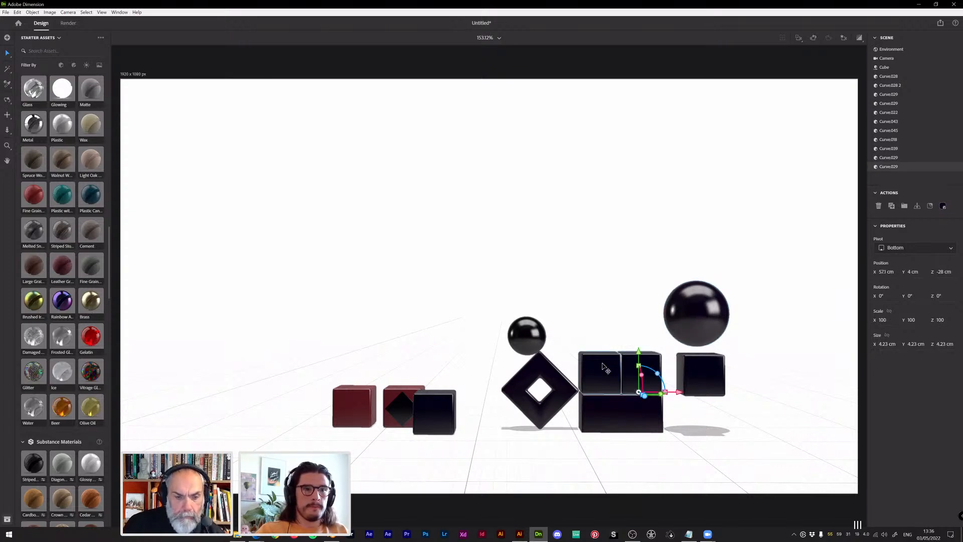
pyautogui.click(540, 336)
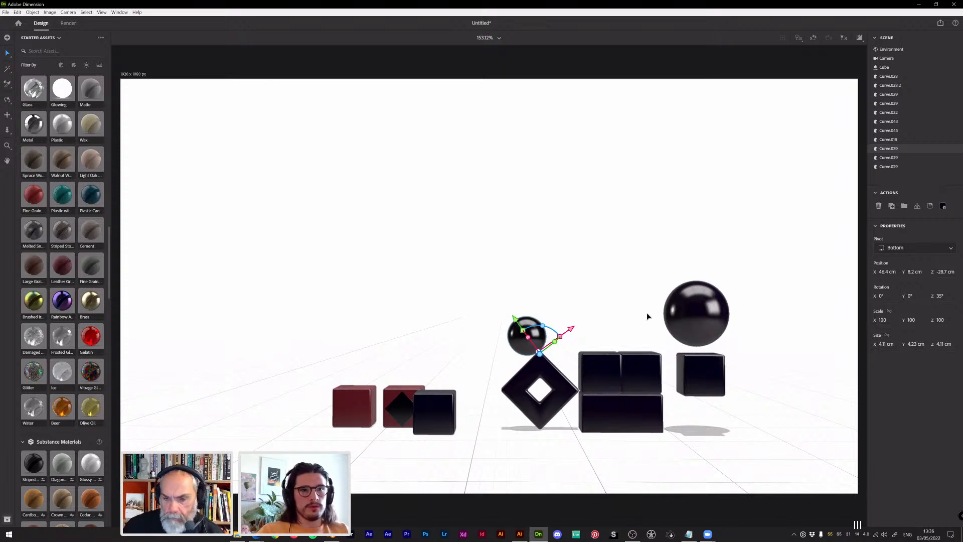
# Set the Z rotation of the small sphere on the rhomb to 0° so it stands upright
pyautogui.moveTo(596, 362); pyautogui.dragTo(525, 389, button='middle')
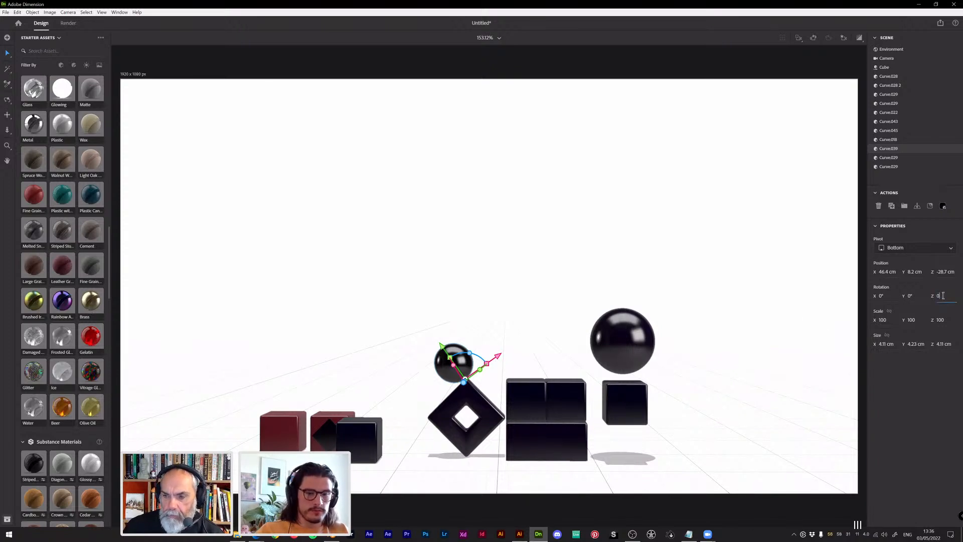
pyautogui.press('Return')
pyautogui.moveTo(516, 378); pyautogui.dragTo(489, 386, button='right')
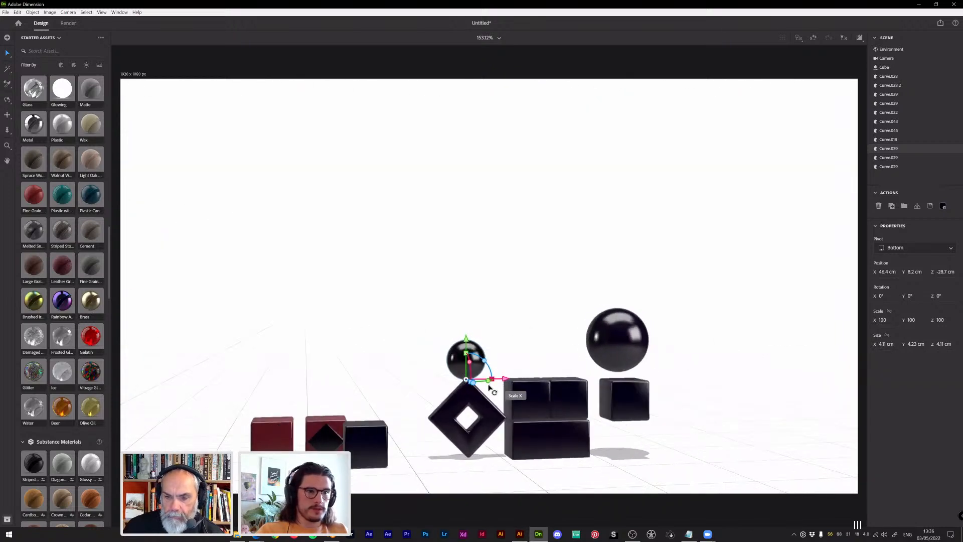
pyautogui.scroll(2, 489, 386)
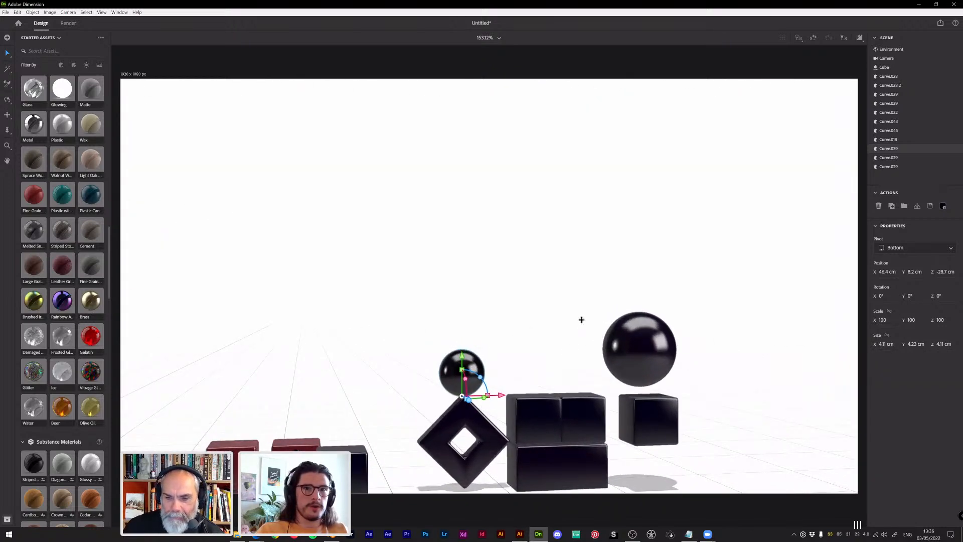
pyautogui.moveTo(582, 319); pyautogui.dragTo(586, 288, button='middle')
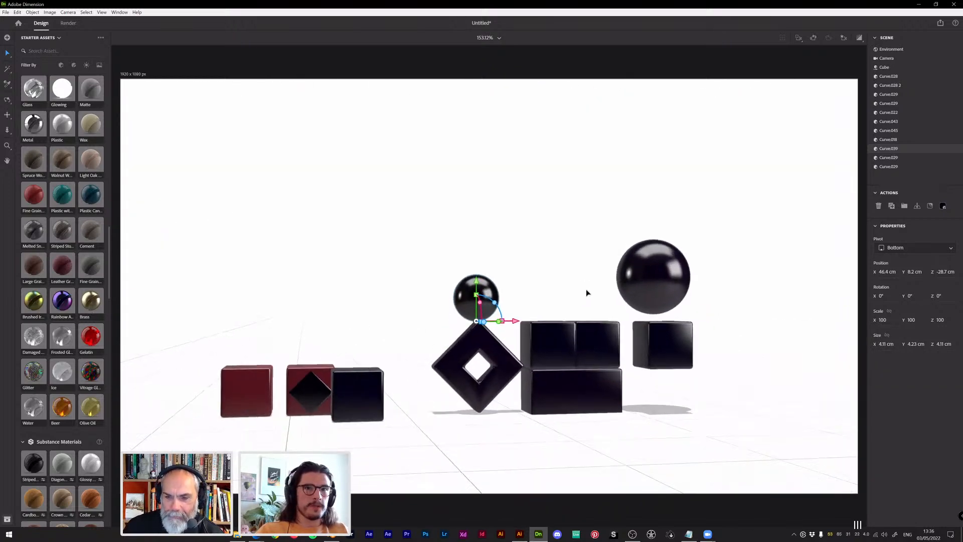
# Change the base color of the small sphere's material to bright blue, hex 1900FF
pyautogui.click(944, 206)
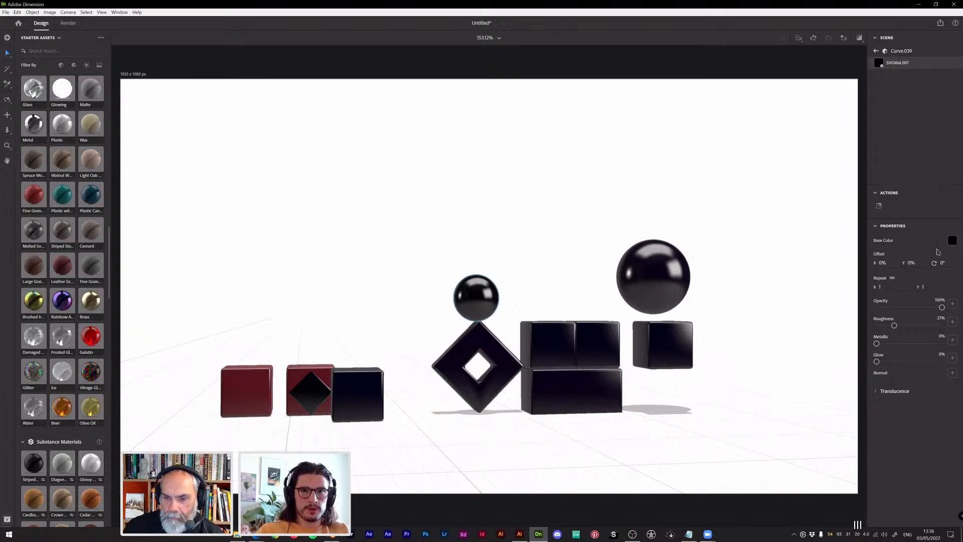
pyautogui.click(952, 243)
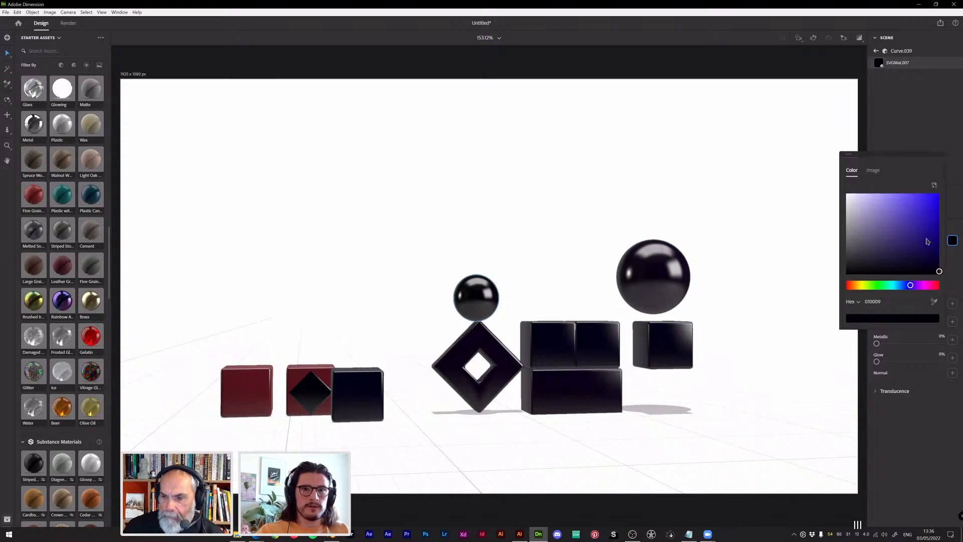
pyautogui.moveTo(938, 264); pyautogui.dragTo(940, 193)
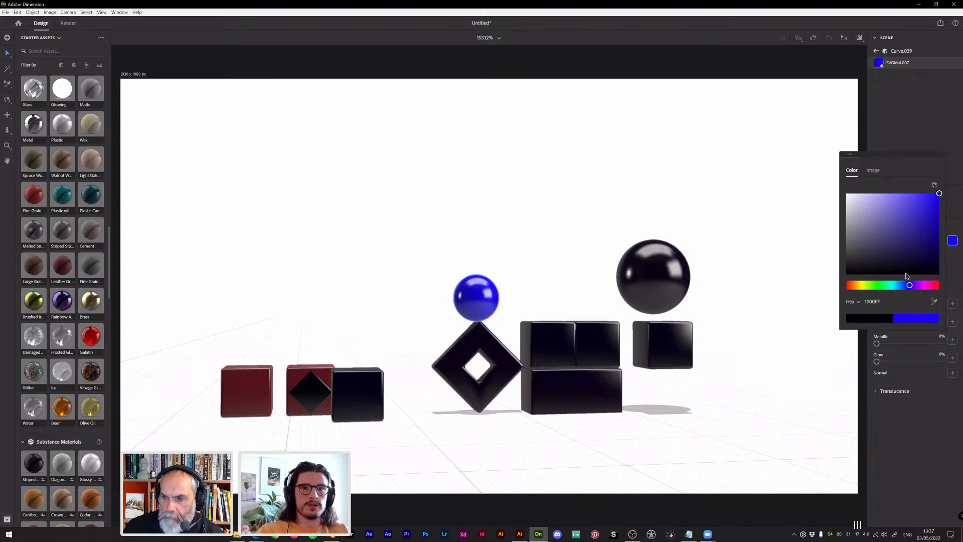
pyautogui.click(957, 246)
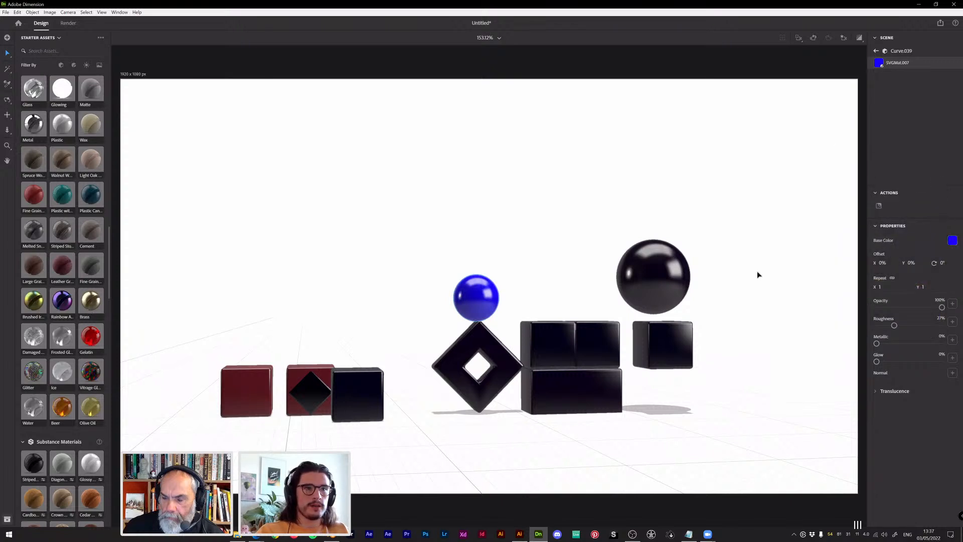
# Change the base color of the large sphere's material to a vivid purple
pyautogui.click(655, 305)
pyautogui.click(943, 207)
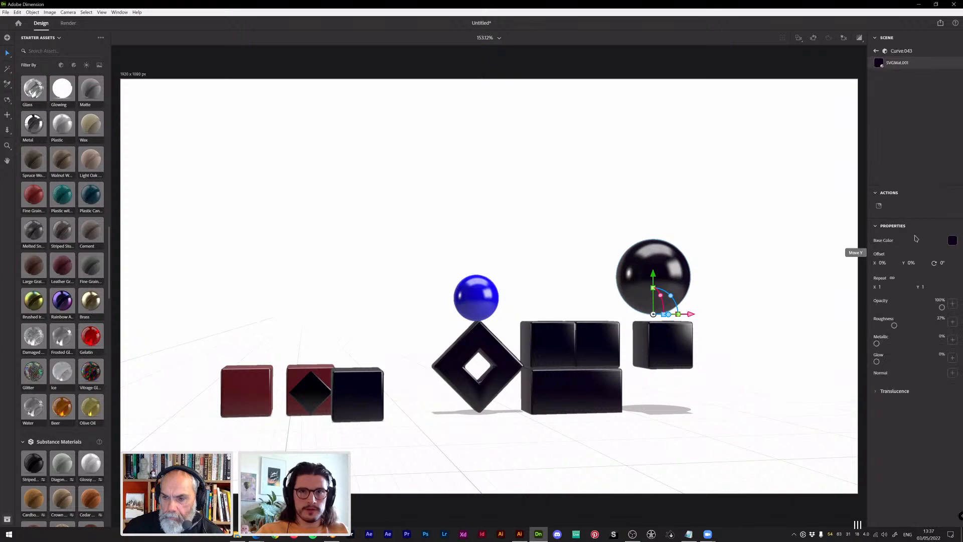
pyautogui.click(952, 241)
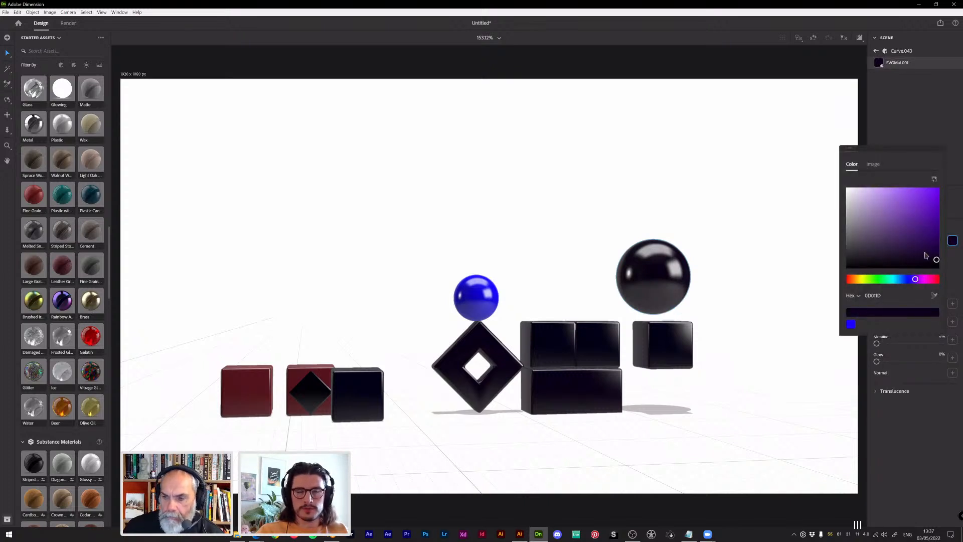
pyautogui.moveTo(920, 236); pyautogui.dragTo(939, 196)
pyautogui.click(676, 340)
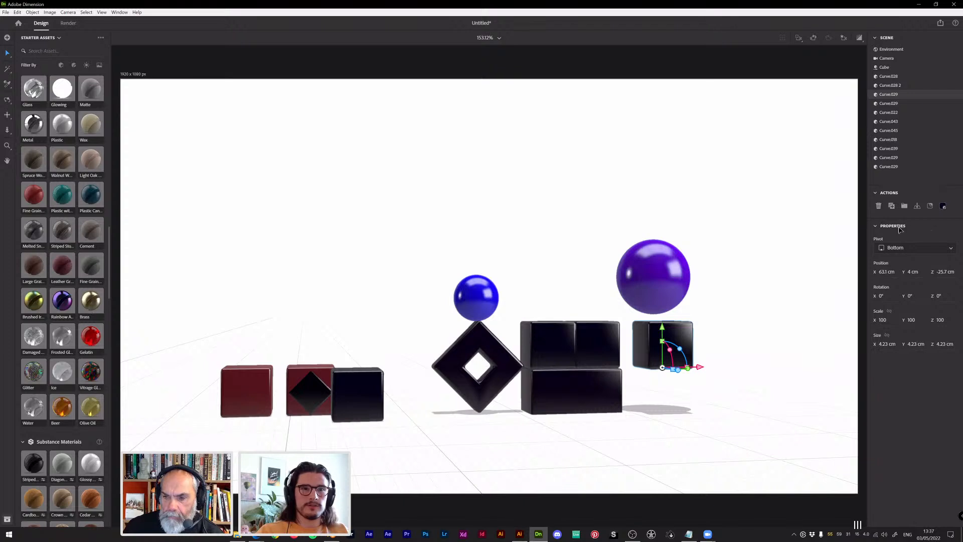
# Apply the Cement material to the upper black cube farther from the rhomb and to the rhomb with the hole
pyautogui.click(472, 302)
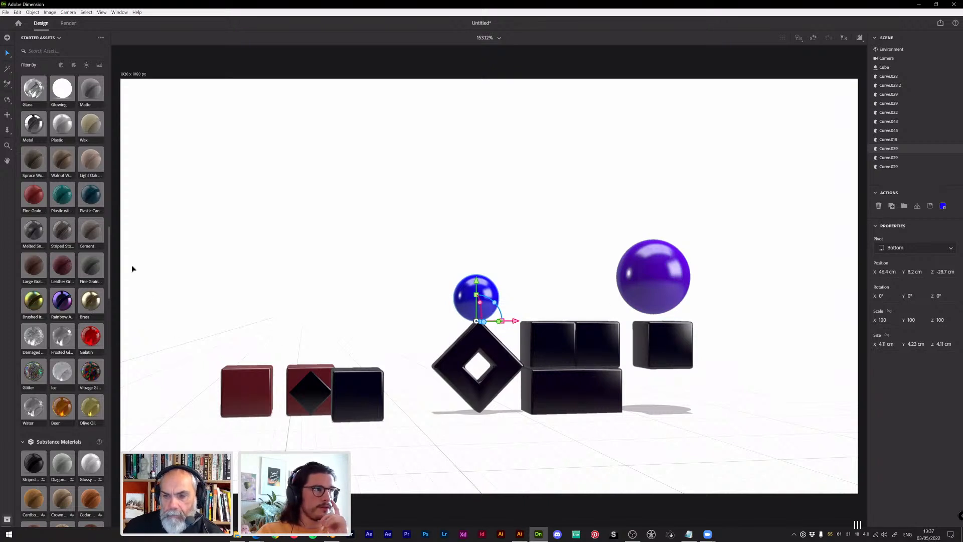
pyautogui.scroll(1, 86, 181)
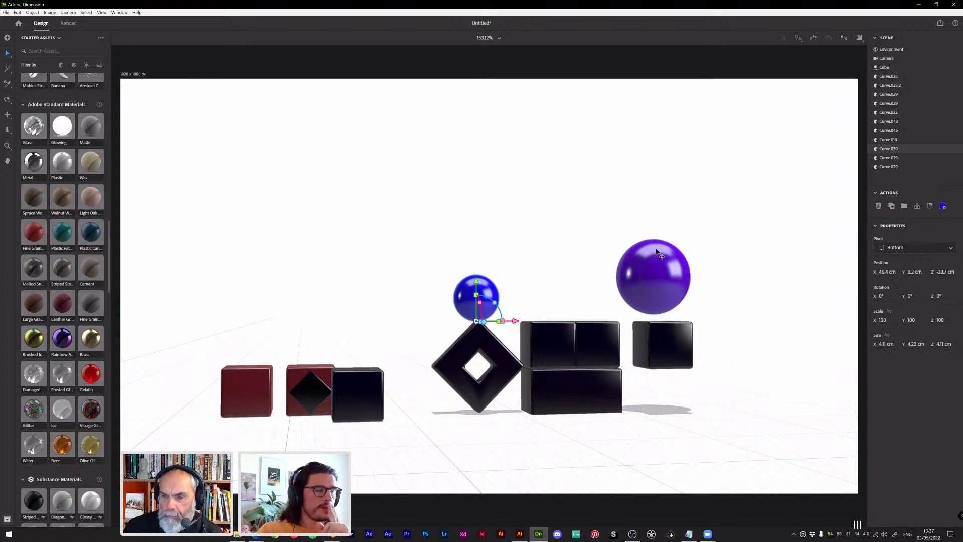
pyautogui.moveTo(703, 267); pyautogui.dragTo(658, 278, button='middle')
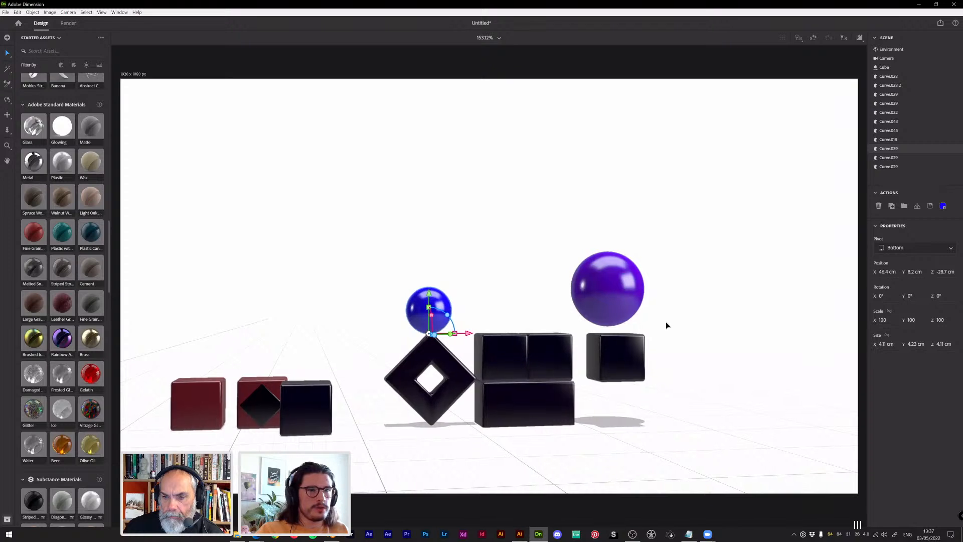
pyautogui.moveTo(666, 321); pyautogui.dragTo(577, 340, button='right')
pyautogui.click(517, 351)
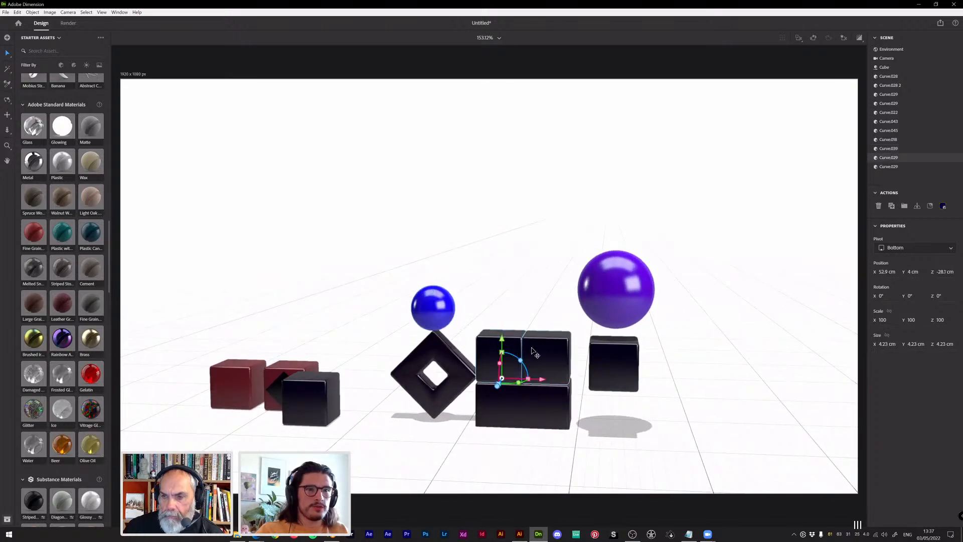
pyautogui.click(441, 315)
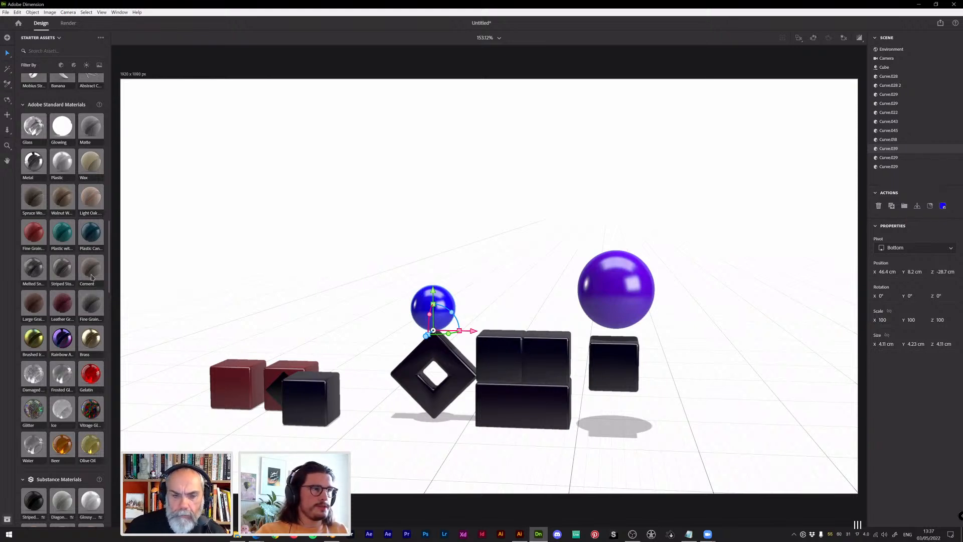
pyautogui.moveTo(92, 270); pyautogui.dragTo(561, 353)
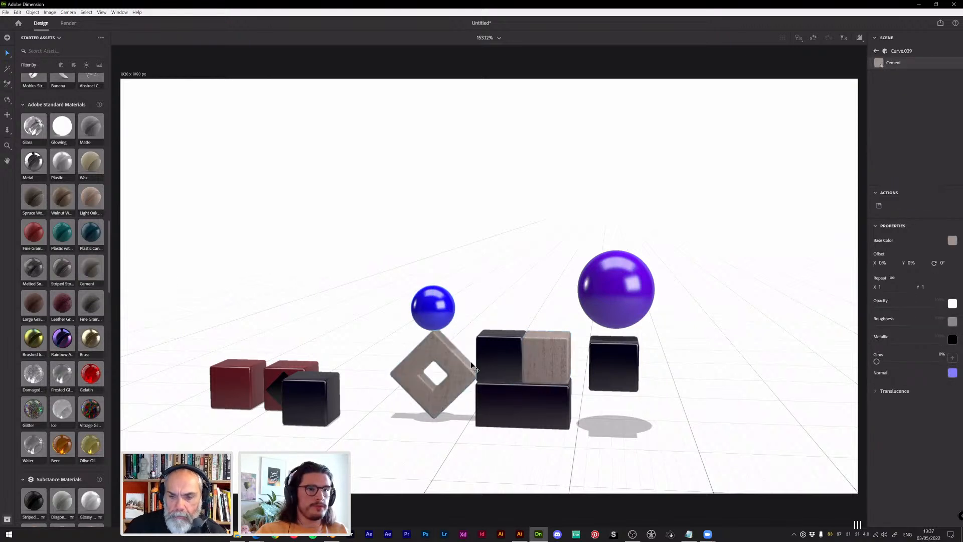
pyautogui.moveTo(548, 331)
pyautogui.mouseDown(button='right')
pyautogui.moveTo(550, 292)
pyautogui.moveTo(557, 344)
pyautogui.mouseUp(button='right')
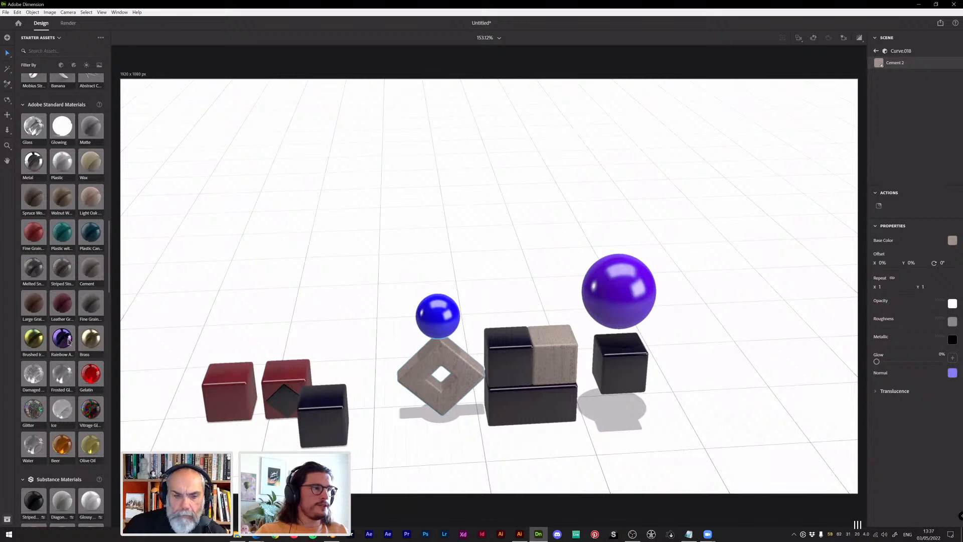
# Apply the Rainbow Anodized Metal material to the large purple sphere
pyautogui.moveTo(68, 340); pyautogui.dragTo(639, 301)
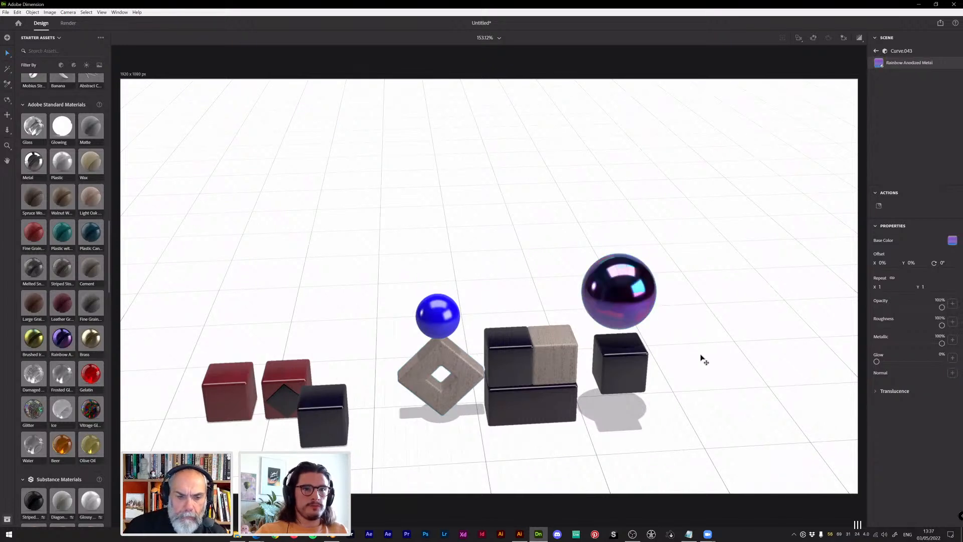
pyautogui.moveTo(703, 360); pyautogui.dragTo(686, 312, button='right')
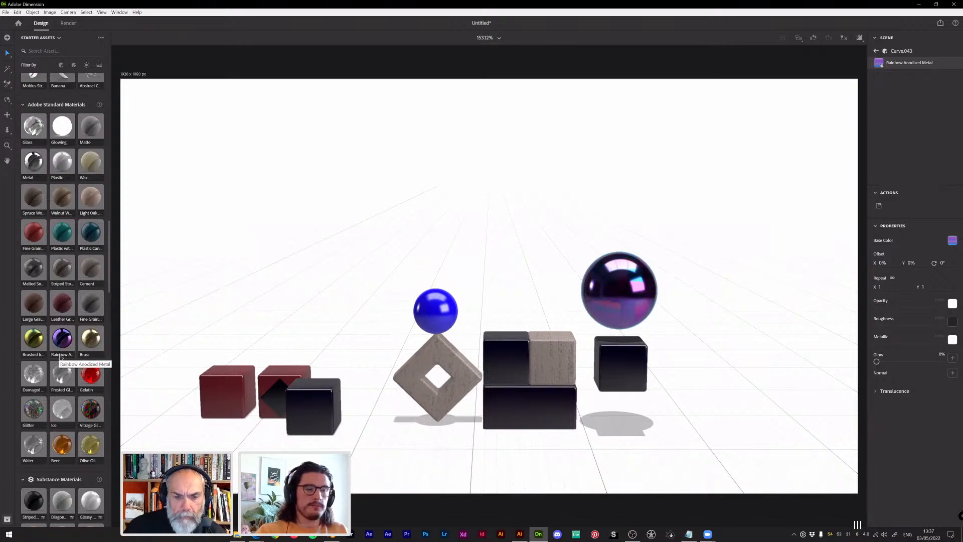
pyautogui.moveTo(580, 315); pyautogui.dragTo(551, 306, button='middle')
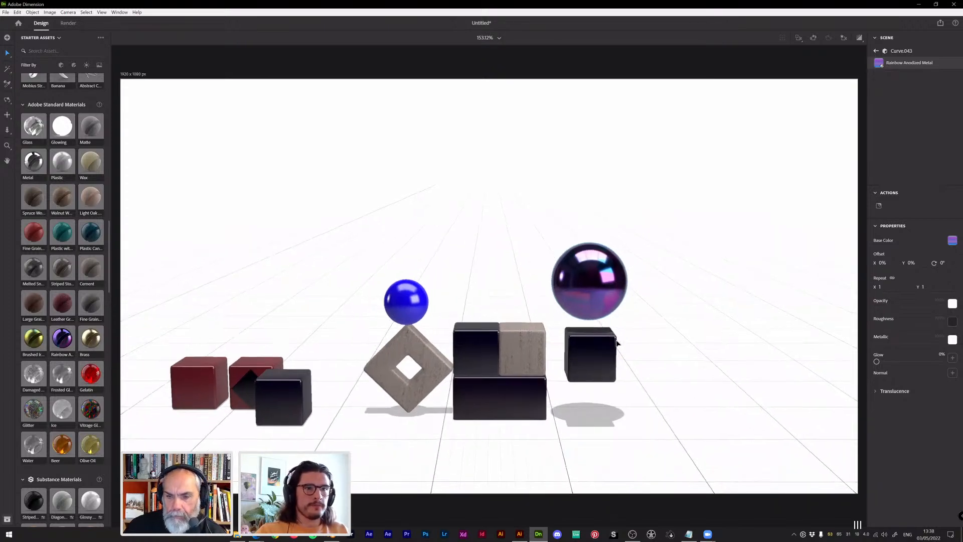
pyautogui.moveTo(573, 319); pyautogui.dragTo(637, 309, button='right')
# Delete the large sphere, the cube below it, and the stack made of the cement cube, black cube and cuboid
pyautogui.scroll(-4, 408, 232)
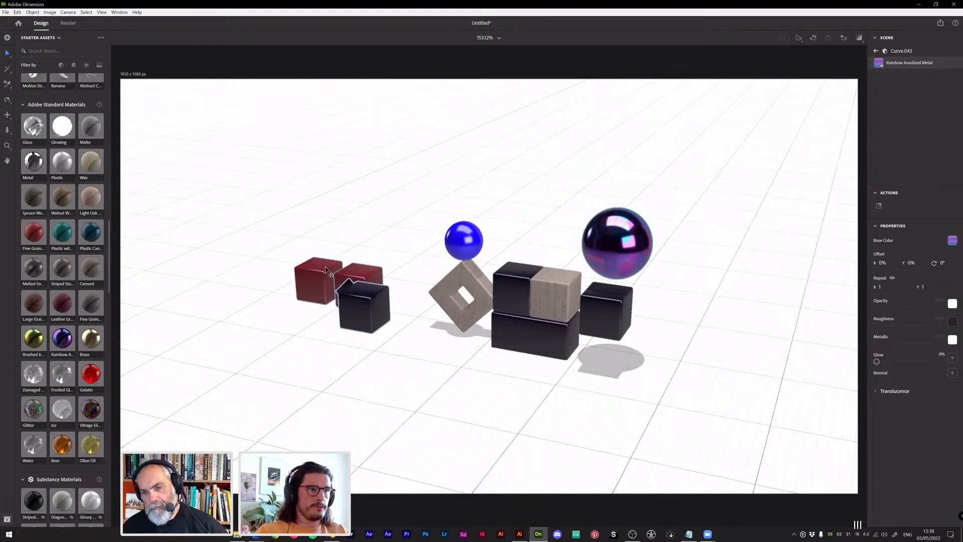
pyautogui.scroll(-2, 293, 214)
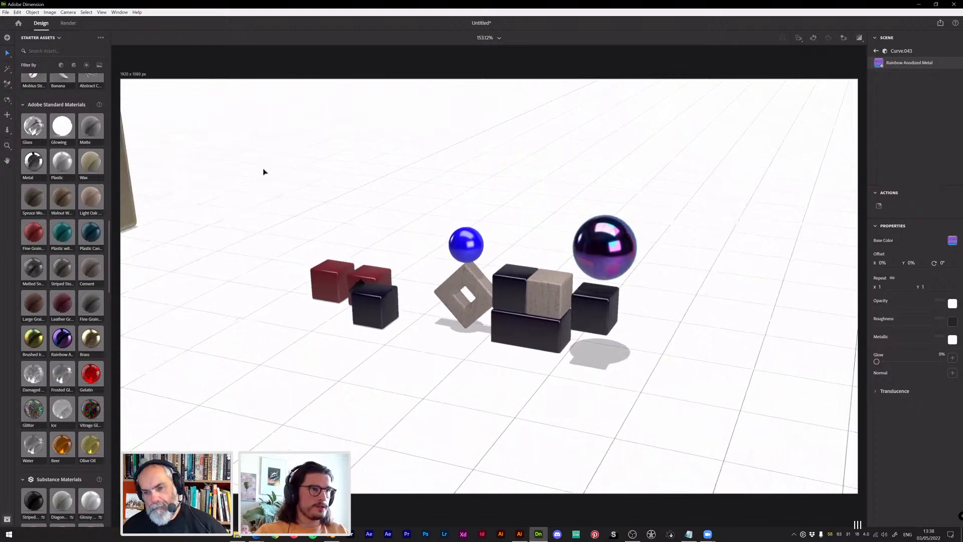
pyautogui.click(635, 254)
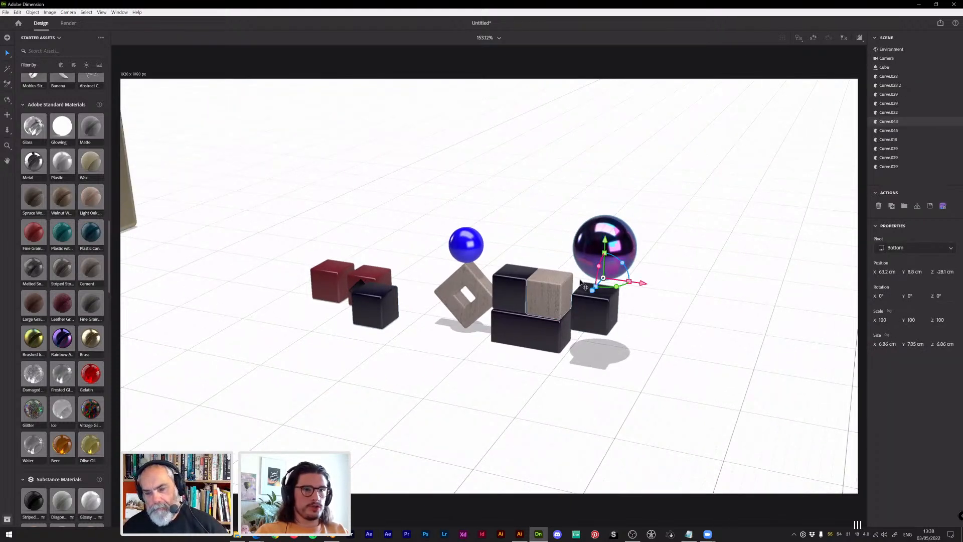
pyautogui.press('Delete')
pyautogui.click(593, 299)
pyautogui.press('Delete')
pyautogui.press('Delete')
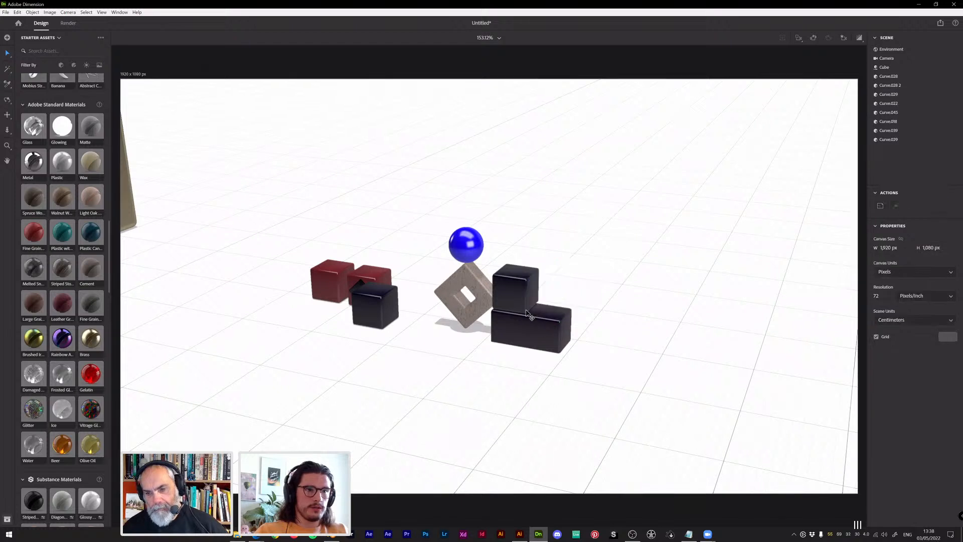
pyautogui.click(530, 320)
pyautogui.press('Delete')
pyautogui.click(519, 298)
pyautogui.press('Delete')
# Delete the small blue sphere and the cement rhomb with the hole beneath it
pyautogui.click(470, 295)
pyautogui.click(462, 245)
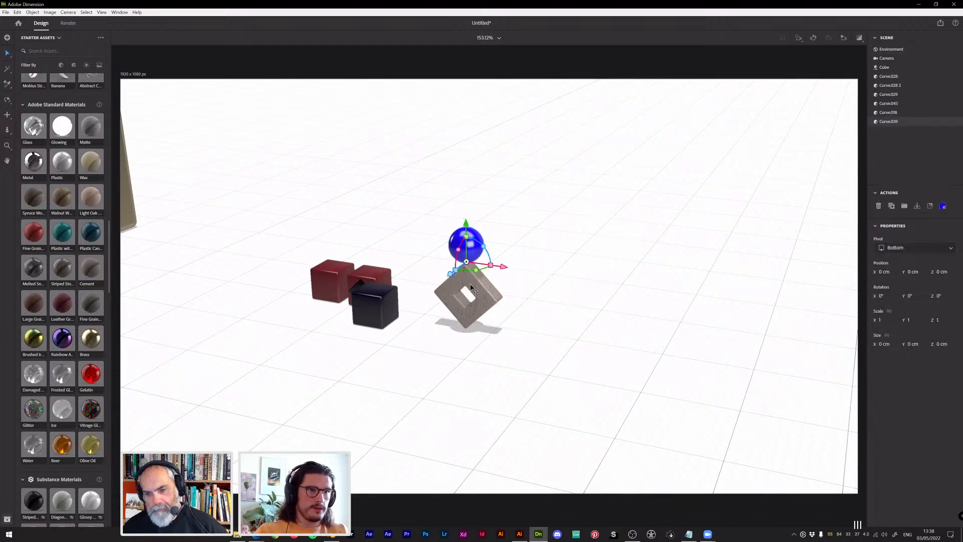
pyautogui.press('Delete')
pyautogui.click(468, 296)
pyautogui.press('Delete')
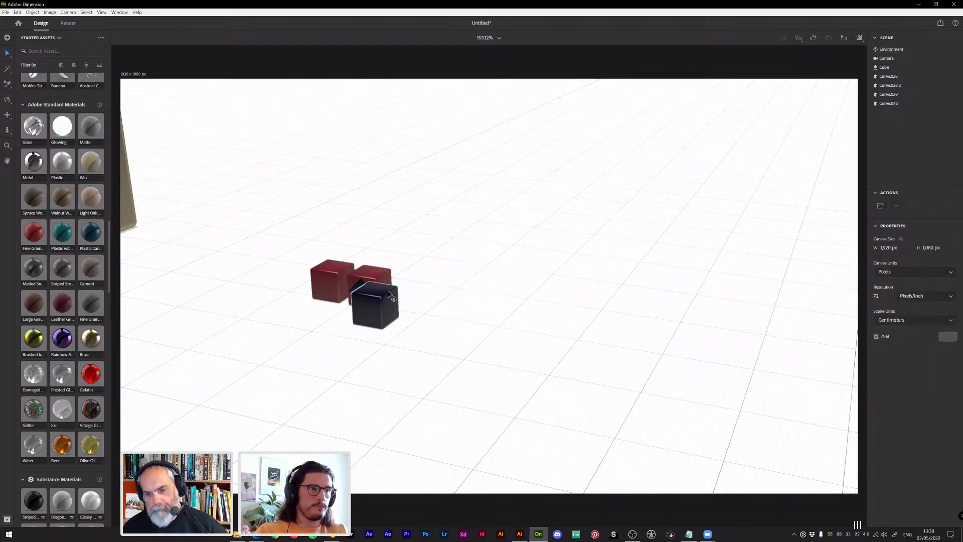
# Delete the remaining black cube, the small rhomb and both red cubes
pyautogui.click(382, 296)
pyautogui.press('Delete')
pyautogui.click(379, 287)
pyautogui.press('Delete')
pyautogui.click(361, 292)
pyautogui.press('Delete')
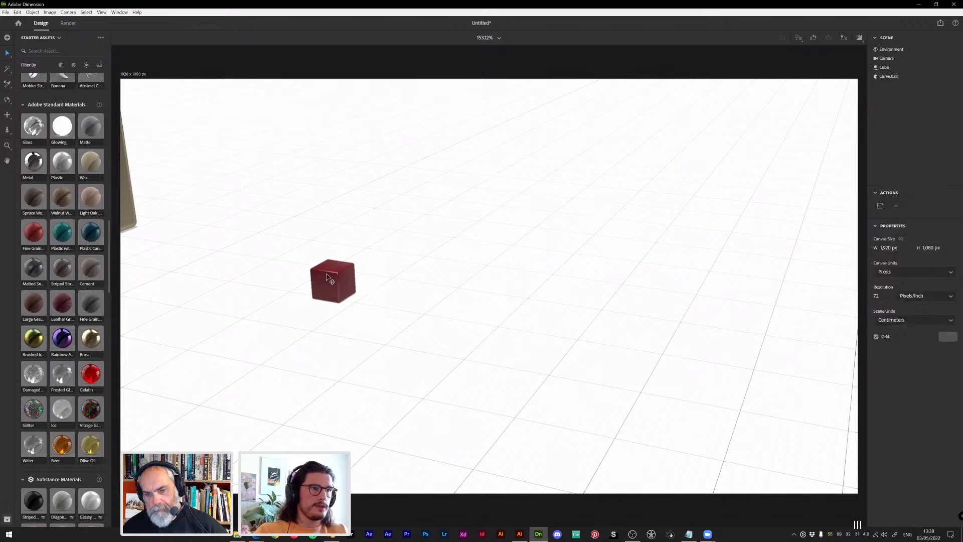
pyautogui.click(332, 281)
pyautogui.press('Delete')
# Delete the tall beige Cube object at the far edge of the canvas to empty the scene
pyautogui.click(135, 202)
pyautogui.click(130, 215)
pyautogui.moveTo(172, 219); pyautogui.dragTo(273, 221, button='middle')
pyautogui.press('Delete')
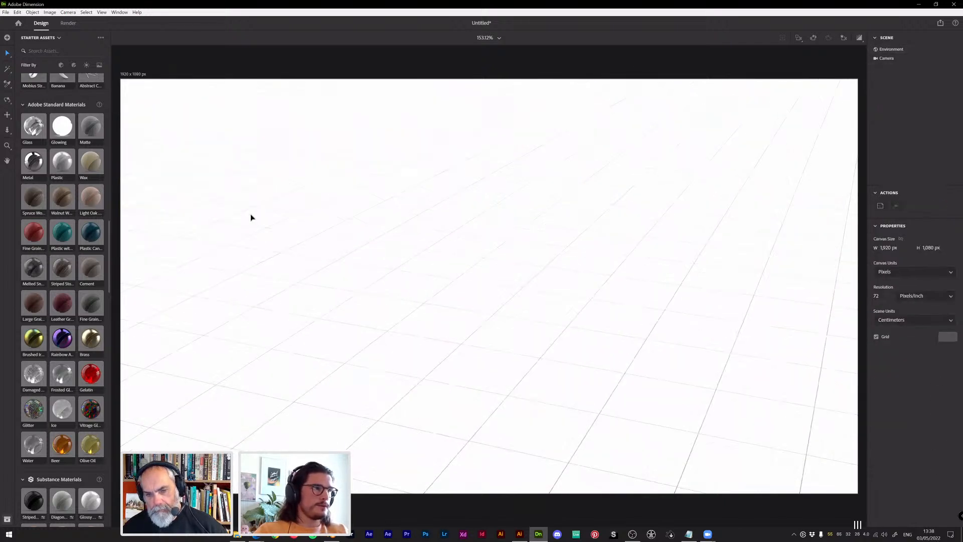
# Import the 220228_color2.obj model into the empty scene and frame it in the view
pyautogui.moveTo(712, 266); pyautogui.dragTo(296, 242, button='middle')
pyautogui.hotkey('ctrl', 'i')
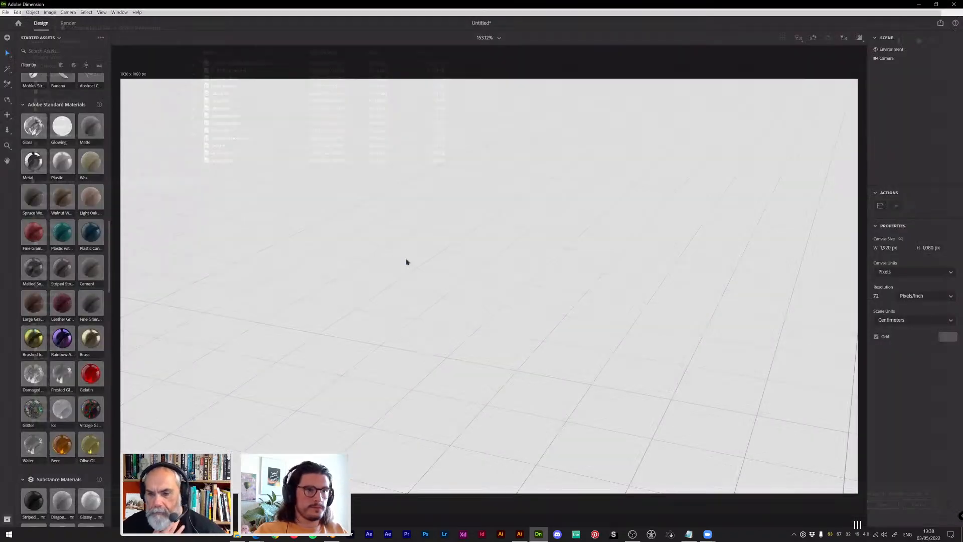
pyautogui.hotkey('ctrl', 'n')
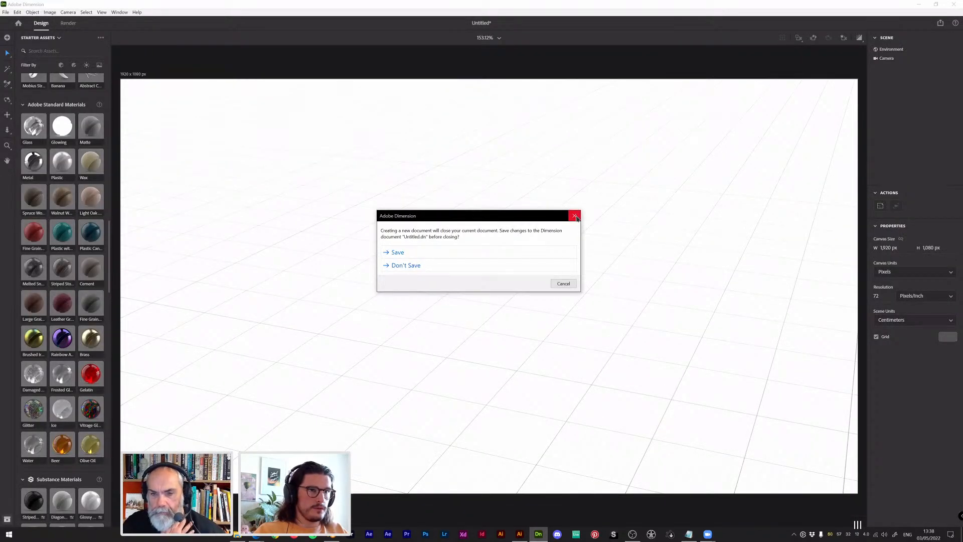
pyautogui.click(424, 266)
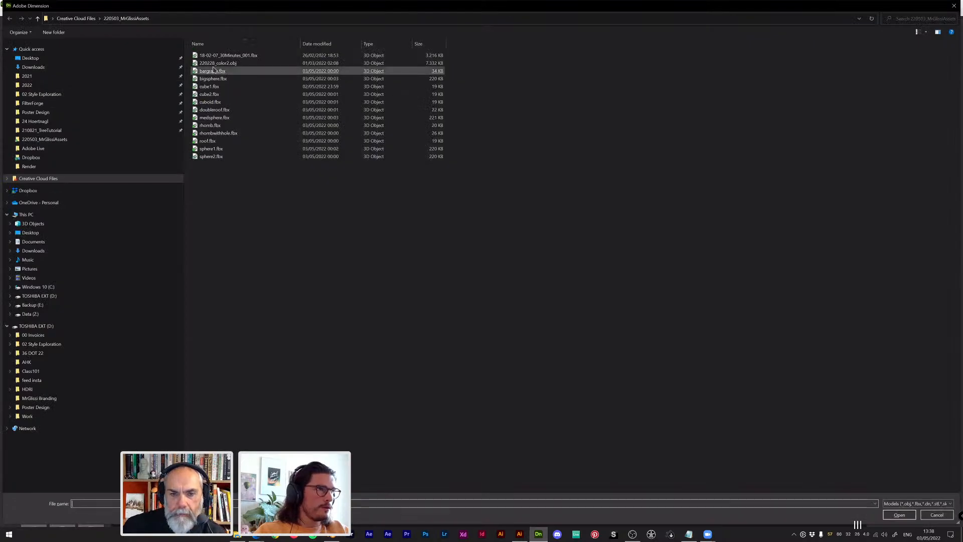
pyautogui.doubleClick(218, 66)
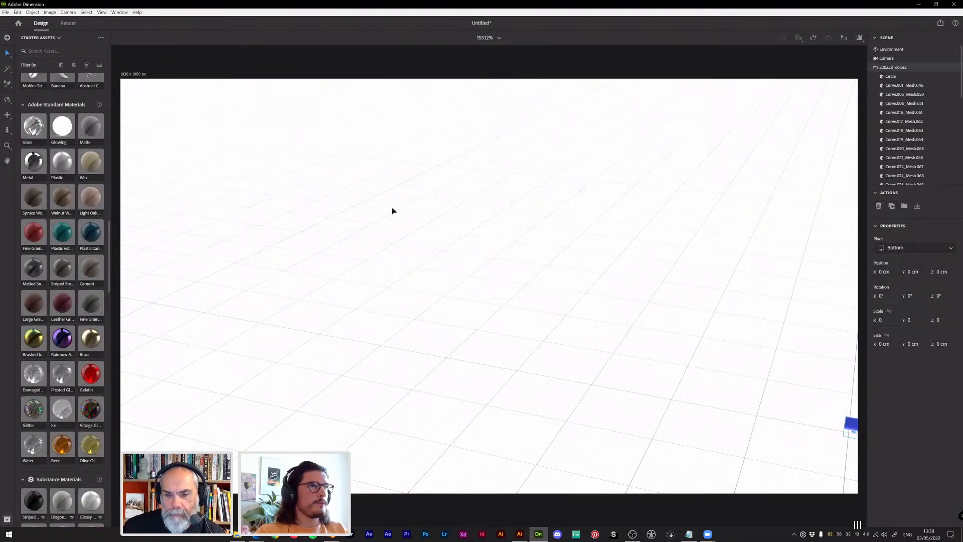
pyautogui.scroll(-2, 705, 343)
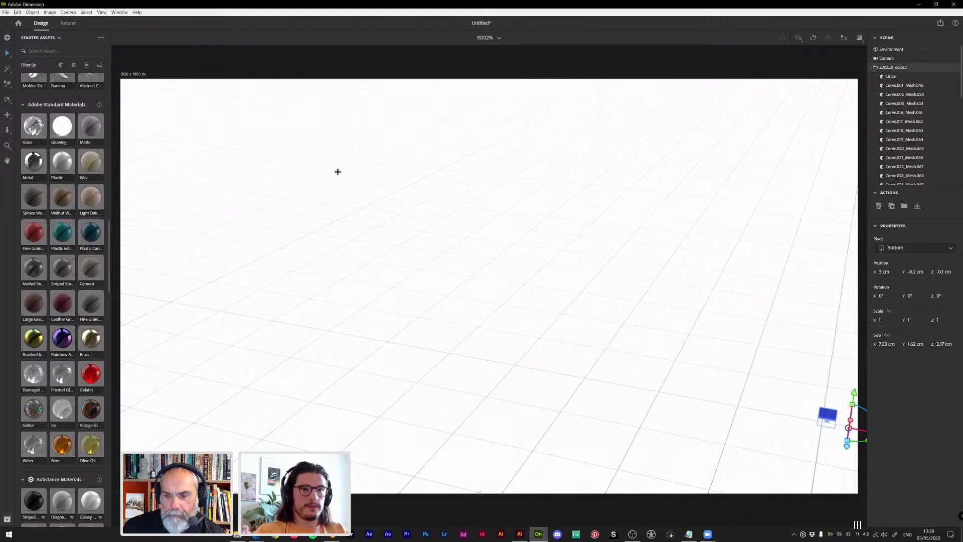
pyautogui.press('f')
pyautogui.scroll(3, 453, 253)
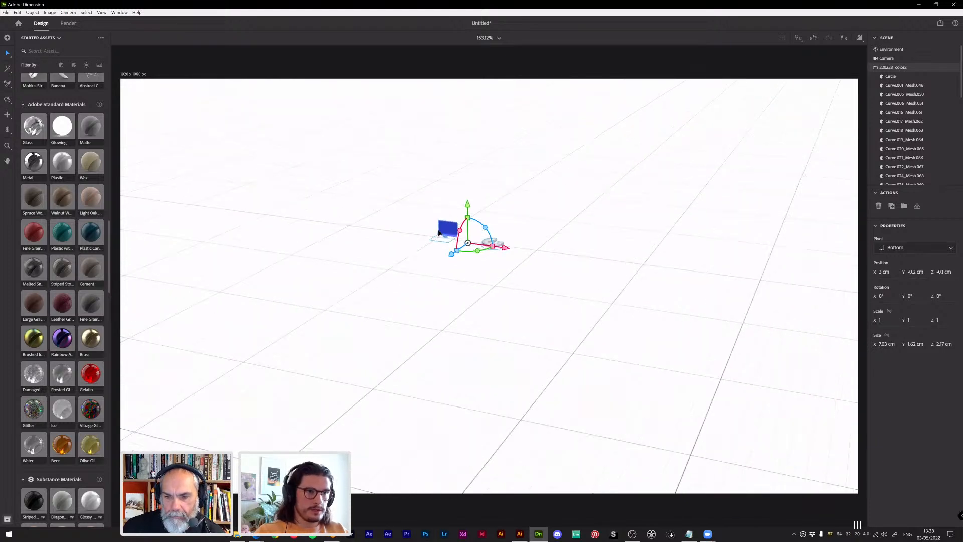
# Reselect the 220228_color2 group and frame it to examine its blue backdrop, small object cluster and C-shaped ring
pyautogui.click(511, 227)
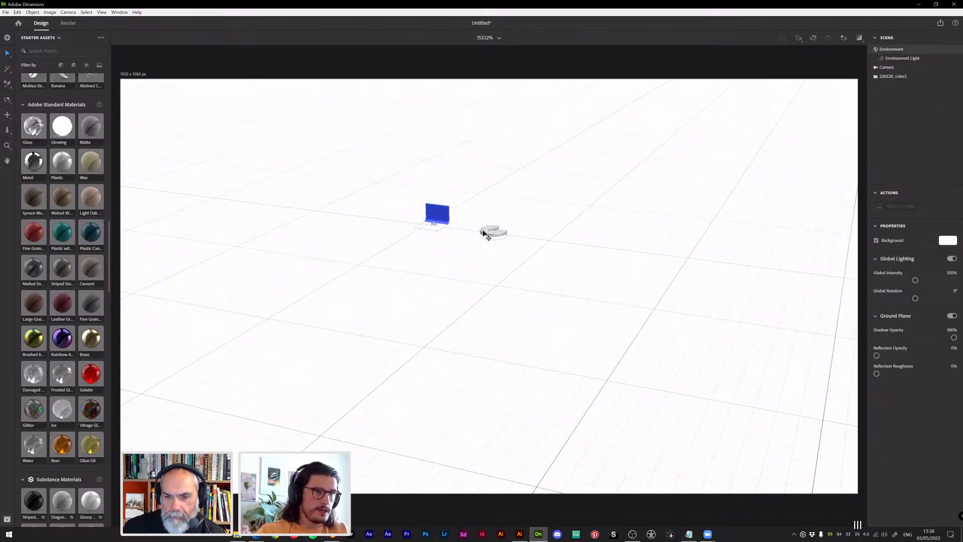
pyautogui.click(491, 232)
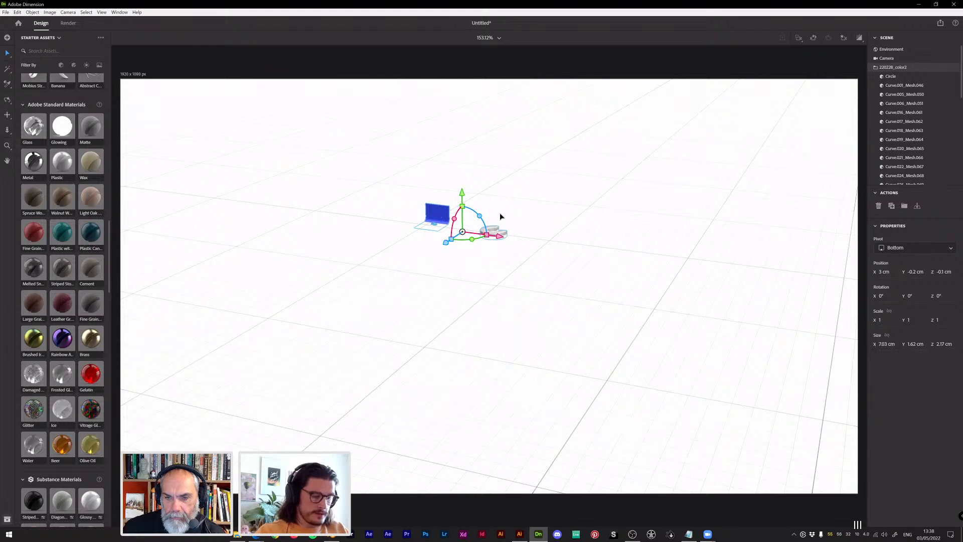
pyautogui.press('f')
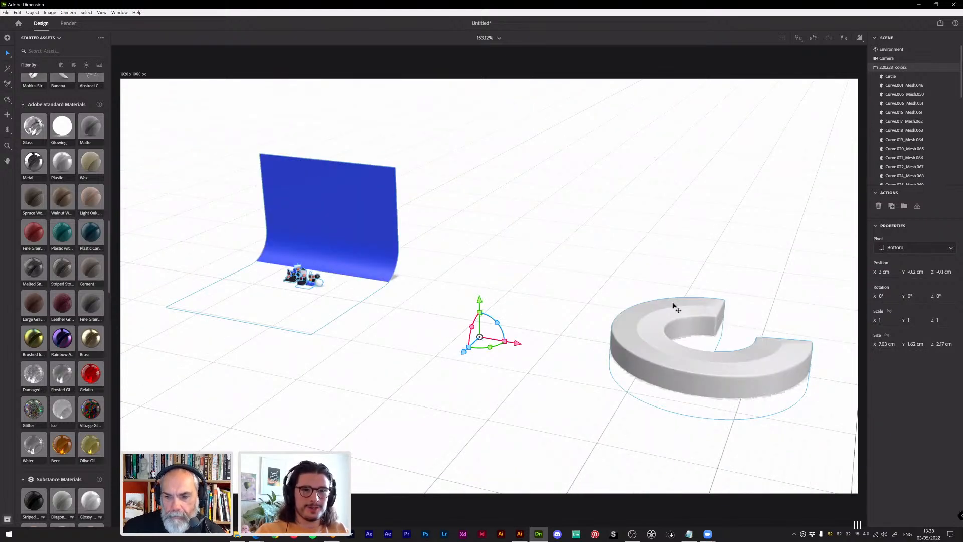
pyautogui.moveTo(623, 252)
pyautogui.mouseDown(button='middle')
pyautogui.moveTo(627, 260)
pyautogui.moveTo(612, 251)
pyautogui.mouseUp(button='middle')
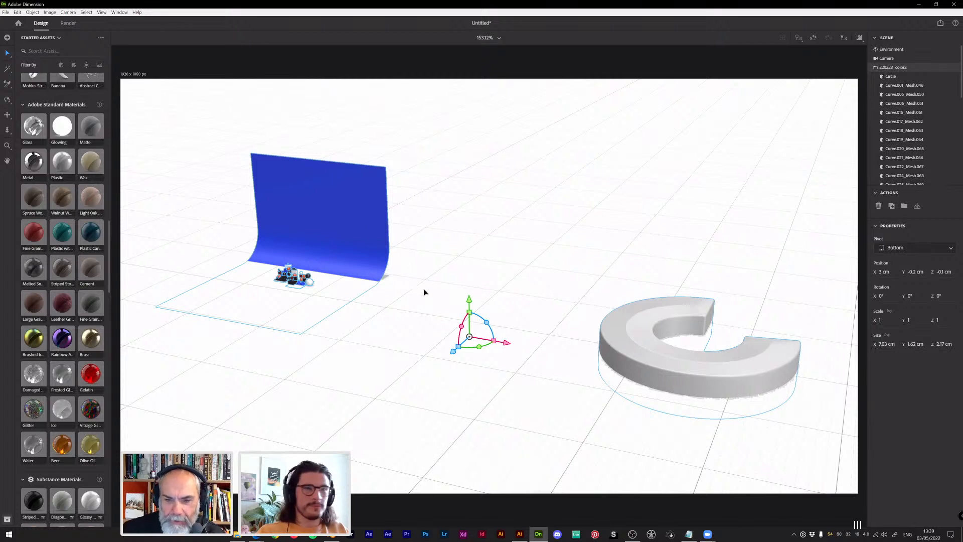
pyautogui.moveTo(423, 304)
pyautogui.mouseDown(button='middle')
pyautogui.moveTo(443, 303)
pyautogui.moveTo(435, 304)
pyautogui.mouseUp(button='middle')
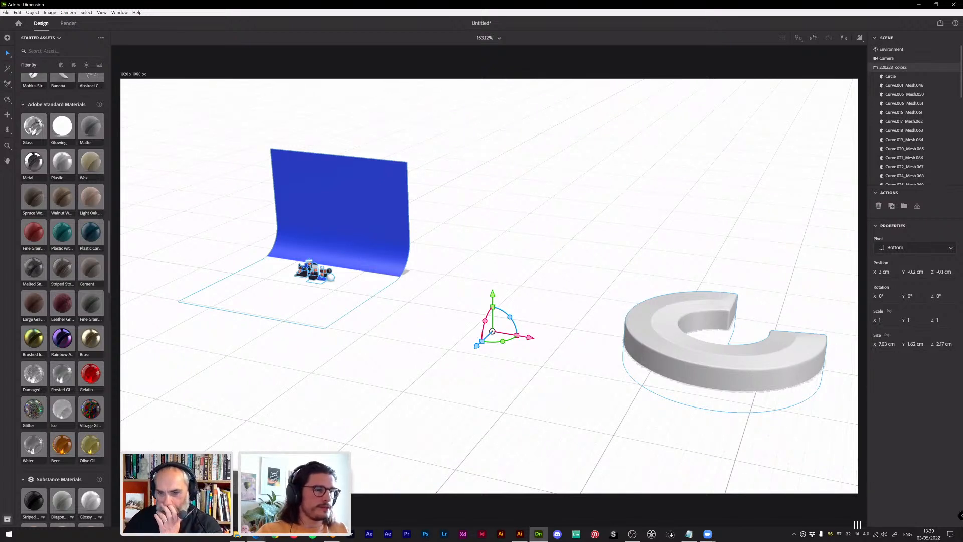
# Switch to Adobe Stock in the browser and open the asset category choices for the "background" search
pyautogui.click(255, 504)
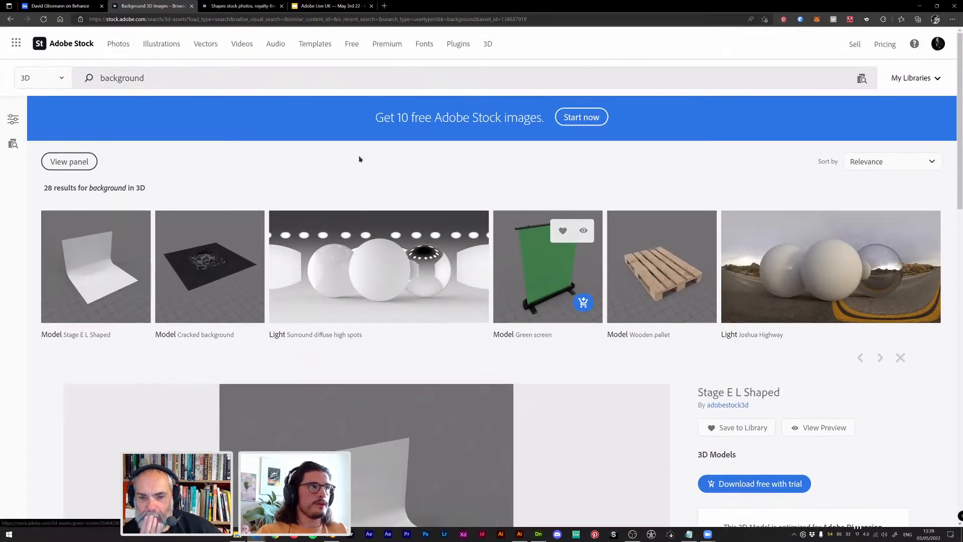
pyautogui.click(23, 78)
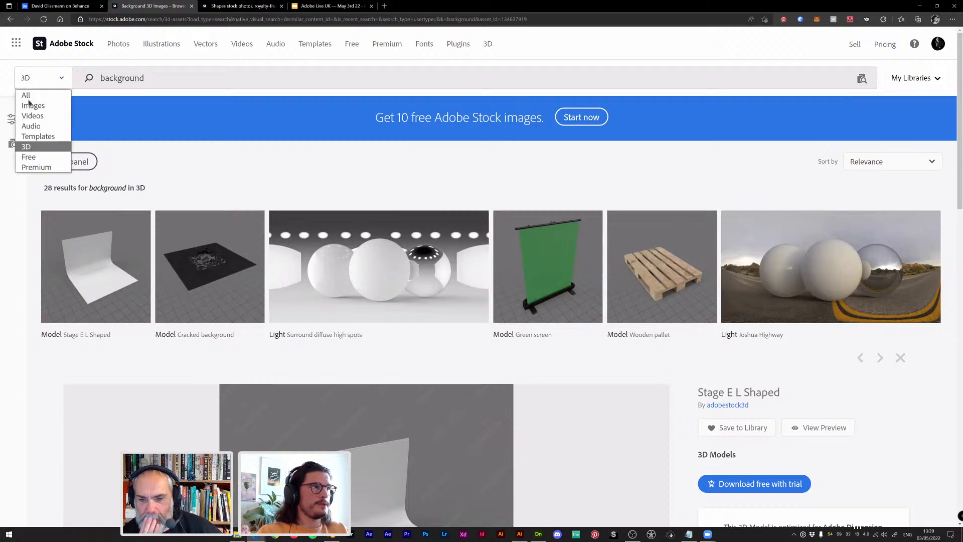
# Examine the 3D background results on Adobe Stock, including the Stage E L Shaped model and the similar stage and wall models
pyautogui.click(30, 146)
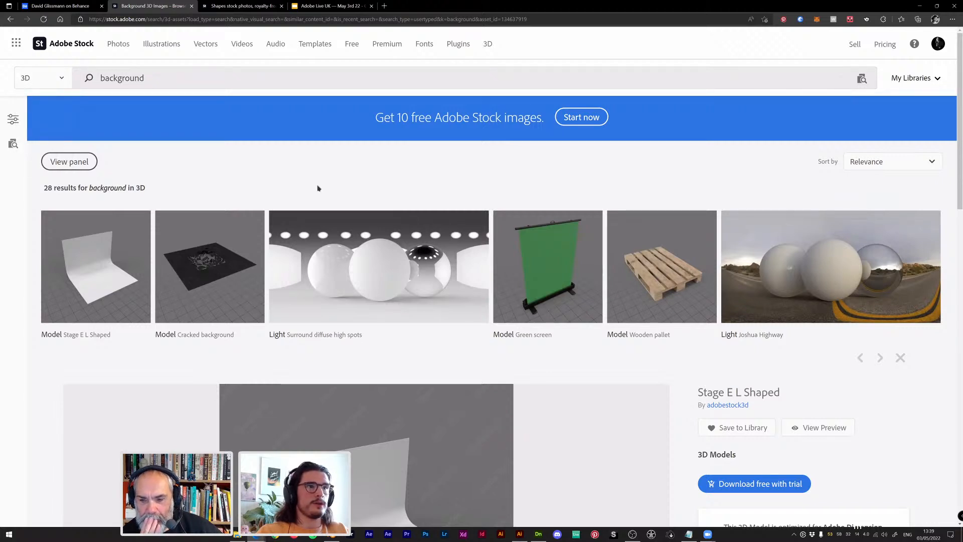
pyautogui.scroll(-4, 321, 216)
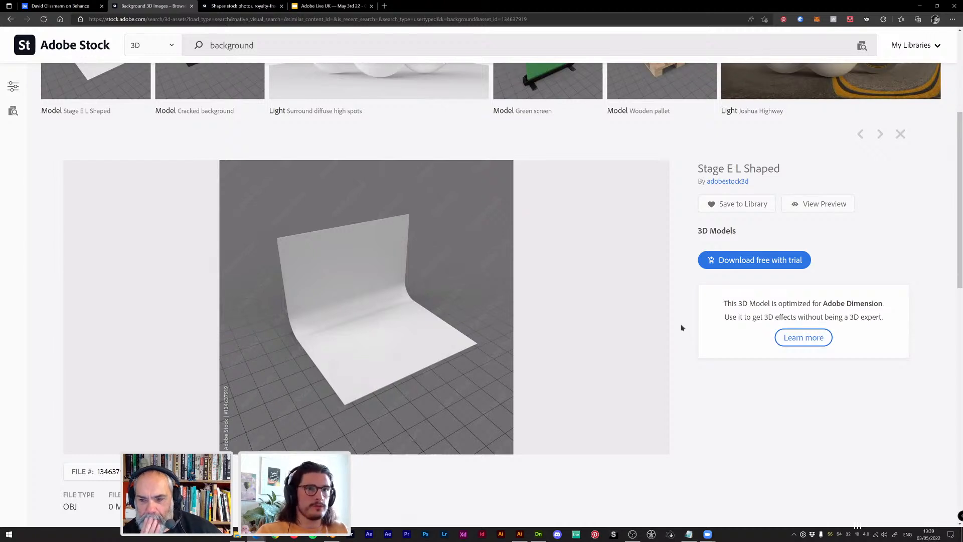
pyautogui.scroll(2, 682, 321)
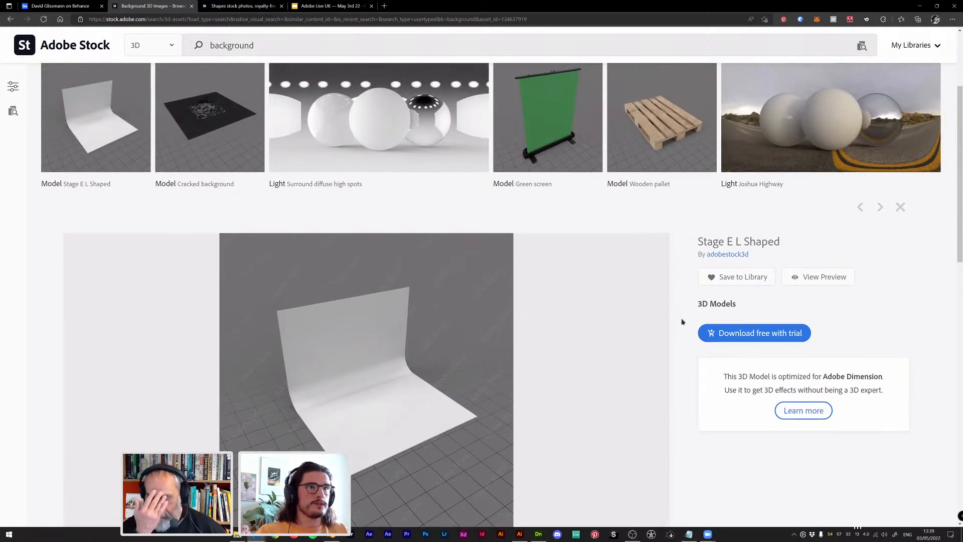
pyautogui.scroll(1, 595, 337)
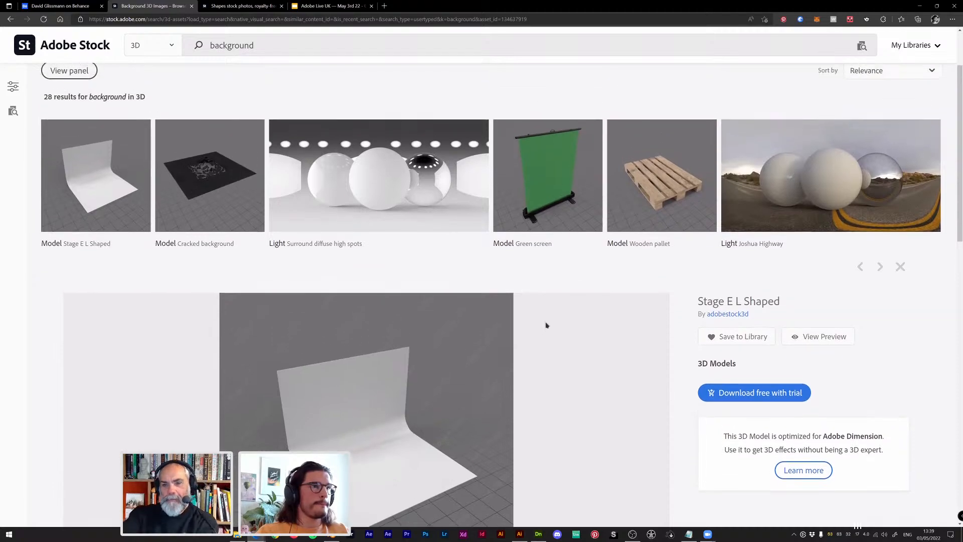
pyautogui.scroll(-6, 542, 324)
pyautogui.scroll(-6, 547, 316)
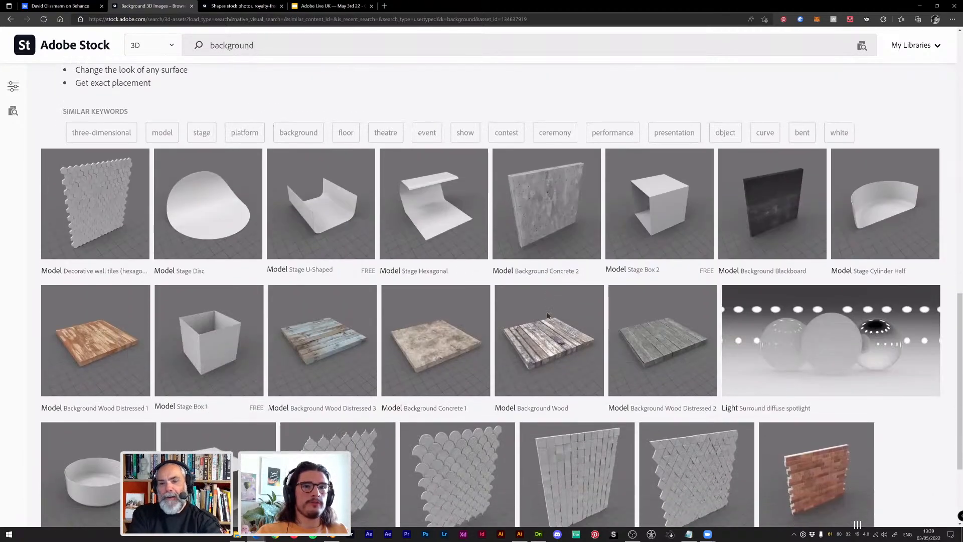
pyautogui.scroll(-1, 547, 314)
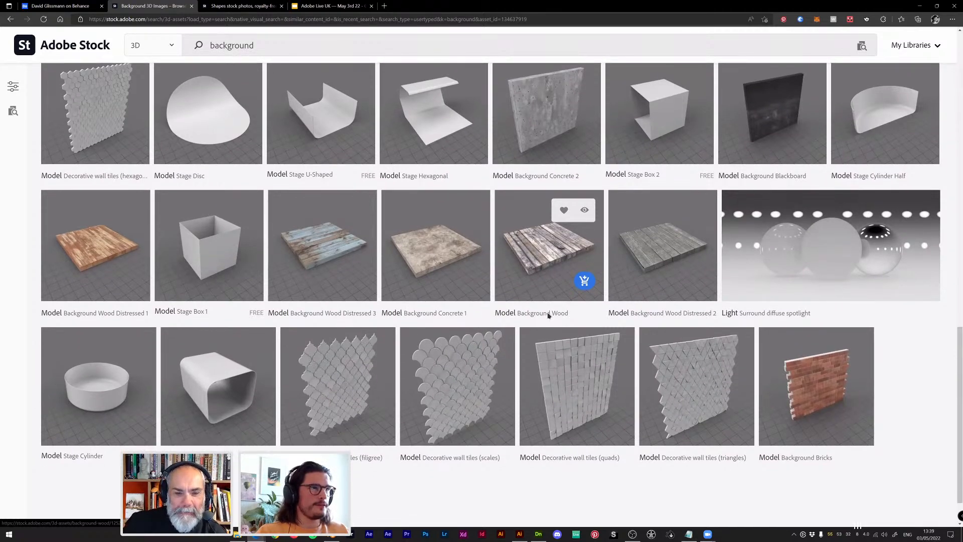
pyautogui.scroll(-1, 547, 311)
pyautogui.scroll(2, 547, 312)
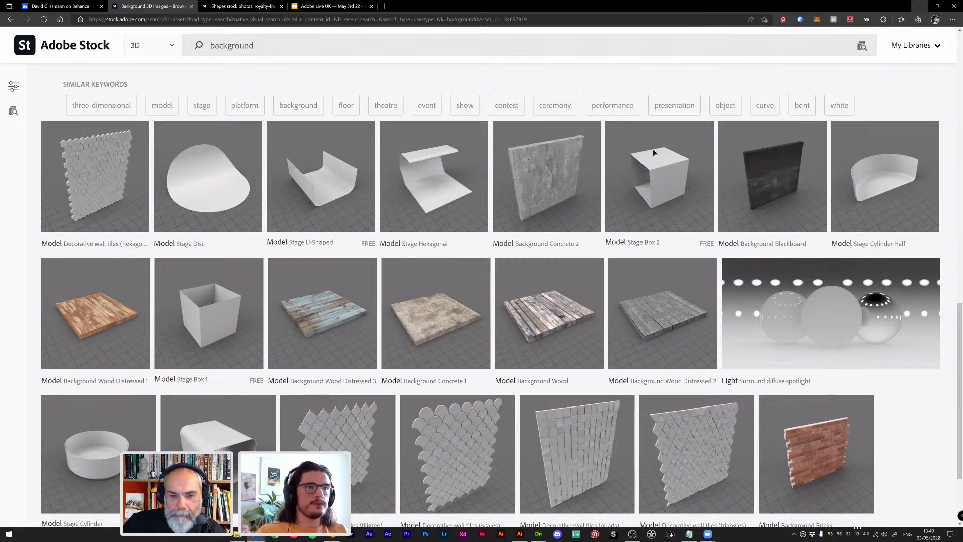
# Switch to Adobe Dimension, raise the 220228_color2 group slightly so its backdrop floor clears the ground plane, and ungroup it
pyautogui.click(921, 6)
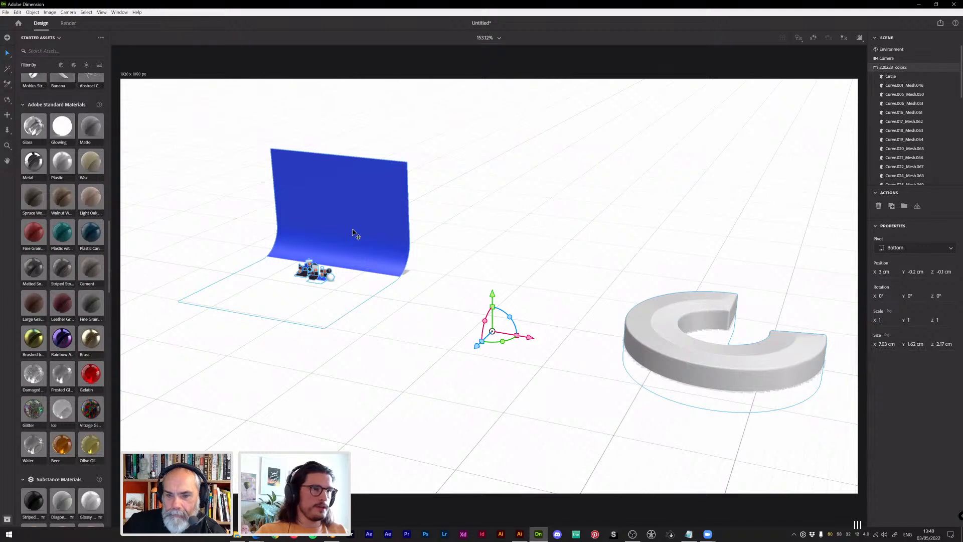
pyautogui.moveTo(492, 295); pyautogui.dragTo(498, 301)
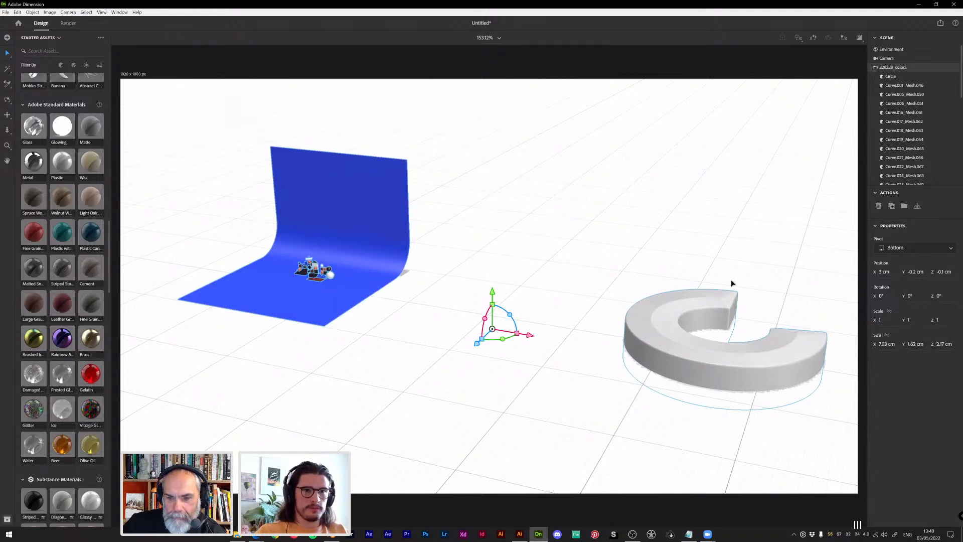
pyautogui.click(390, 301)
pyautogui.click(312, 273)
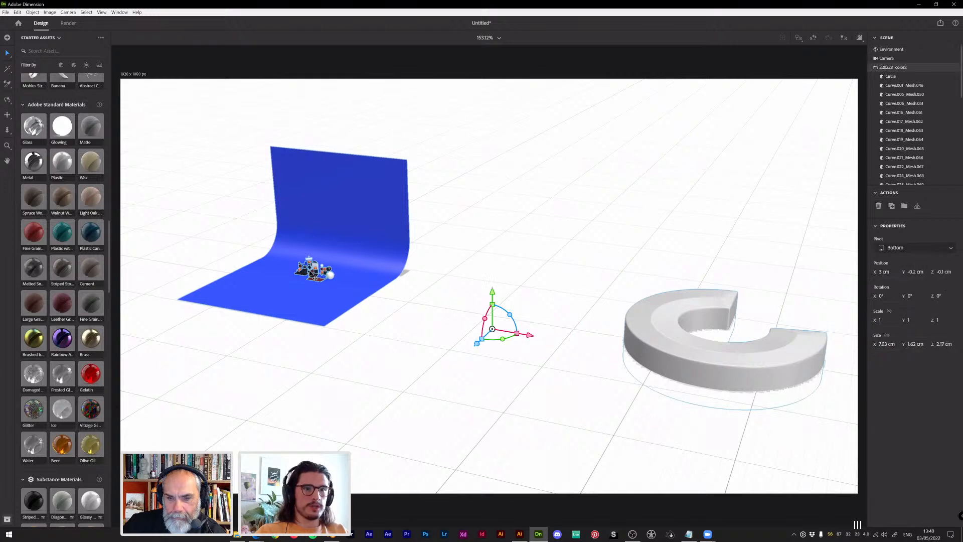
pyautogui.click(903, 70)
pyautogui.hotkey('ctrl', 'shift', 'g')
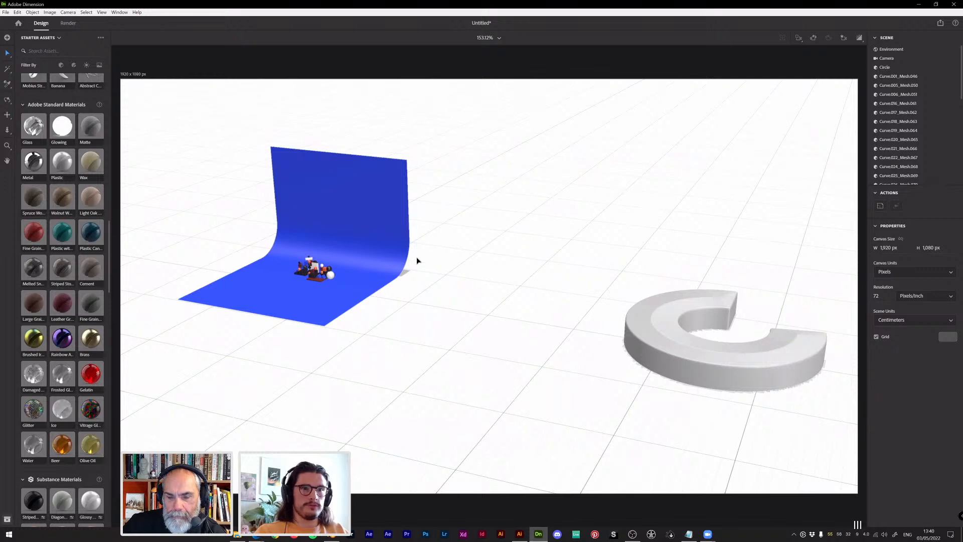
# Delete the large grey C-shaped Circle object beside the blue backdrop
pyautogui.click(333, 276)
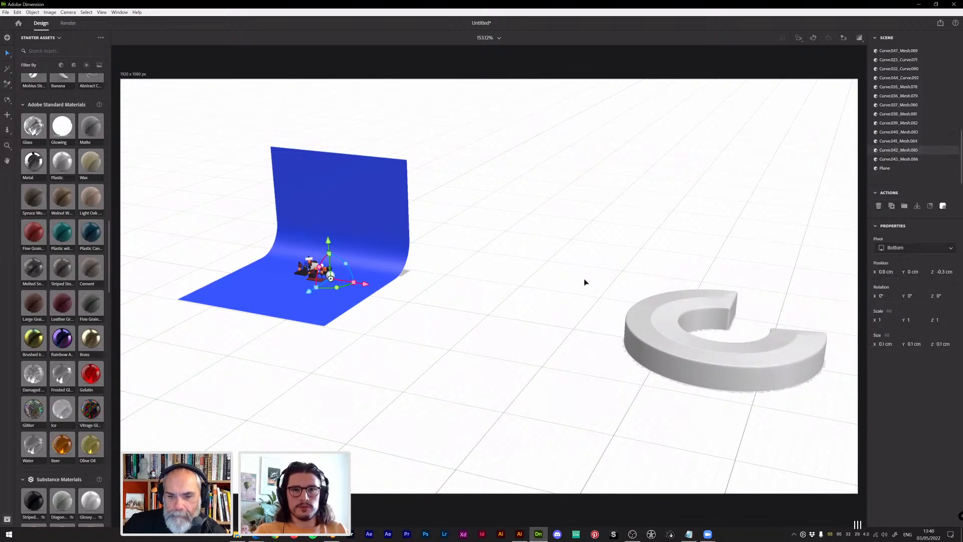
pyautogui.click(691, 314)
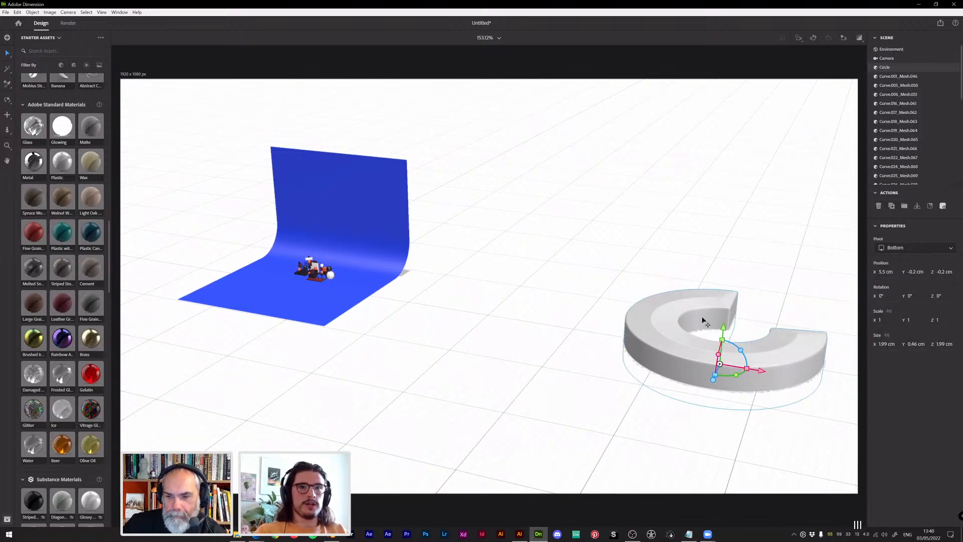
pyautogui.press('Delete')
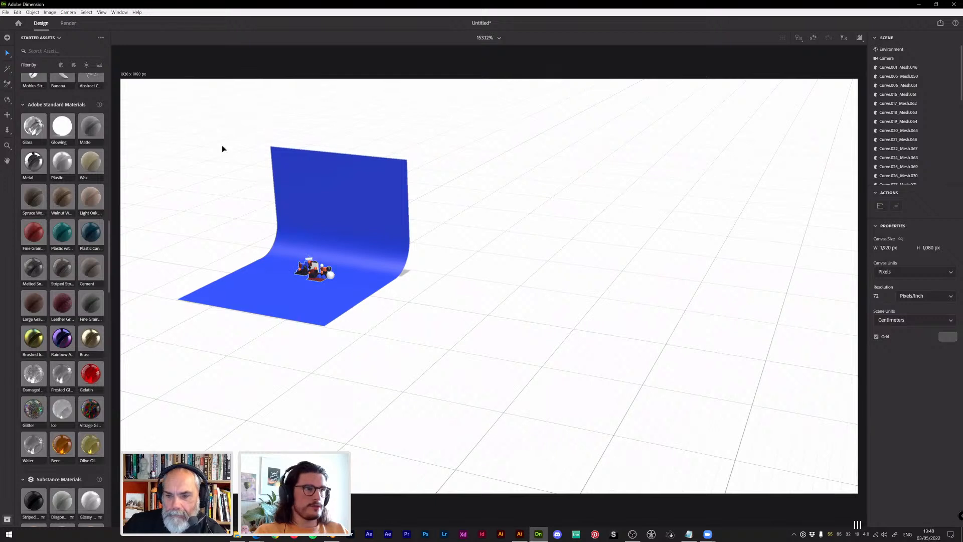
# Frame the blue backdrop with all its objects and orbit the camera to a frontal view
pyautogui.moveTo(205, 163); pyautogui.dragTo(484, 372)
pyautogui.press('f')
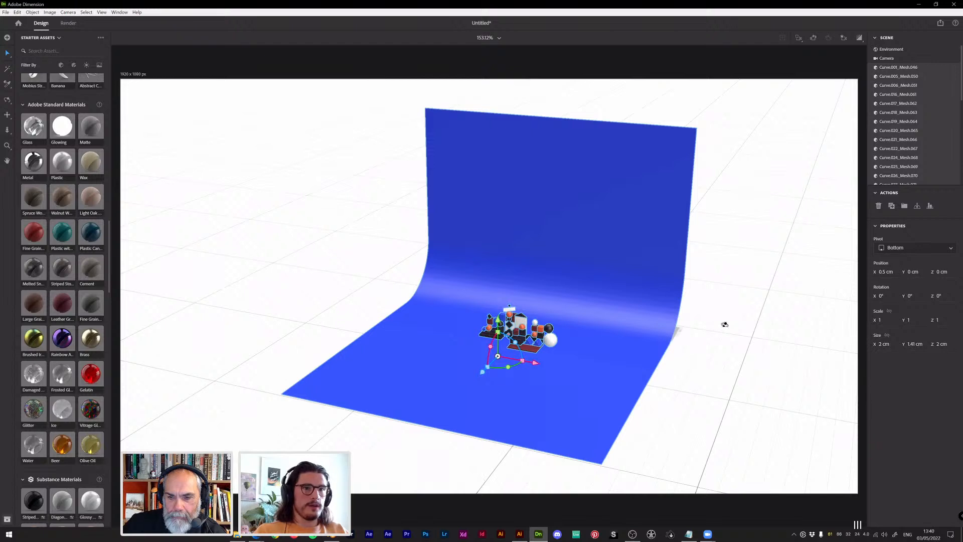
pyautogui.moveTo(724, 324); pyautogui.dragTo(672, 386, button='right')
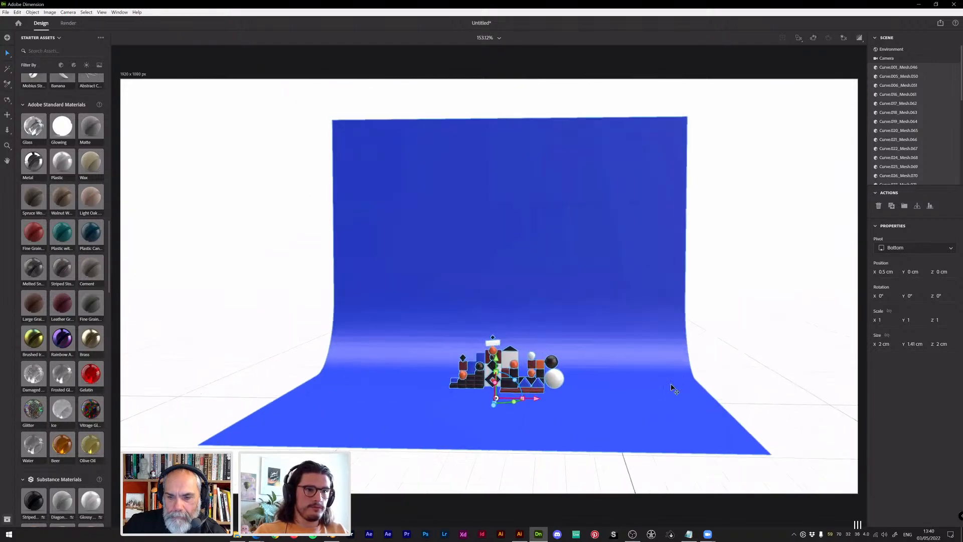
pyautogui.scroll(2, 672, 389)
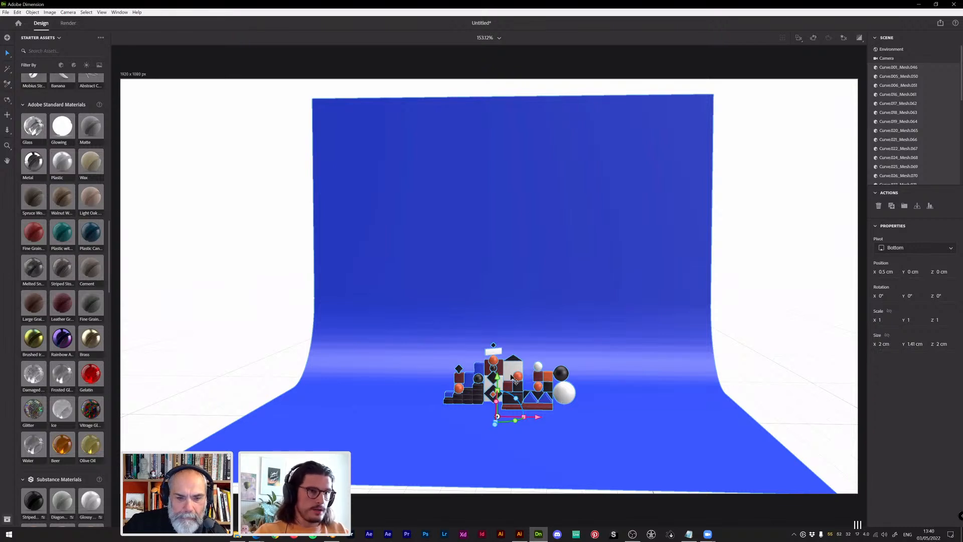
# Bring the camera close to the block and sphere composition so it fills the canvas from the front
pyautogui.click(760, 255)
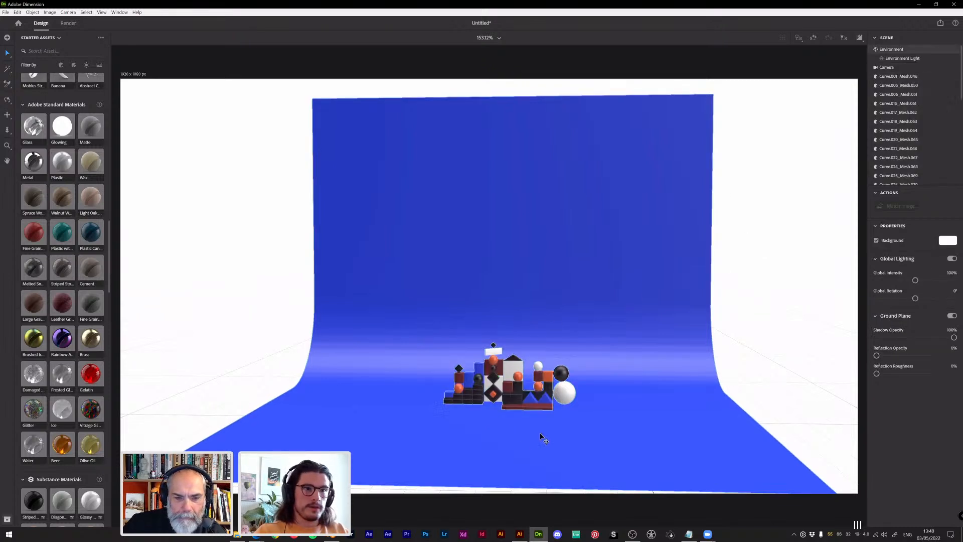
pyautogui.scroll(2, 506, 406)
pyautogui.click(506, 408)
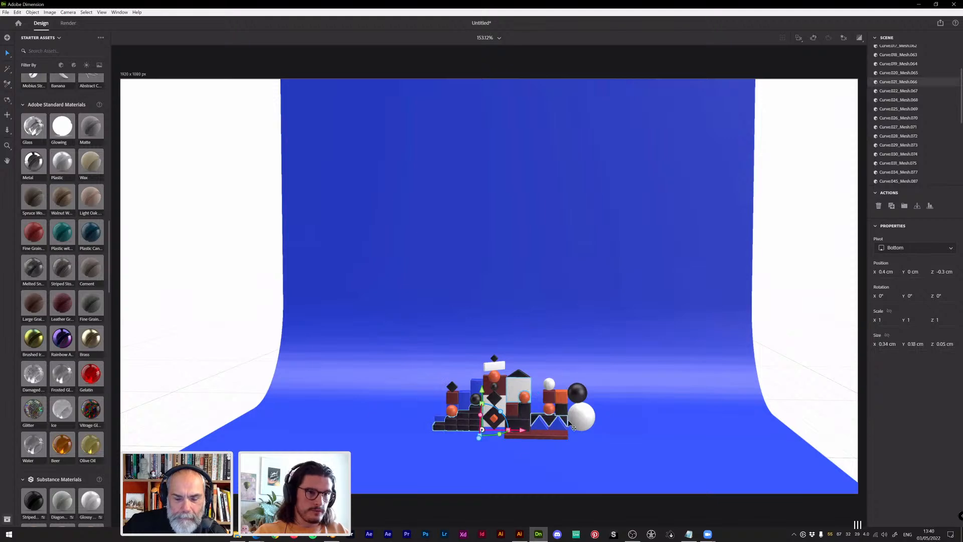
pyautogui.press('f')
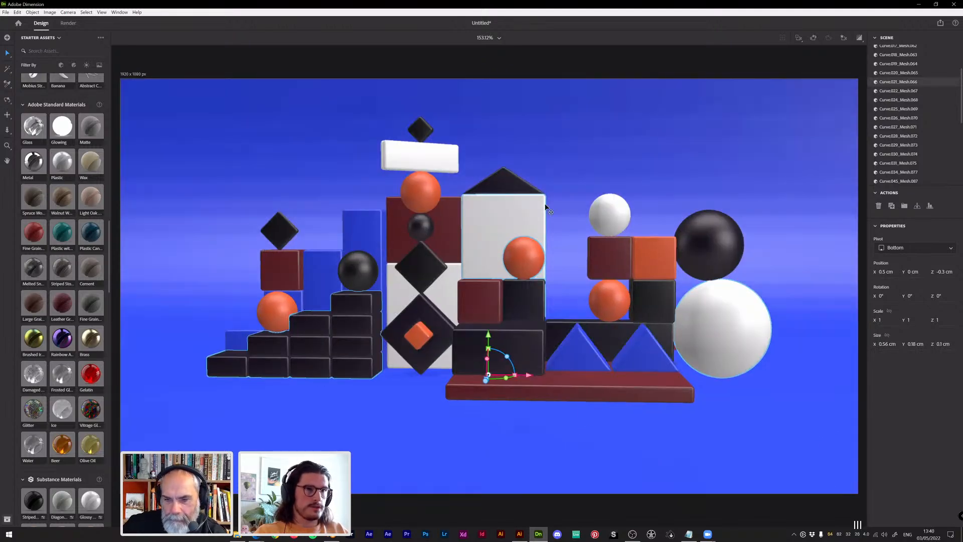
pyautogui.moveTo(552, 201)
pyautogui.mouseDown(button='right')
pyautogui.moveTo(650, 231)
pyautogui.moveTo(591, 261)
pyautogui.moveTo(556, 202)
pyautogui.moveTo(558, 185)
pyautogui.mouseUp(button='right')
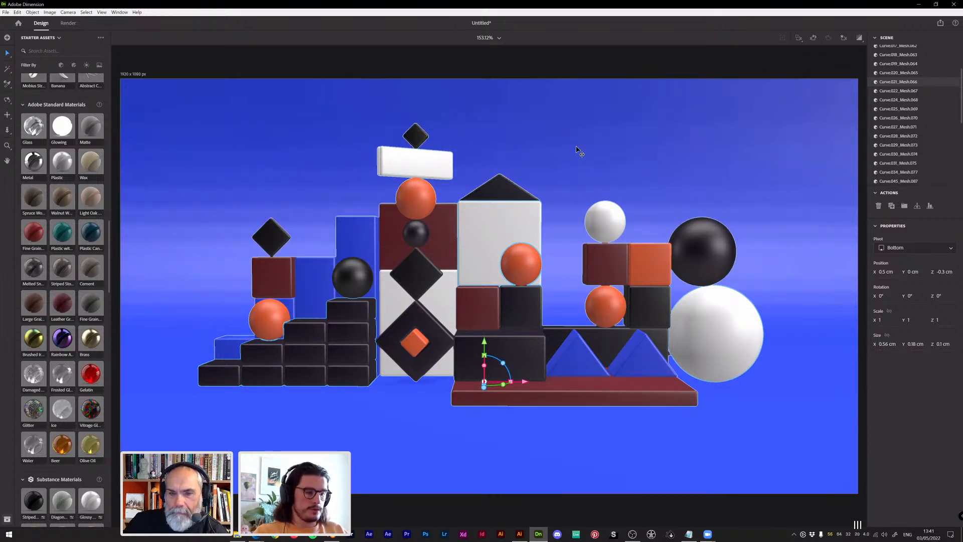
pyautogui.moveTo(624, 149); pyautogui.dragTo(633, 144, button='middle')
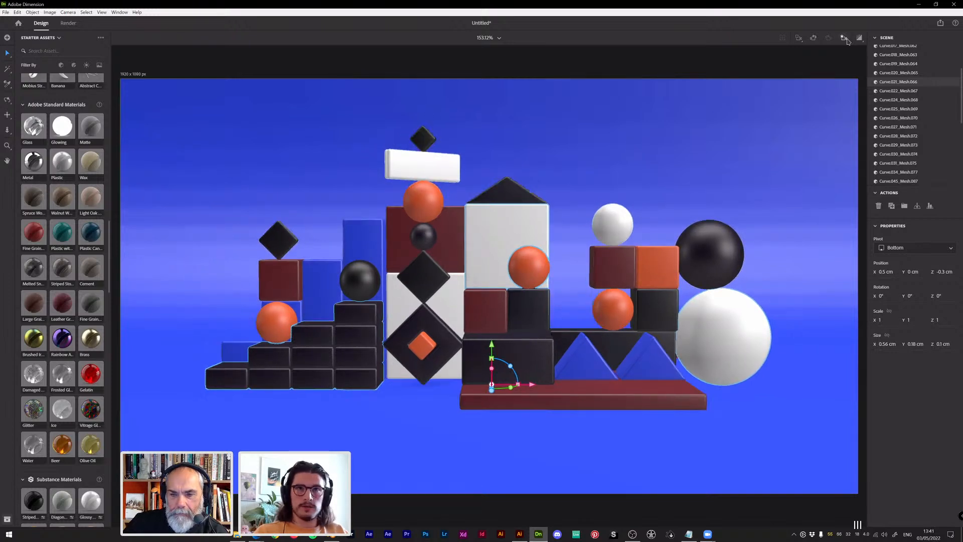
# Try the View 1 camera bookmark and return to the close frontal framing of the block composition
pyautogui.click(844, 37)
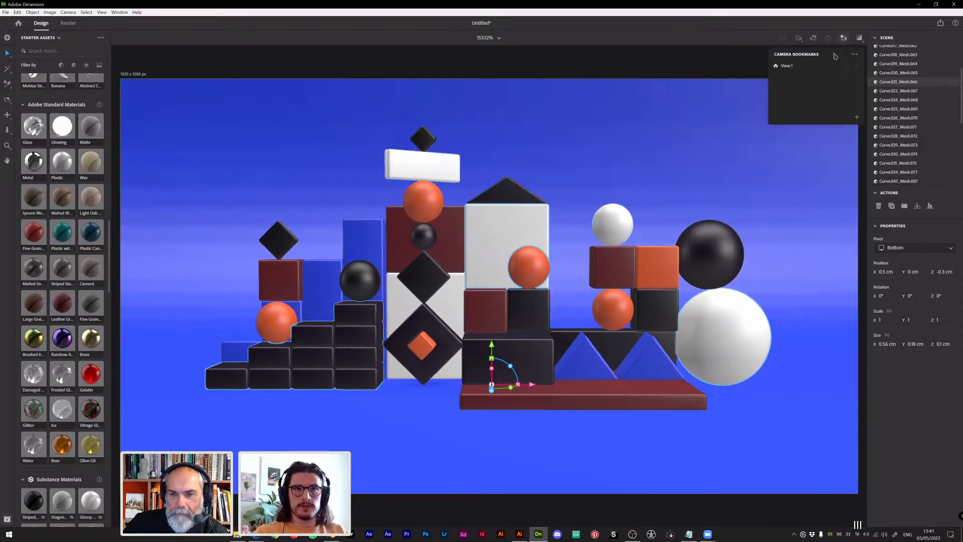
pyautogui.click(787, 67)
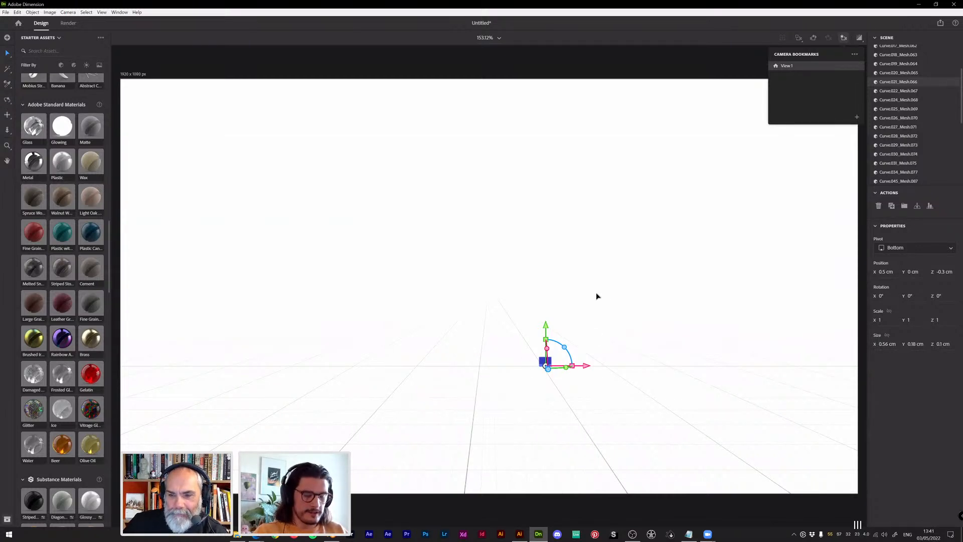
pyautogui.press('f')
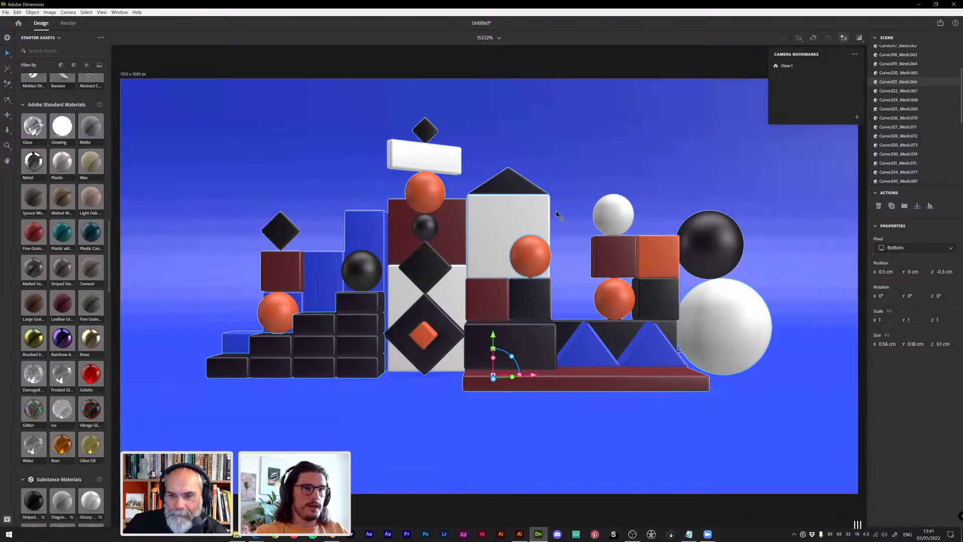
pyautogui.moveTo(592, 201); pyautogui.dragTo(589, 208, button='middle')
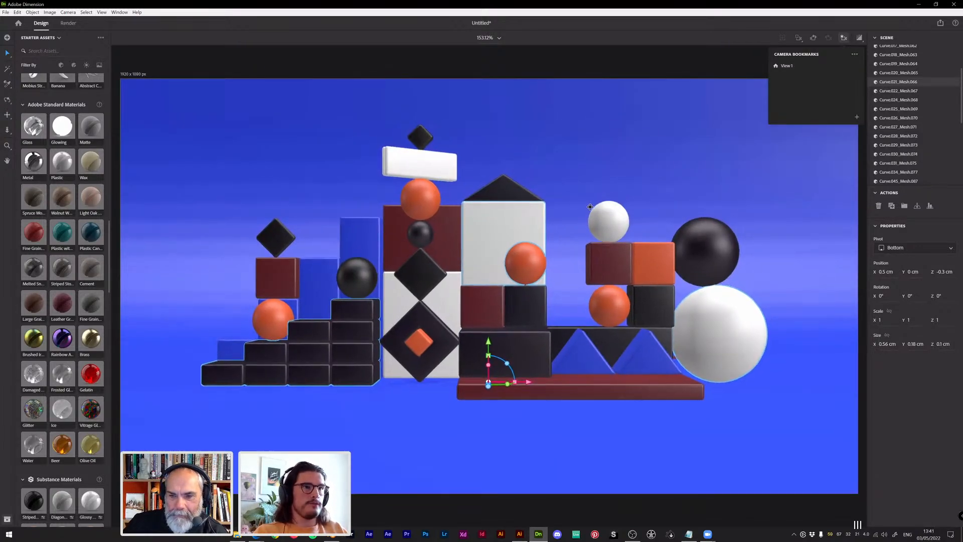
pyautogui.click(844, 38)
pyautogui.click(843, 40)
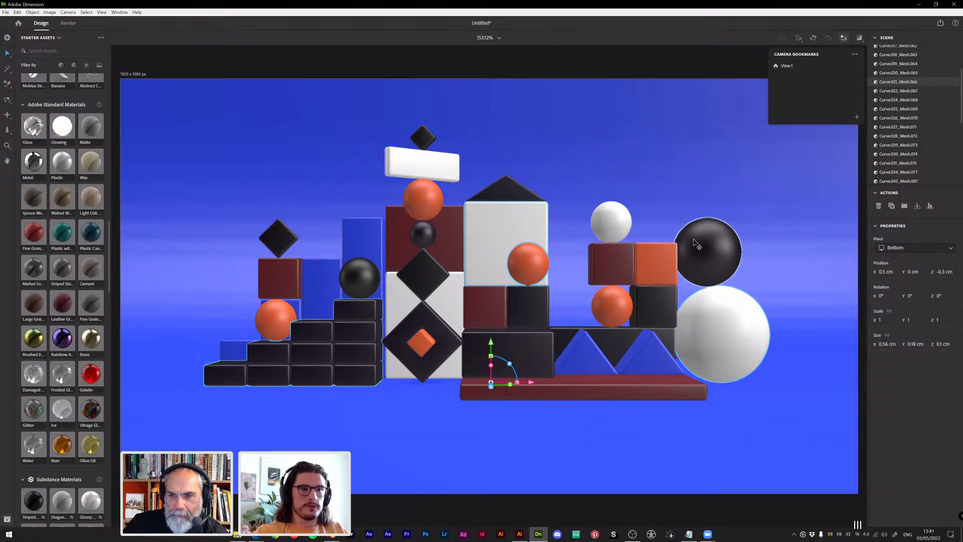
pyautogui.click(841, 40)
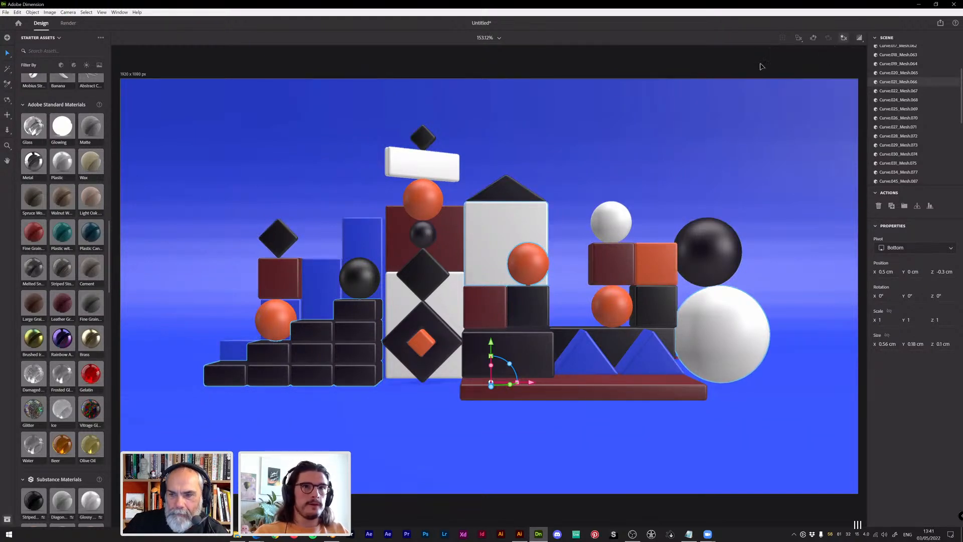
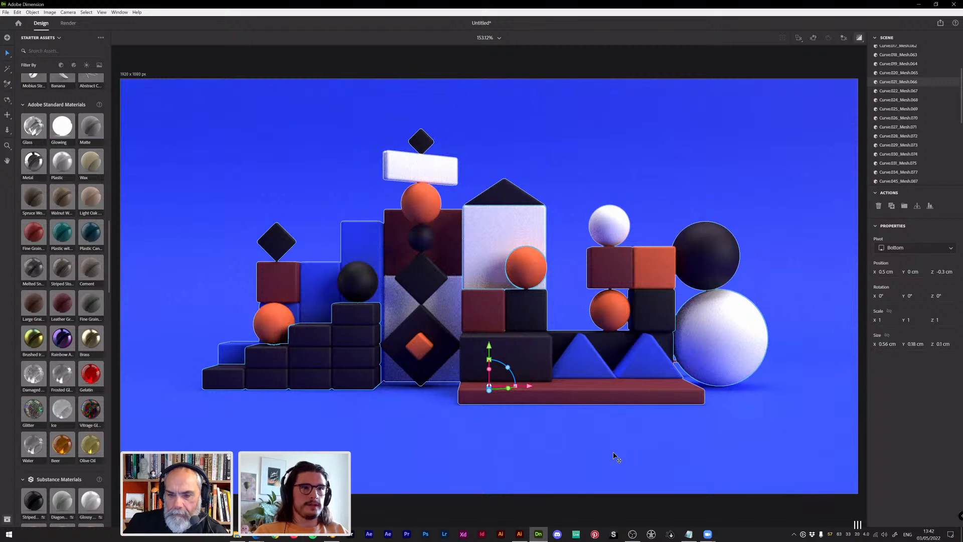
# Set the roughness of the large black sphere's material to 0%
pyautogui.click(706, 250)
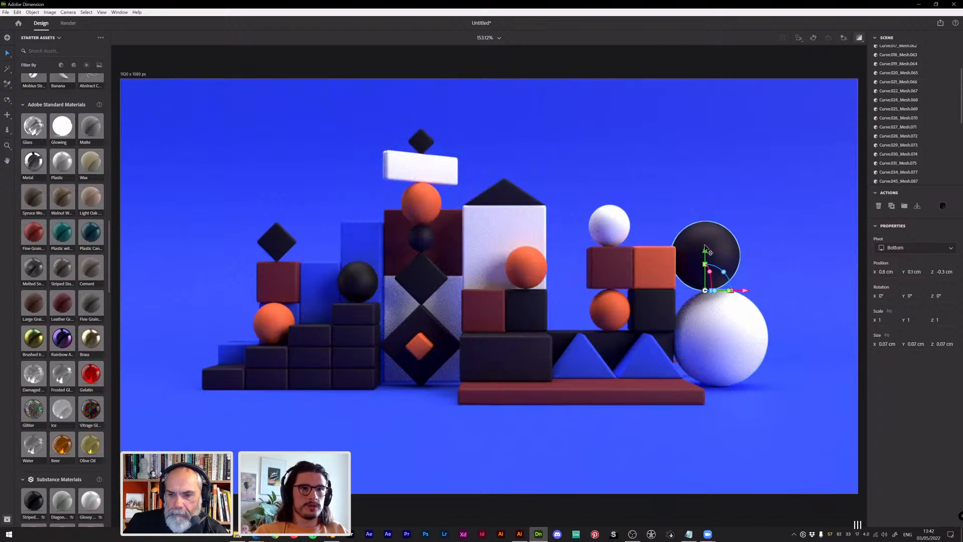
pyautogui.click(942, 207)
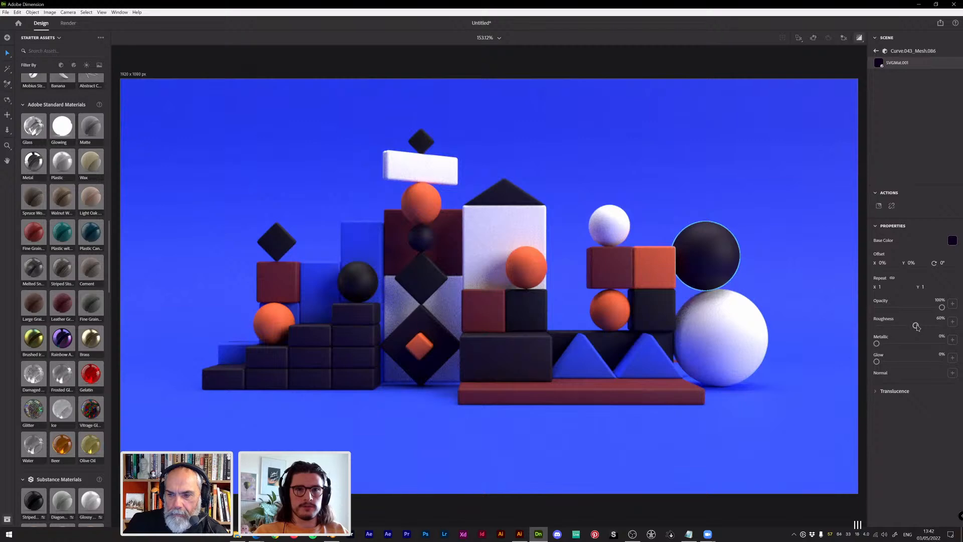
pyautogui.moveTo(916, 326); pyautogui.dragTo(875, 325)
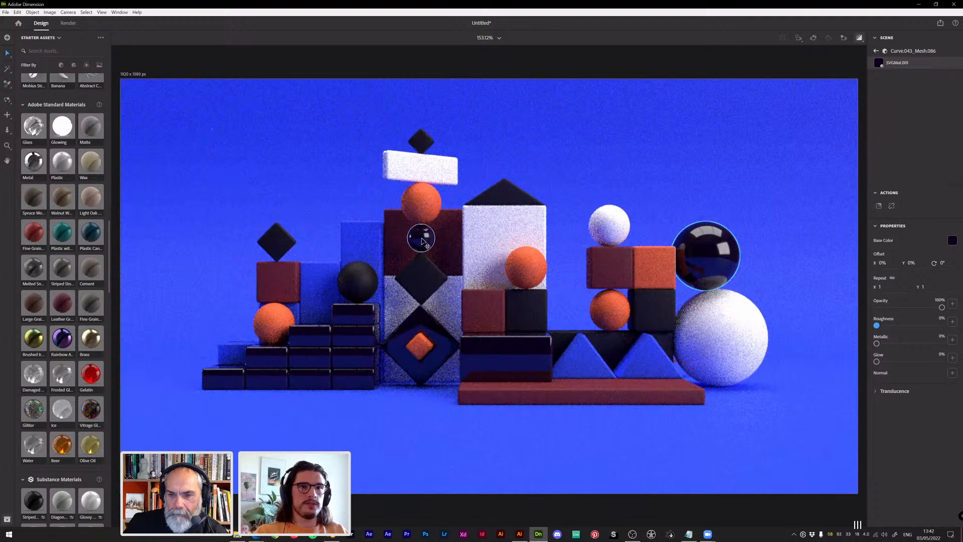
# Change the orange spheres' material to a yellow-orange base colour (FFA826) and lower its roughness to 1%
pyautogui.click(332, 327)
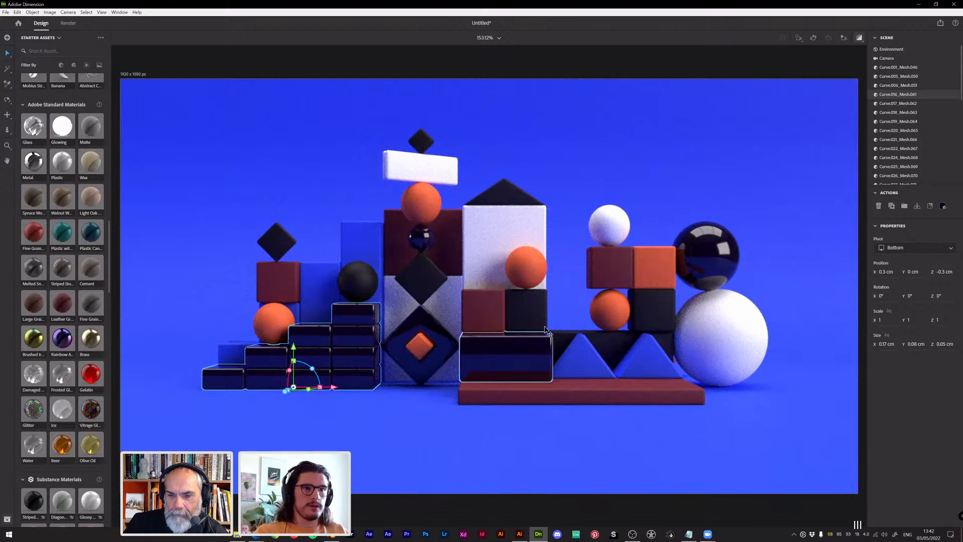
pyautogui.click(526, 267)
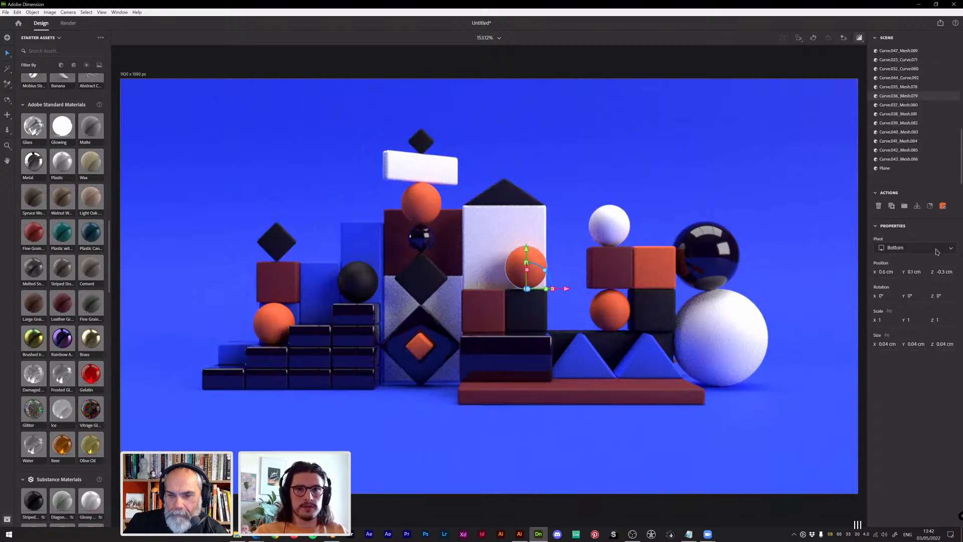
pyautogui.click(943, 206)
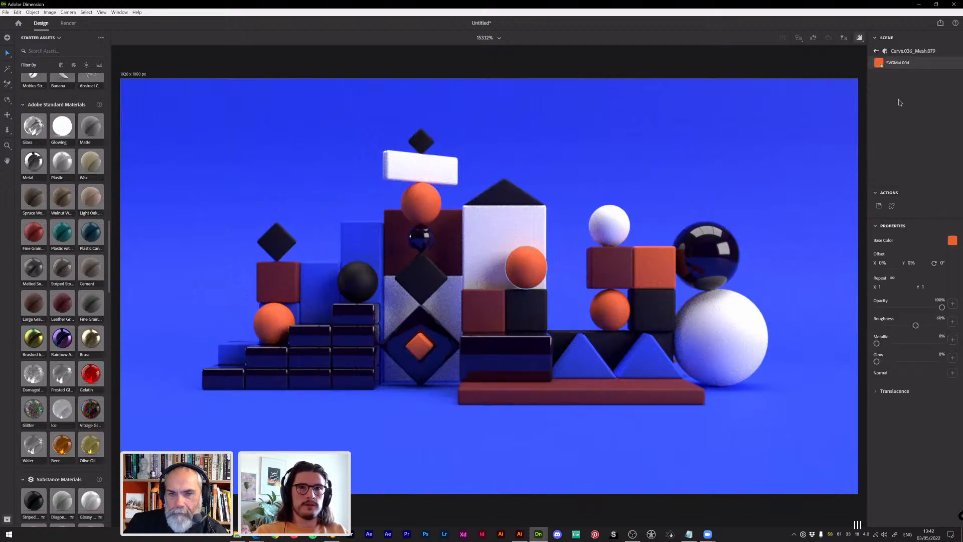
pyautogui.click(952, 240)
pyautogui.moveTo(904, 281); pyautogui.dragTo(855, 279)
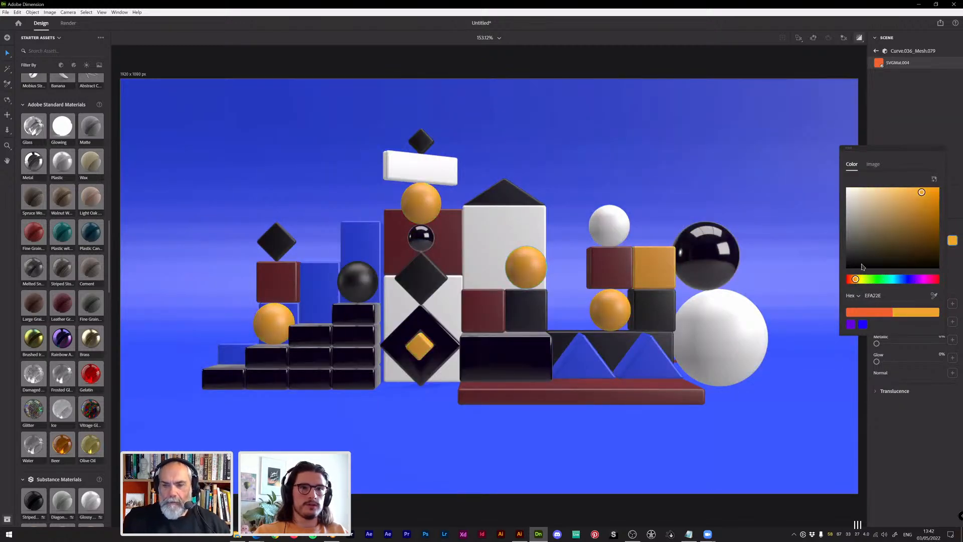
pyautogui.click(925, 187)
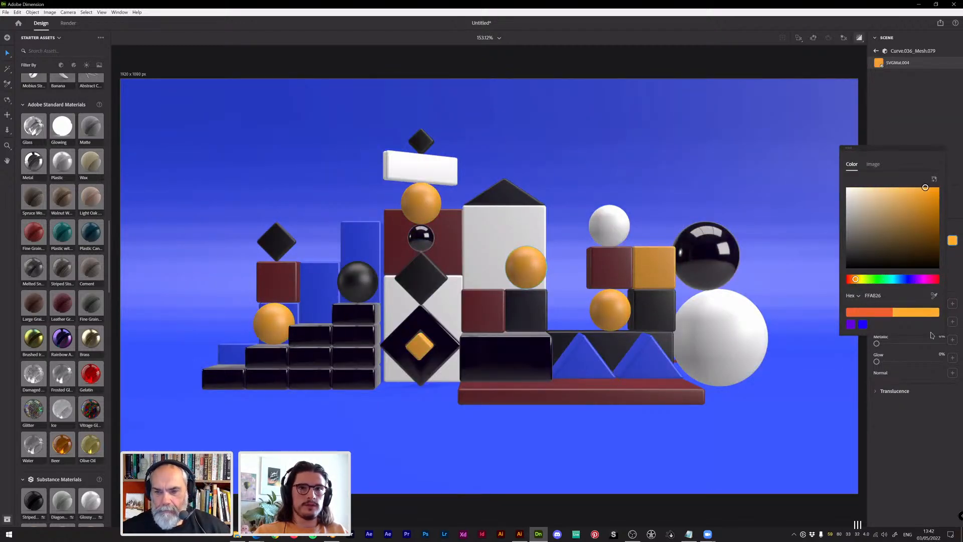
pyautogui.click(952, 240)
pyautogui.moveTo(915, 326); pyautogui.dragTo(875, 327)
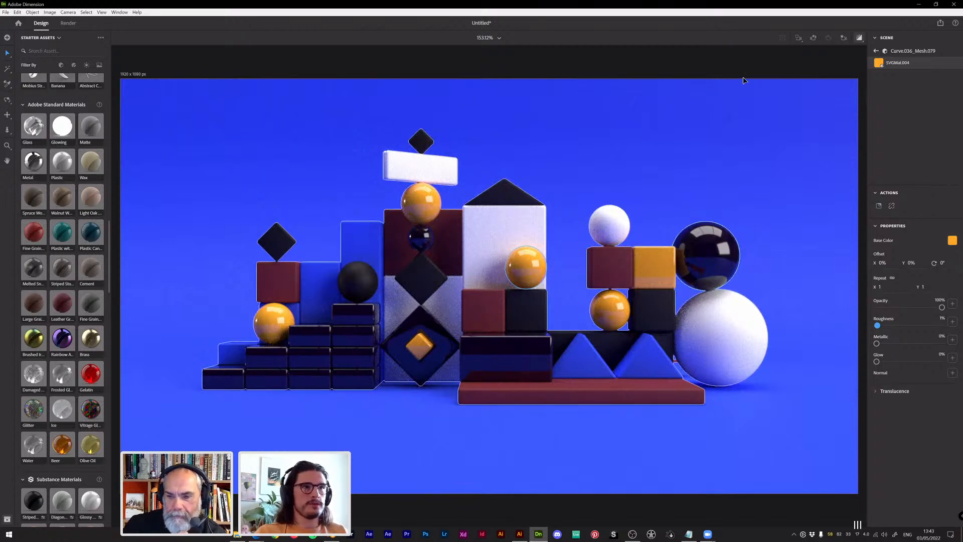
# Recolour the dark material of the stepped blocks, trying purple before settling on green 78C200 as its base colour
pyautogui.click(351, 360)
pyautogui.click(942, 206)
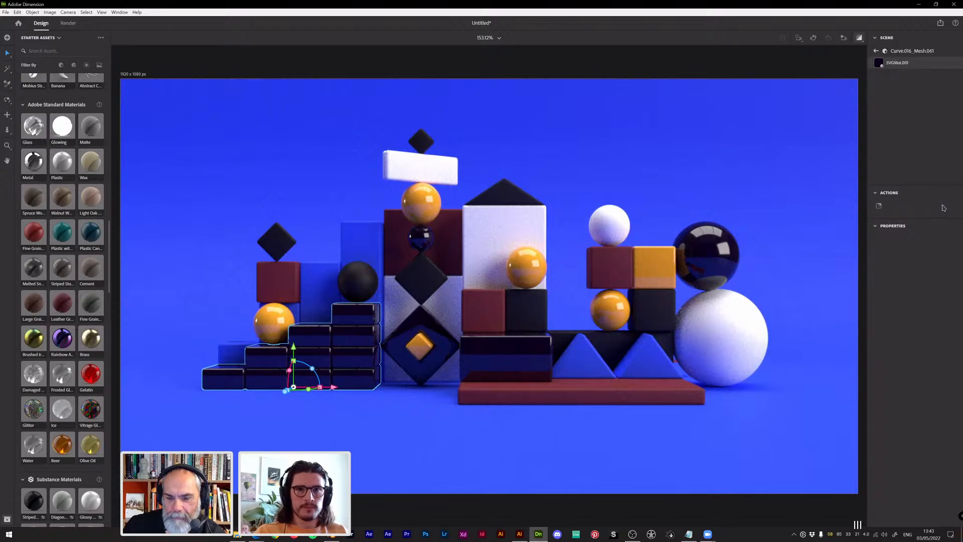
pyautogui.click(952, 241)
pyautogui.moveTo(937, 236); pyautogui.dragTo(958, 210)
pyautogui.click(733, 191)
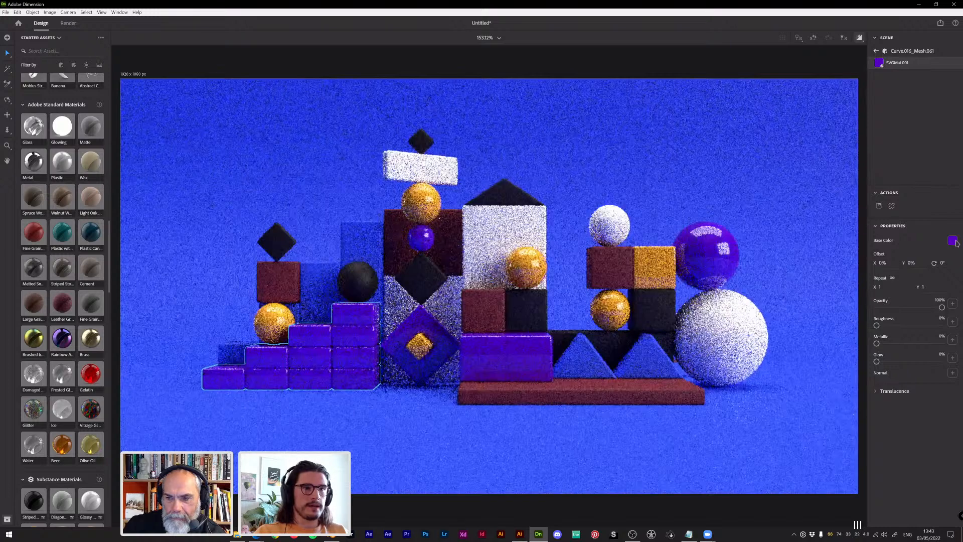
pyautogui.click(952, 241)
pyautogui.moveTo(865, 281)
pyautogui.mouseDown()
pyautogui.moveTo(850, 281)
pyautogui.moveTo(869, 281)
pyautogui.mouseUp()
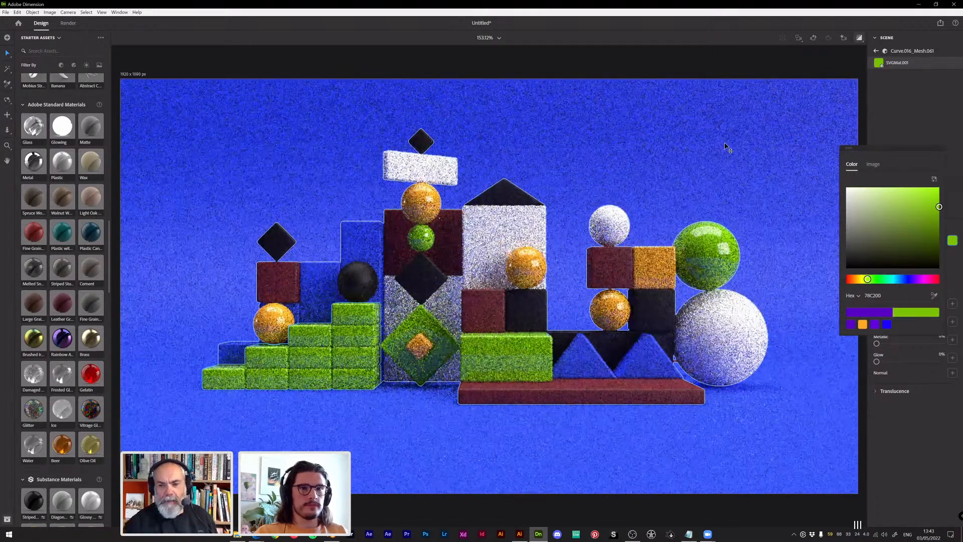
pyautogui.click(794, 500)
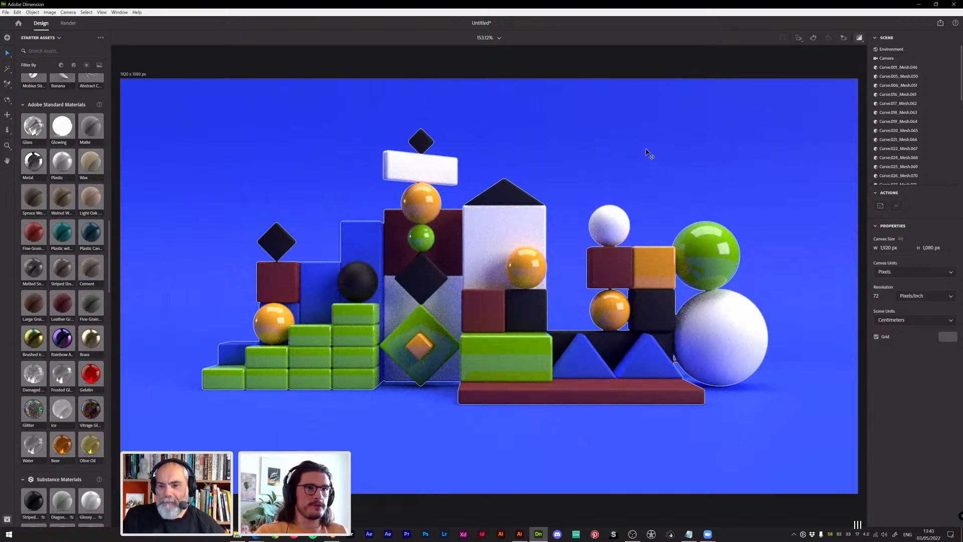
pyautogui.moveTo(644, 149); pyautogui.dragTo(642, 152, button='middle')
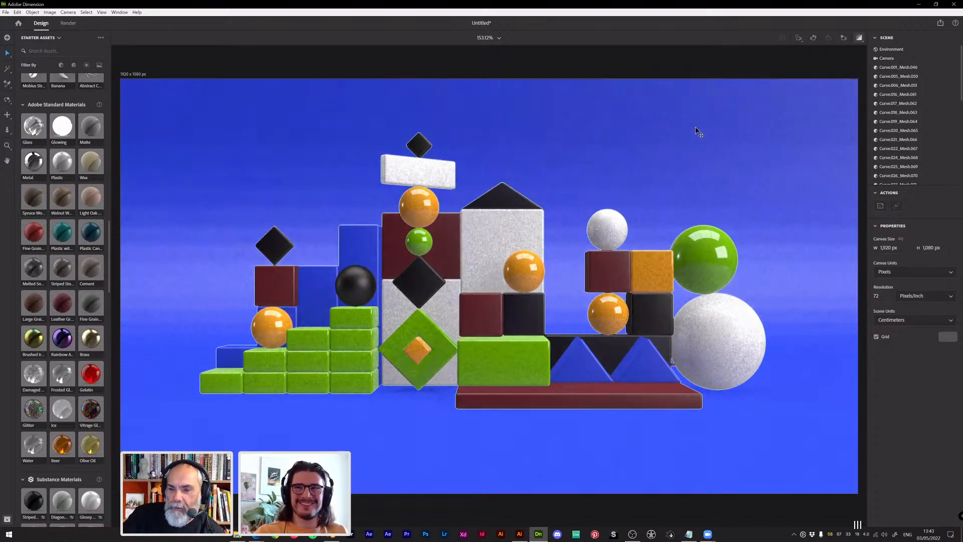
pyautogui.click(707, 279)
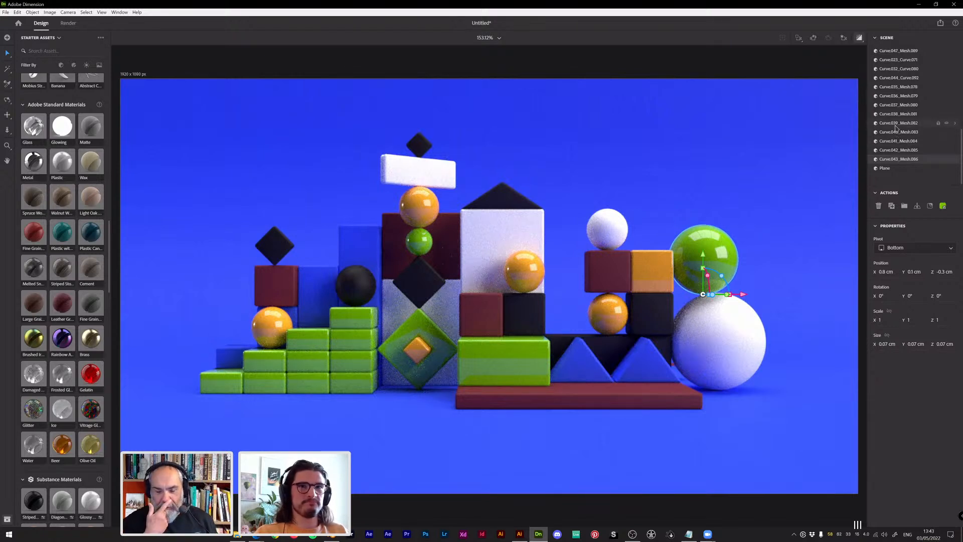
pyautogui.scroll(5, 896, 125)
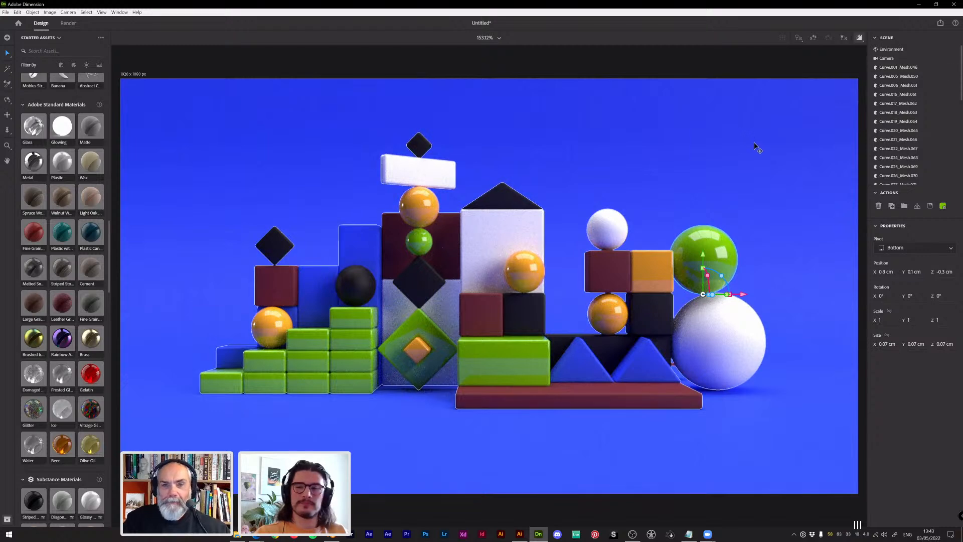
pyautogui.scroll(-2, 755, 139)
pyautogui.scroll(2, 754, 139)
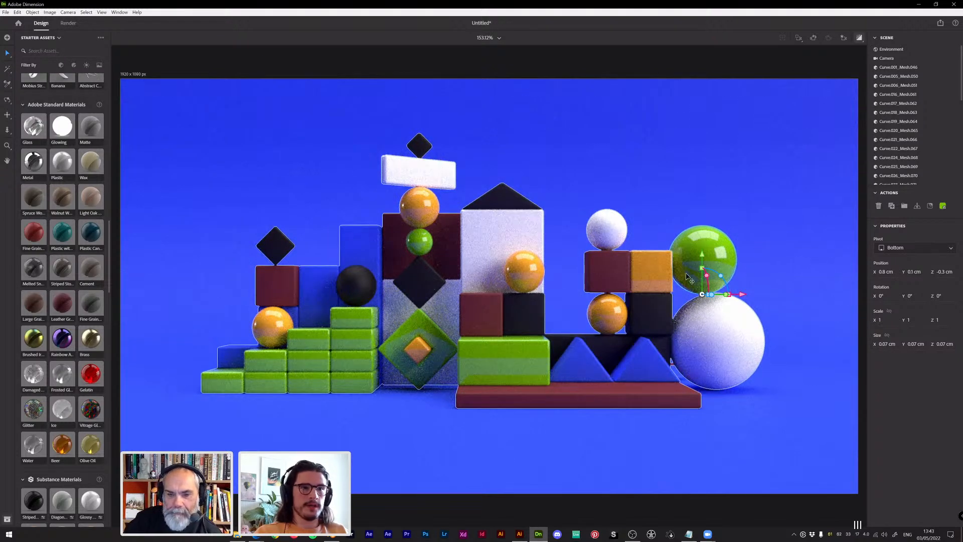
# Select the scene's environment light and inspect the image it uses for lighting
pyautogui.click(890, 50)
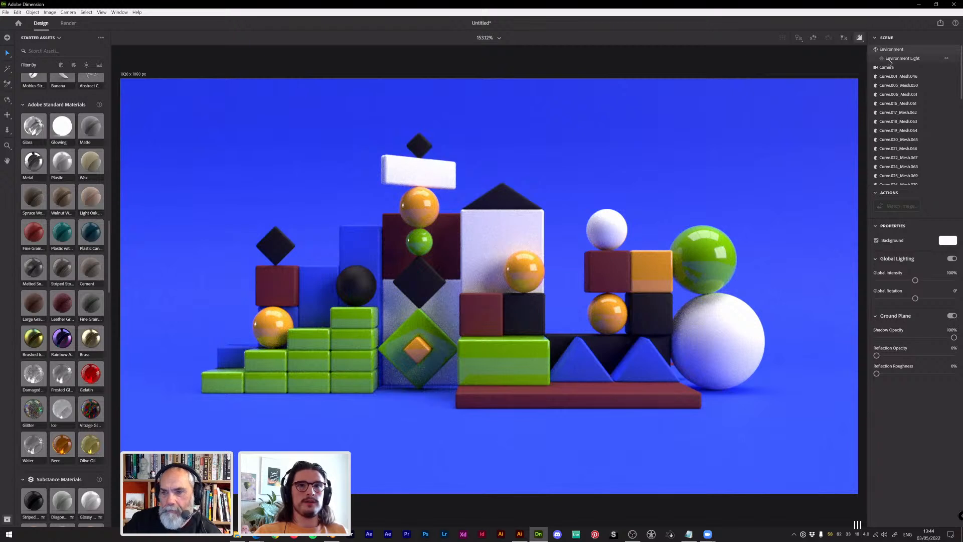
pyautogui.click(889, 59)
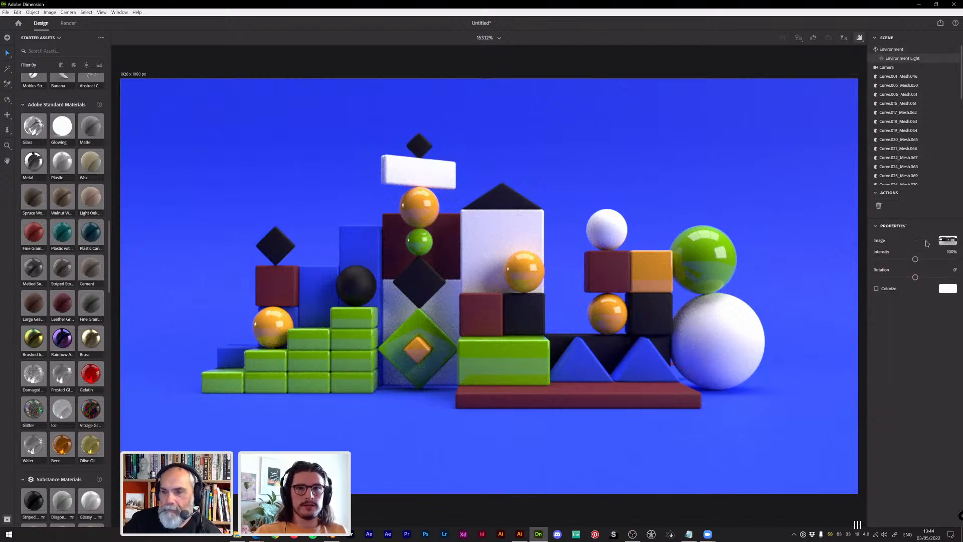
pyautogui.click(947, 241)
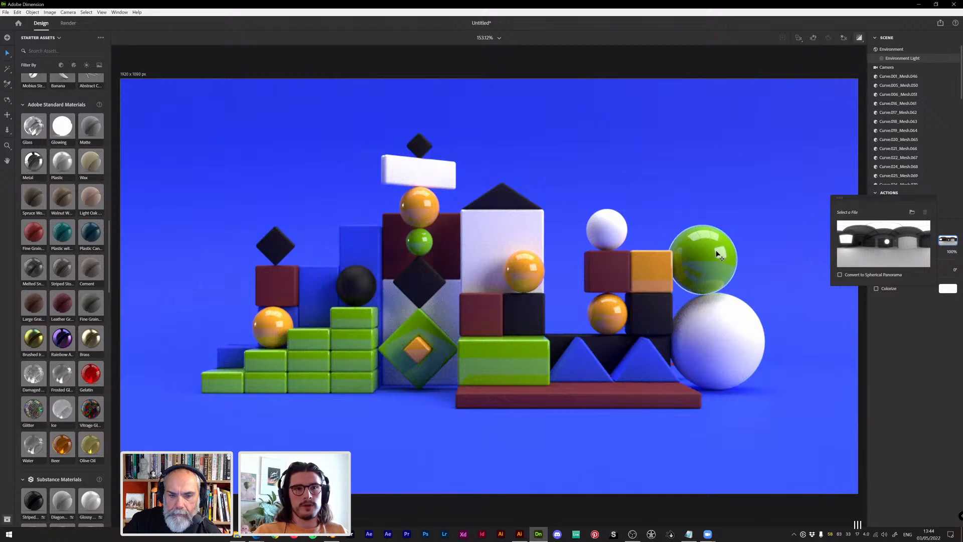
pyautogui.click(883, 314)
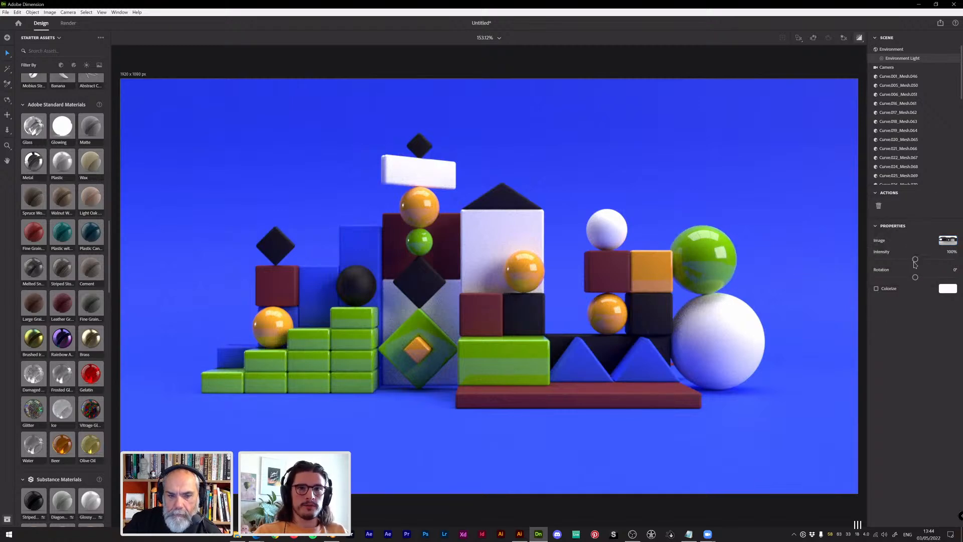
# Try the environment light at about -173° rotation and 200% intensity, and return it to 2° and 100%
pyautogui.moveTo(916, 279); pyautogui.dragTo(879, 279)
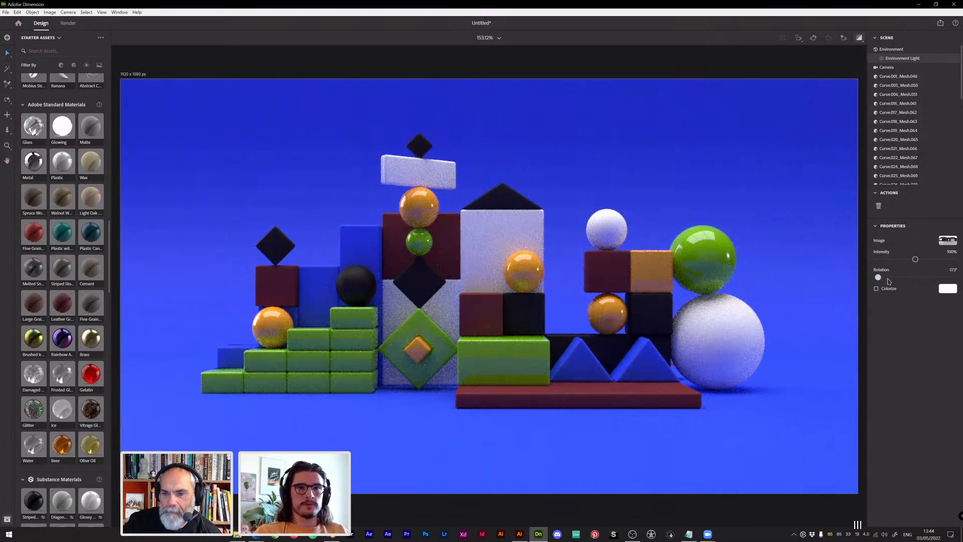
pyautogui.moveTo(879, 278); pyautogui.dragTo(916, 280)
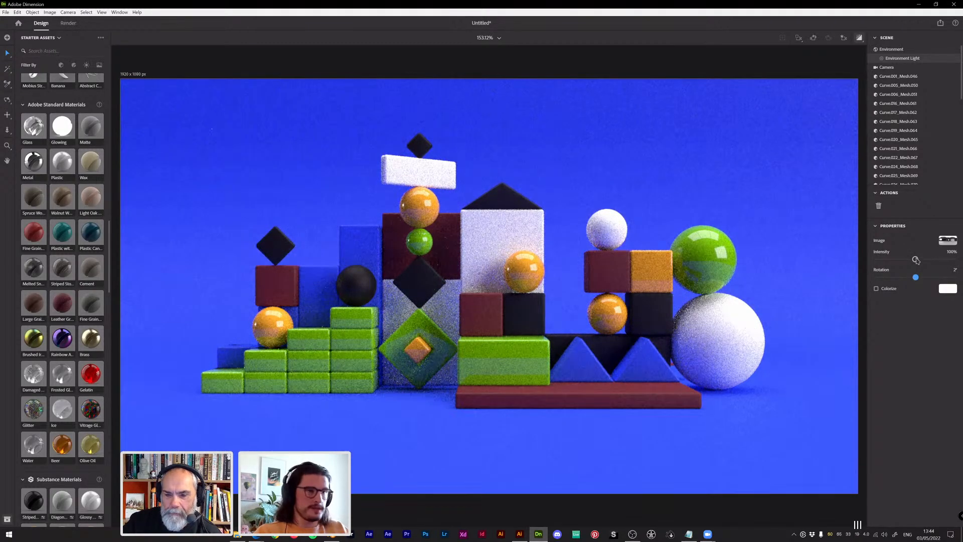
pyautogui.moveTo(915, 260); pyautogui.dragTo(954, 262)
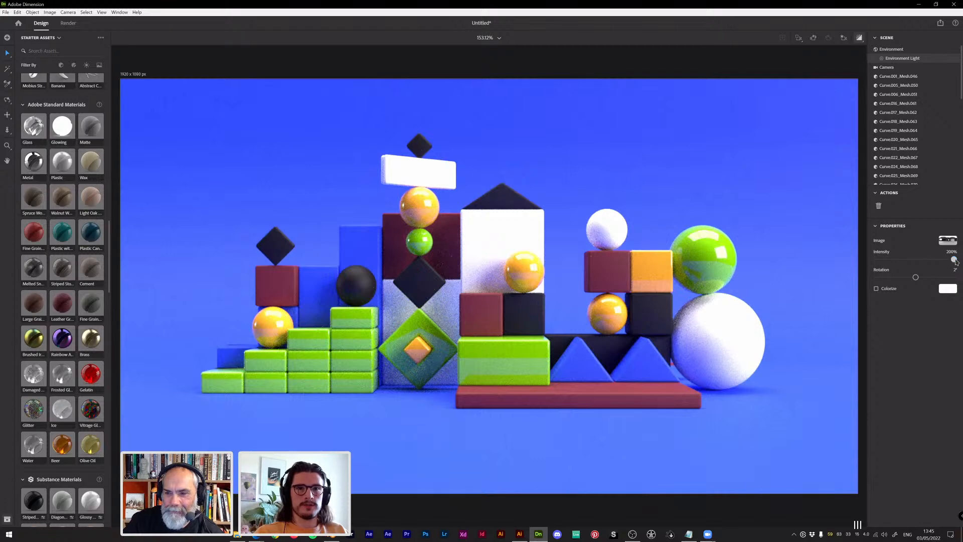
pyautogui.moveTo(954, 260); pyautogui.dragTo(913, 260)
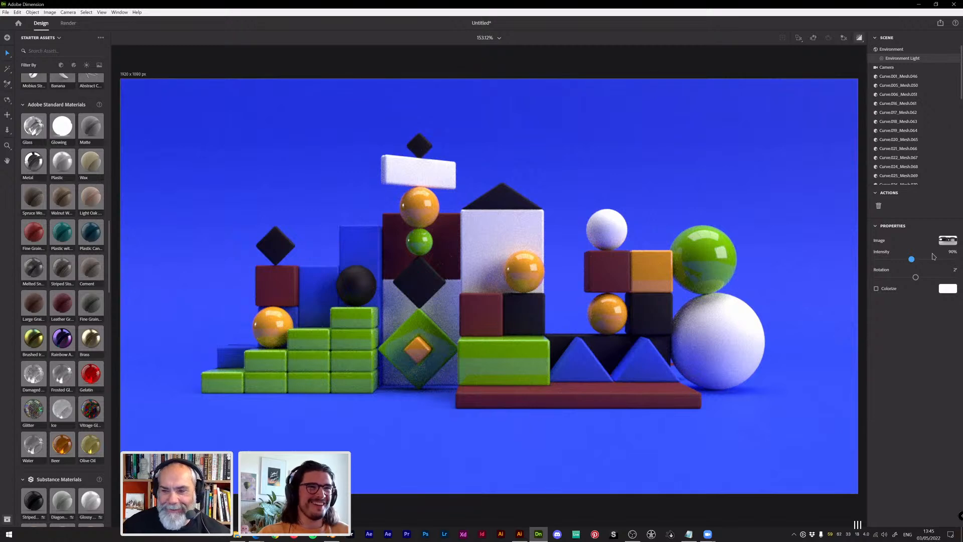
pyautogui.click(953, 252)
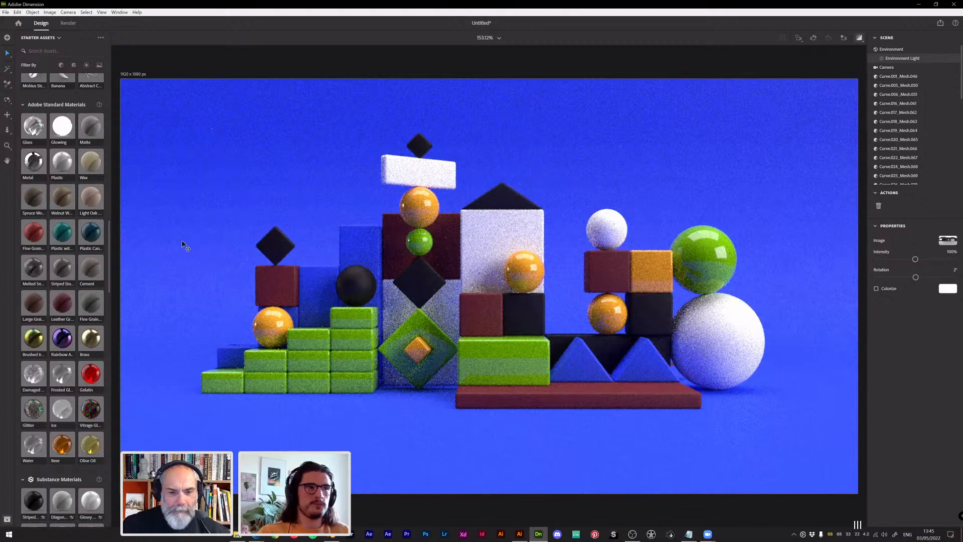
# Filter the starter assets to lights and apply the blue Studio Color Stage preset as the environment light
pyautogui.scroll(-5, 70, 221)
pyautogui.scroll(10, 74, 230)
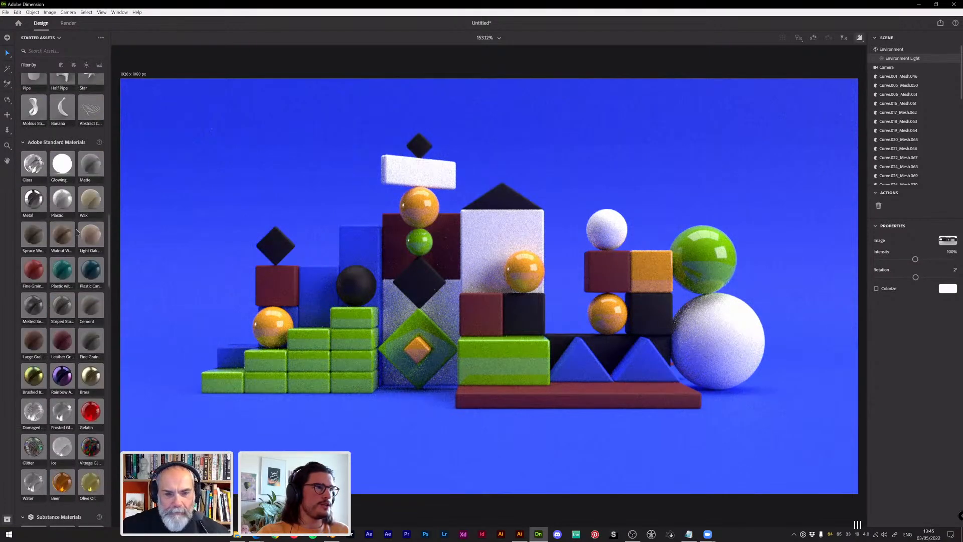
pyautogui.scroll(10, 81, 140)
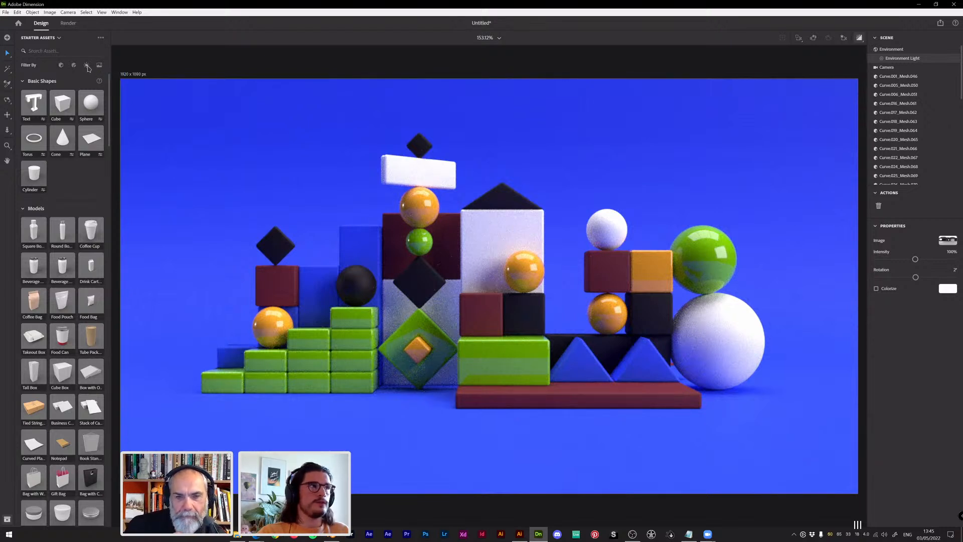
pyautogui.click(87, 66)
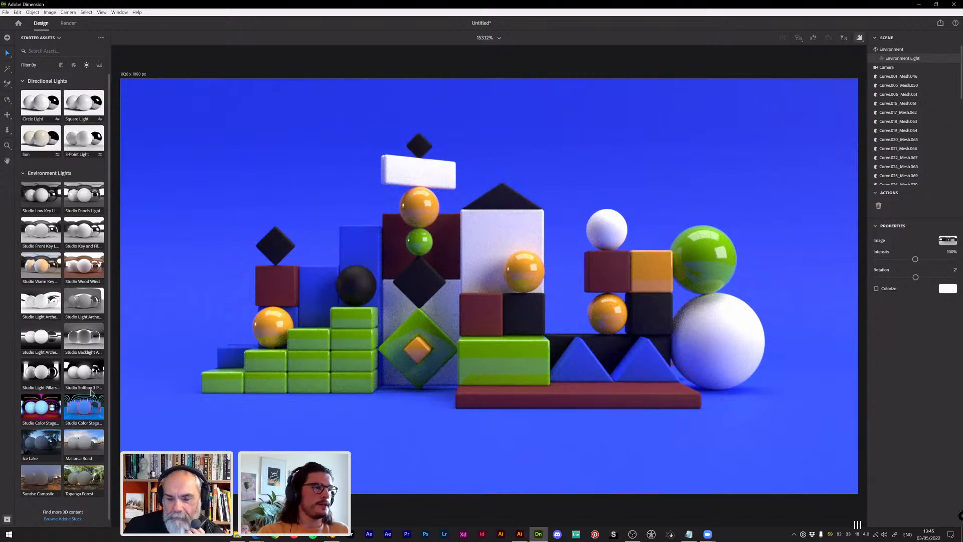
pyautogui.click(87, 411)
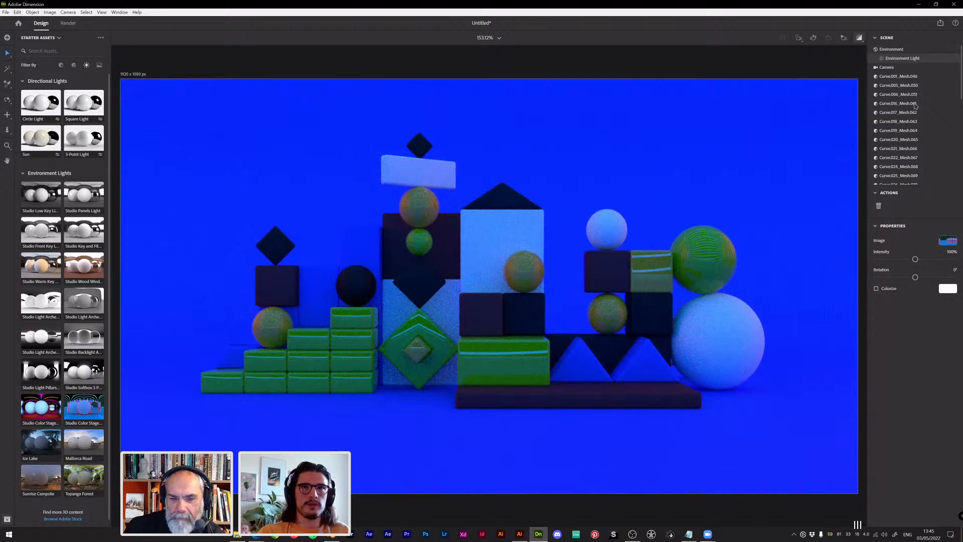
# Try the grey Studio Light Arch, Studio Wood Window and white Studio Light Arch presets as the environment light
pyautogui.click(898, 95)
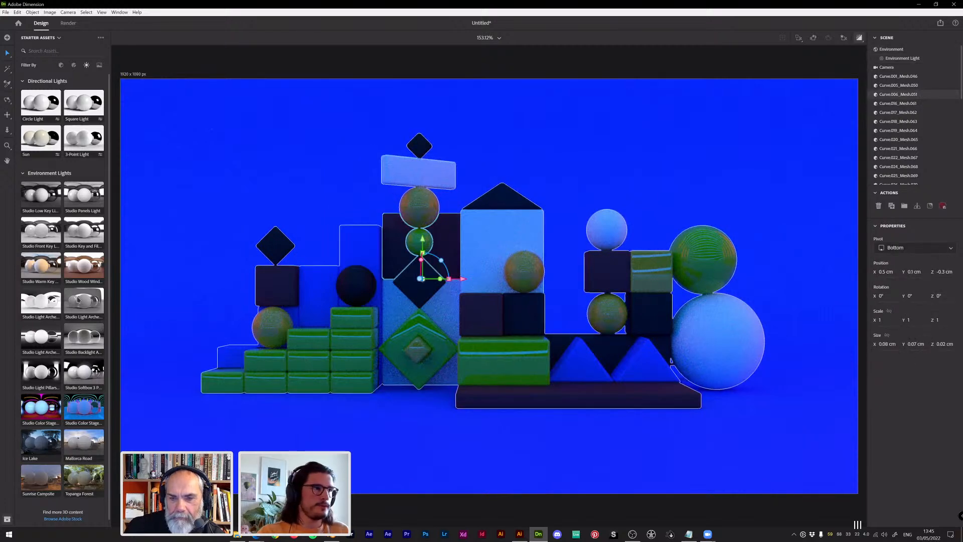
pyautogui.click(78, 299)
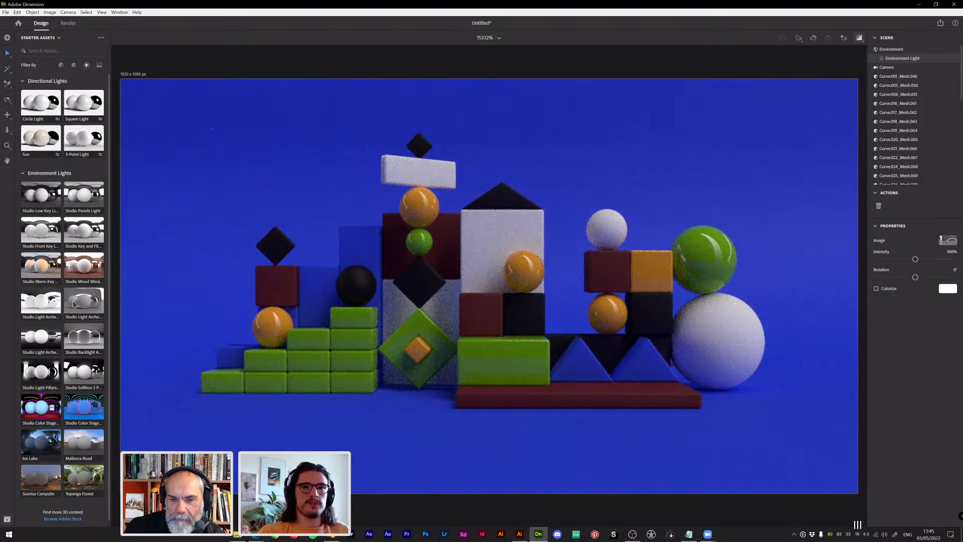
pyautogui.click(78, 270)
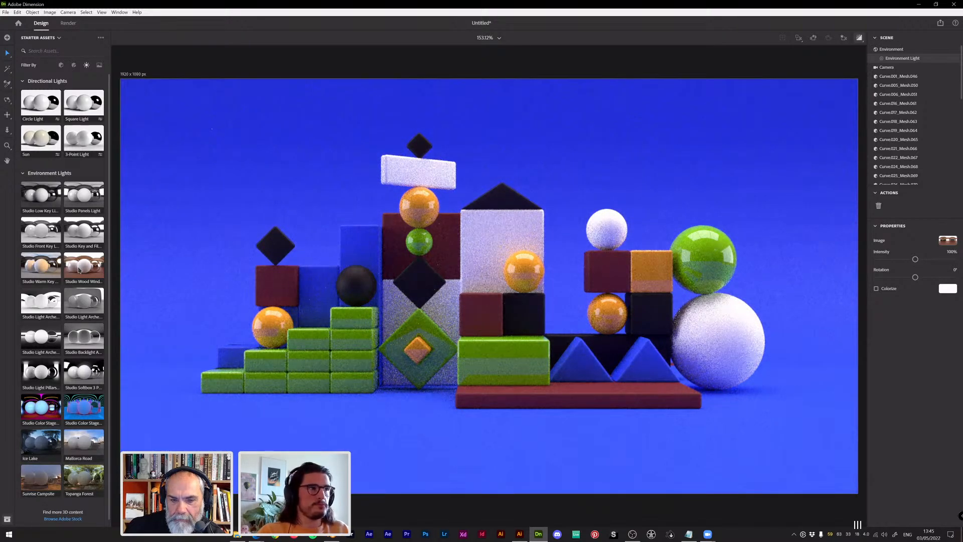
pyautogui.click(51, 299)
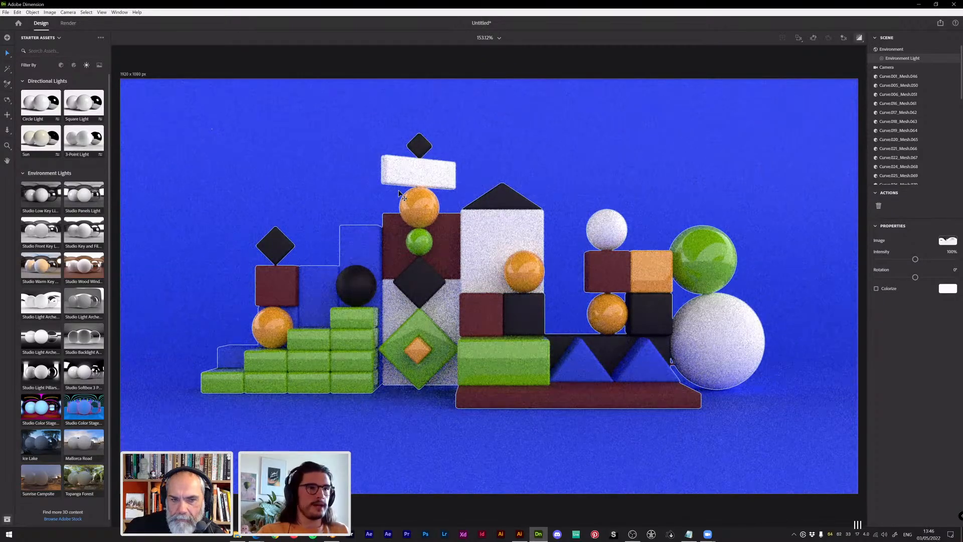
# Apply another studio preset as the environment light, with intensity set to 90% and rotation to about 65°
pyautogui.scroll(-1, 94, 349)
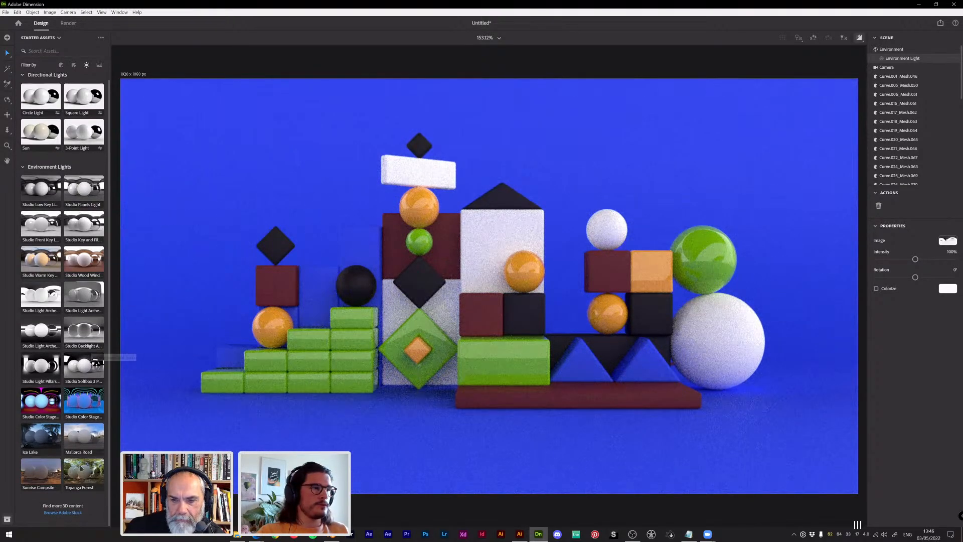
pyautogui.click(53, 444)
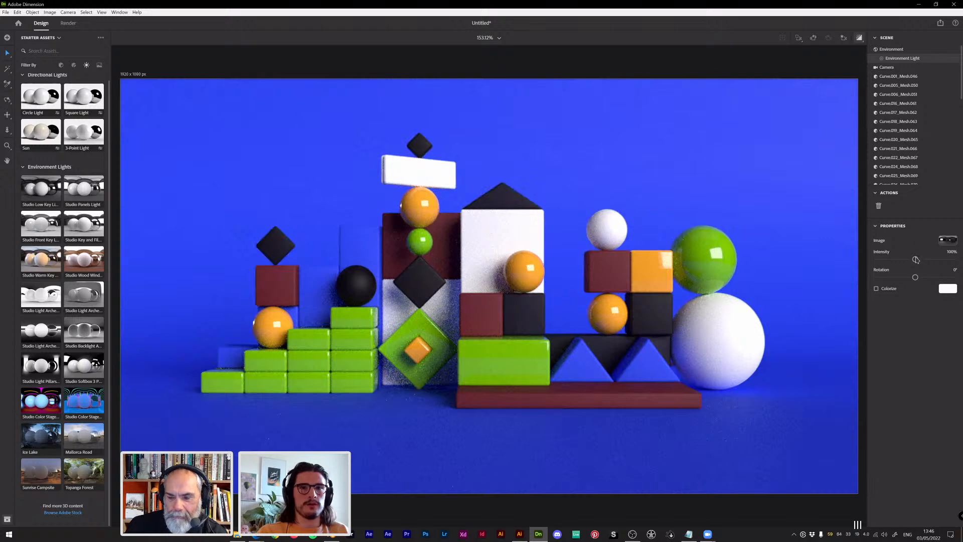
pyautogui.moveTo(915, 259); pyautogui.dragTo(919, 264)
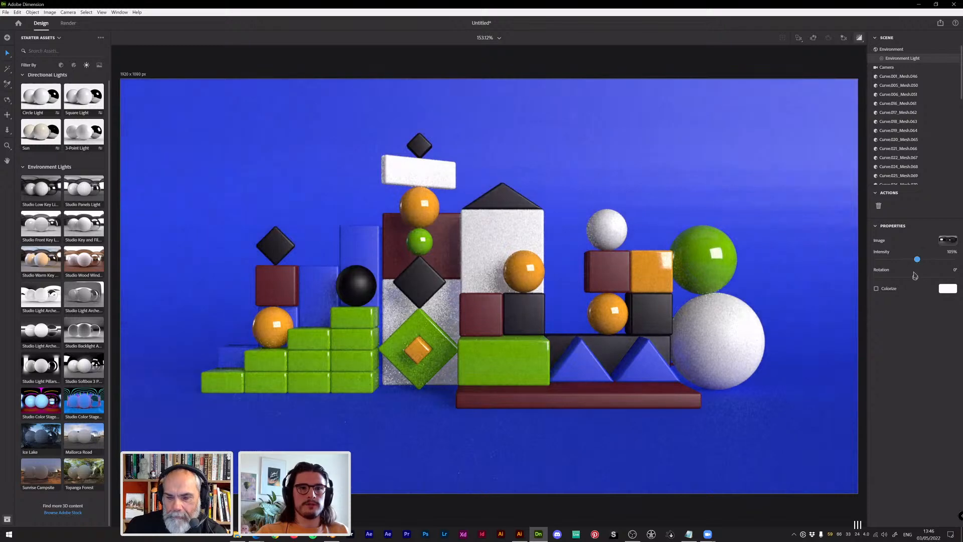
pyautogui.click(947, 251)
pyautogui.write('9')
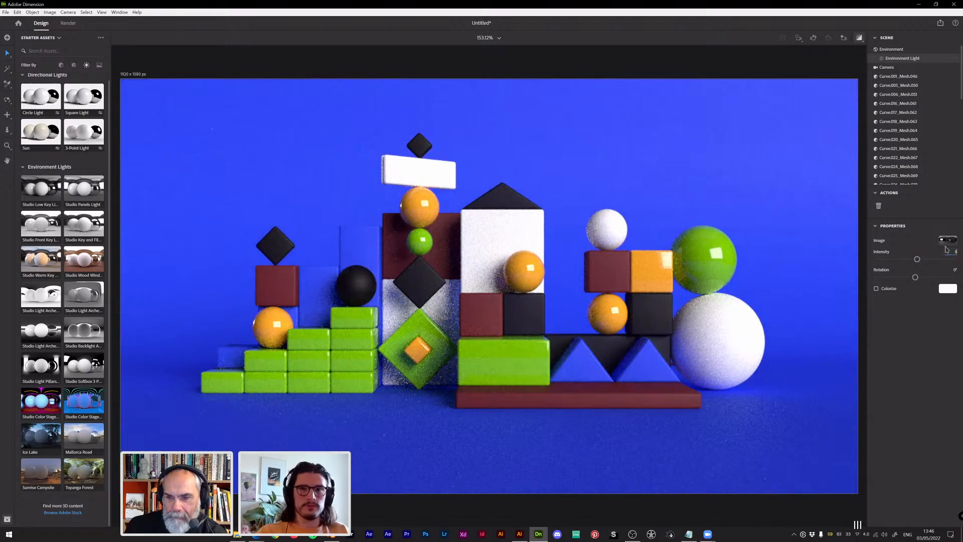
pyautogui.write('0')
pyautogui.press('Return')
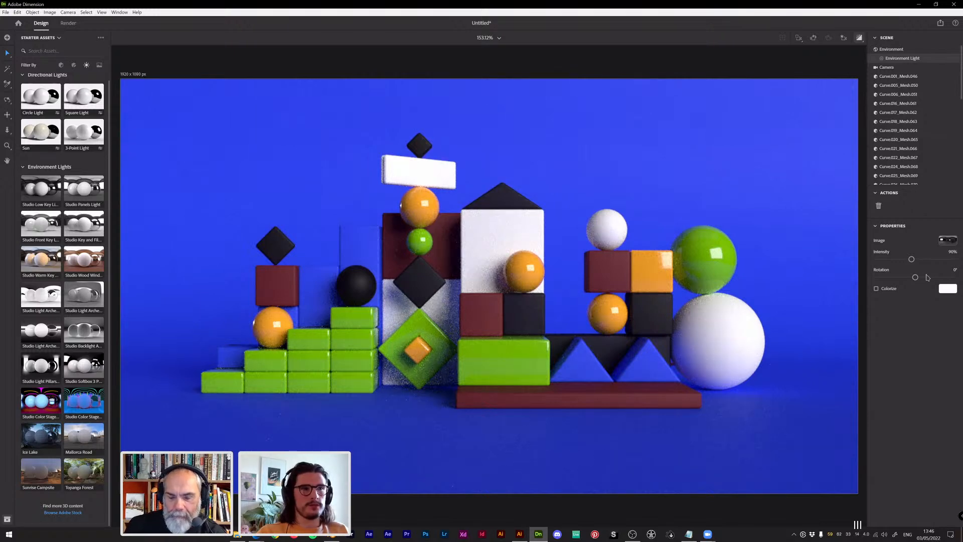
pyautogui.moveTo(916, 277); pyautogui.dragTo(930, 279)
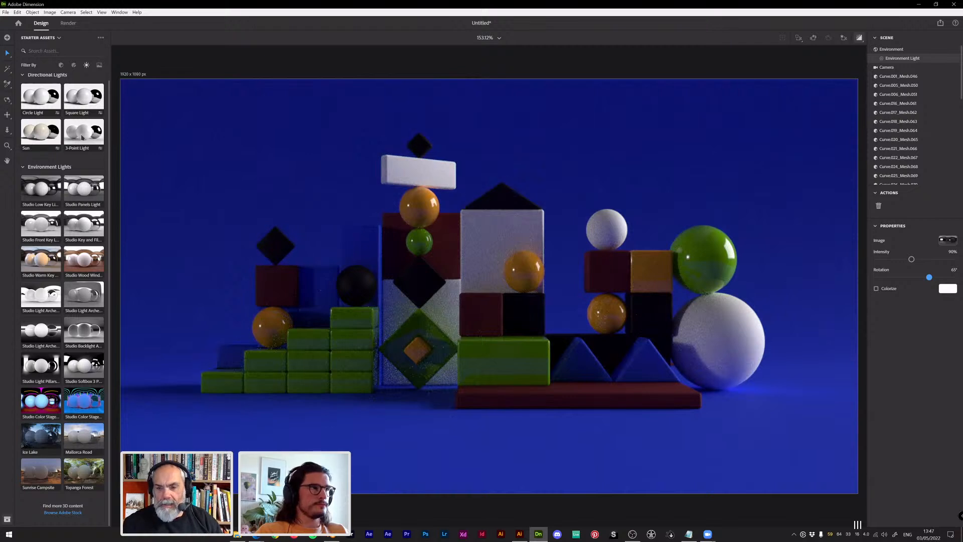
# Add a Circle Light directional light to the scene and delete its duplicate
pyautogui.scroll(1, 83, 136)
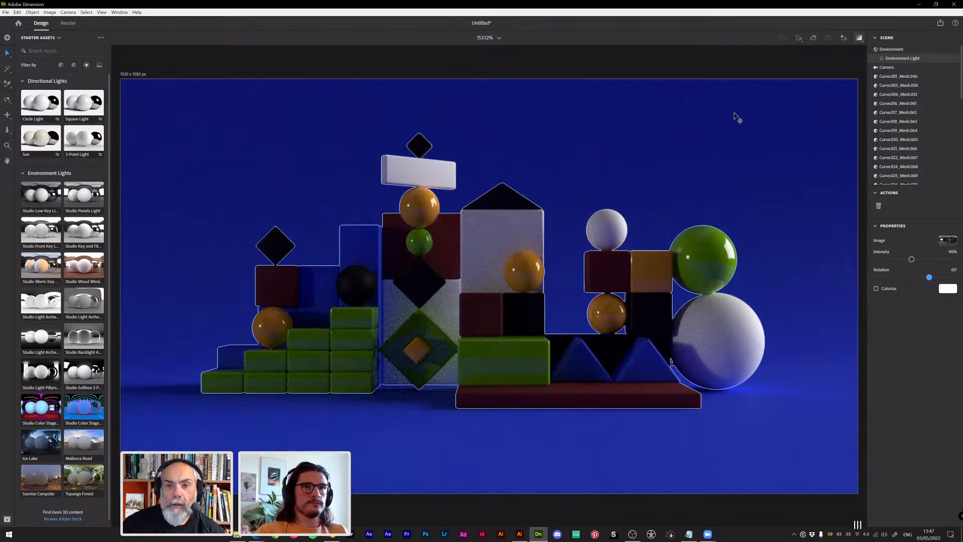
pyautogui.click(876, 49)
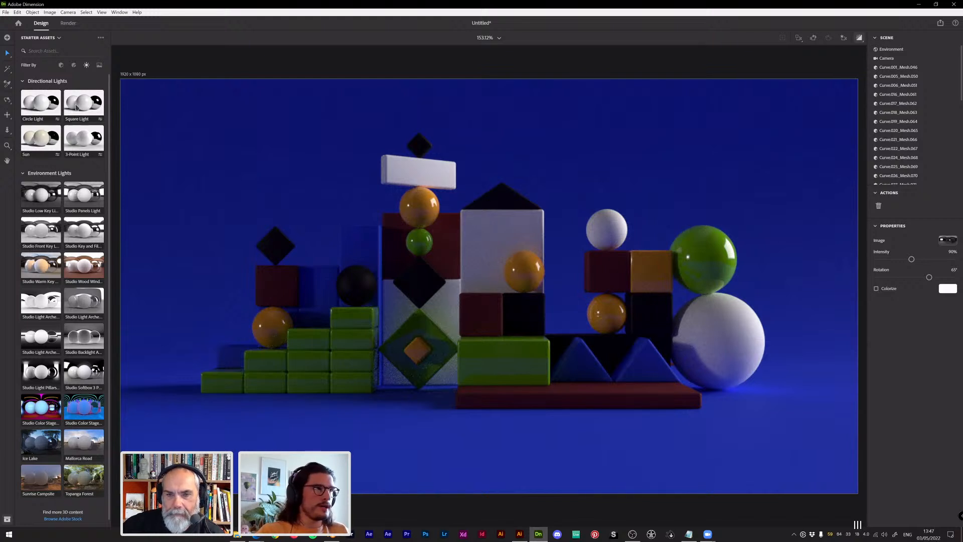
pyautogui.click(41, 104)
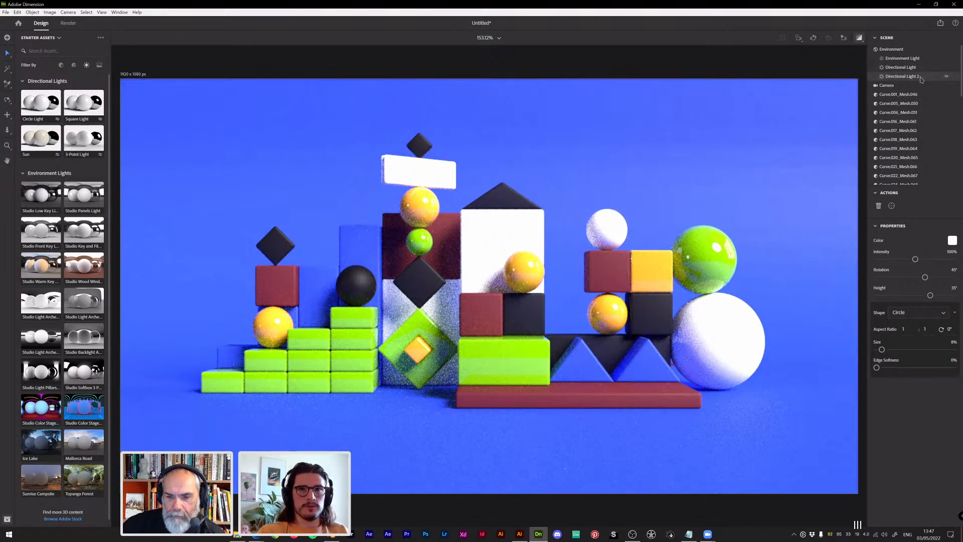
pyautogui.press('Delete')
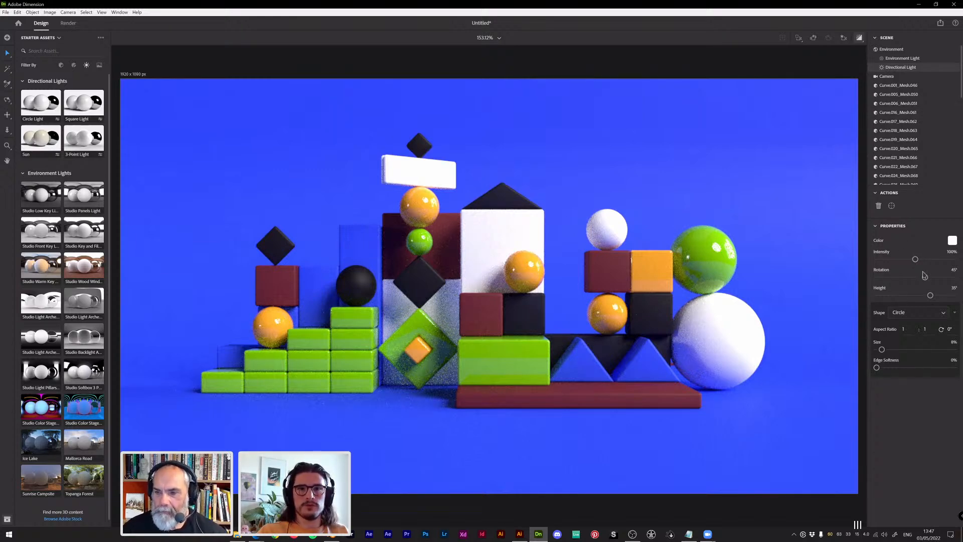
# Try the directional light at about -23° rotation, -34° height and 200% intensity
pyautogui.moveTo(925, 277); pyautogui.dragTo(901, 298)
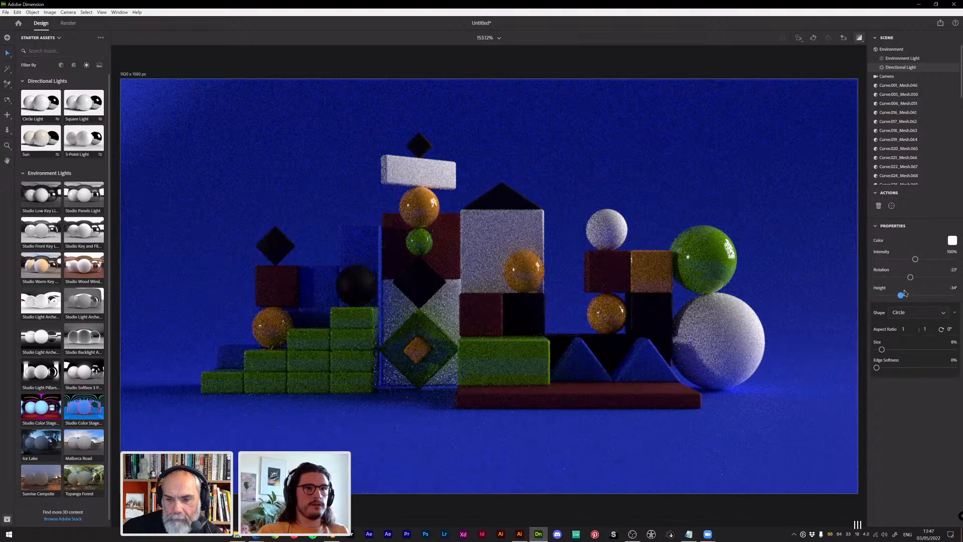
pyautogui.moveTo(918, 259); pyautogui.dragTo(938, 259)
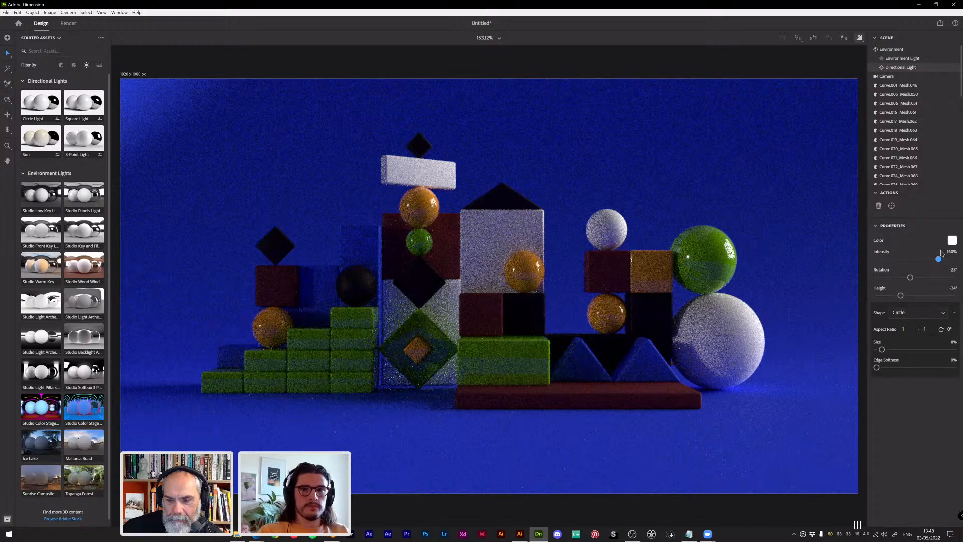
pyautogui.moveTo(939, 259); pyautogui.dragTo(953, 259)
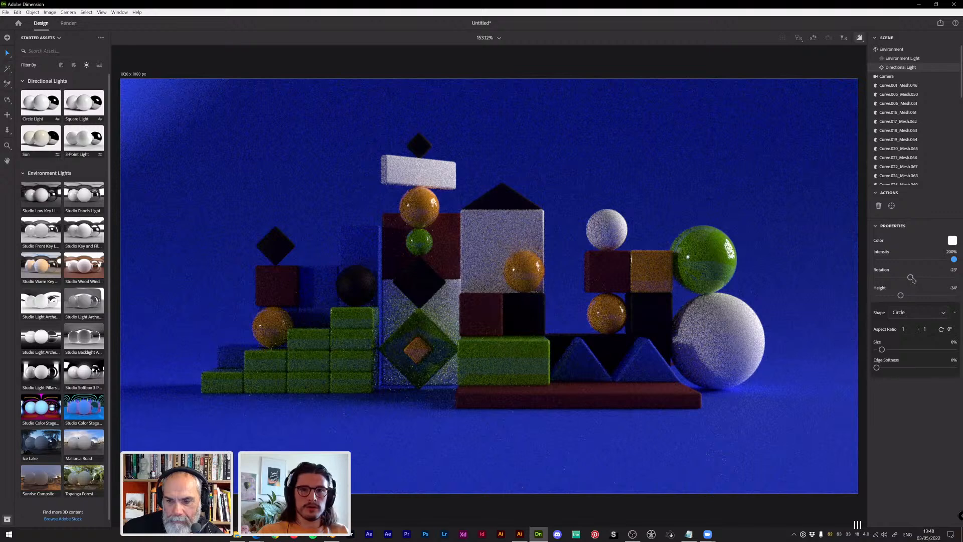
# Try directional light heights between about -52° and -12°, and settle on a height of about 3°
pyautogui.moveTo(901, 296); pyautogui.dragTo(892, 296)
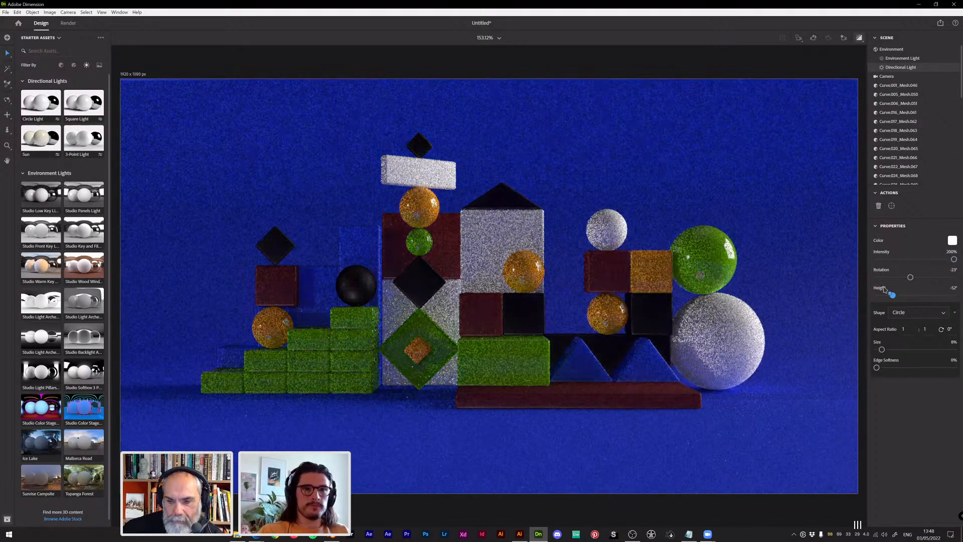
pyautogui.moveTo(893, 296); pyautogui.dragTo(908, 296)
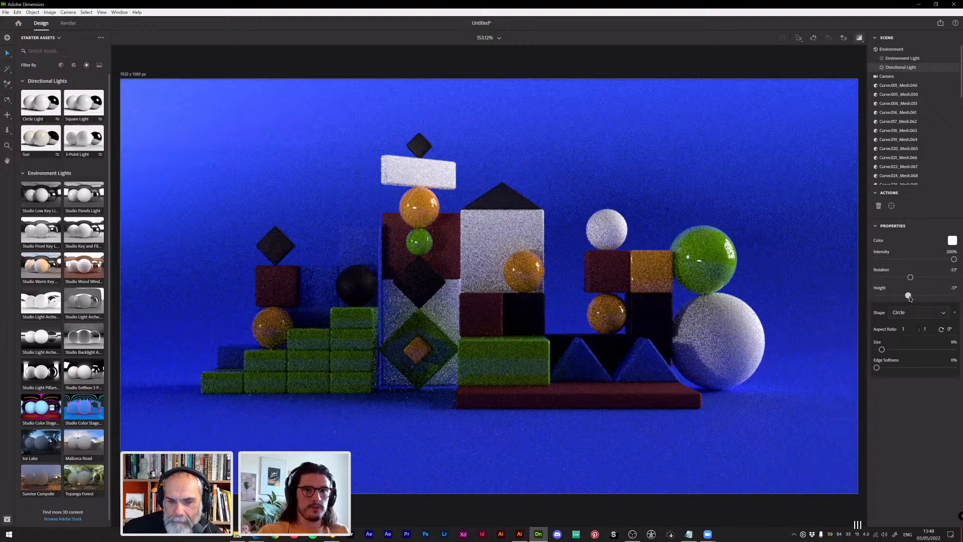
pyautogui.moveTo(908, 297); pyautogui.dragTo(910, 297)
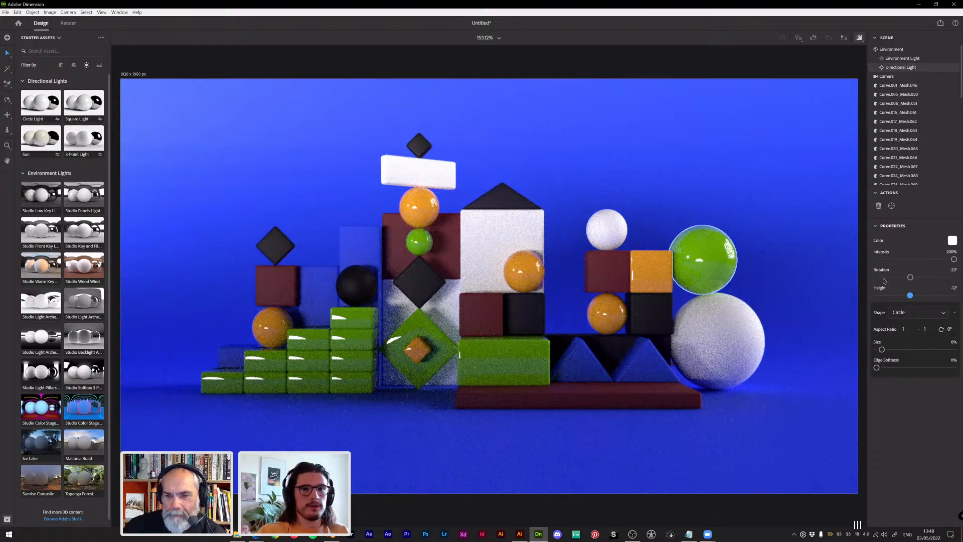
pyautogui.moveTo(910, 295); pyautogui.dragTo(906, 295)
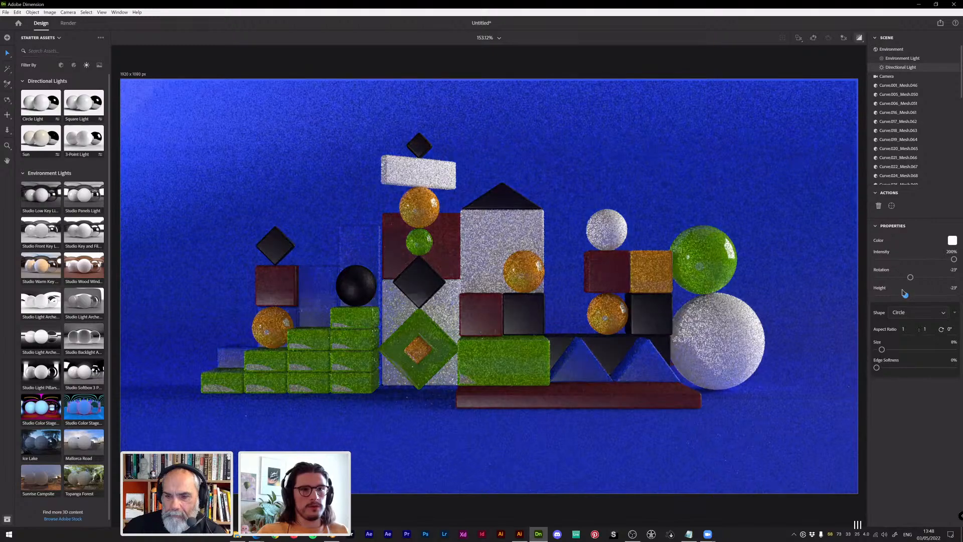
pyautogui.moveTo(907, 295); pyautogui.dragTo(917, 295)
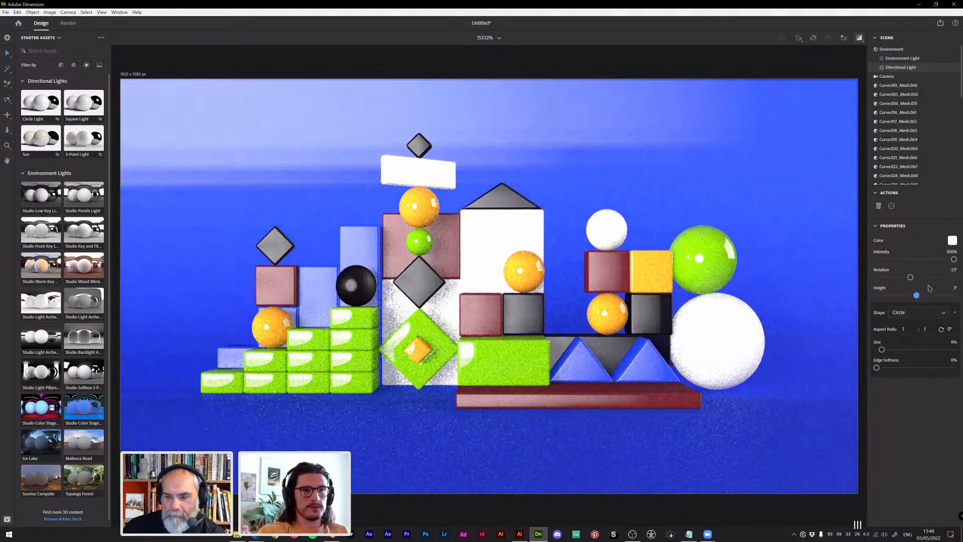
# Set the directional light's intensity to 100% and its rotation to about -75°
pyautogui.click(952, 252)
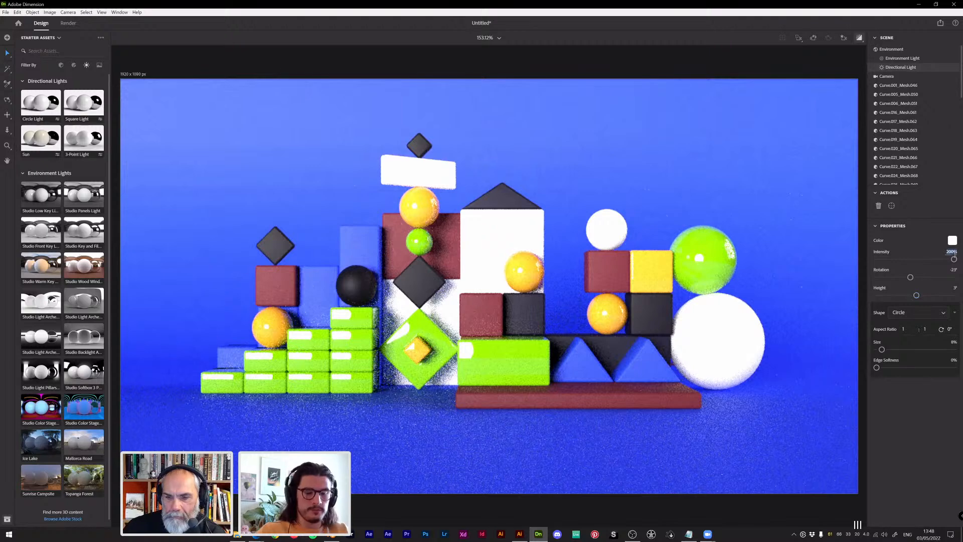
pyautogui.write('100')
pyautogui.press('Return')
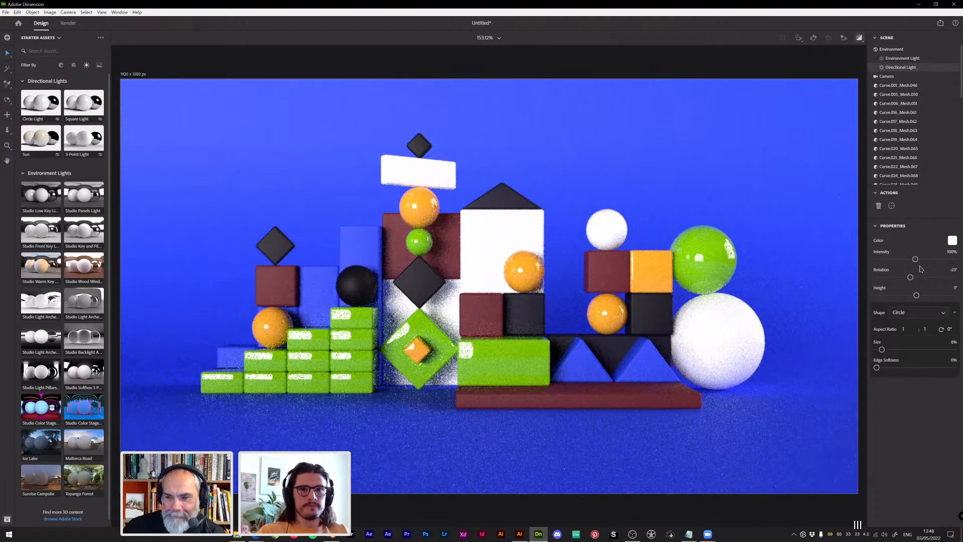
pyautogui.moveTo(911, 277); pyautogui.dragTo(895, 278)
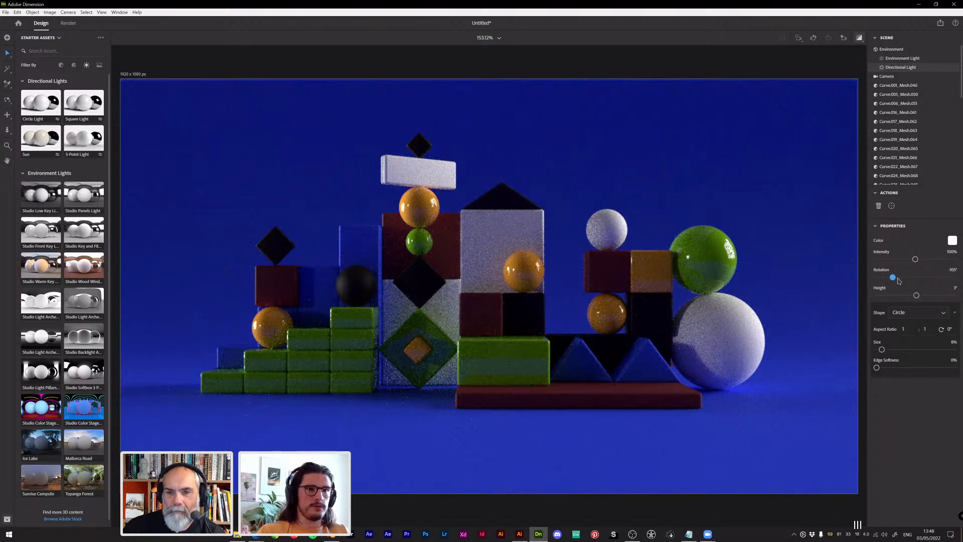
pyautogui.click(900, 279)
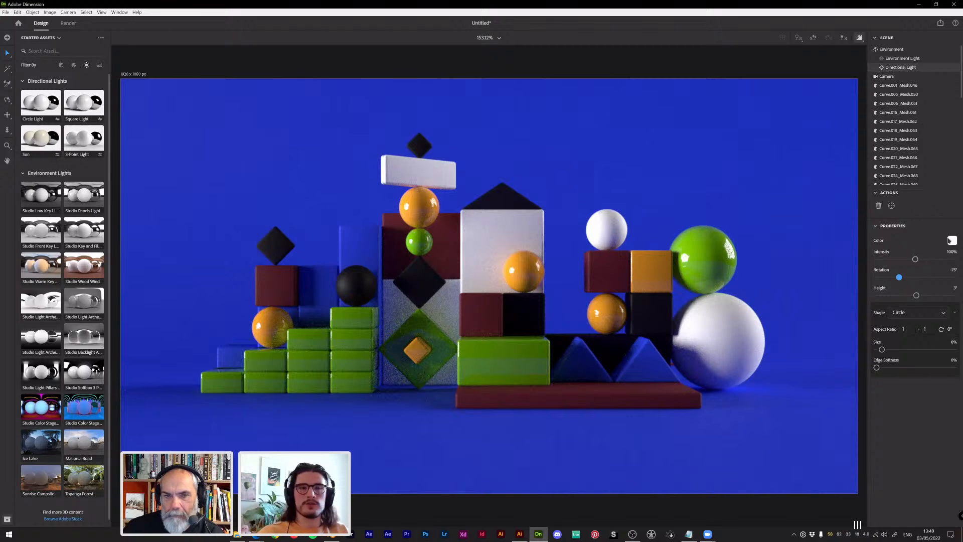
# Change the directional light's shape to Square and try sizes of about 58% and 1%
pyautogui.click(905, 316)
pyautogui.click(909, 337)
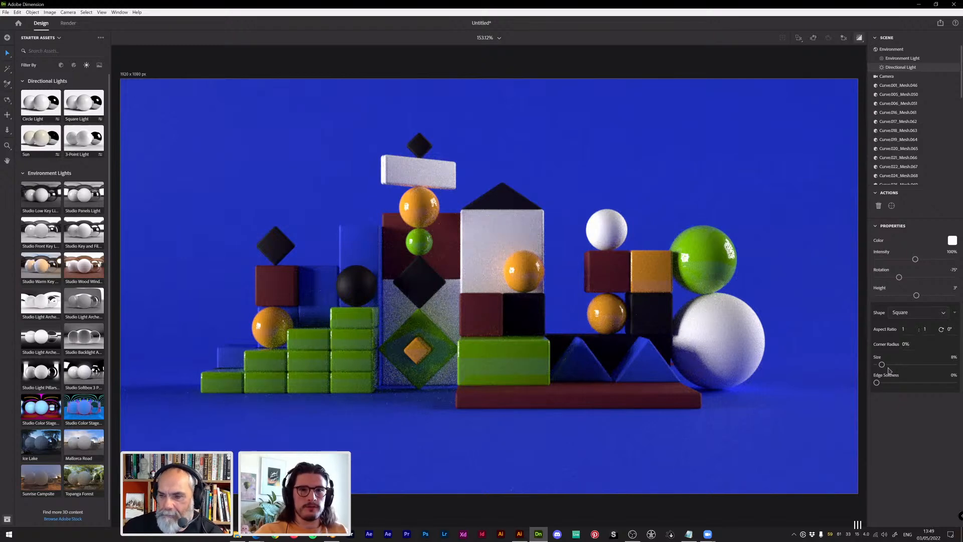
pyautogui.moveTo(884, 366); pyautogui.dragTo(921, 370)
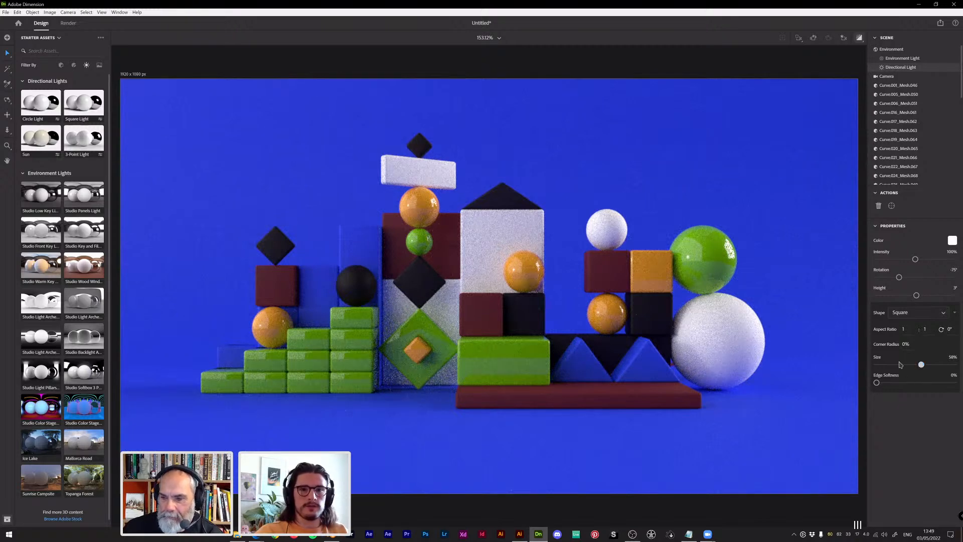
pyautogui.moveTo(921, 364); pyautogui.dragTo(875, 364)
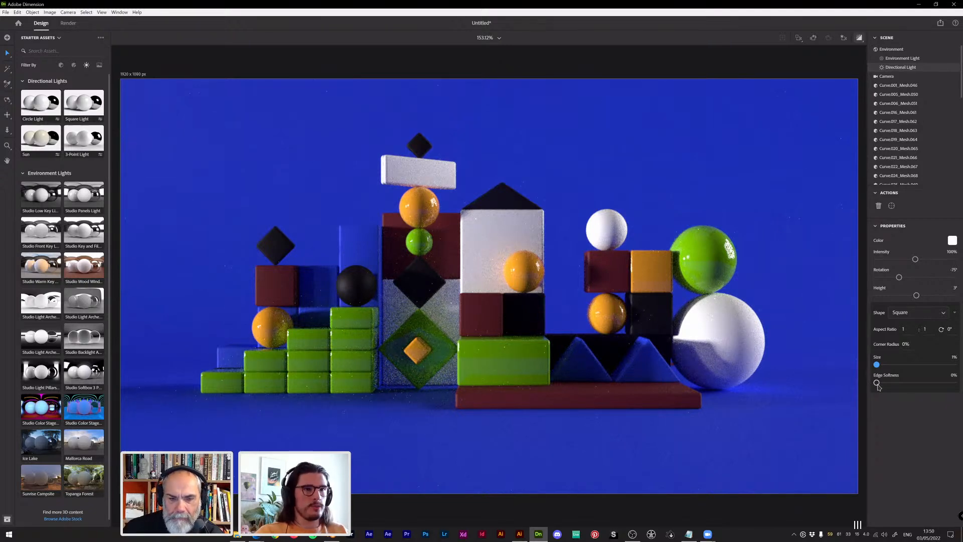
# Set the square light's size to about 21%, try edge softness of 10% and 53%, and leave softness at about 4%
pyautogui.moveTo(877, 384); pyautogui.dragTo(885, 383)
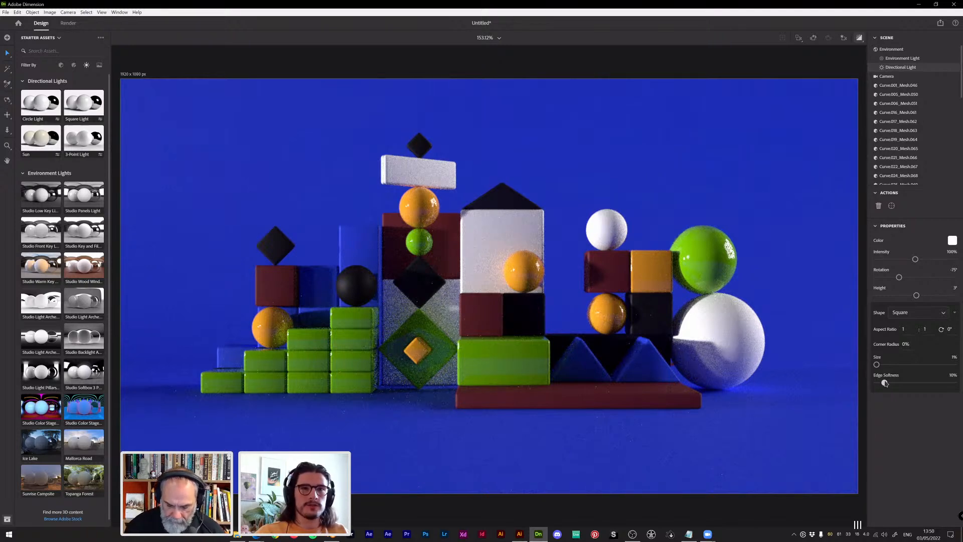
pyautogui.moveTo(876, 364); pyautogui.dragTo(892, 364)
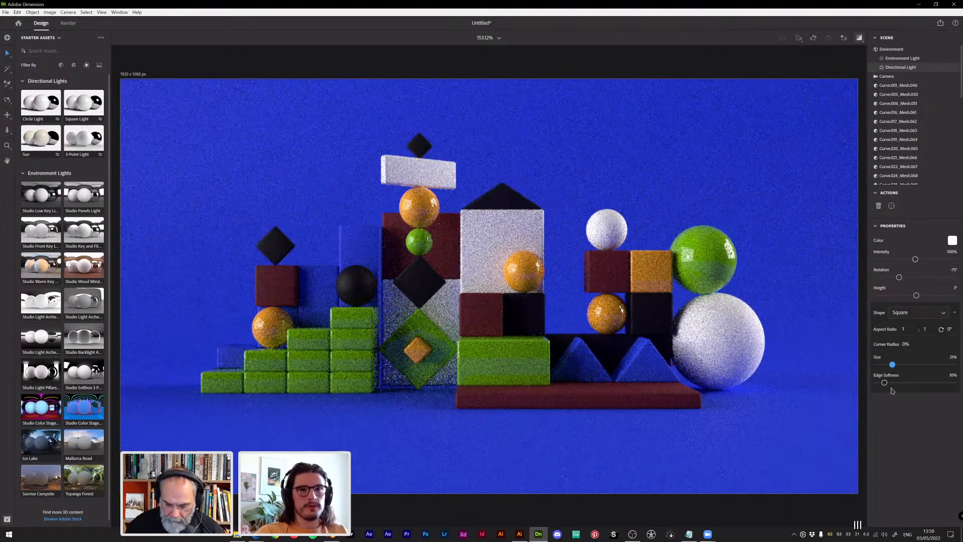
pyautogui.moveTo(885, 384)
pyautogui.mouseDown()
pyautogui.moveTo(935, 383)
pyautogui.moveTo(920, 394)
pyautogui.mouseUp()
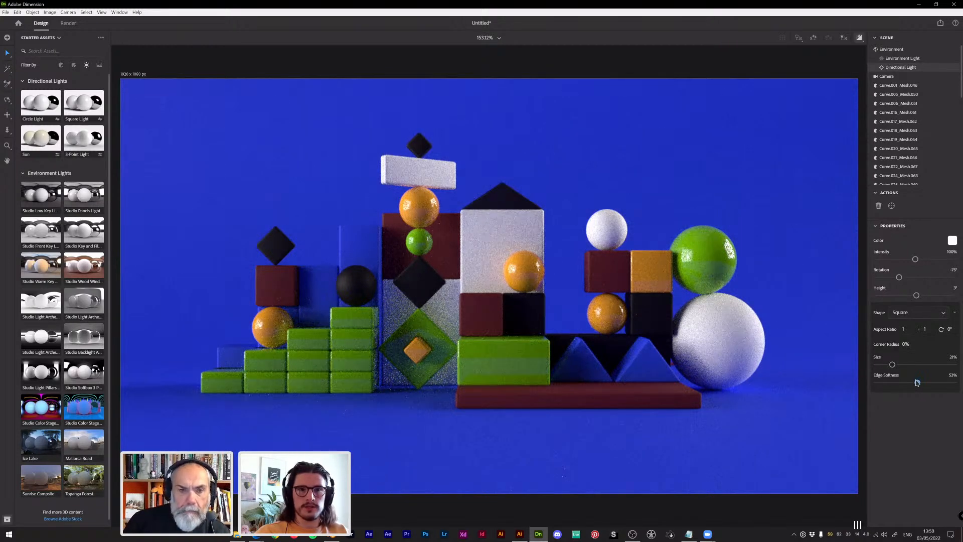
pyautogui.moveTo(917, 384); pyautogui.dragTo(880, 385)
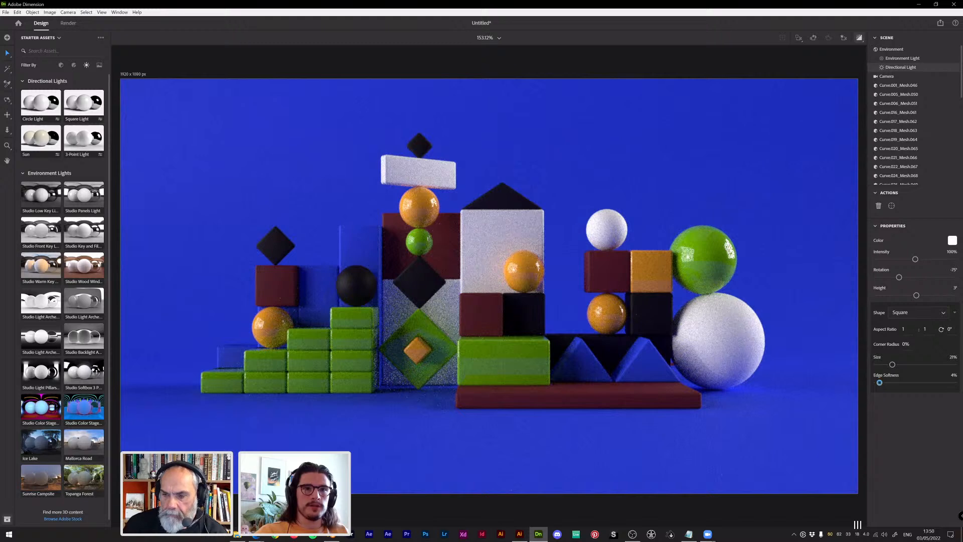
# Set the square directional light's aspect ratio to 0.1 : 5 and its size to about 6%
pyautogui.moveTo(904, 329)
pyautogui.mouseDown()
pyautogui.moveTo(929, 331)
pyautogui.moveTo(886, 331)
pyautogui.mouseUp()
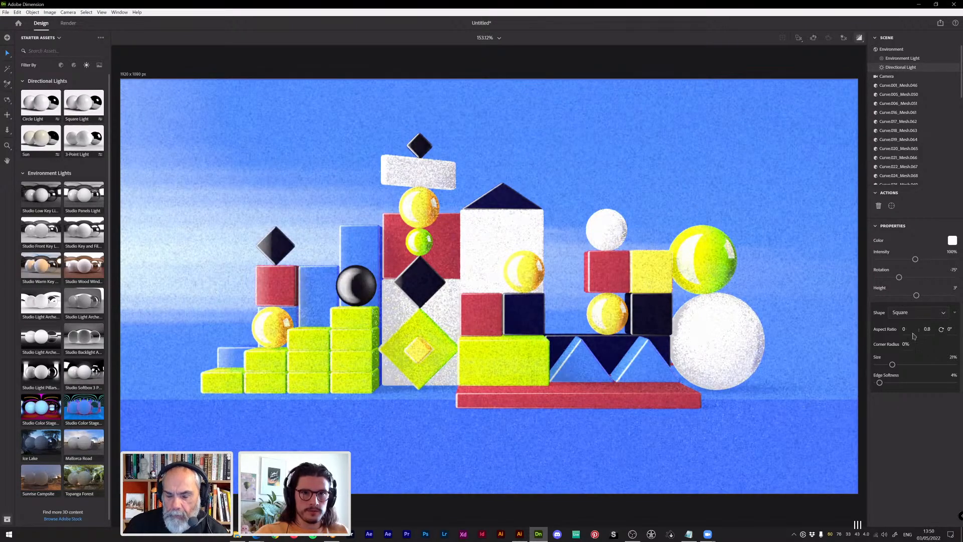
pyautogui.hotkey('ctrl', 'z')
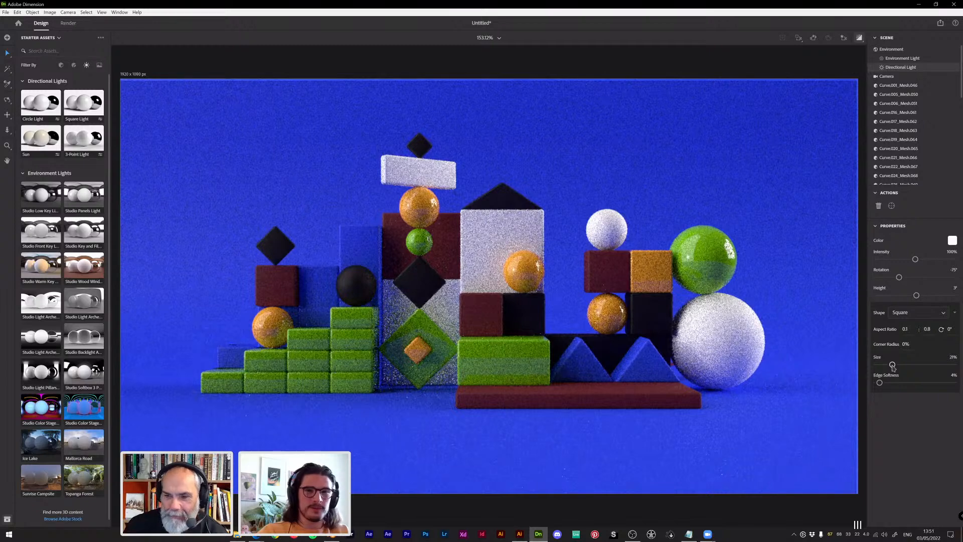
pyautogui.moveTo(893, 366); pyautogui.dragTo(880, 365)
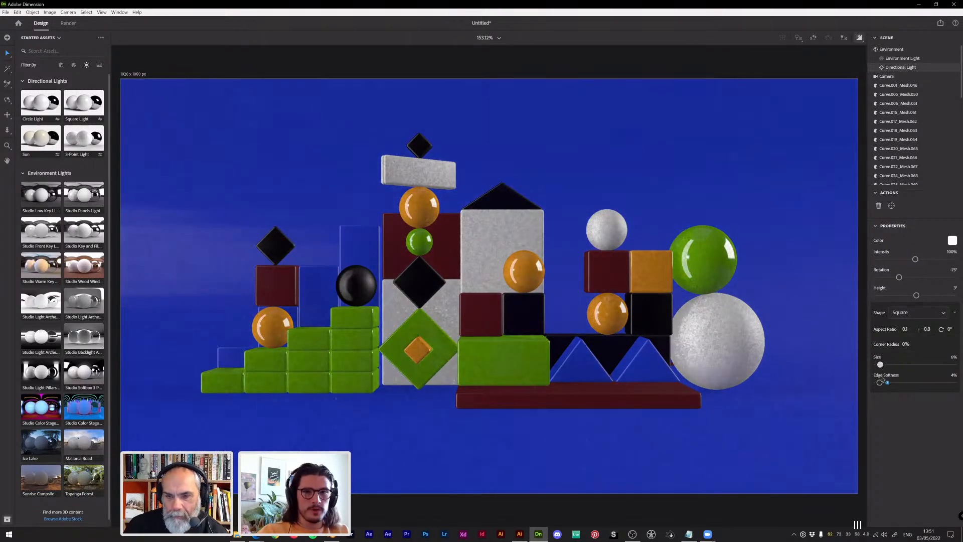
pyautogui.click(927, 329)
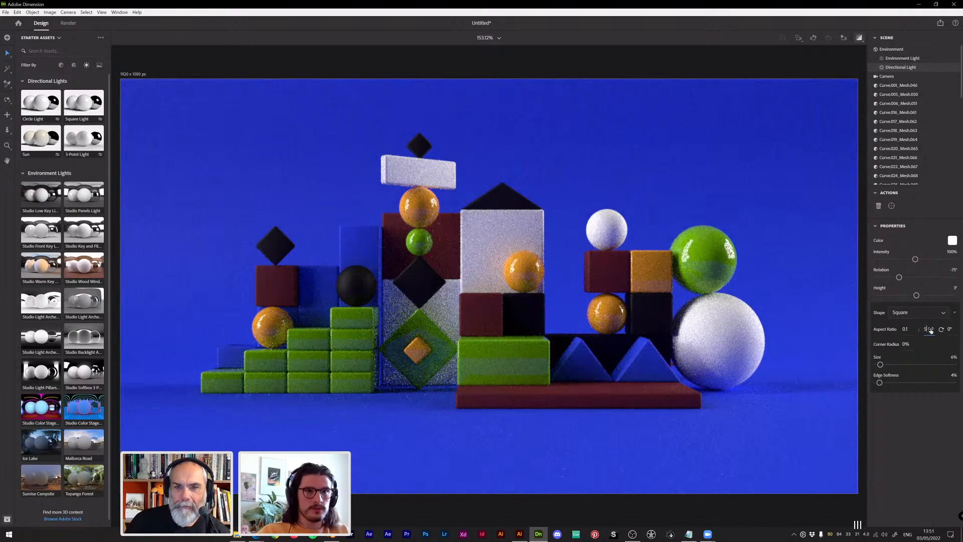
pyautogui.press('Return')
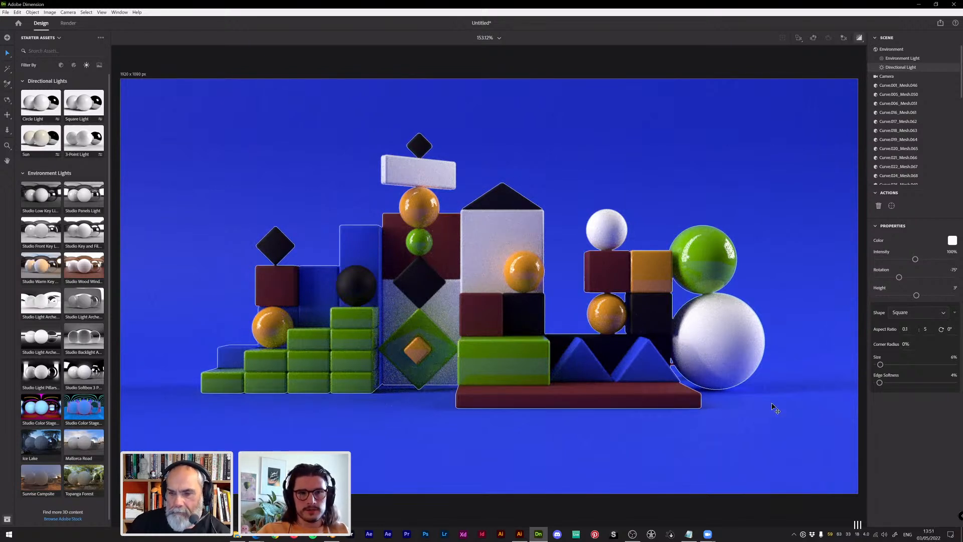
pyautogui.click(715, 413)
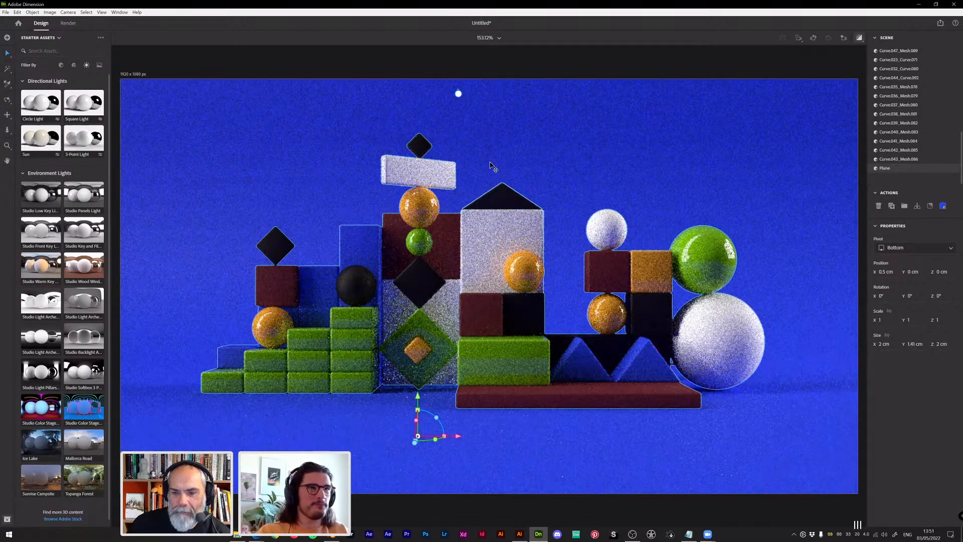
pyautogui.click(495, 227)
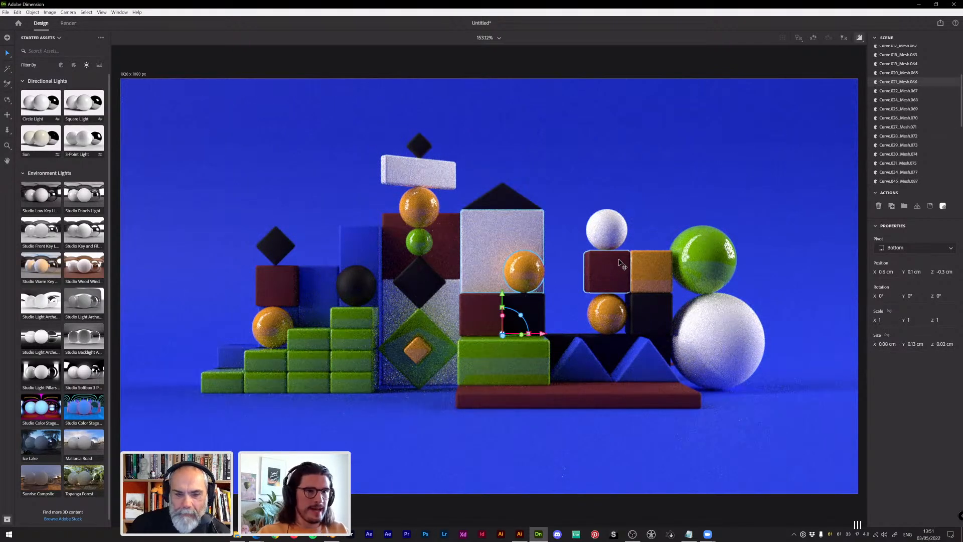
pyautogui.click(726, 258)
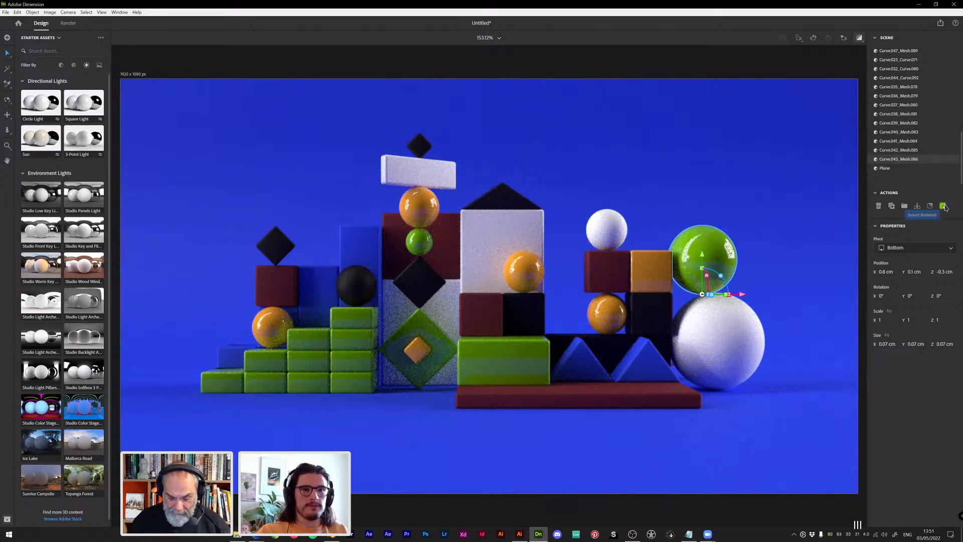
# Recolour the dark red block material to bright orange, hex FF6D2E, after trying lighter orange hues
pyautogui.click(492, 326)
pyautogui.doubleClick(491, 326)
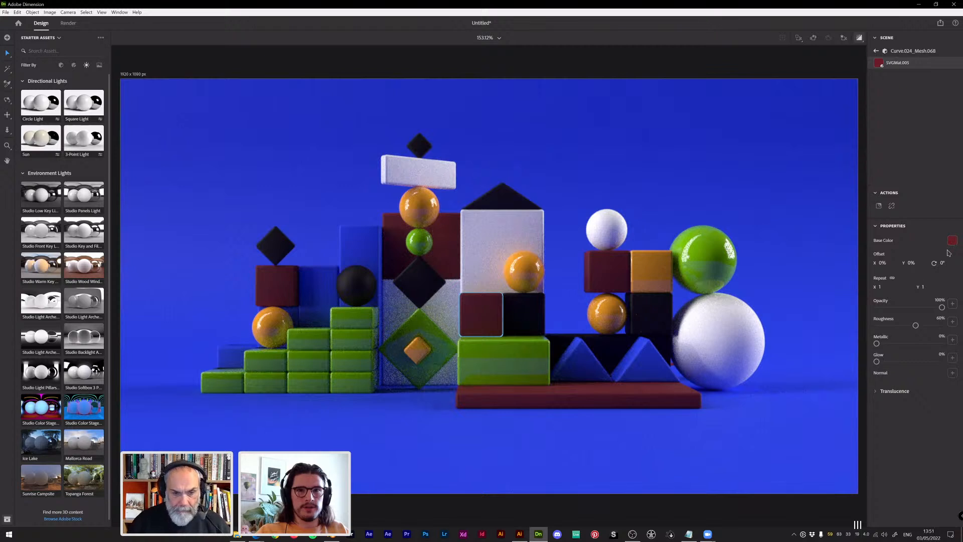
pyautogui.click(951, 241)
pyautogui.moveTo(872, 210)
pyautogui.mouseDown()
pyautogui.moveTo(868, 197)
pyautogui.moveTo(861, 224)
pyautogui.moveTo(930, 195)
pyautogui.moveTo(900, 187)
pyautogui.moveTo(930, 186)
pyautogui.mouseUp()
pyautogui.click(853, 279)
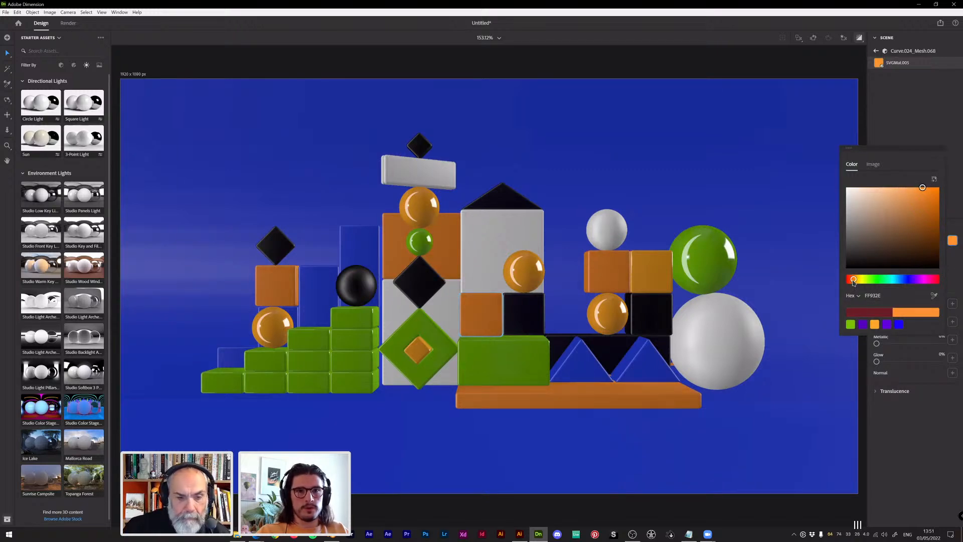
pyautogui.moveTo(853, 280); pyautogui.dragTo(851, 280)
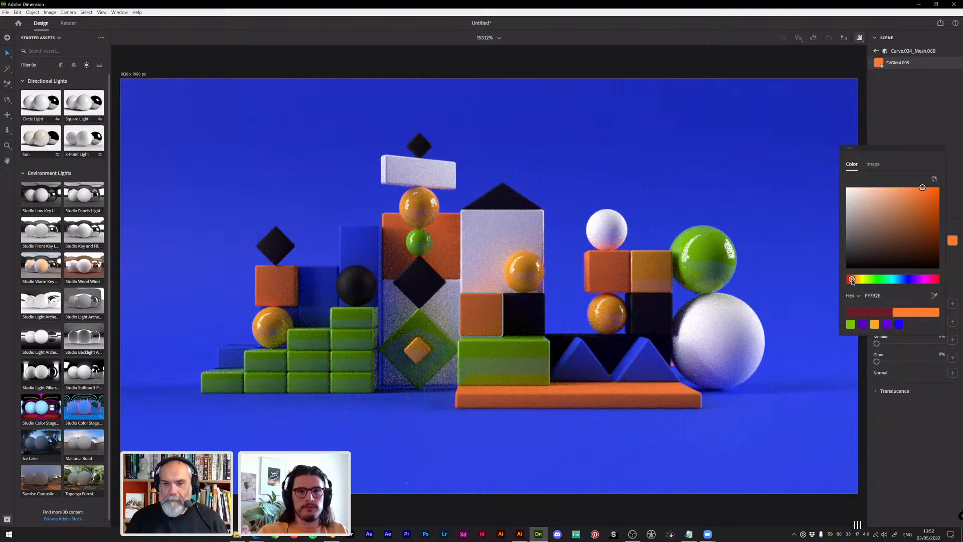
pyautogui.moveTo(851, 280); pyautogui.dragTo(850, 280)
pyautogui.click(851, 280)
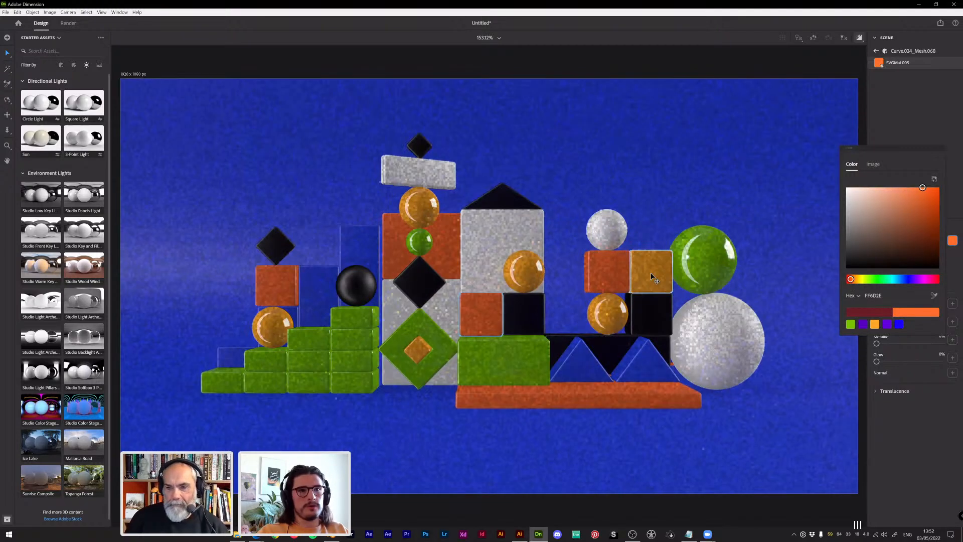
# Recolour the green block material, trying yellow-green hues such as B2C200 before choosing teal, hex 00C295
pyautogui.click(529, 362)
pyautogui.click(943, 206)
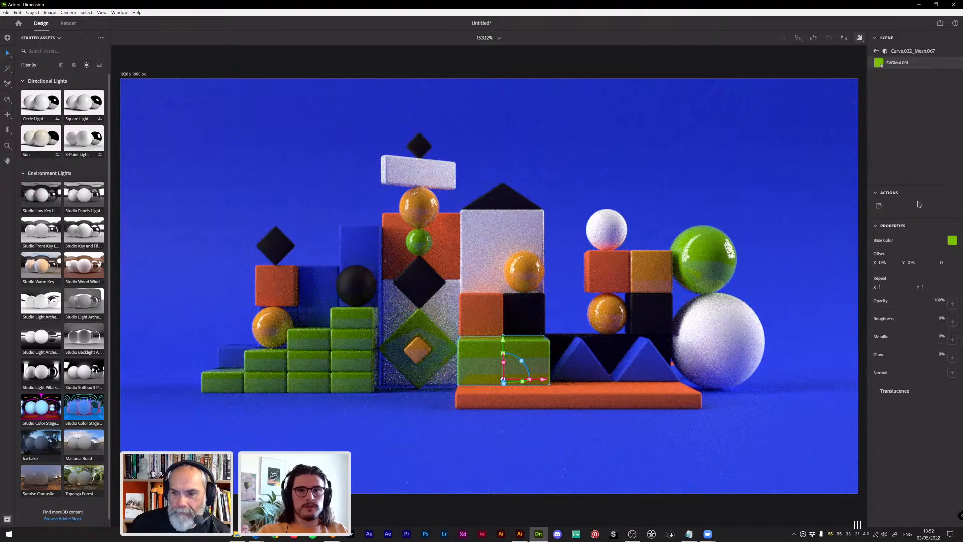
pyautogui.click(952, 241)
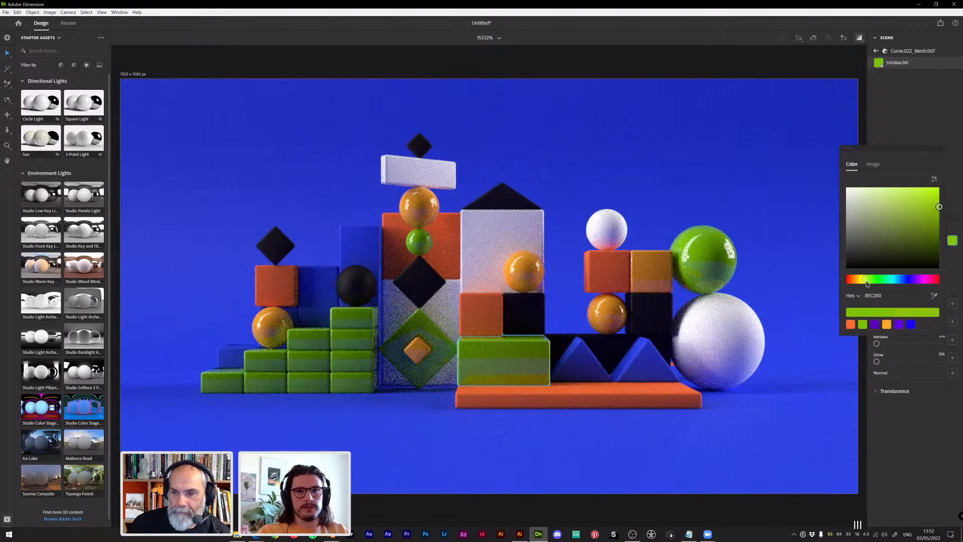
pyautogui.click(864, 280)
pyautogui.moveTo(866, 280); pyautogui.dragTo(866, 280)
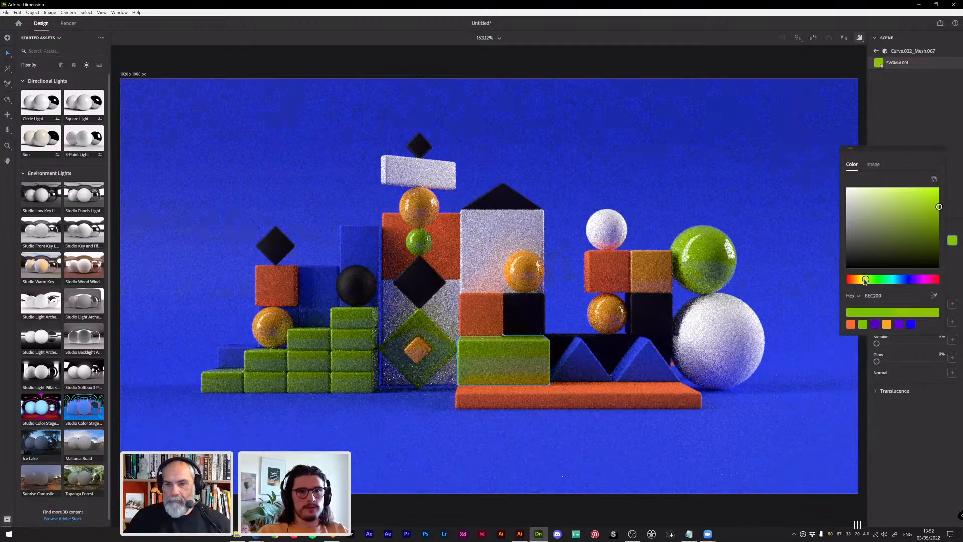
pyautogui.moveTo(865, 279); pyautogui.dragTo(863, 280)
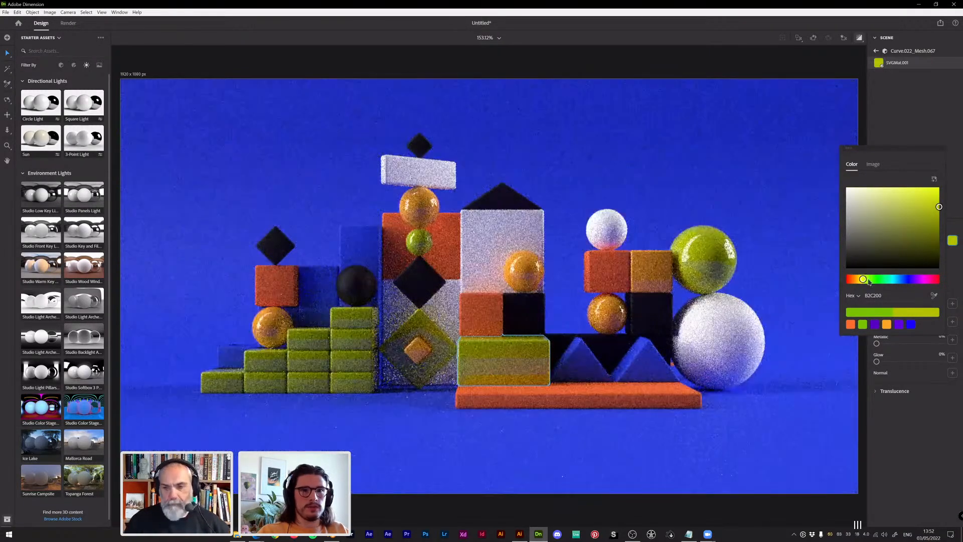
pyautogui.moveTo(870, 280); pyautogui.dragTo(889, 281)
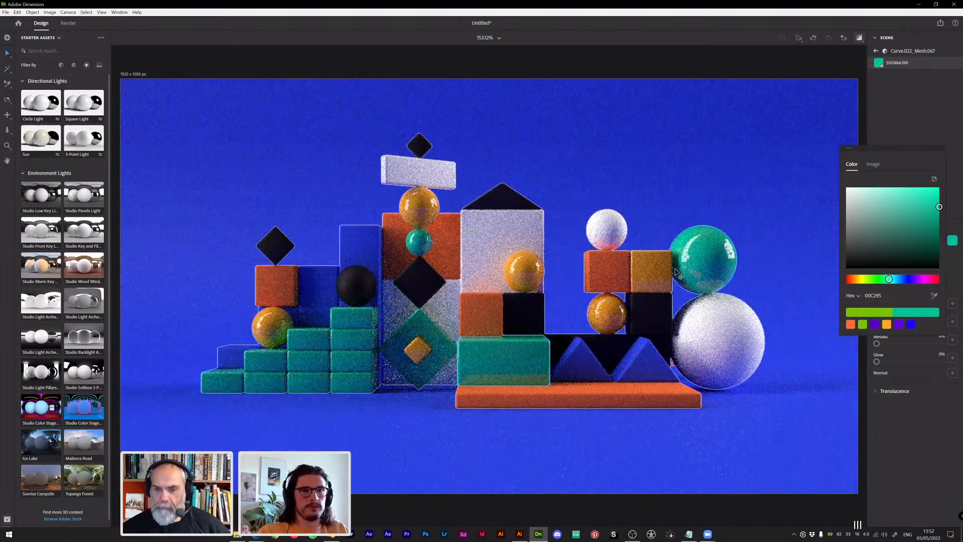
pyautogui.click(899, 405)
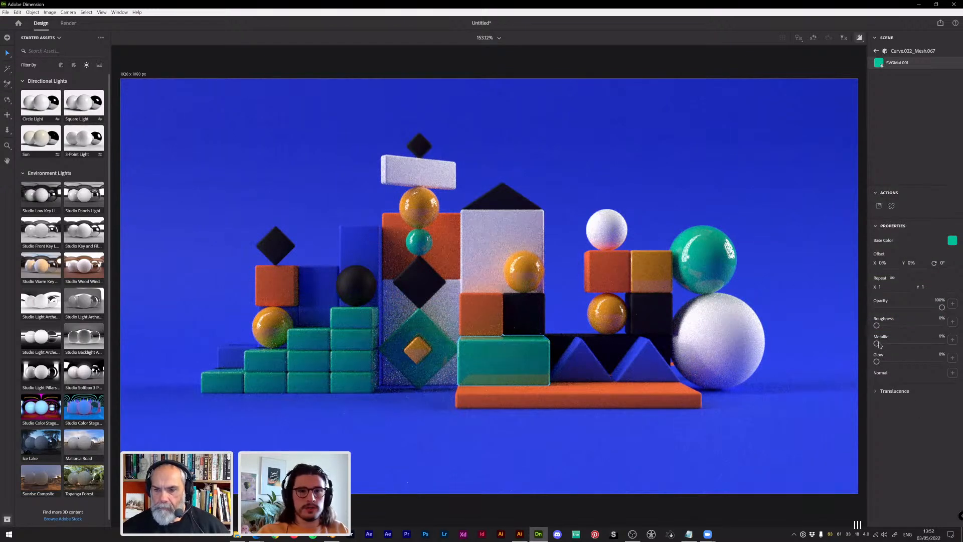
# Try a metallic value of about 94% on the teal material and return it to 0%
pyautogui.click(951, 304)
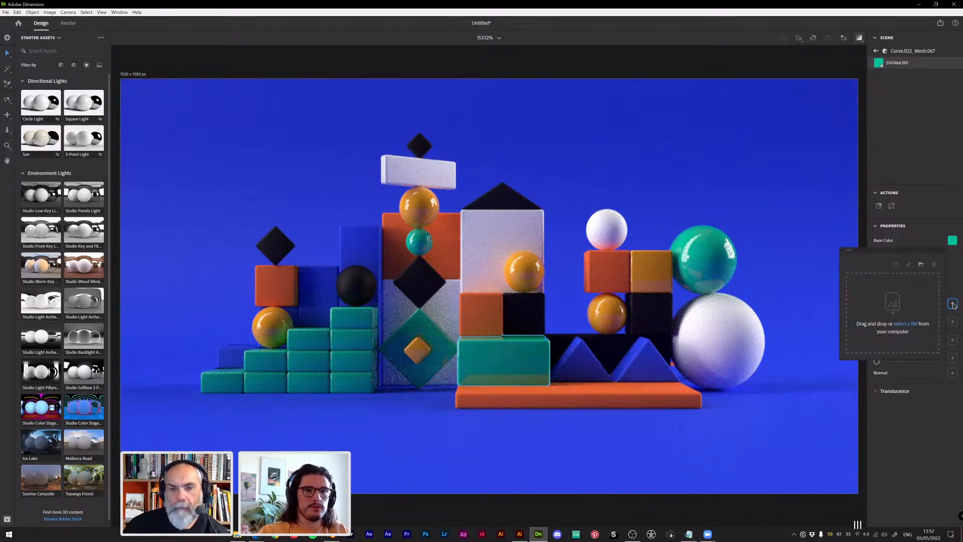
pyautogui.click(953, 305)
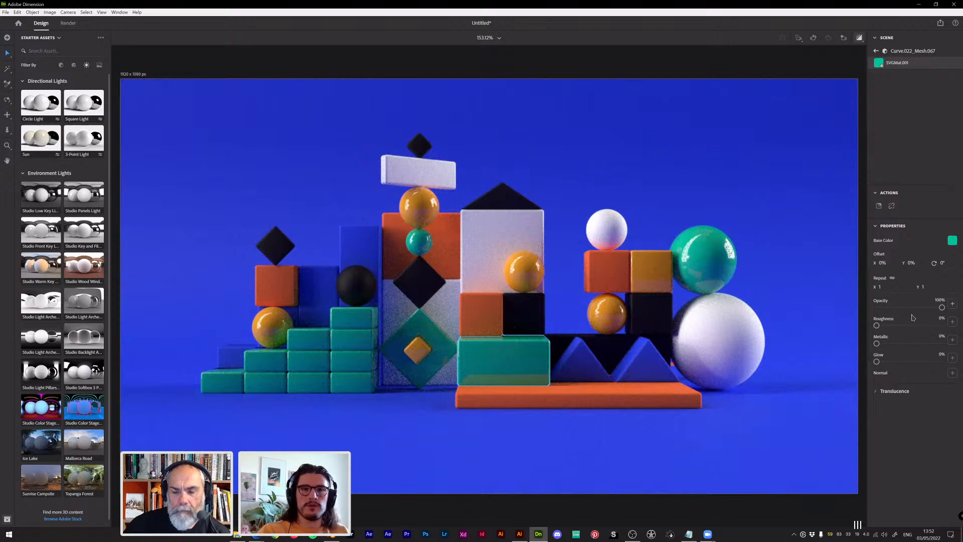
pyautogui.moveTo(876, 326); pyautogui.dragTo(938, 343)
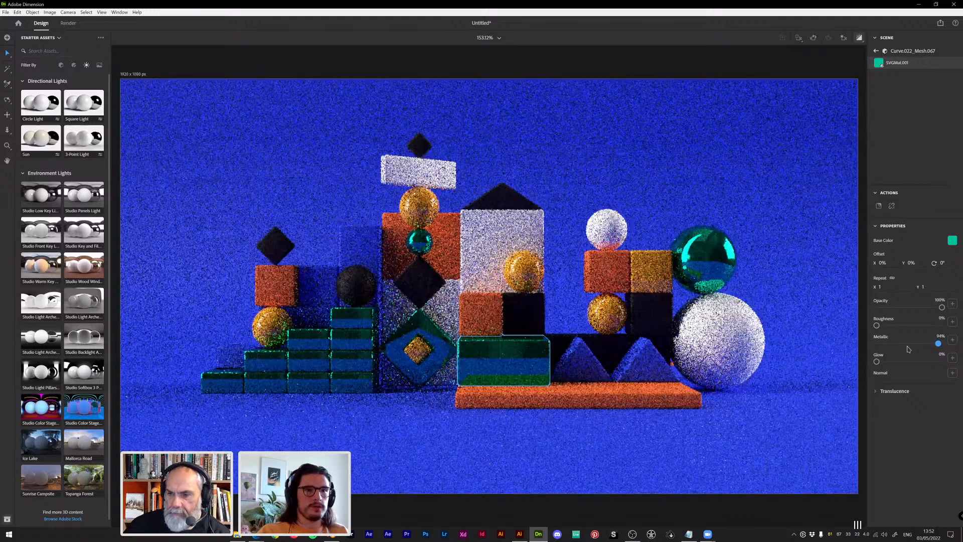
pyautogui.moveTo(903, 343); pyautogui.dragTo(876, 344)
# Make the large white sphere's material mirror-like with 100% metallic and 0% roughness
pyautogui.click(714, 317)
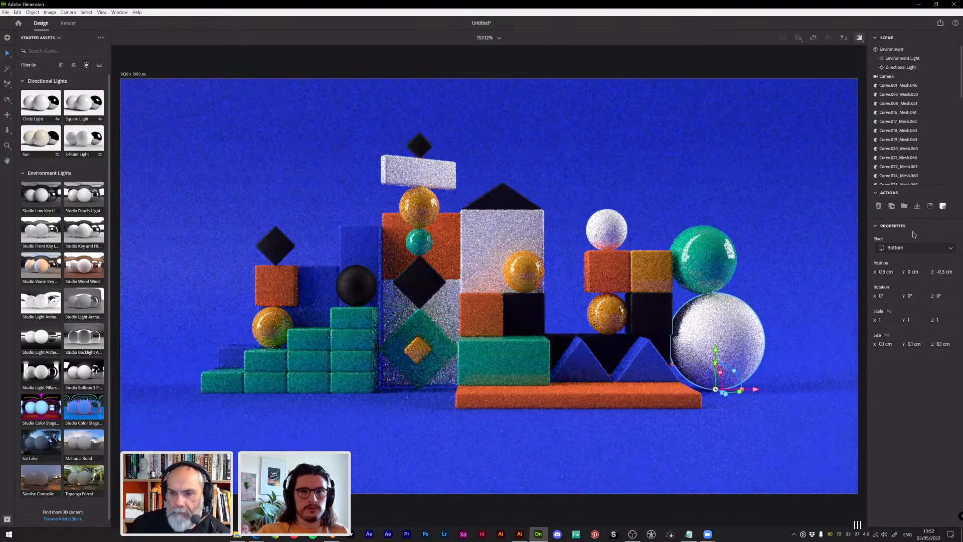
pyautogui.click(944, 206)
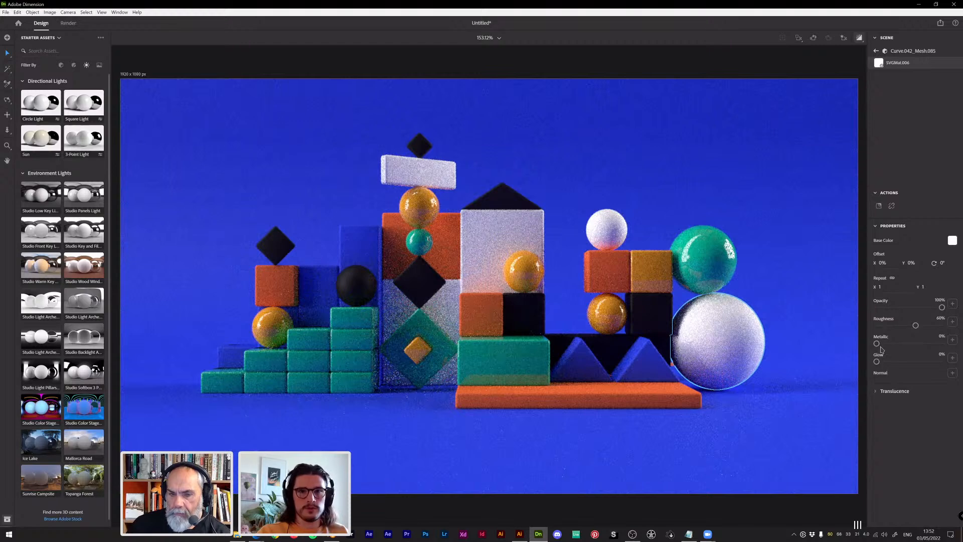
pyautogui.moveTo(877, 343)
pyautogui.mouseDown()
pyautogui.moveTo(958, 347)
pyautogui.moveTo(870, 326)
pyautogui.mouseUp()
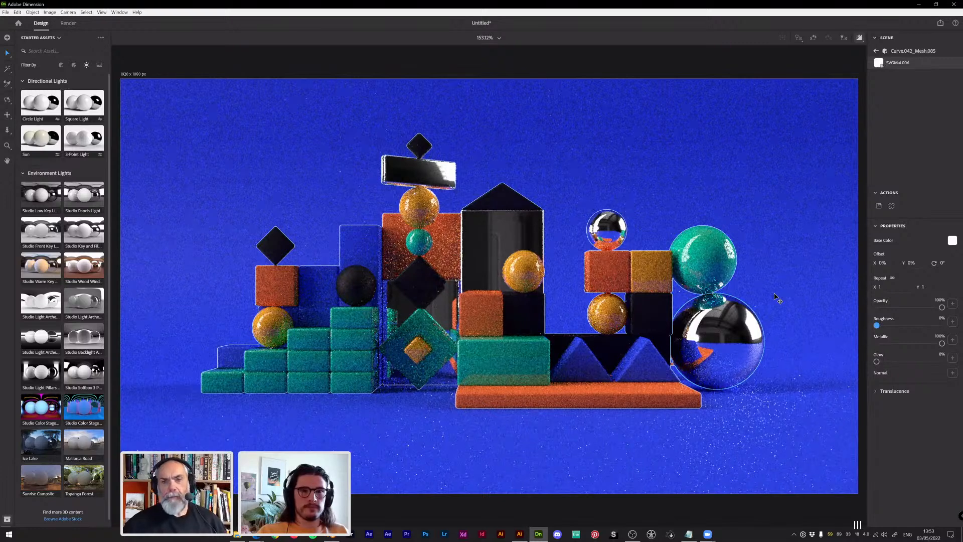
pyautogui.click(757, 410)
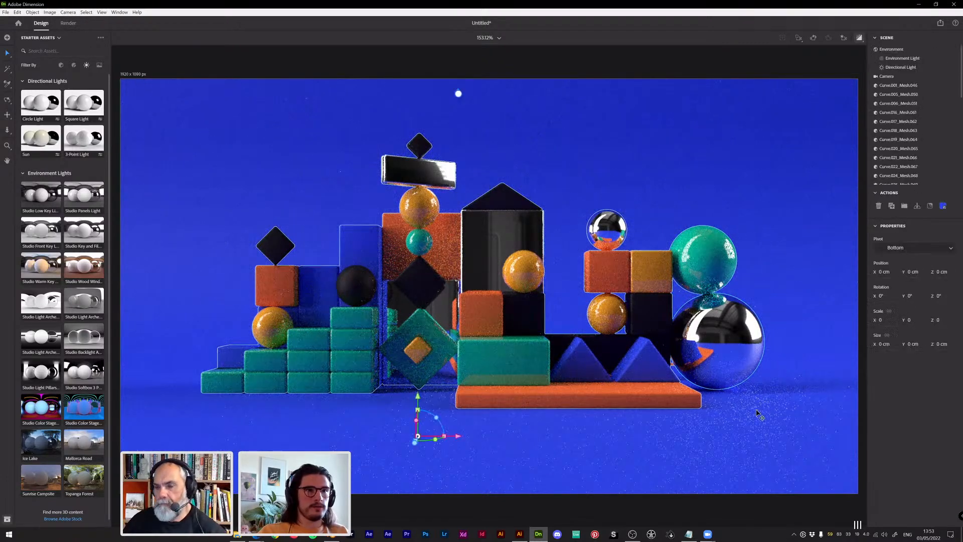
pyautogui.moveTo(753, 420); pyautogui.dragTo(751, 421)
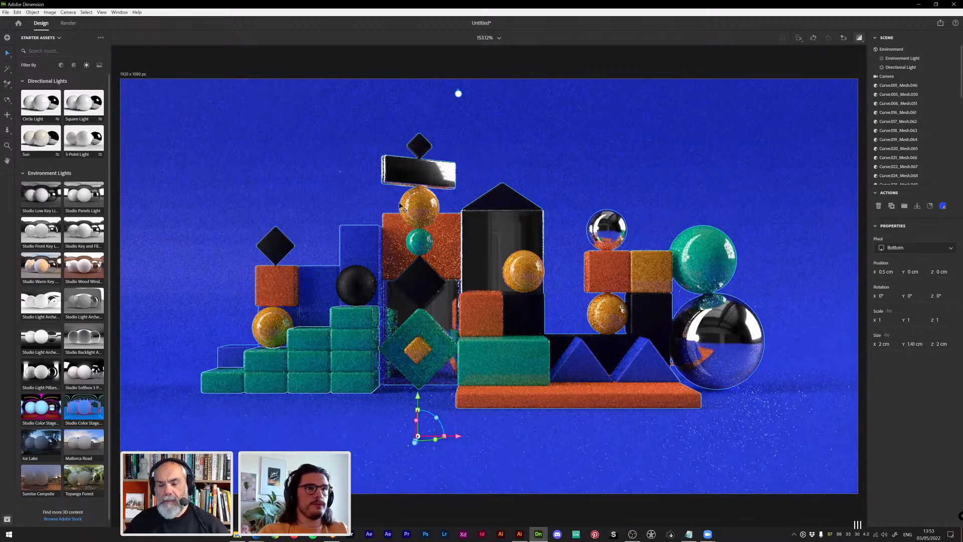
pyautogui.click(301, 375)
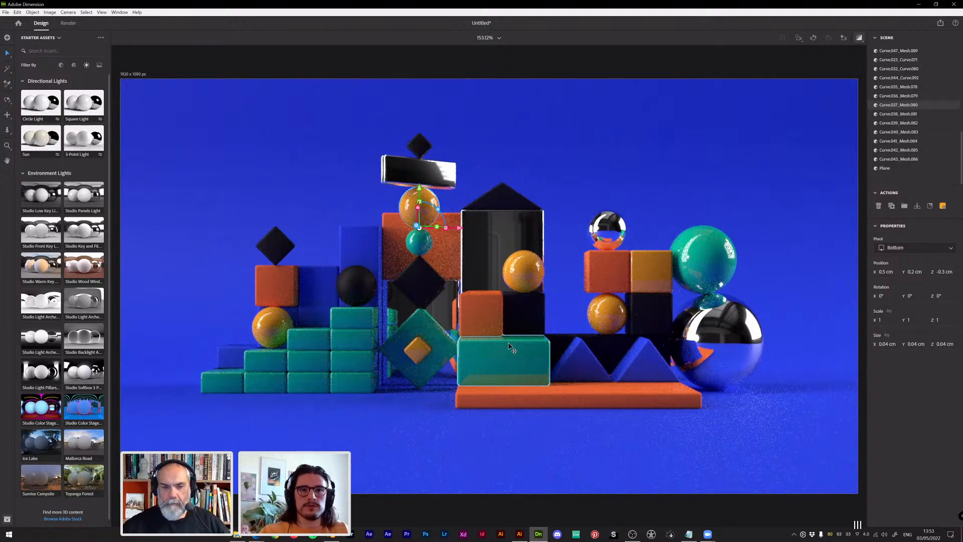
pyautogui.click(729, 340)
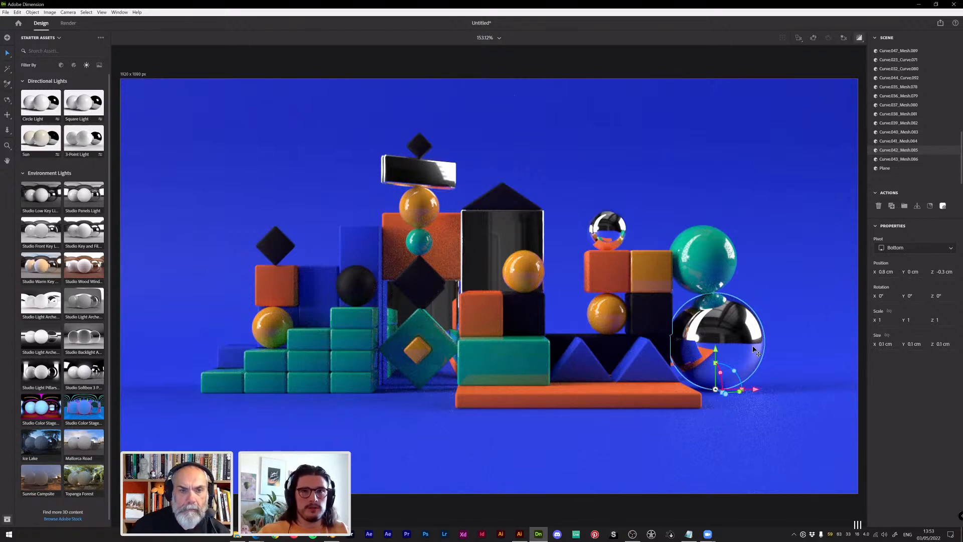
# Switch the environment light off to examine the directional light's reflections on the chrome objects, and switch it back on
pyautogui.scroll(10, 930, 135)
pyautogui.click(902, 58)
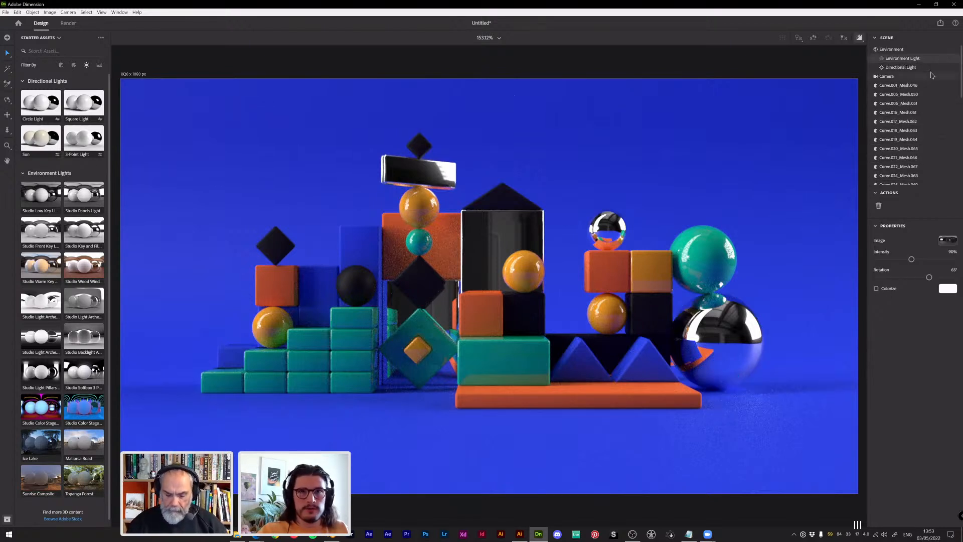
pyautogui.click(947, 58)
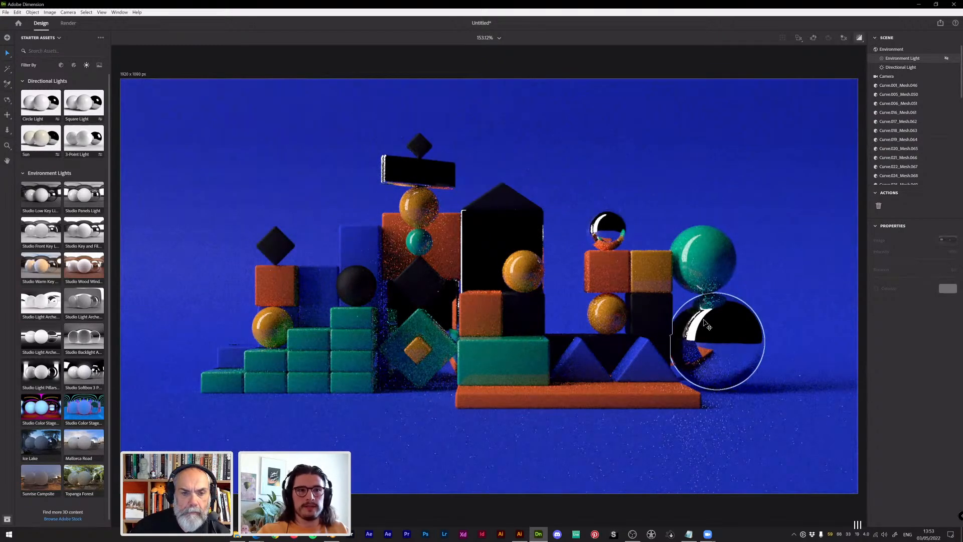
pyautogui.hotkey('ctrl', 'a')
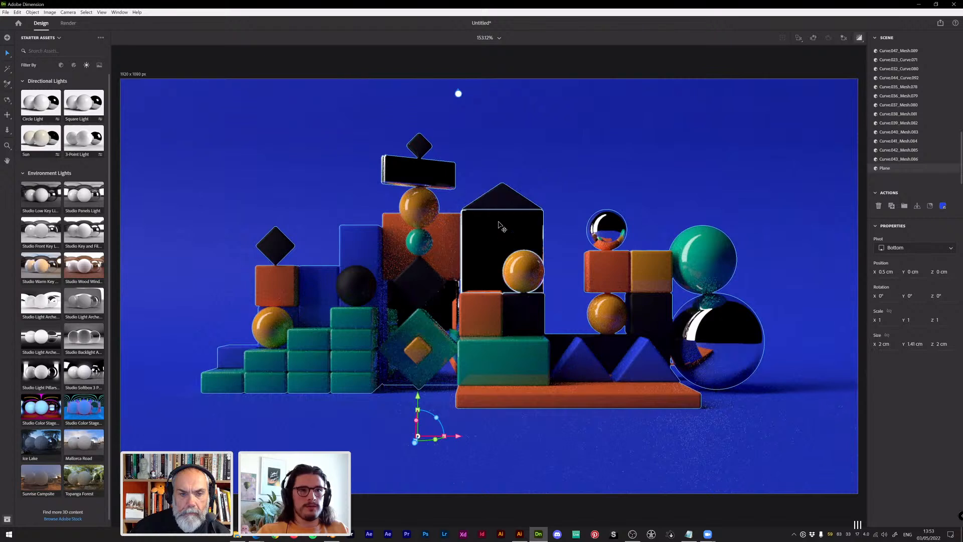
pyautogui.click(499, 231)
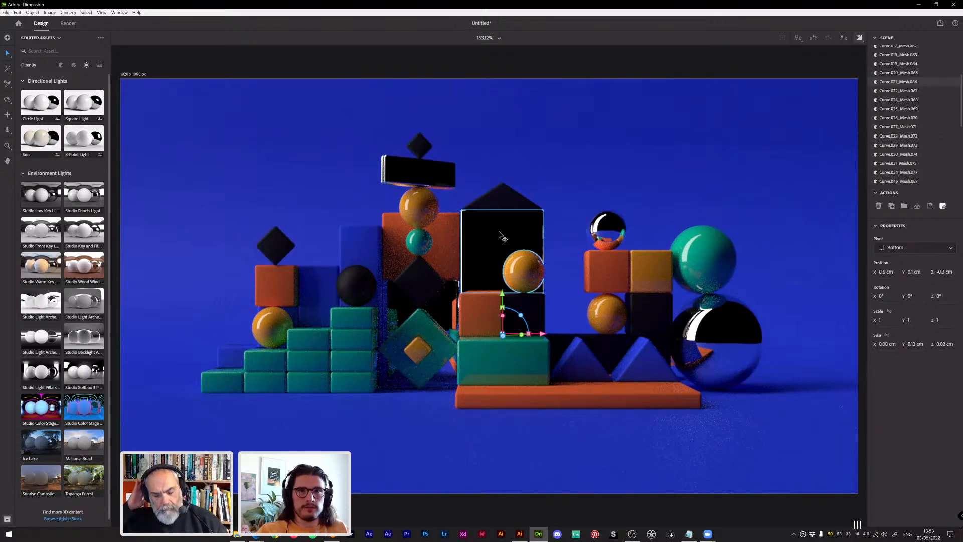
pyautogui.scroll(3, 893, 115)
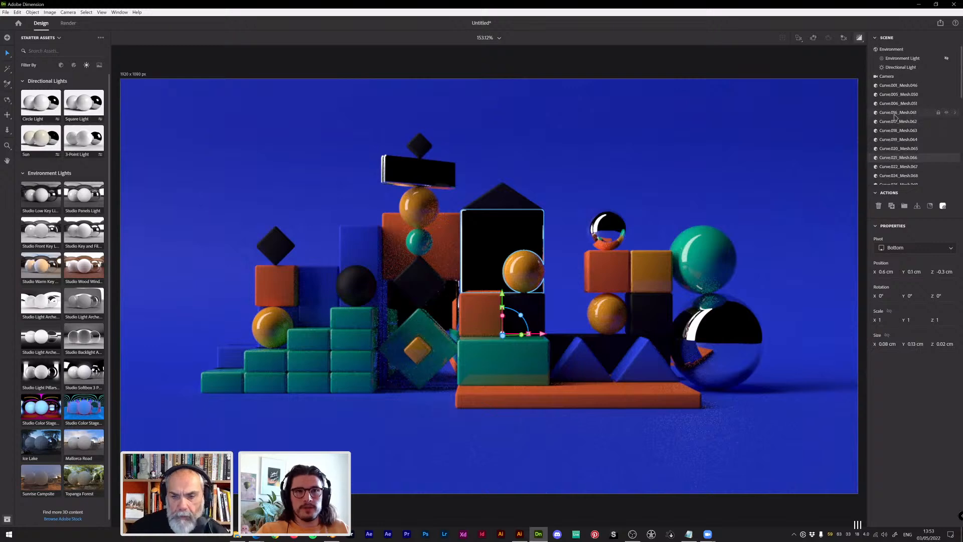
pyautogui.click(946, 59)
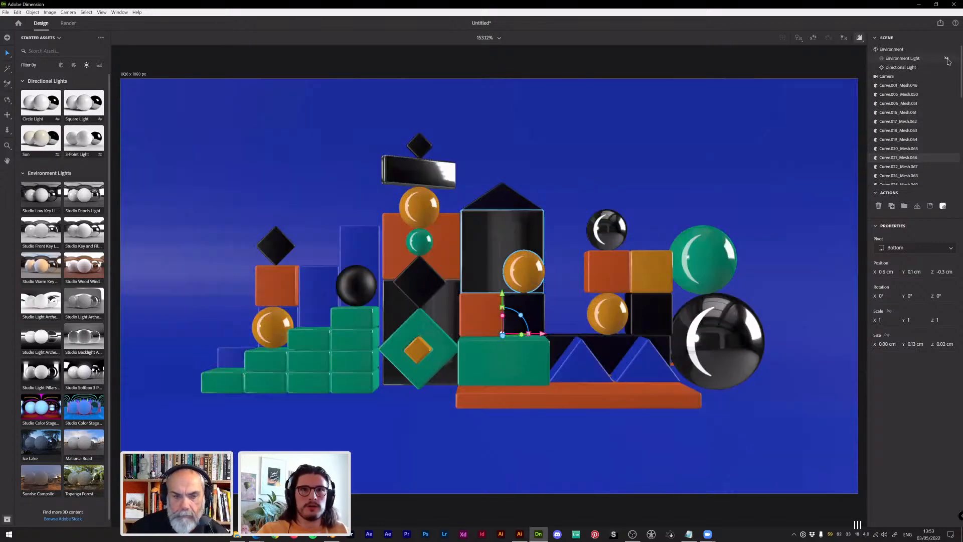
# Try the Studio Light Pillars, Studio Color Stage and Studio Panels Light environments, and apply the Studio Low Key environment light
pyautogui.click(902, 59)
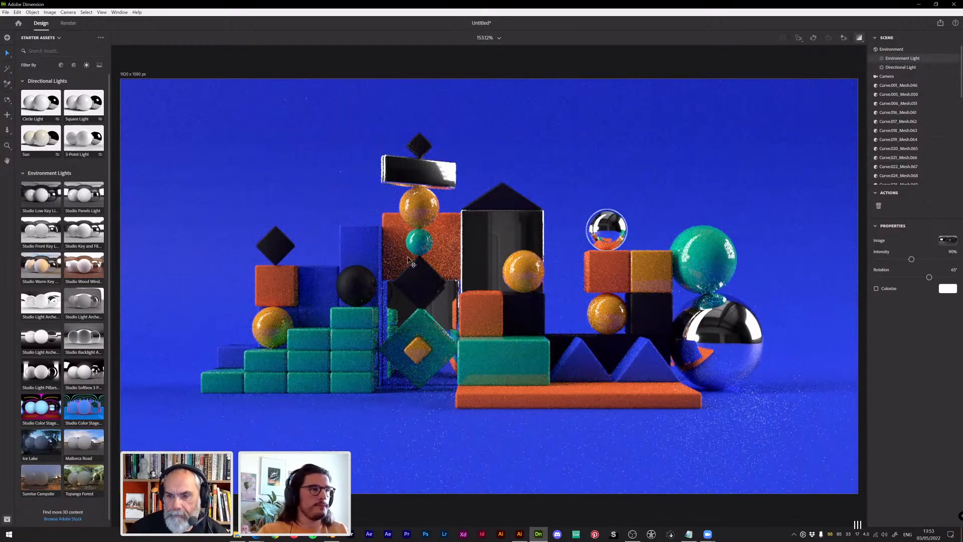
pyautogui.click(35, 377)
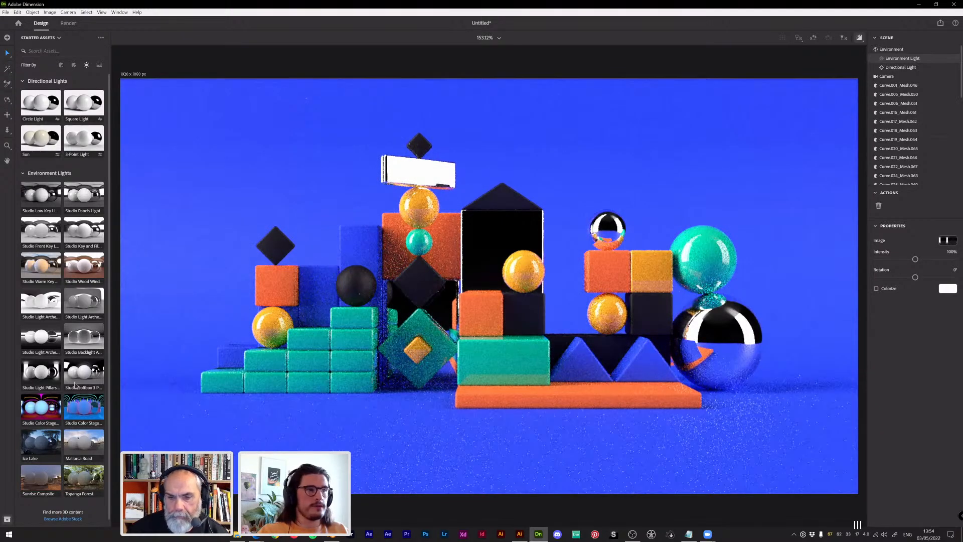
pyautogui.click(49, 407)
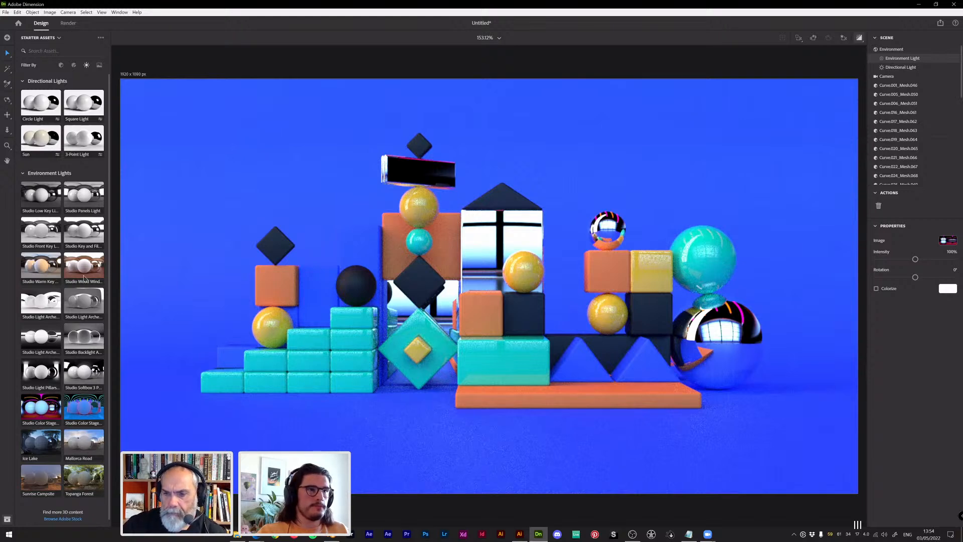
pyautogui.click(84, 204)
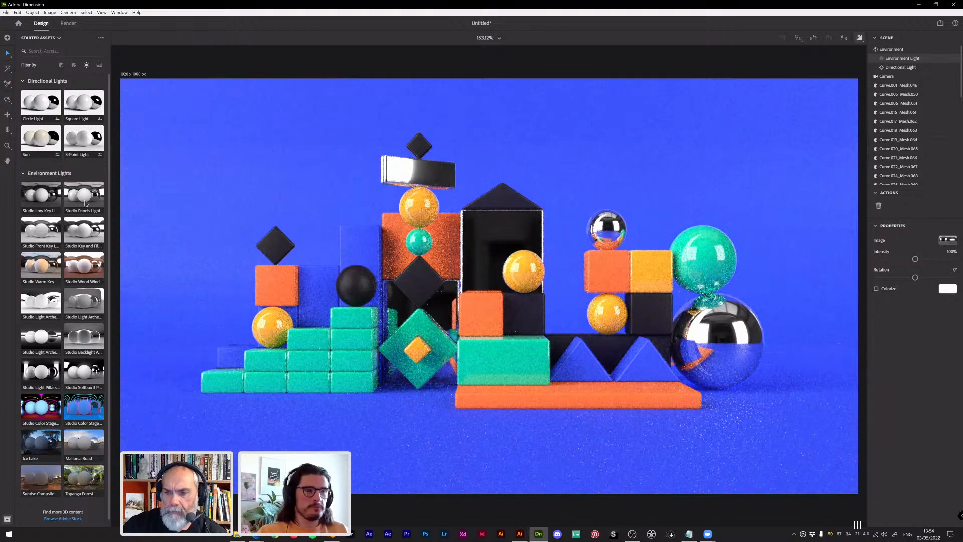
pyautogui.click(42, 197)
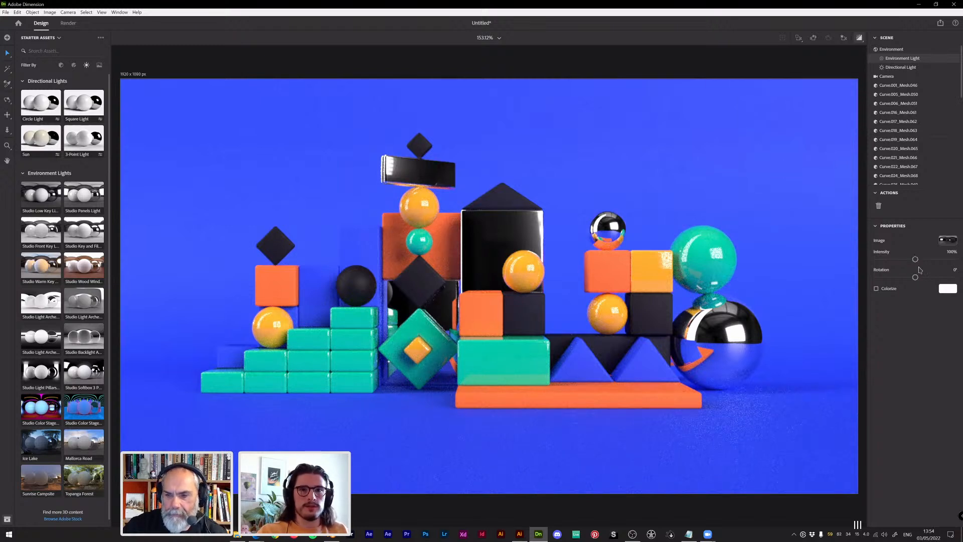
# Lower the environment light's intensity to 74% and rotate the lighting by about 50°
pyautogui.moveTo(916, 262)
pyautogui.mouseDown()
pyautogui.moveTo(899, 262)
pyautogui.moveTo(911, 265)
pyautogui.moveTo(899, 282)
pyautogui.moveTo(920, 278)
pyautogui.moveTo(905, 260)
pyautogui.moveTo(924, 277)
pyautogui.mouseUp()
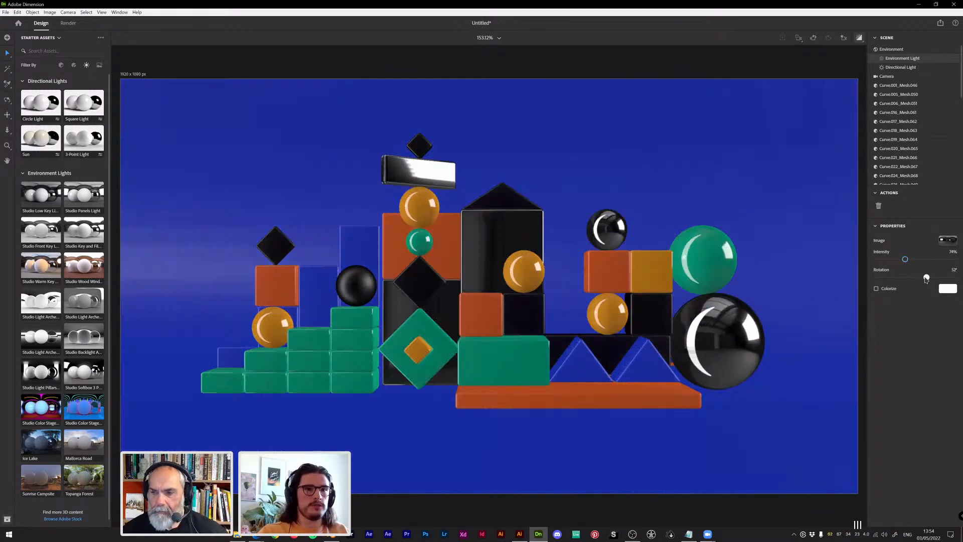
# Switch to Blender and examine the curved backdrop and the area lights placed around the geometric models
pyautogui.click(915, 5)
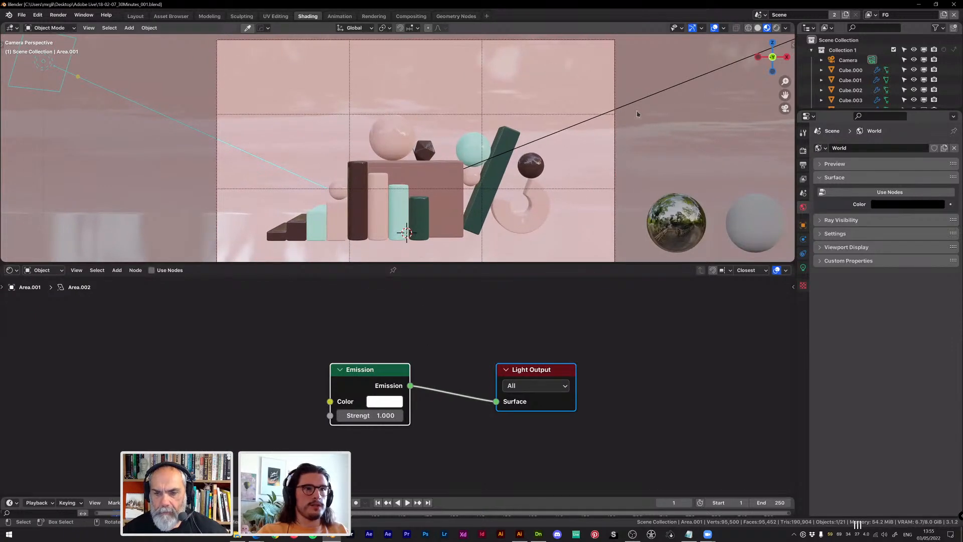
pyautogui.moveTo(638, 113); pyautogui.dragTo(579, 163, button='middle')
pyautogui.scroll(-4, 579, 163)
pyautogui.moveTo(406, 111); pyautogui.dragTo(427, 131, button='middle')
pyautogui.hotkey('ctrl', 'space')
pyautogui.moveTo(476, 157); pyautogui.dragTo(670, 290, button='middle')
pyautogui.click(660, 310)
pyautogui.rightClick(670, 293)
pyautogui.click(684, 240)
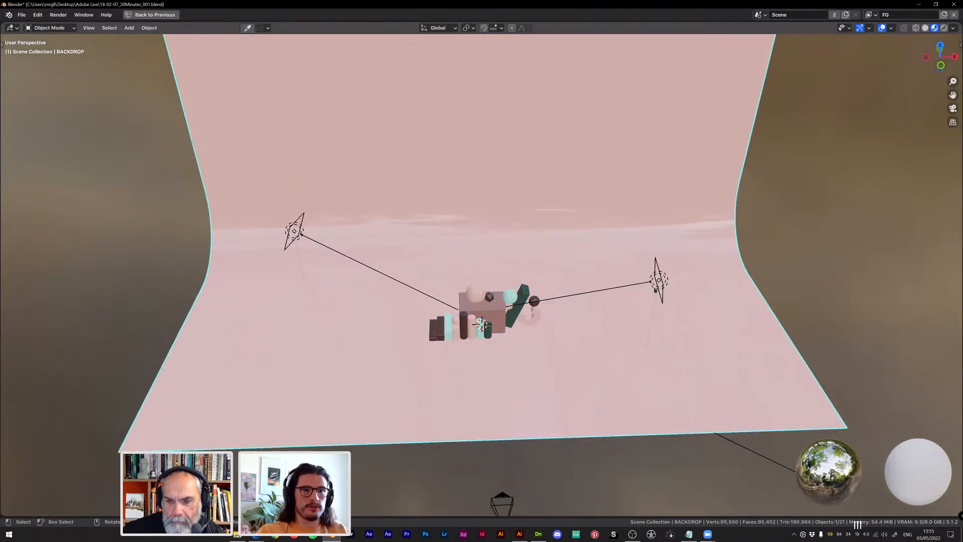
# Select the area light to the right of the models and show its light properties with the scene seen from the front
pyautogui.click(657, 279)
pyautogui.moveTo(657, 280); pyautogui.dragTo(667, 227, button='middle')
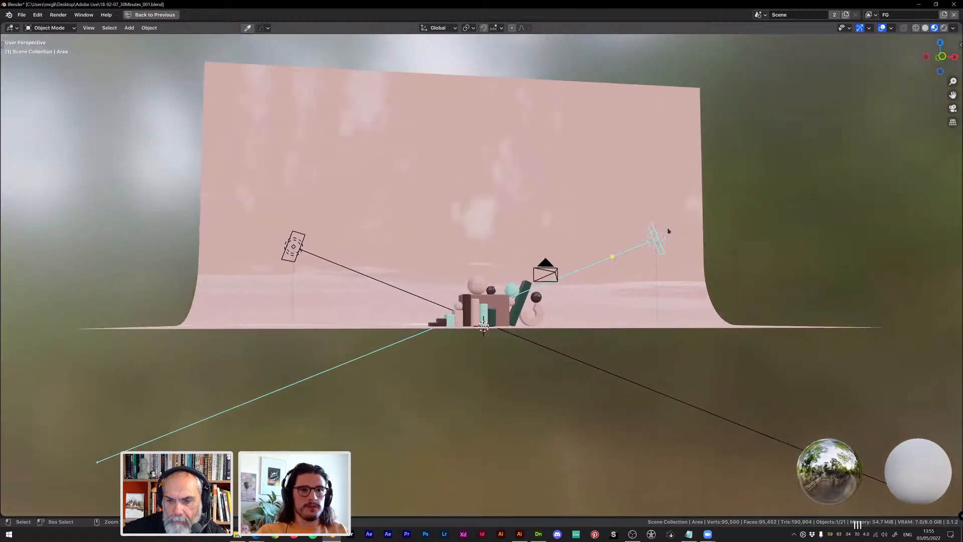
pyautogui.hotkey('ctrl', 'space')
pyautogui.keyDown('shift'); pyautogui.moveTo(540, 136); pyautogui.dragTo(545, 190, button='middle'); pyautogui.keyUp('shift')
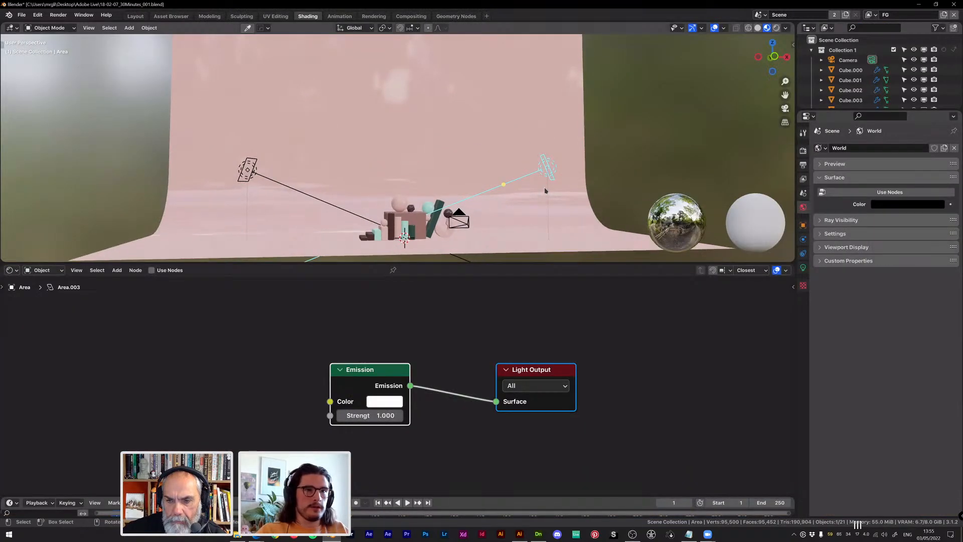
pyautogui.scroll(2, 543, 188)
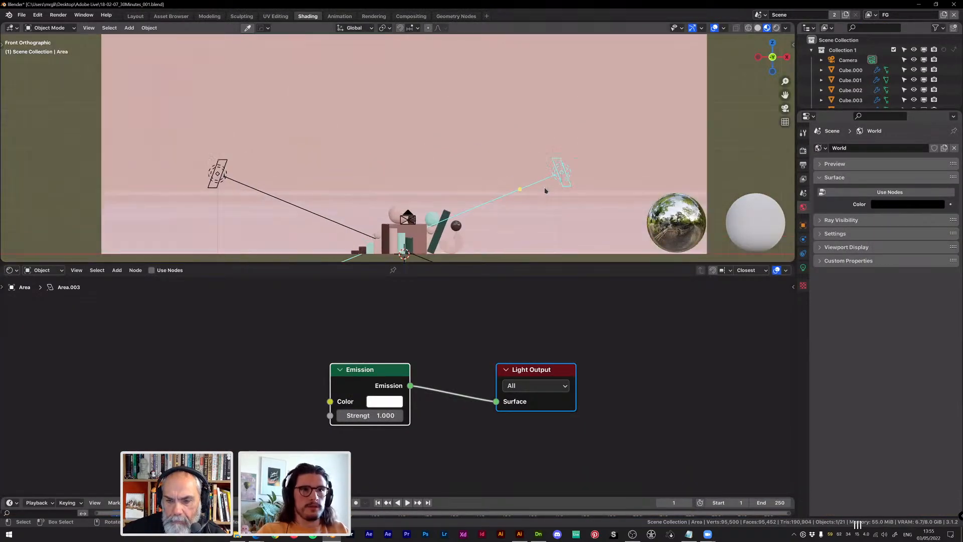
pyautogui.keyDown('shift'); pyautogui.moveTo(529, 185); pyautogui.dragTo(531, 200, button='middle'); pyautogui.keyUp('shift')
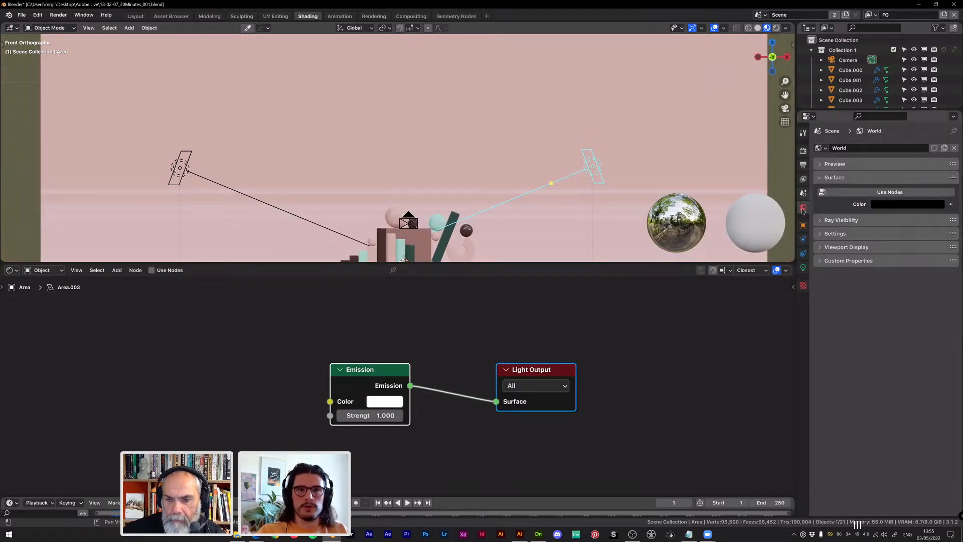
pyautogui.click(803, 267)
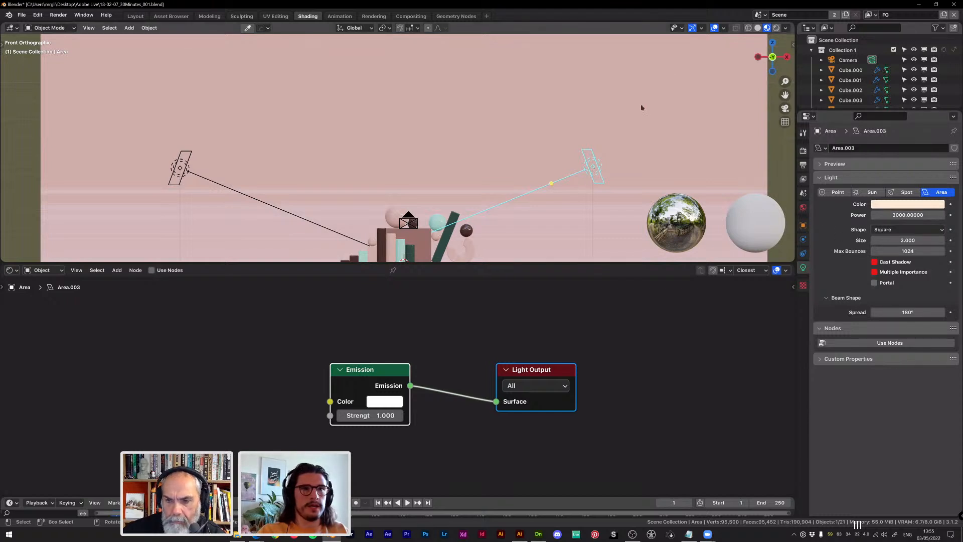
# Enable Scene Lights and Scene World for the viewport shading and inspect the lit models up close
pyautogui.click(785, 27)
pyautogui.click(728, 77)
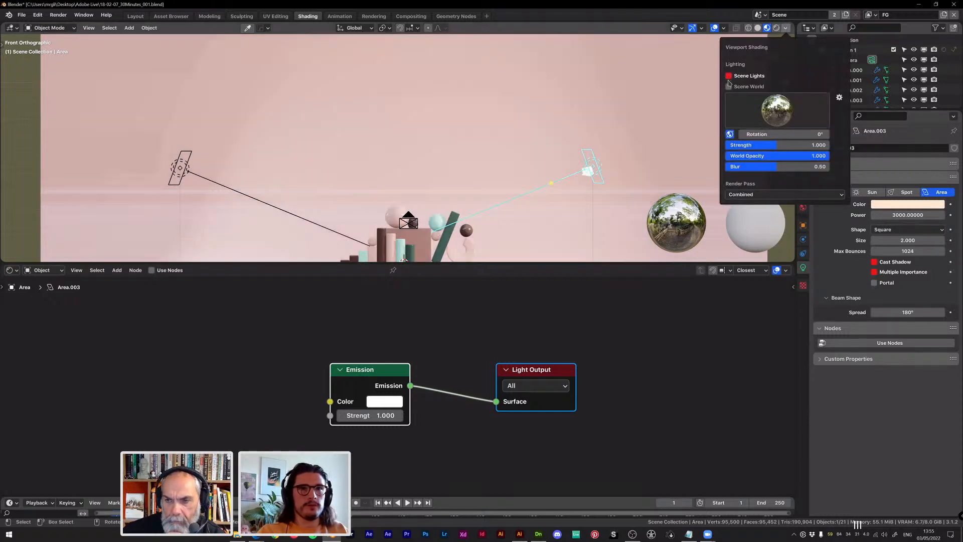
pyautogui.click(728, 87)
pyautogui.keyDown('shift'); pyautogui.moveTo(507, 160); pyautogui.dragTo(503, 107, button='middle'); pyautogui.keyUp('shift')
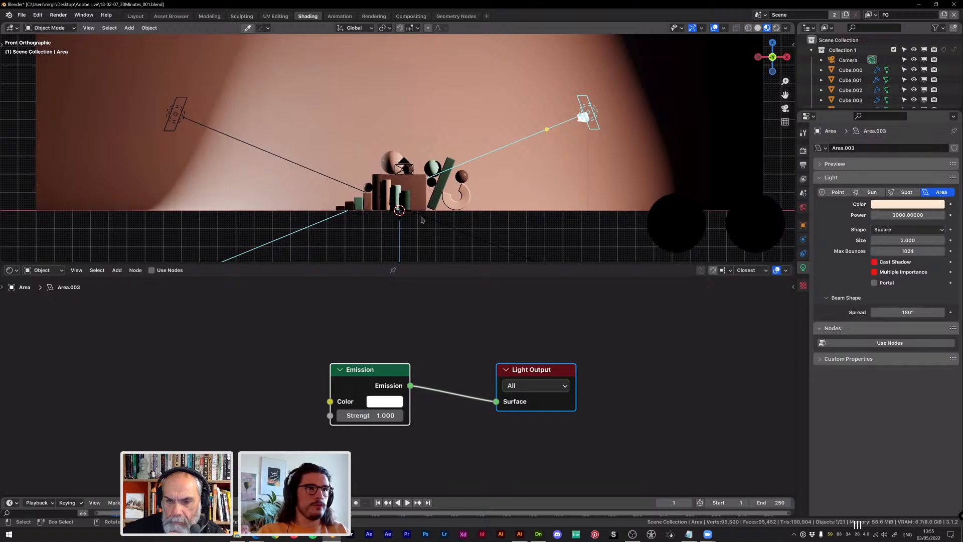
pyautogui.scroll(7, 421, 219)
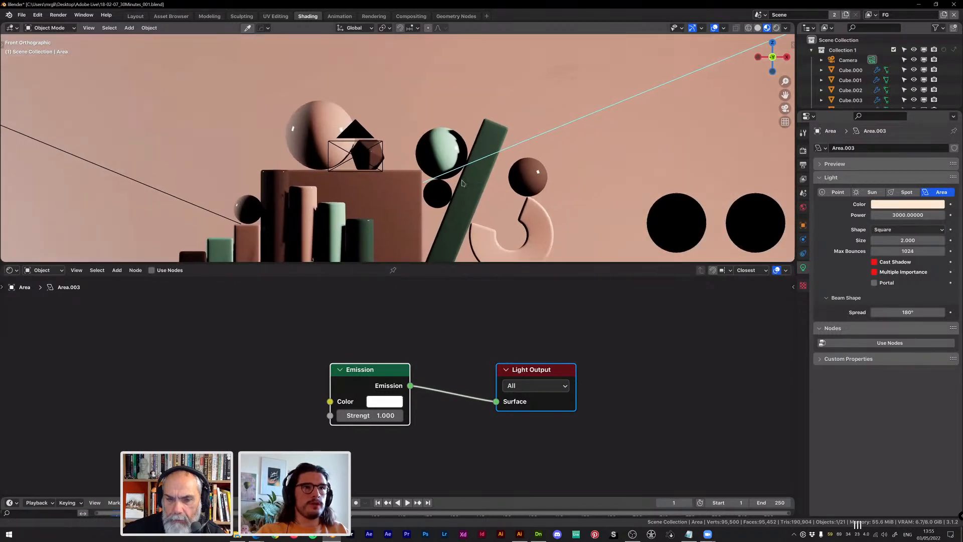
pyautogui.scroll(-4, 462, 183)
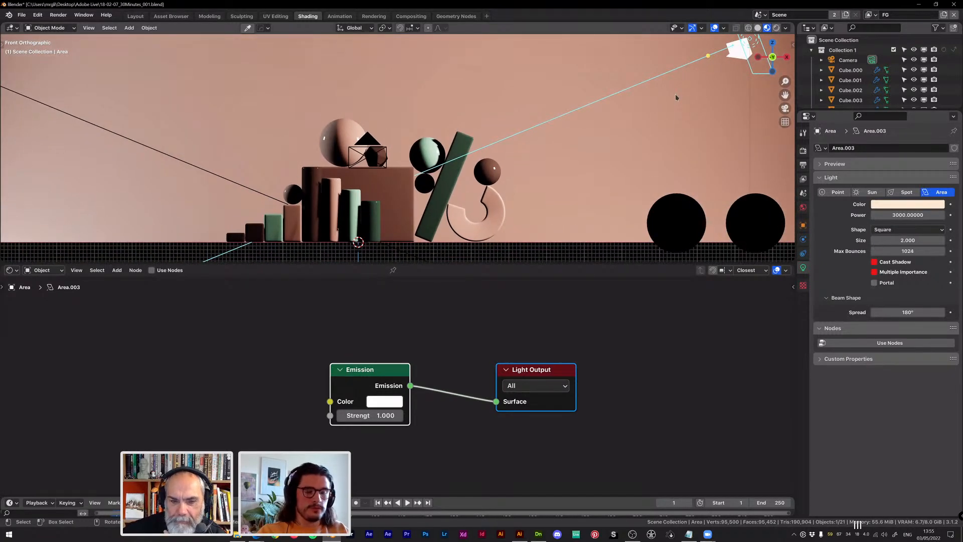
# Try moving the right-hand area light closer to the models in the front and top views
pyautogui.press('g')
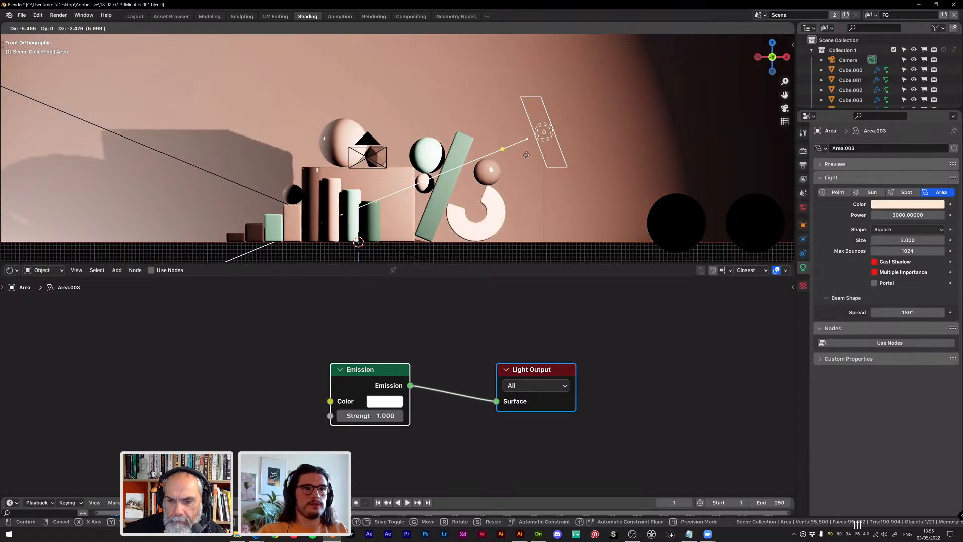
pyautogui.press('Escape')
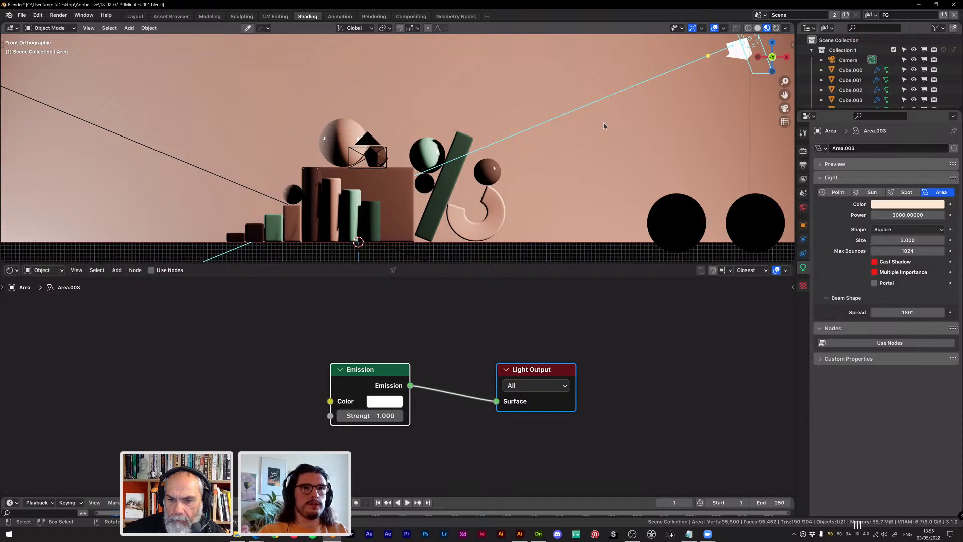
pyautogui.press('KP_7')
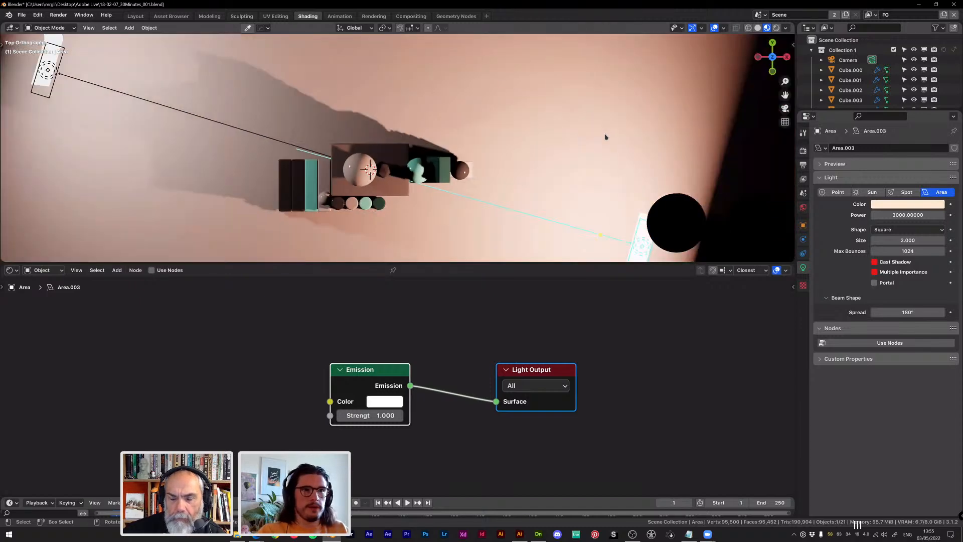
pyautogui.press('g')
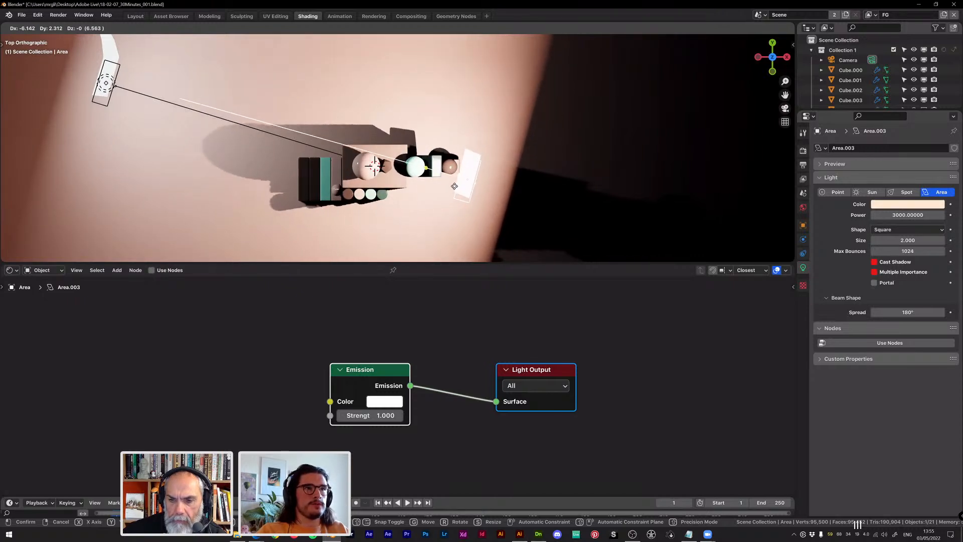
pyautogui.rightClick(454, 186)
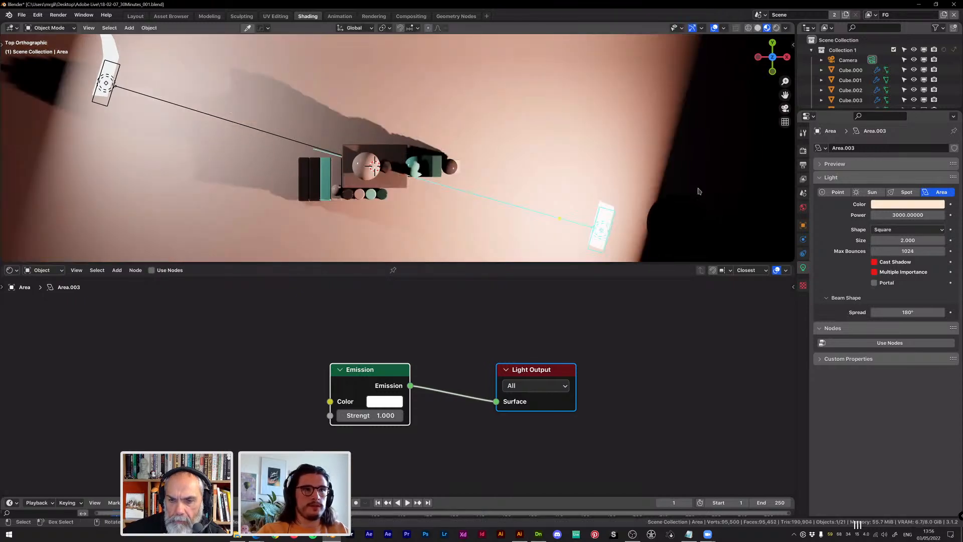
# Use the 3D cursor as the pivot point and rotate the right-hand area light around the models to a lower height in the front view
pyautogui.moveTo(557, 213); pyautogui.dragTo(545, 147, button='middle')
pyautogui.press('KP_1')
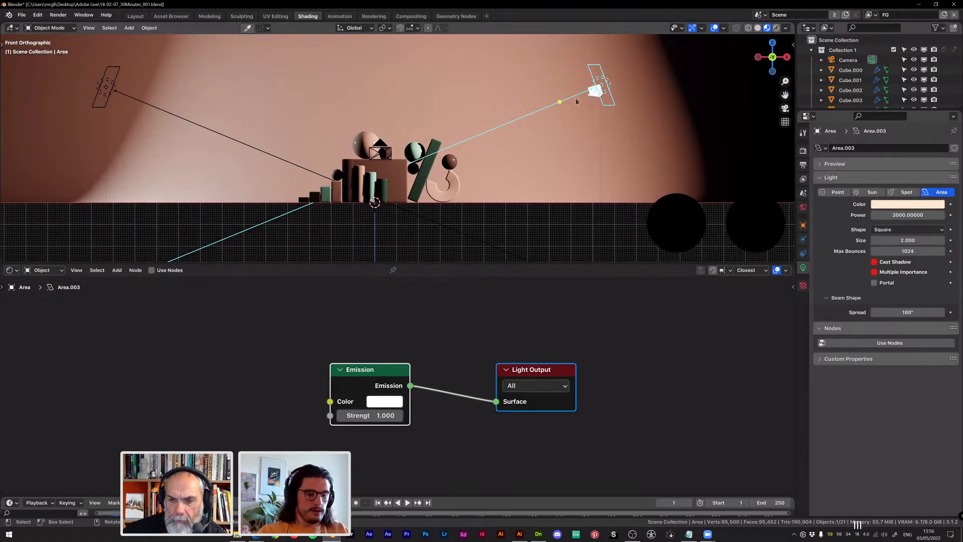
pyautogui.press('.')
pyautogui.click(597, 91)
pyautogui.press('r')
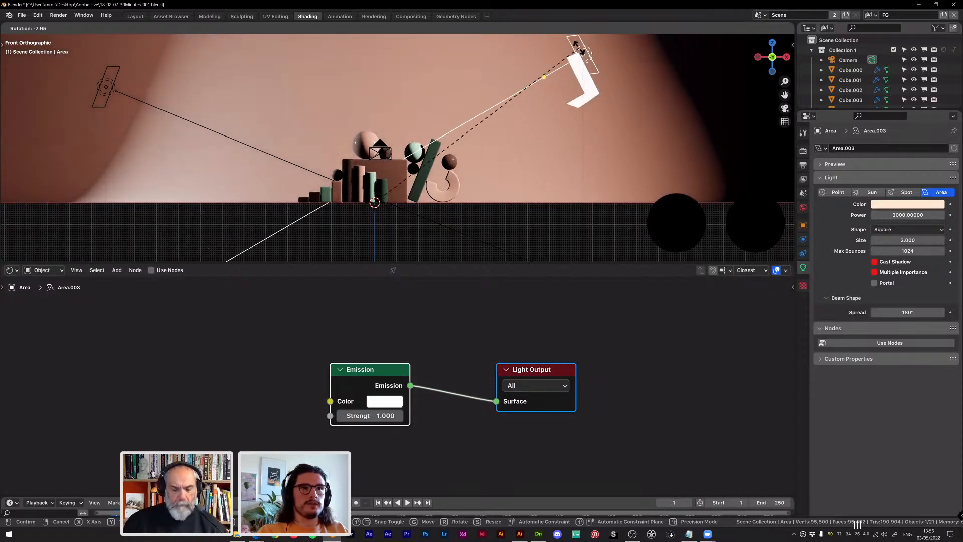
pyautogui.click(573, 49)
pyautogui.keyDown('shift'); pyautogui.moveTo(574, 52); pyautogui.dragTo(612, 115, button='middle'); pyautogui.keyUp('shift')
pyautogui.press('r')
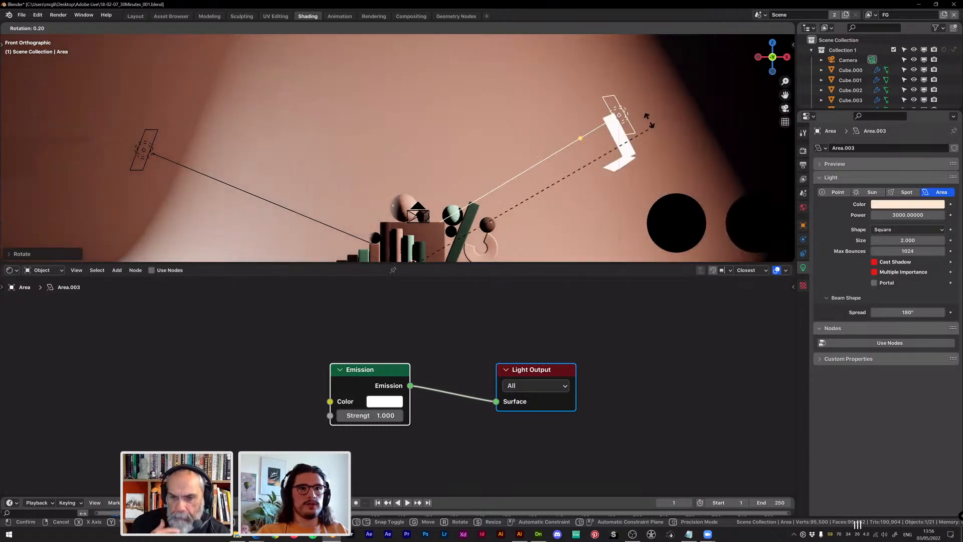
pyautogui.click(697, 223)
pyautogui.keyDown('shift'); pyautogui.moveTo(635, 141); pyautogui.dragTo(608, 110, button='middle'); pyautogui.keyUp('shift')
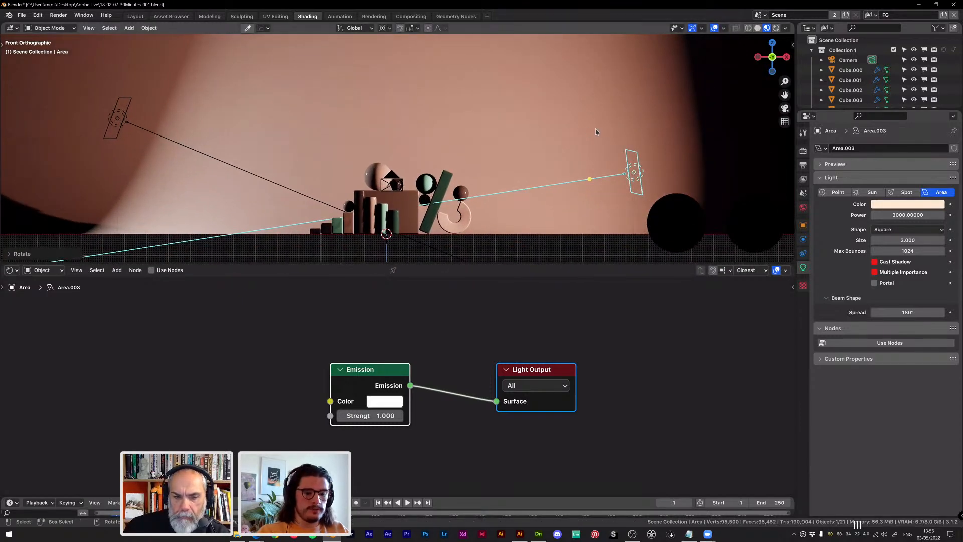
# Rotate the right-hand area light about 27° around the 3D cursor in the top view, towards the backdrop
pyautogui.press('KP_7')
pyautogui.press('r')
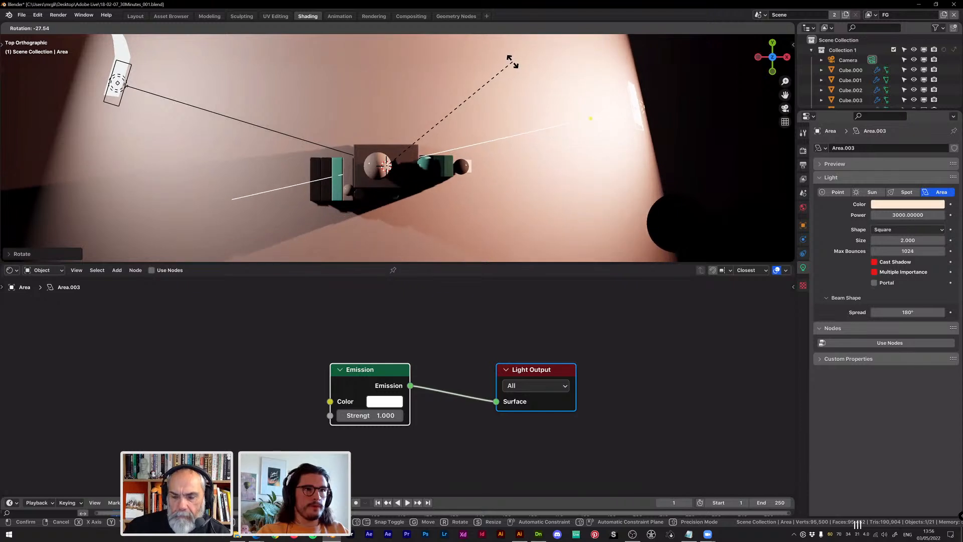
pyautogui.click(515, 72)
# Show the scene through the camera with rendered shading and change the view layer to Viewport
pyautogui.press('KP_0')
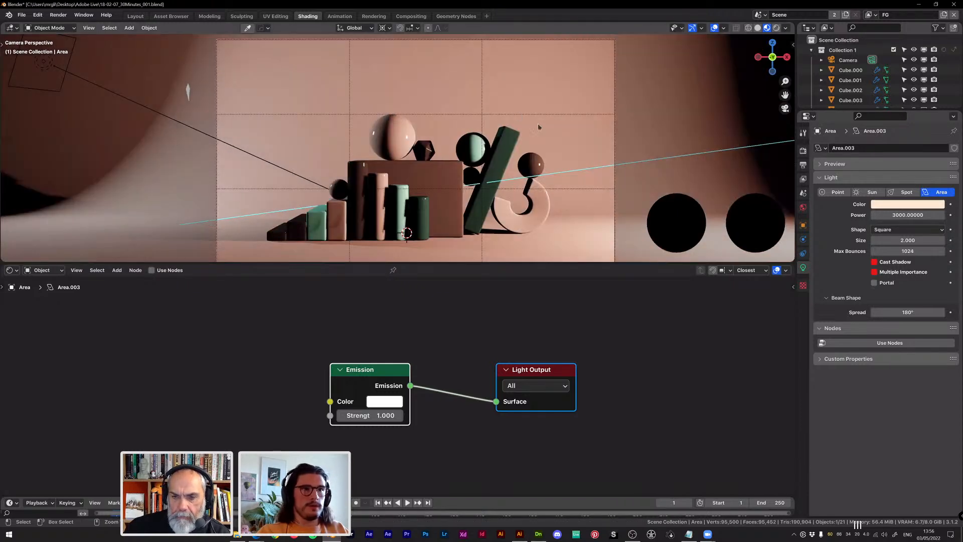
pyautogui.scroll(-2, 562, 144)
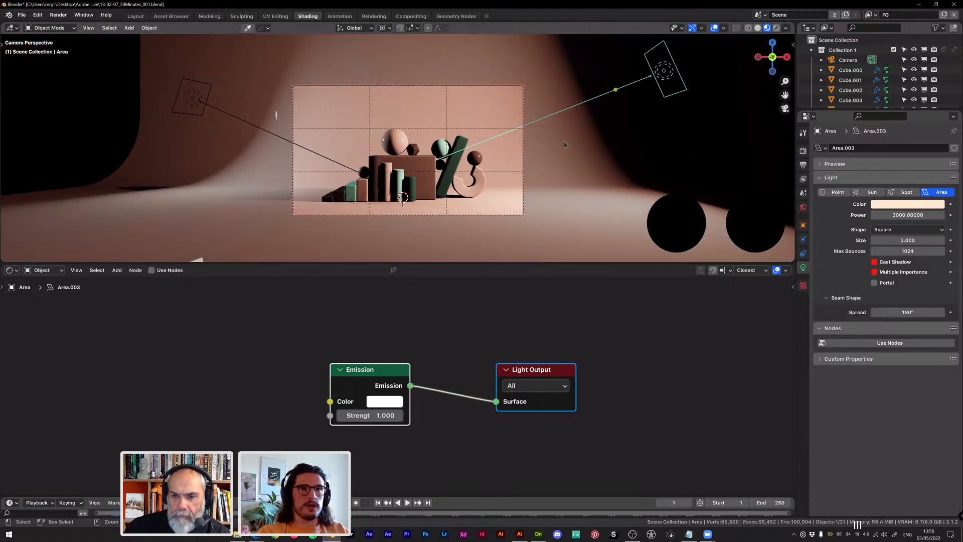
pyautogui.scroll(2, 540, 137)
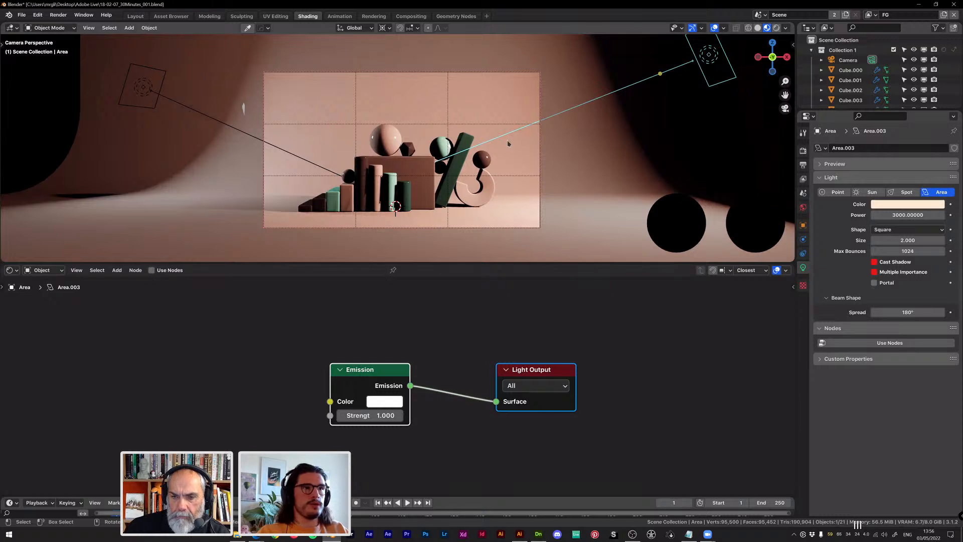
pyautogui.keyDown('shift'); pyautogui.moveTo(507, 140); pyautogui.dragTo(493, 152, button='middle'); pyautogui.keyUp('shift')
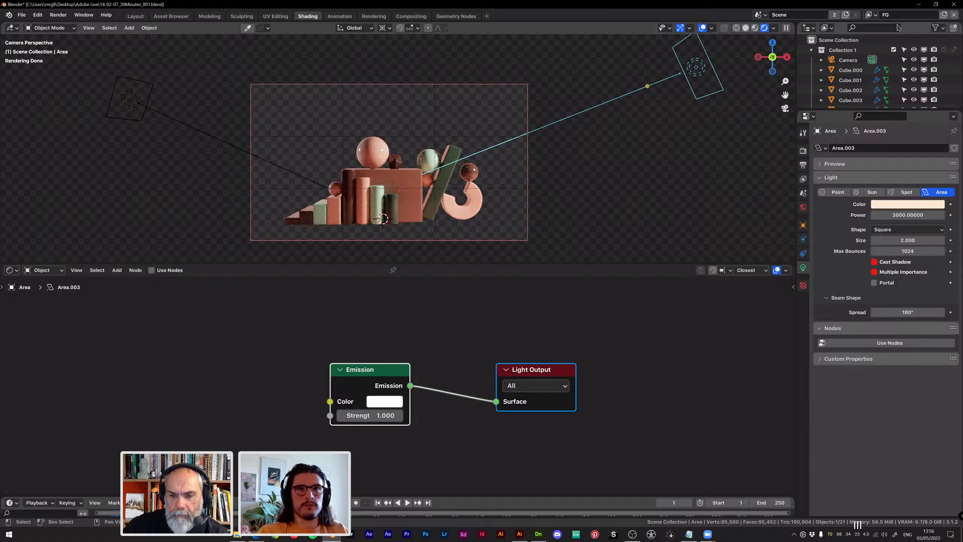
pyautogui.click(869, 15)
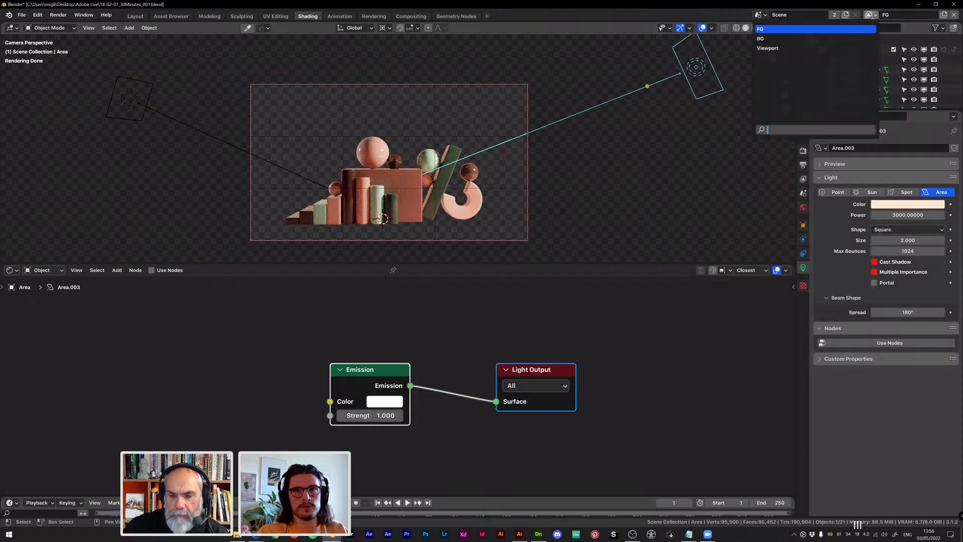
pyautogui.press('Return')
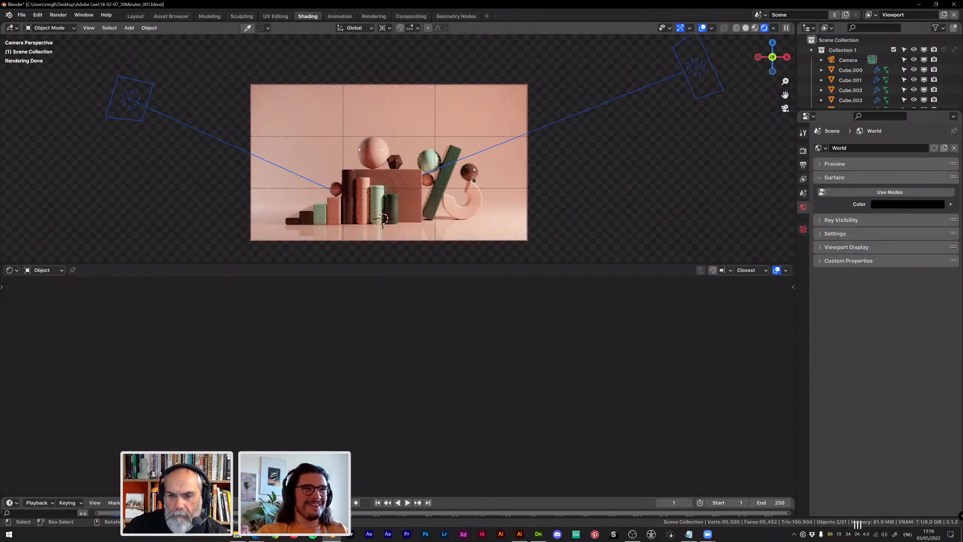
# Widen the Principled BSDF node of the pink material shared by the curved ring piece and the backdrop, and select the backdrop
pyautogui.click(498, 173)
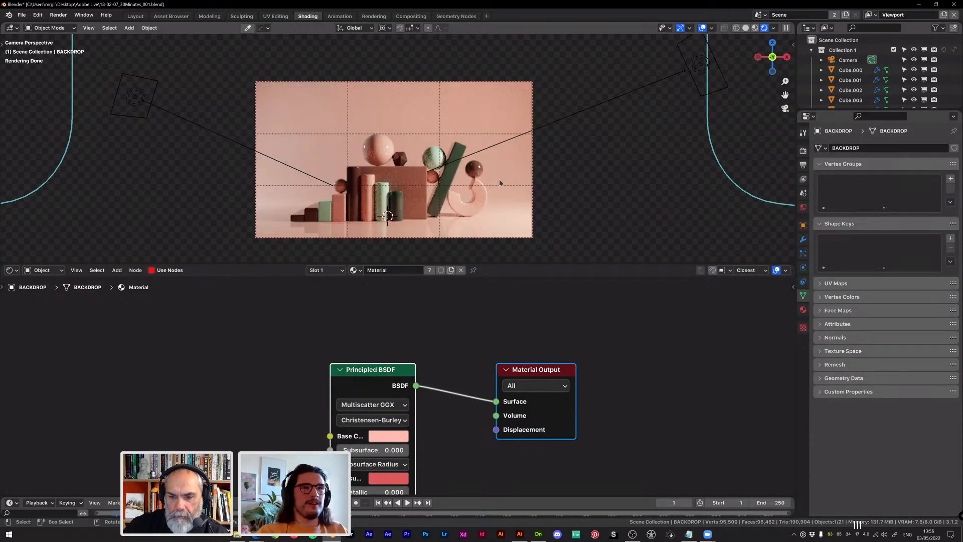
pyautogui.scroll(2, 495, 209)
pyautogui.click(495, 213)
pyautogui.moveTo(352, 411); pyautogui.dragTo(358, 326, button='middle')
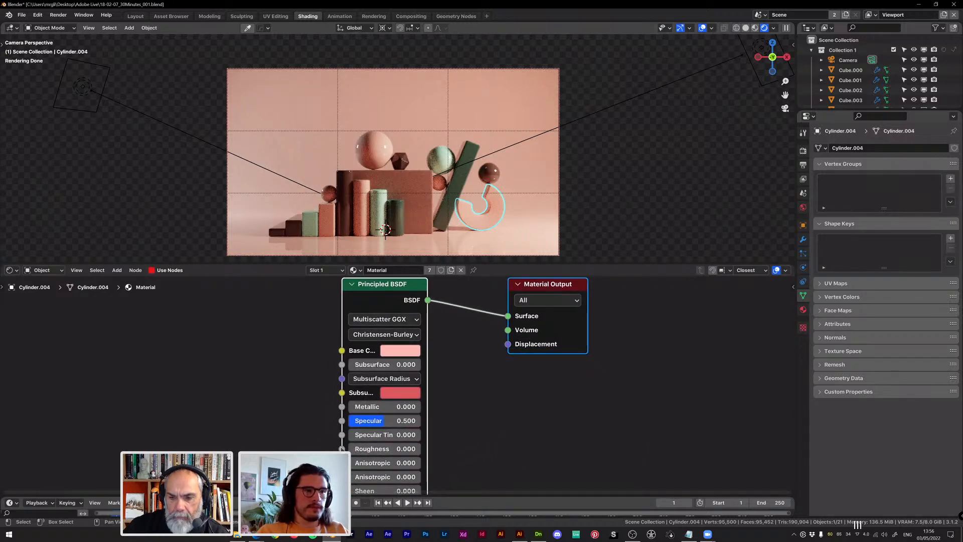
pyautogui.moveTo(341, 442); pyautogui.dragTo(315, 442)
pyautogui.moveTo(381, 449); pyautogui.dragTo(463, 449)
pyautogui.click(555, 174)
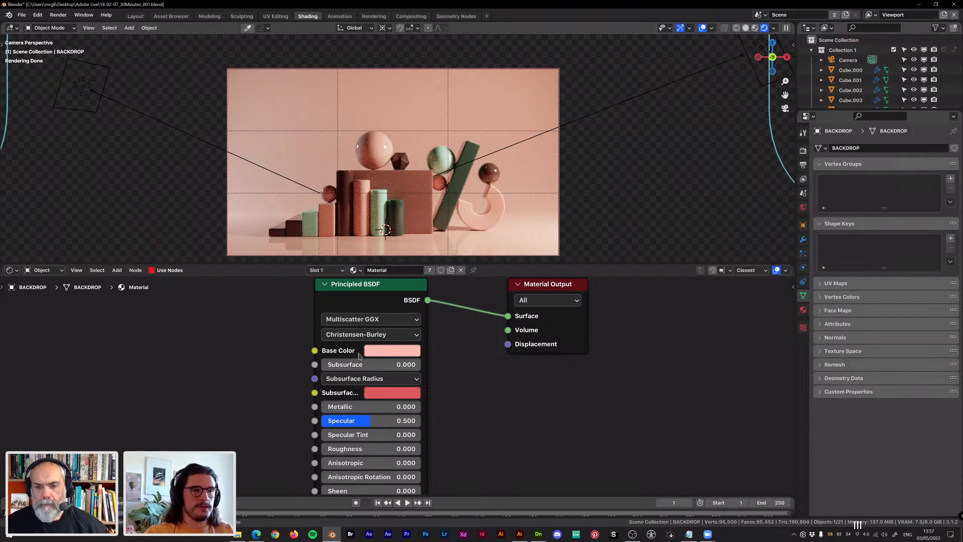
# Connect a linear Gradient Texture's Color output to the Base Color of the backdrop's Principled BSDF and inspect the rendered models
pyautogui.click(386, 355)
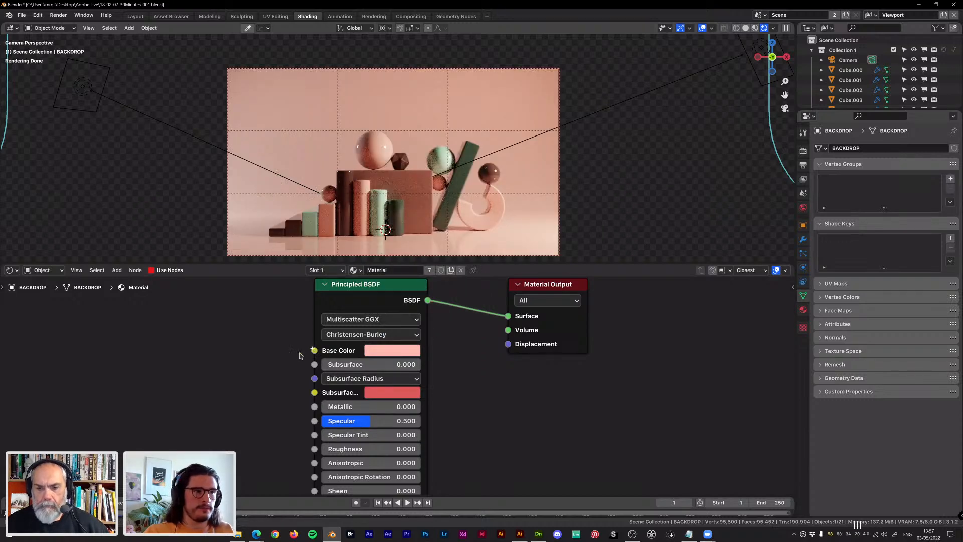
pyautogui.moveTo(315, 350); pyautogui.dragTo(161, 346)
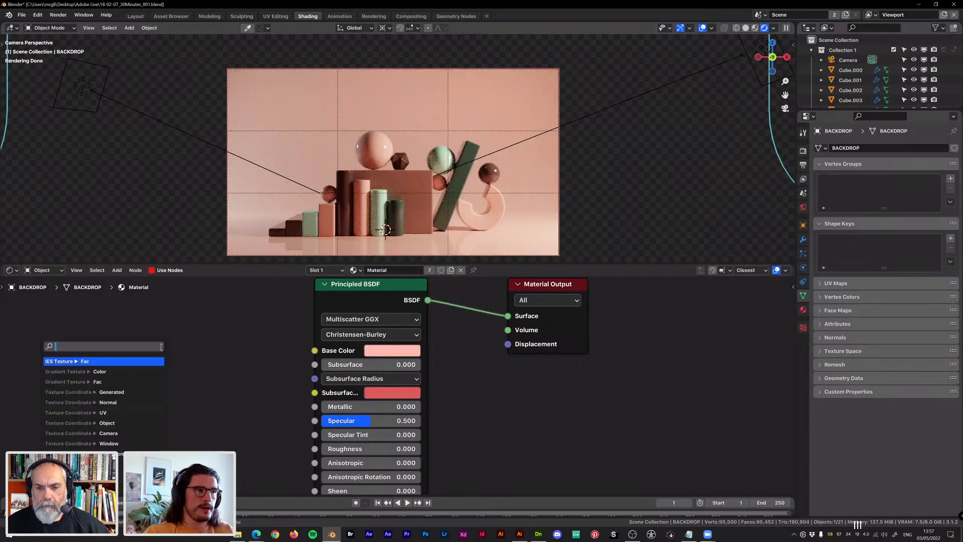
pyautogui.click(76, 371)
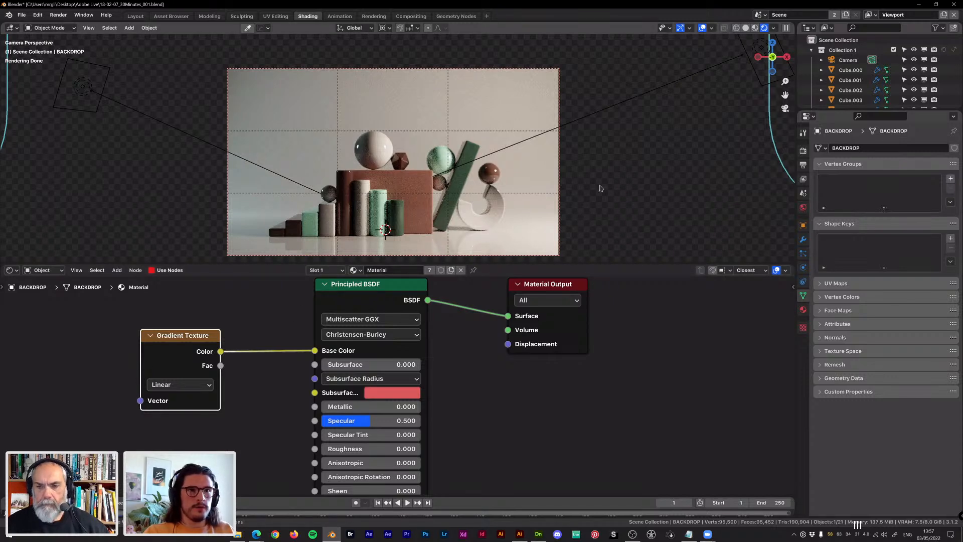
pyautogui.scroll(3, 508, 181)
pyautogui.keyDown('shift'); pyautogui.moveTo(647, 234); pyautogui.dragTo(524, 136, button='middle'); pyautogui.keyUp('shift')
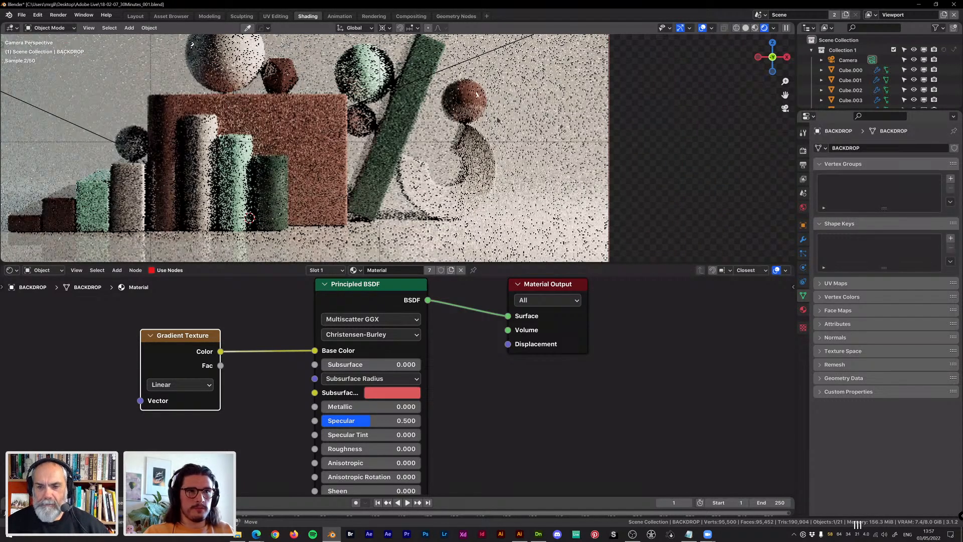
# Try the Spherical and Quadratic types on the backdrop material's Gradient Texture and inspect the rendered scene
pyautogui.scroll(3, 495, 258)
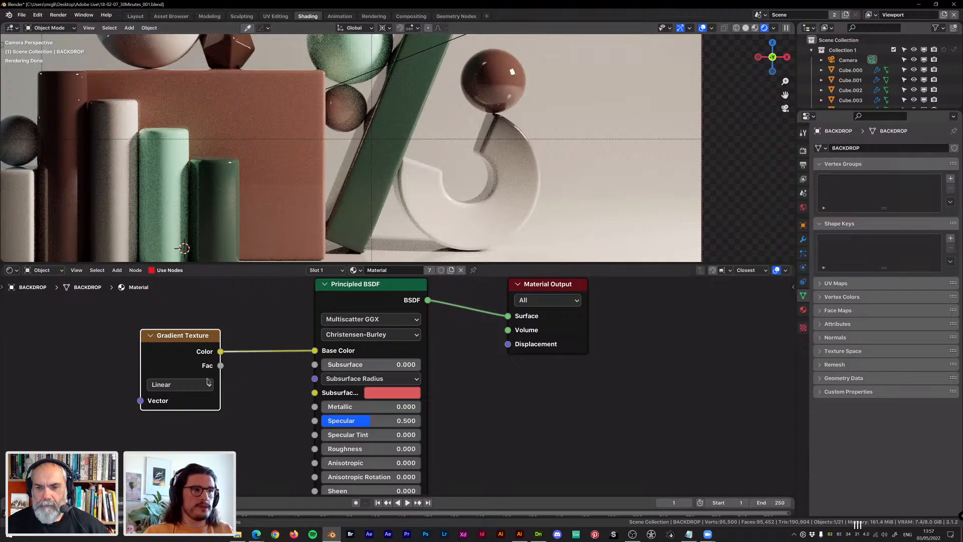
pyautogui.click(208, 383)
pyautogui.click(166, 440)
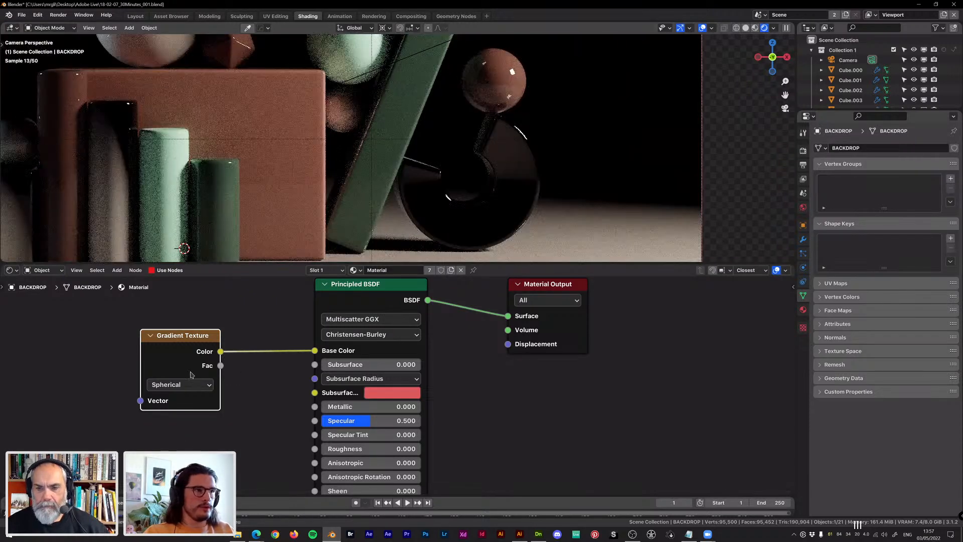
pyautogui.click(190, 384)
pyautogui.click(173, 413)
pyautogui.scroll(-2, 281, 321)
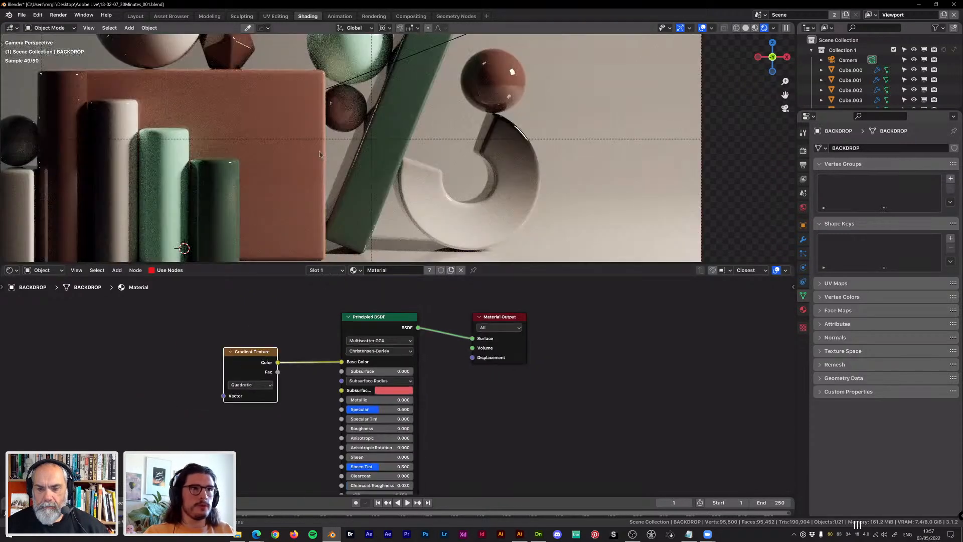
pyautogui.scroll(-5, 319, 154)
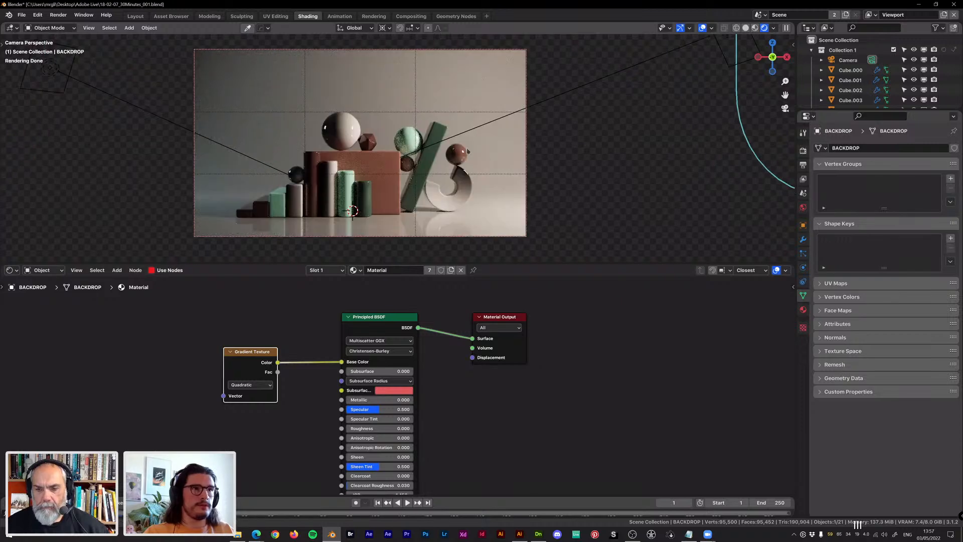
pyautogui.keyDown('shift'); pyautogui.moveTo(468, 151); pyautogui.dragTo(497, 153, button='middle'); pyautogui.keyUp('shift')
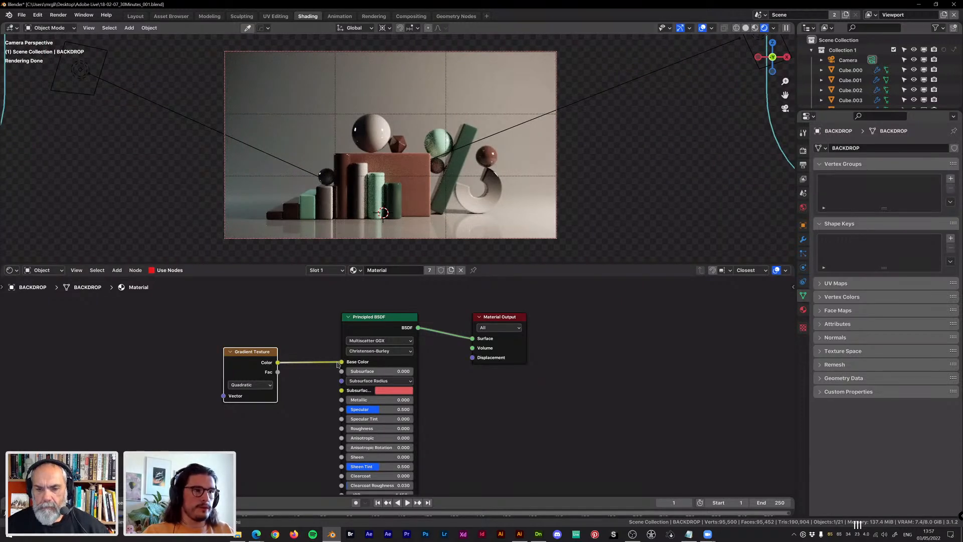
# Disconnect the Gradient Texture from Base Color, delete it, and move the Material Output node closer to the Principled BSDF
pyautogui.moveTo(342, 362); pyautogui.dragTo(248, 356)
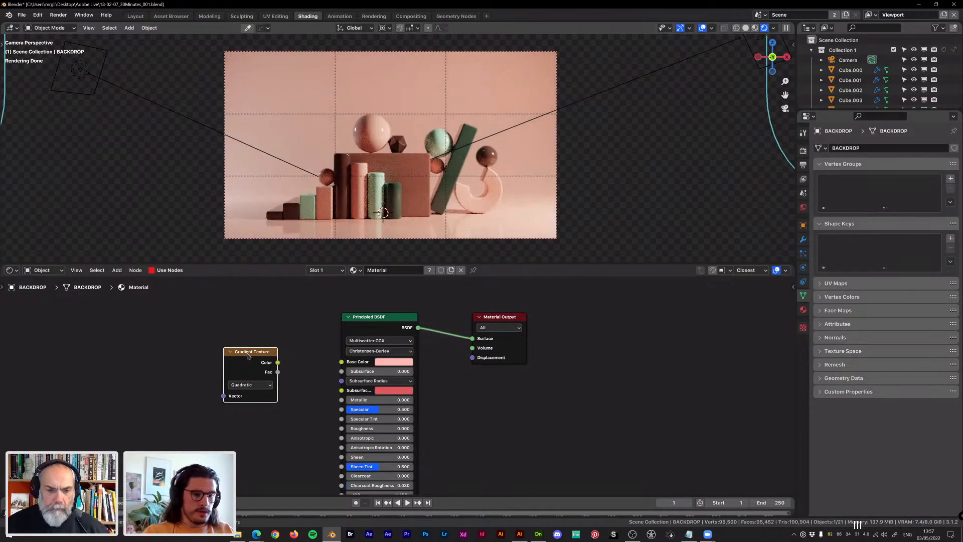
pyautogui.press('x')
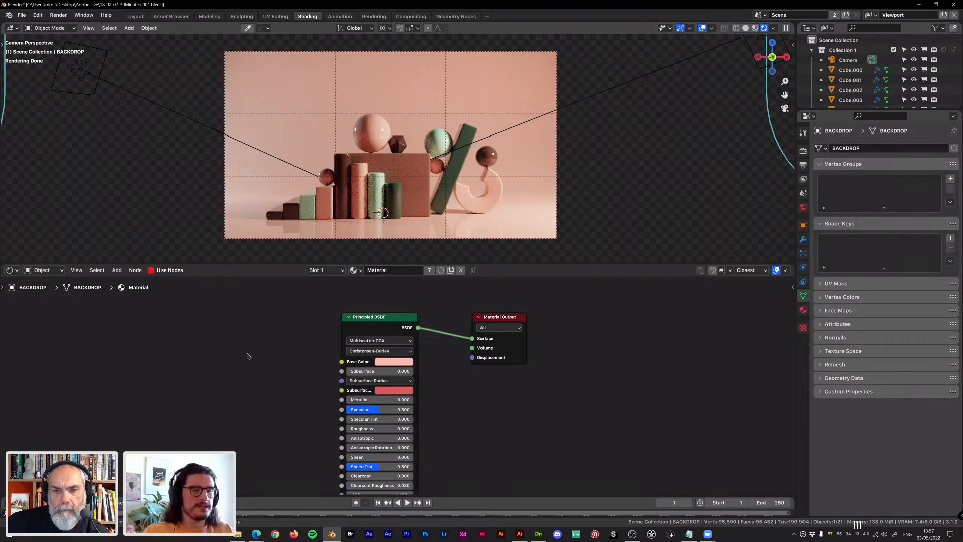
pyautogui.scroll(1, 323, 334)
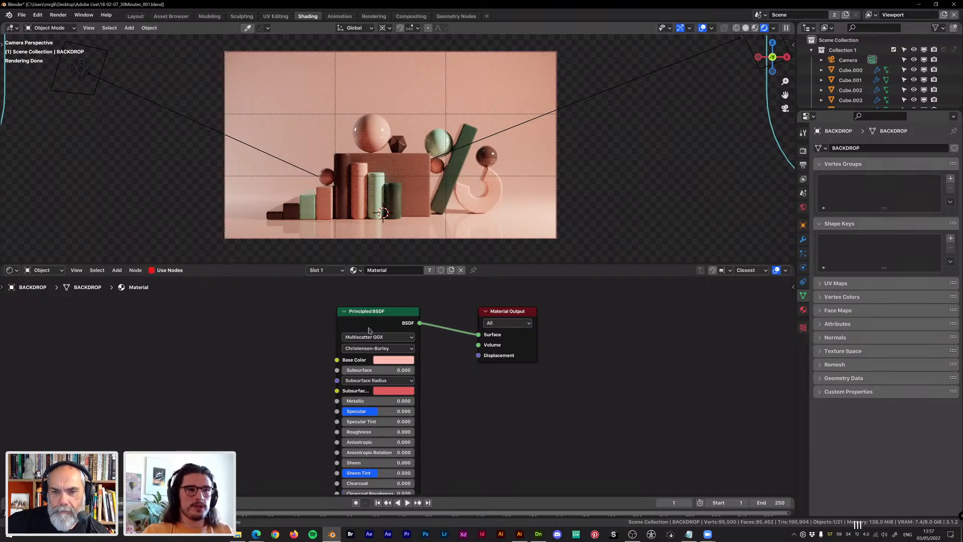
pyautogui.moveTo(372, 324); pyautogui.dragTo(375, 315, button='middle')
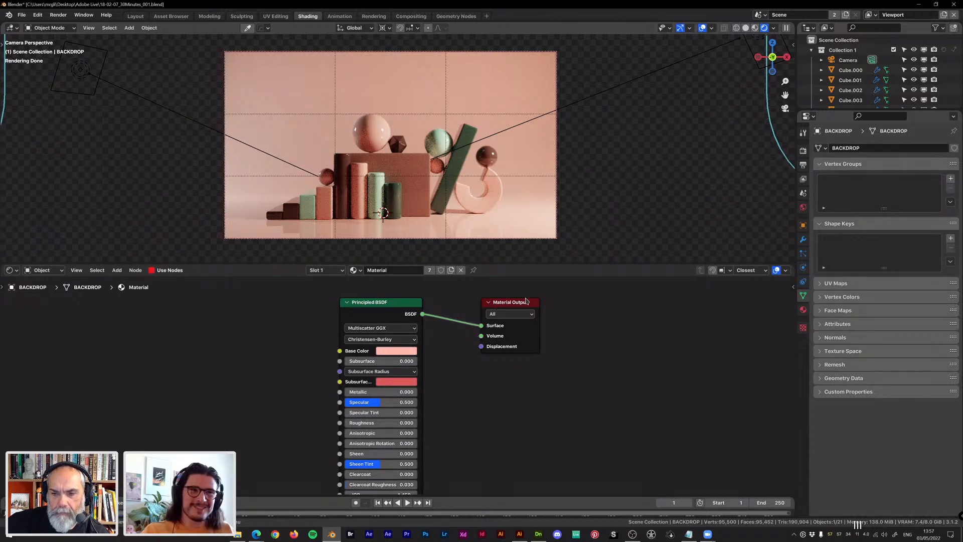
pyautogui.moveTo(496, 302); pyautogui.dragTo(474, 302)
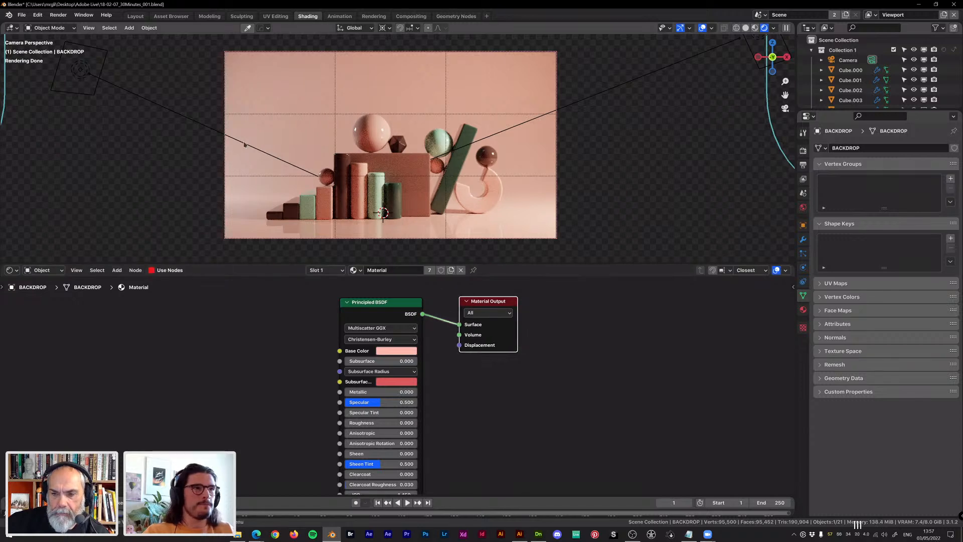
# Try shifting the left-hand area light's colour to a pale violet and undo the change
pyautogui.click(203, 127)
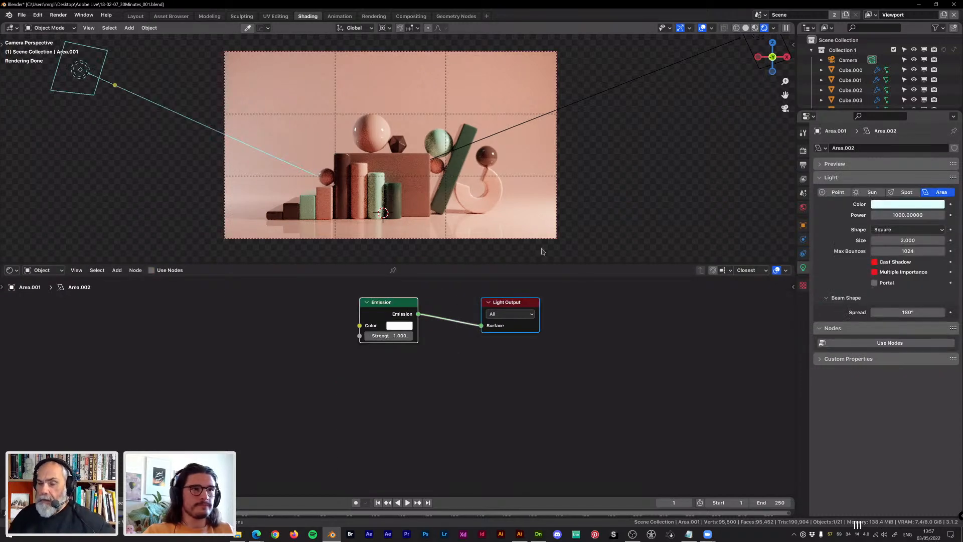
pyautogui.click(893, 206)
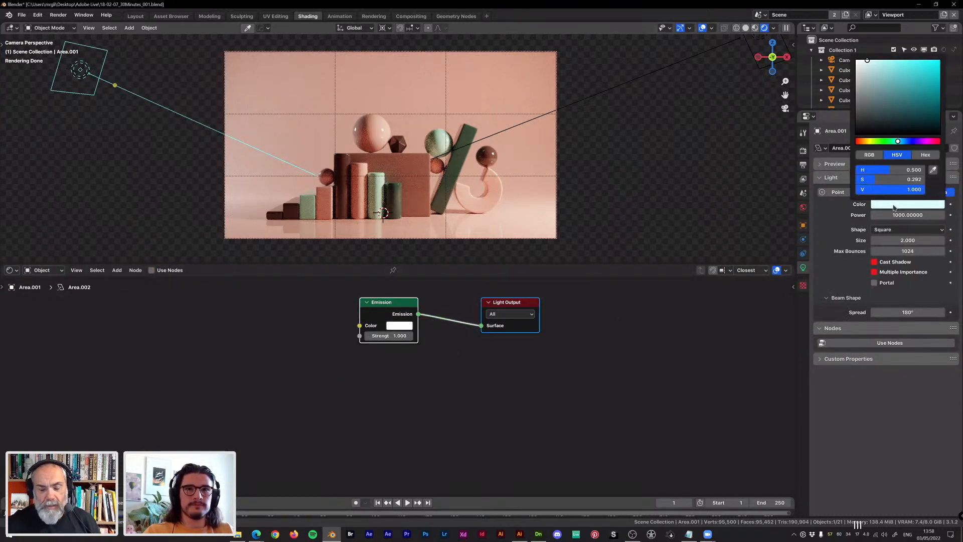
pyautogui.moveTo(897, 141); pyautogui.dragTo(918, 141)
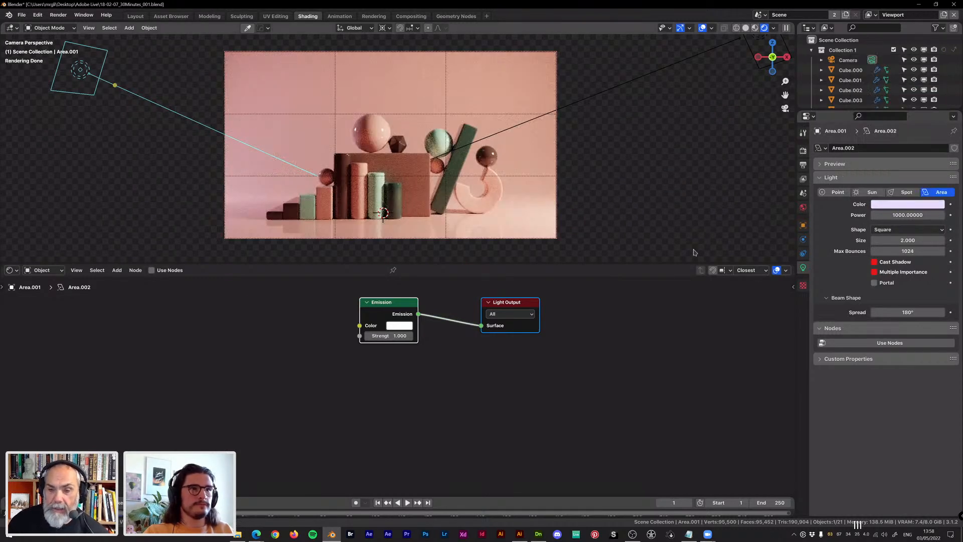
pyautogui.hotkey('ctrl', 'z')
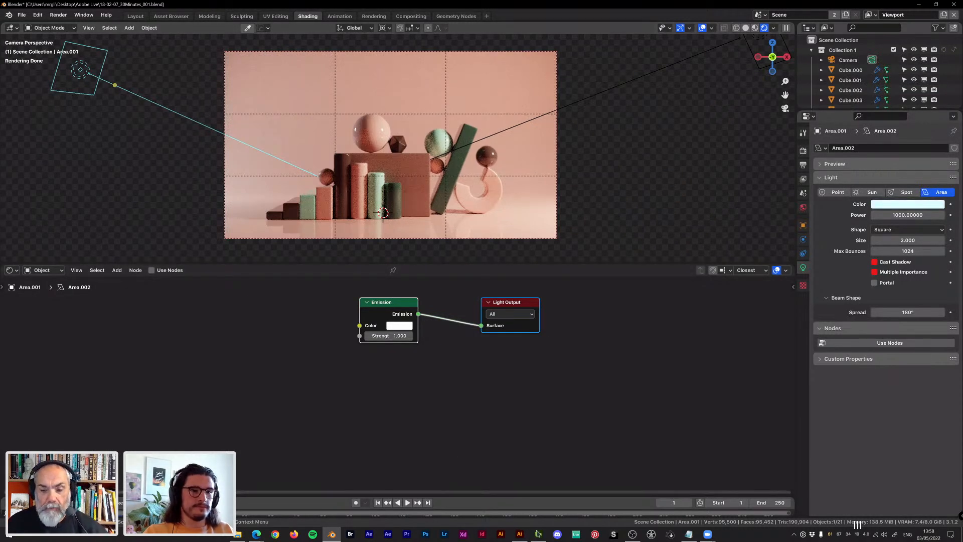
# Switch to Adobe Dimension, apply the Studio Low Key environment light and hide the environment light
pyautogui.hotkey('alt', 'Tab')
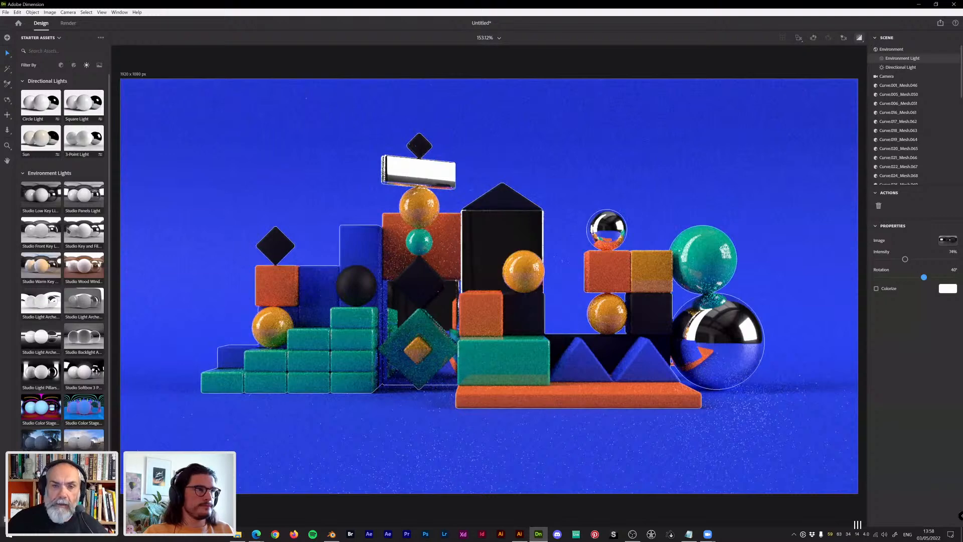
pyautogui.click(51, 192)
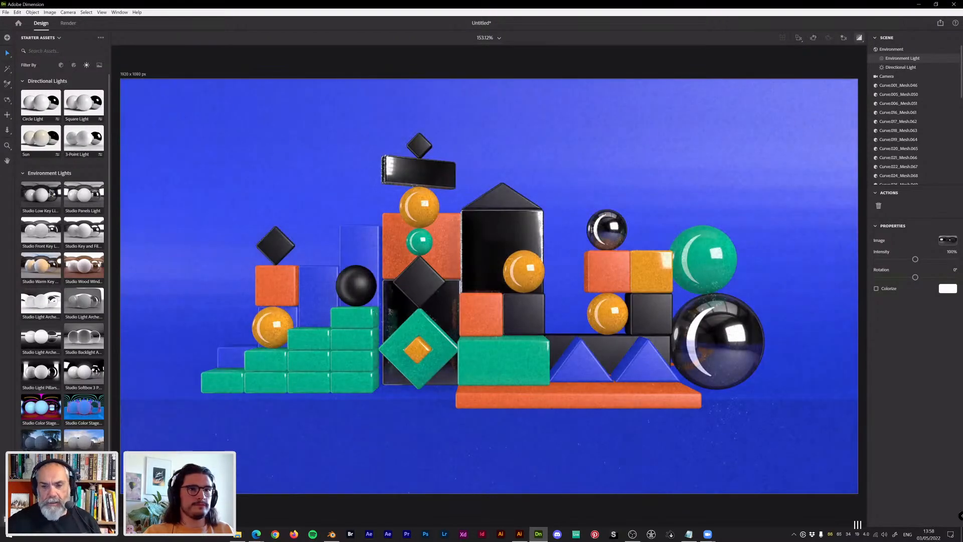
pyautogui.click(946, 59)
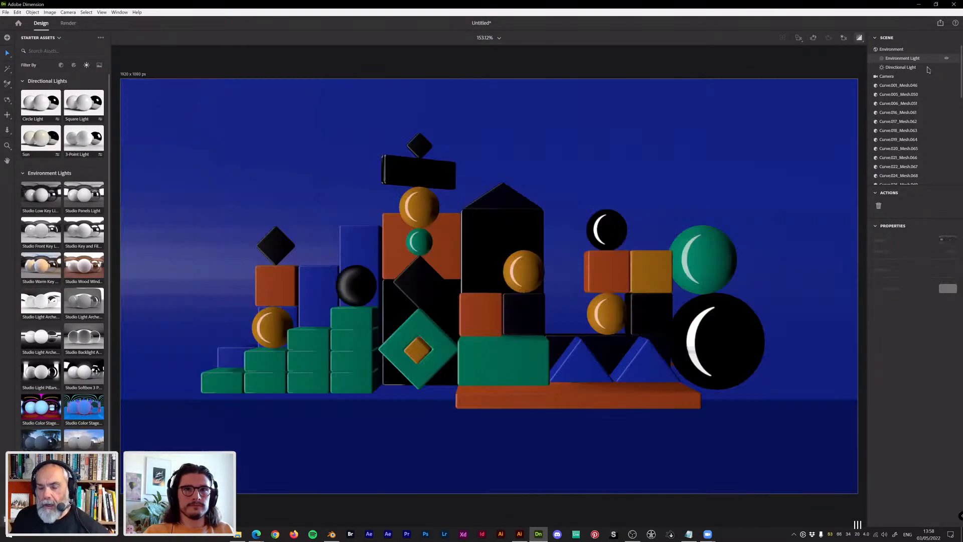
# Set the Metallic value of the large chrome sphere's material to 0%
pyautogui.click(717, 340)
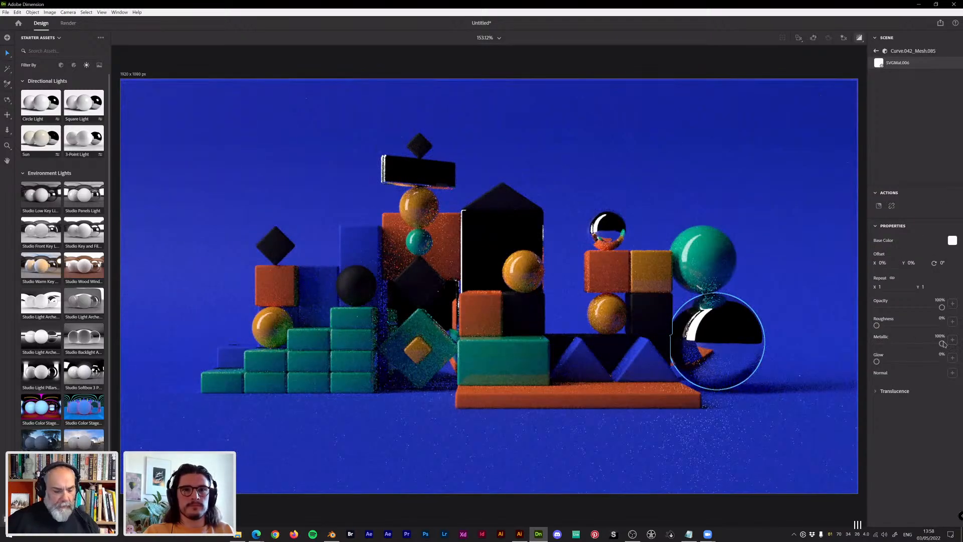
pyautogui.moveTo(943, 344); pyautogui.dragTo(876, 343)
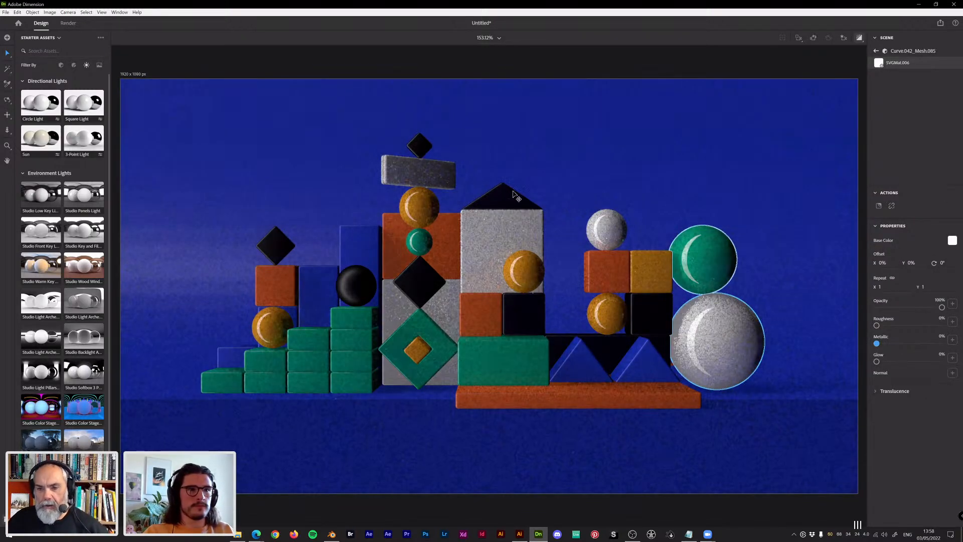
pyautogui.click(720, 264)
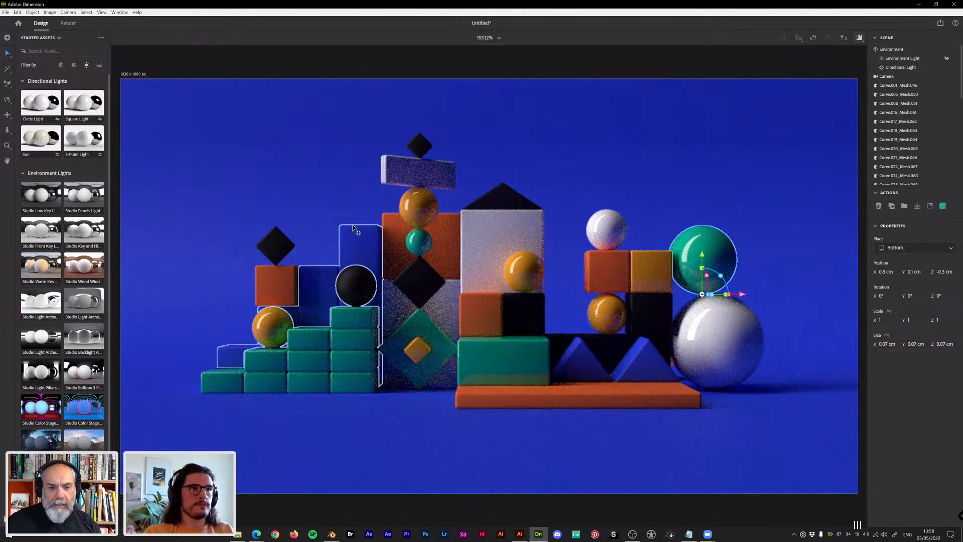
# Tint the directional light red (FF5757), and shift its hue to light blue (57C1FF)
pyautogui.click(915, 67)
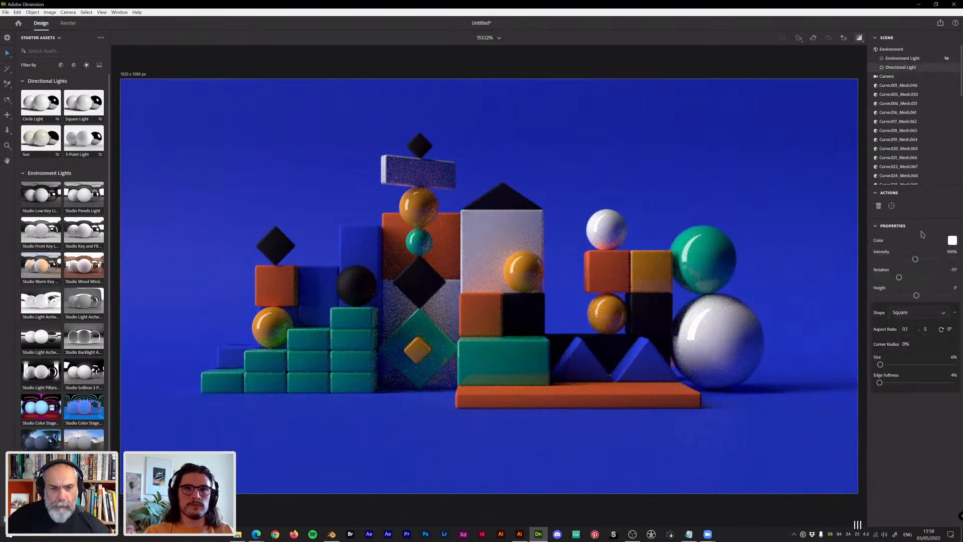
pyautogui.click(951, 241)
pyautogui.click(907, 187)
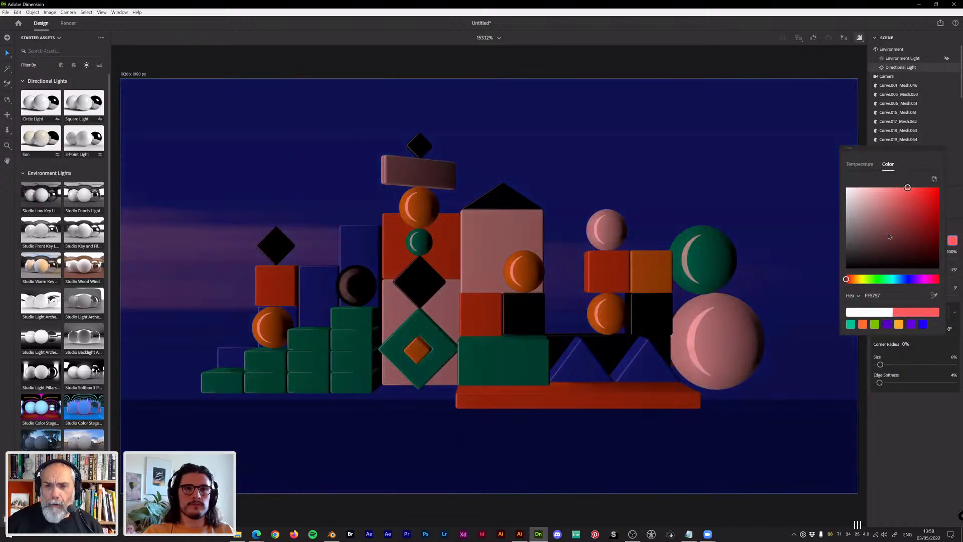
pyautogui.click(898, 279)
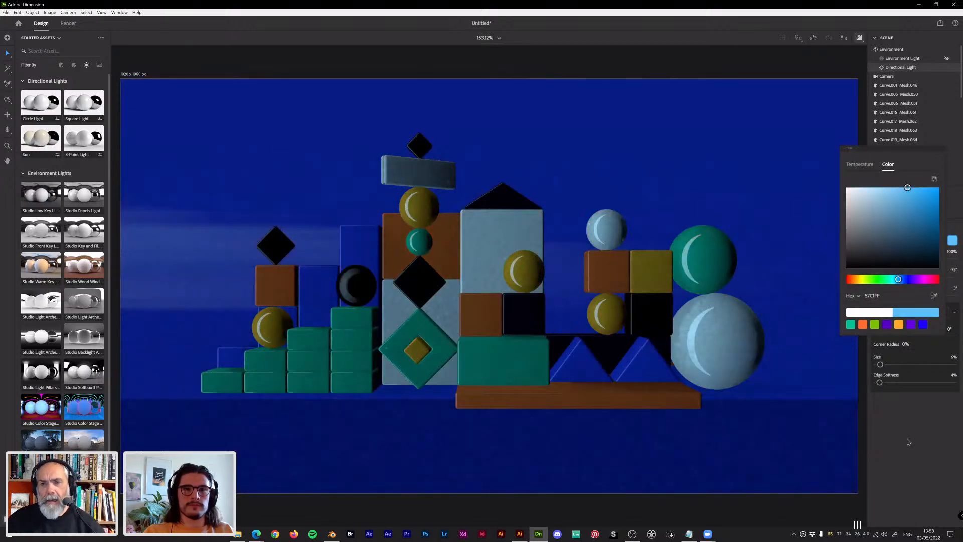
pyautogui.click(934, 424)
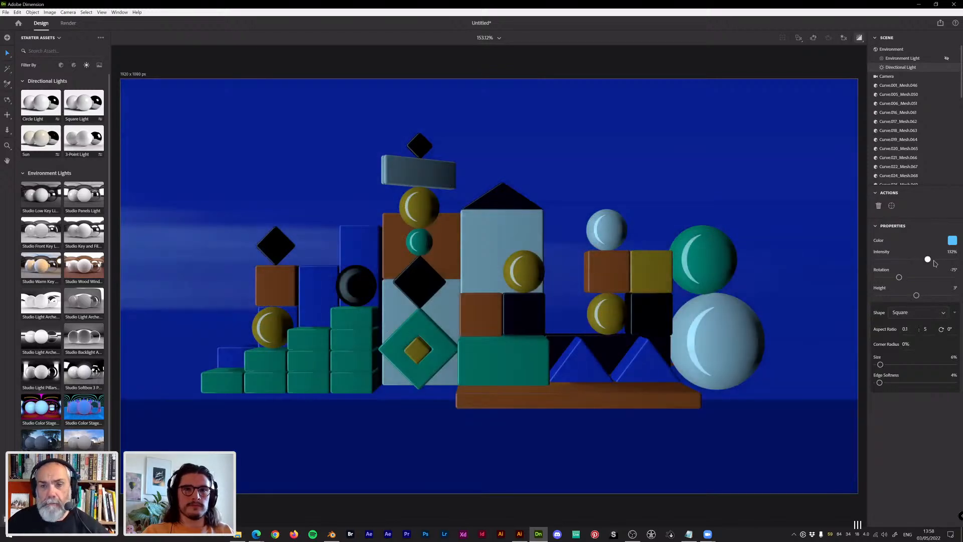
# Raise the directional light's intensity to 165% and soften its colour to a paler blue
pyautogui.moveTo(916, 260); pyautogui.dragTo(941, 261)
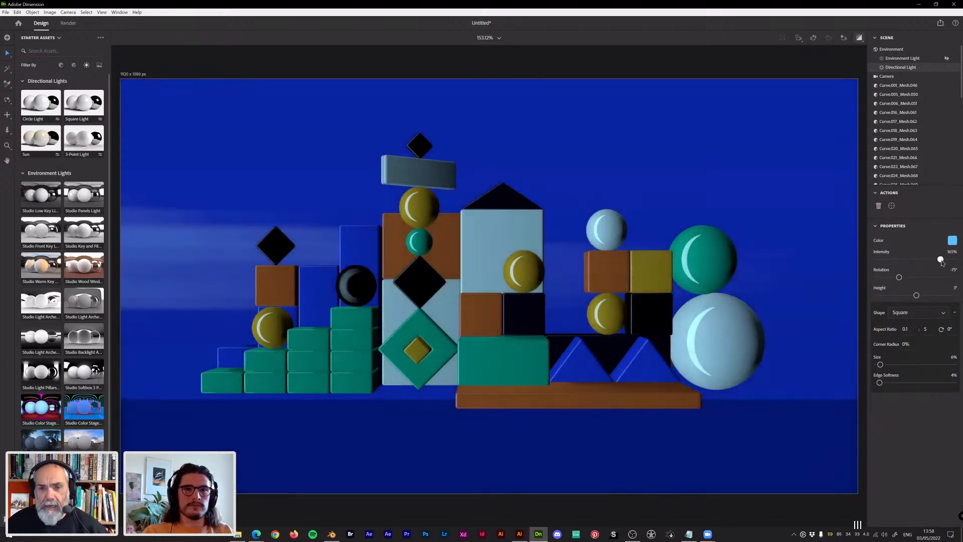
pyautogui.click(952, 240)
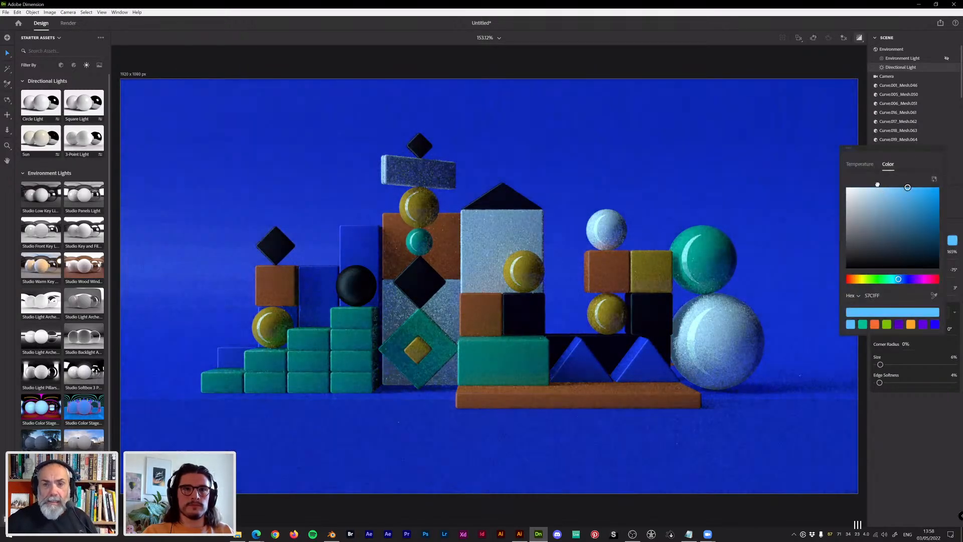
pyautogui.click(877, 187)
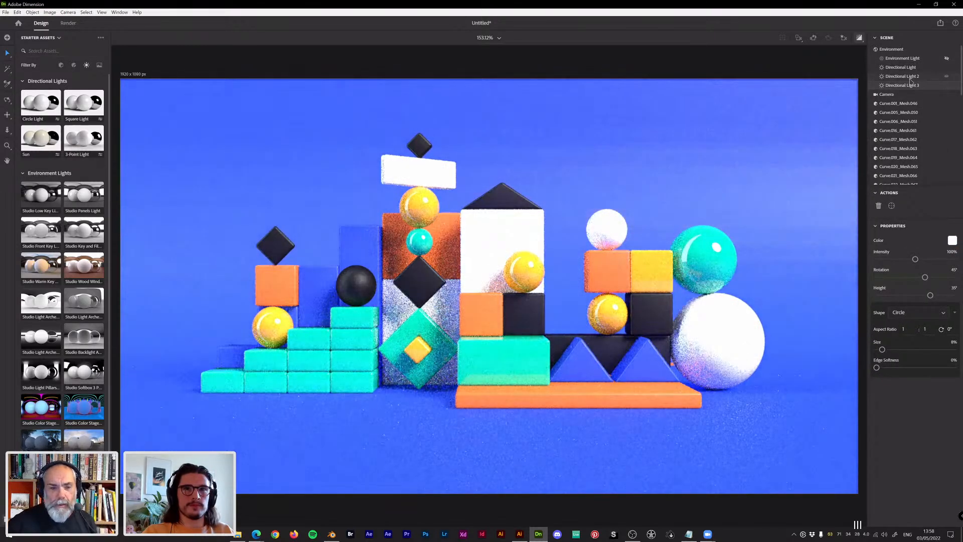
# Delete Directional Light 3 from the scene's environment
pyautogui.click(902, 85)
pyautogui.press('Delete')
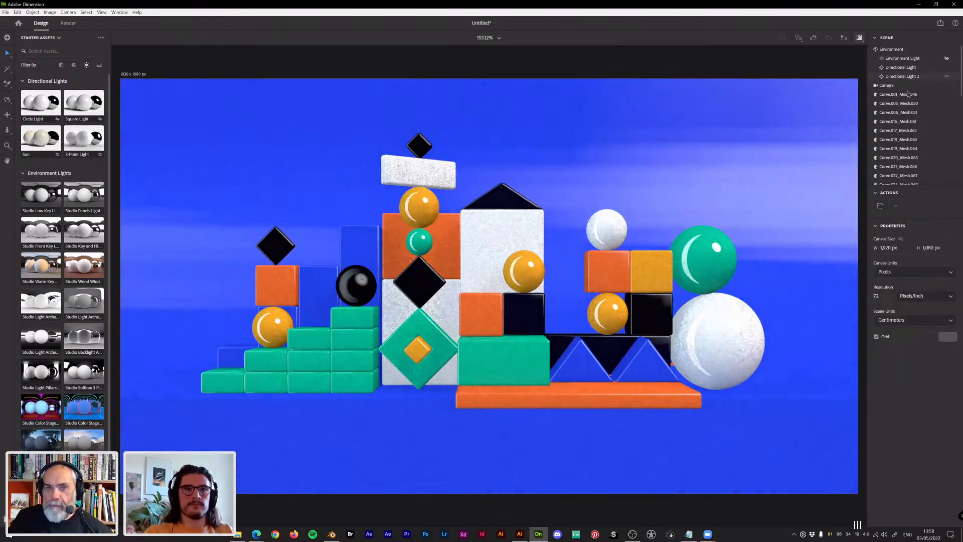
# Tint Directional Light 2 pale pink (FFD4D4) and set its intensity to 46%, rotation to 86° and height to 13°
pyautogui.click(951, 241)
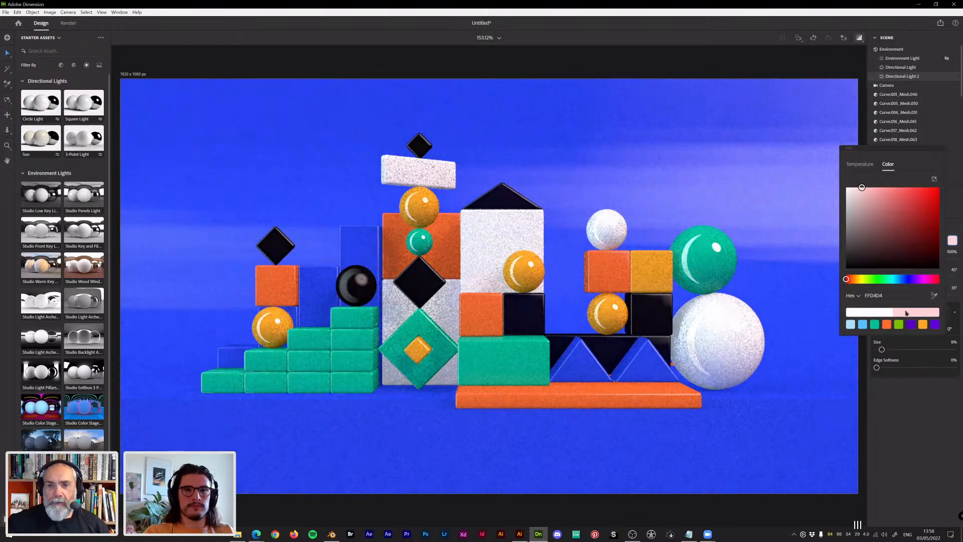
pyautogui.click(898, 428)
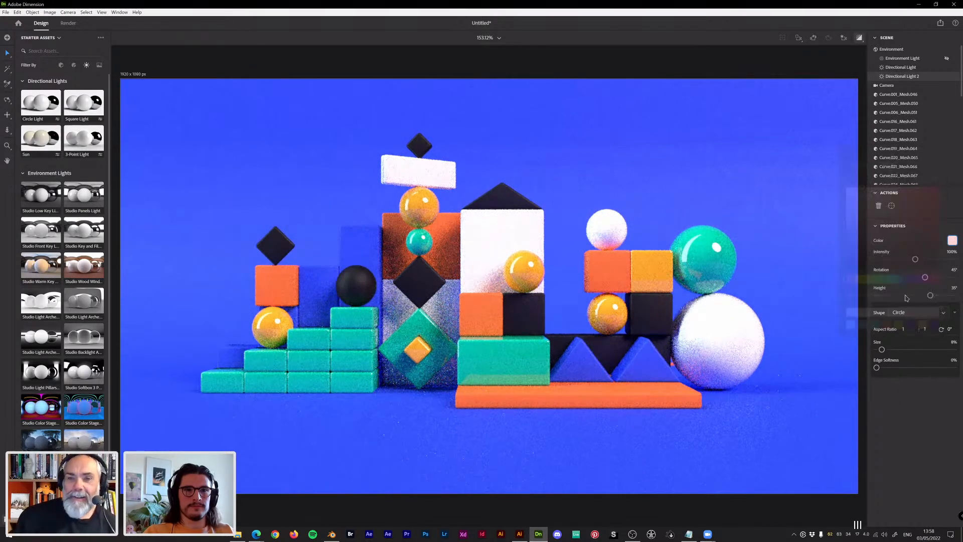
pyautogui.moveTo(915, 260); pyautogui.dragTo(921, 296)
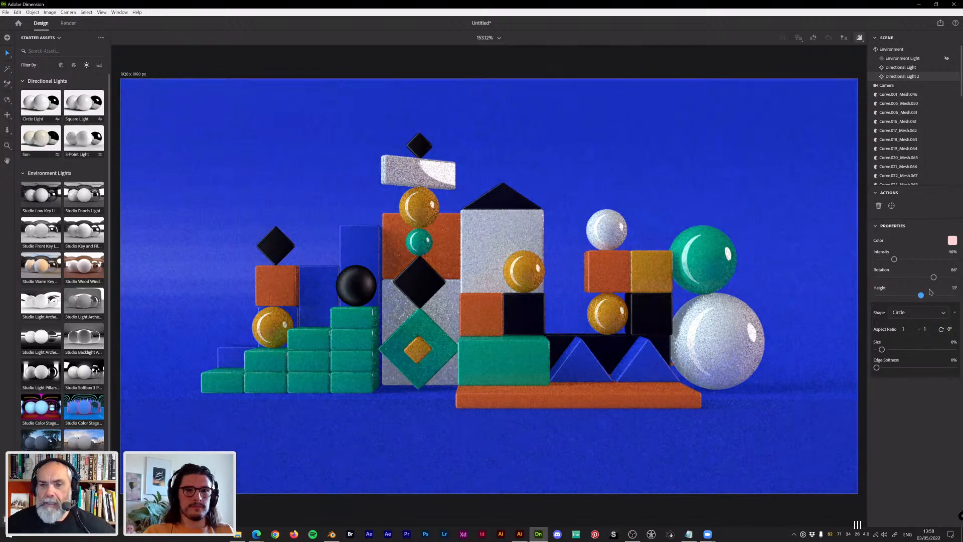
# Change the base colour of the blue background plane's material to pale pink (FFBDE0)
pyautogui.click(793, 220)
pyautogui.click(943, 207)
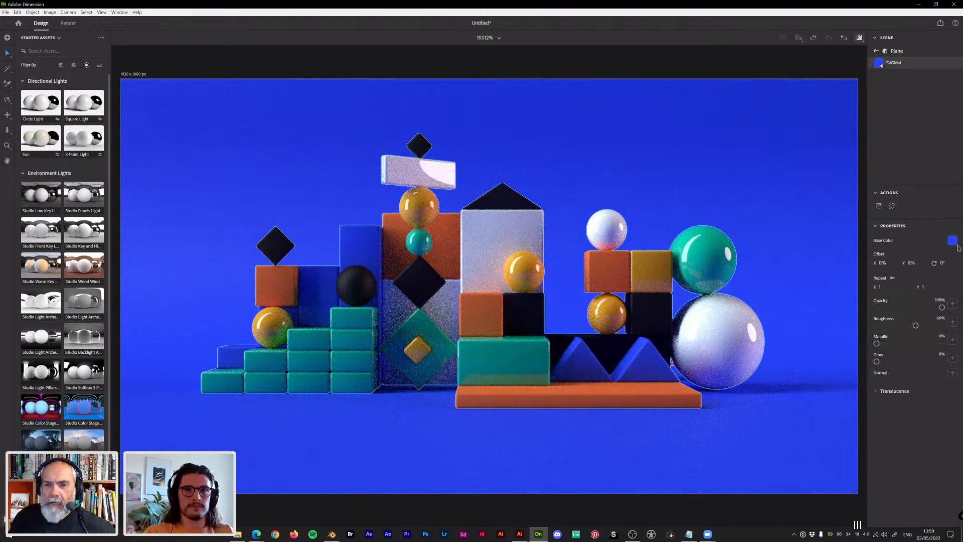
pyautogui.click(952, 240)
pyautogui.click(870, 188)
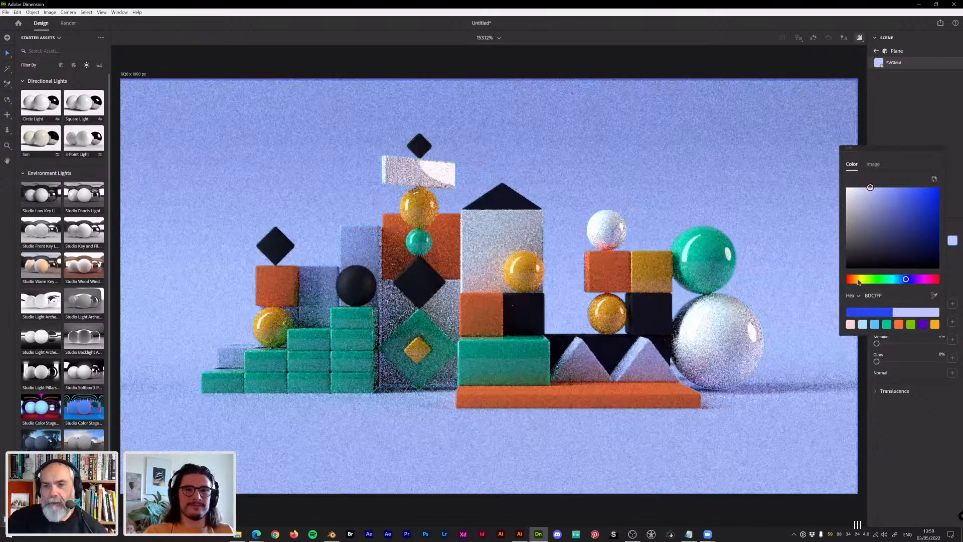
pyautogui.moveTo(906, 280); pyautogui.dragTo(931, 279)
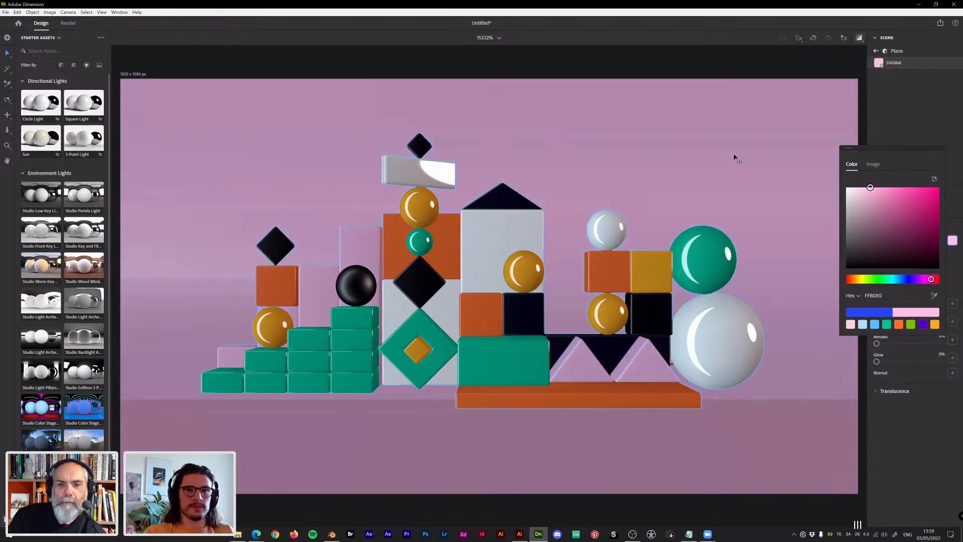
pyautogui.click(732, 157)
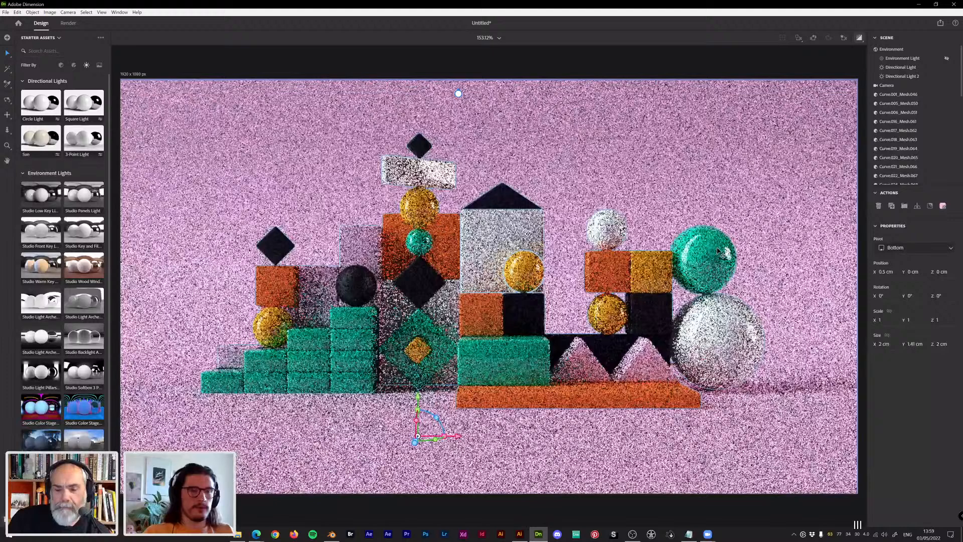
# Select the green sphere resting on the large white sphere
pyautogui.click(719, 251)
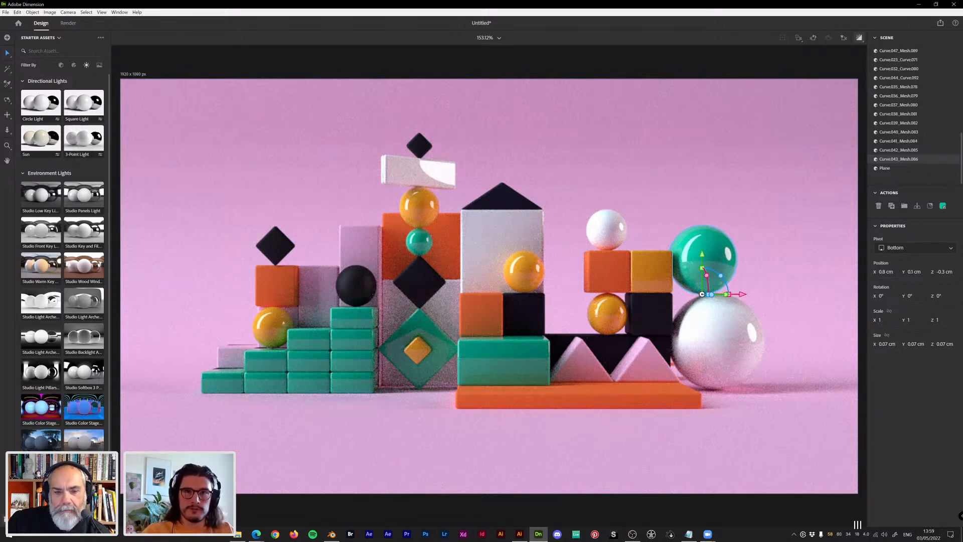
pyautogui.scroll(10, 921, 63)
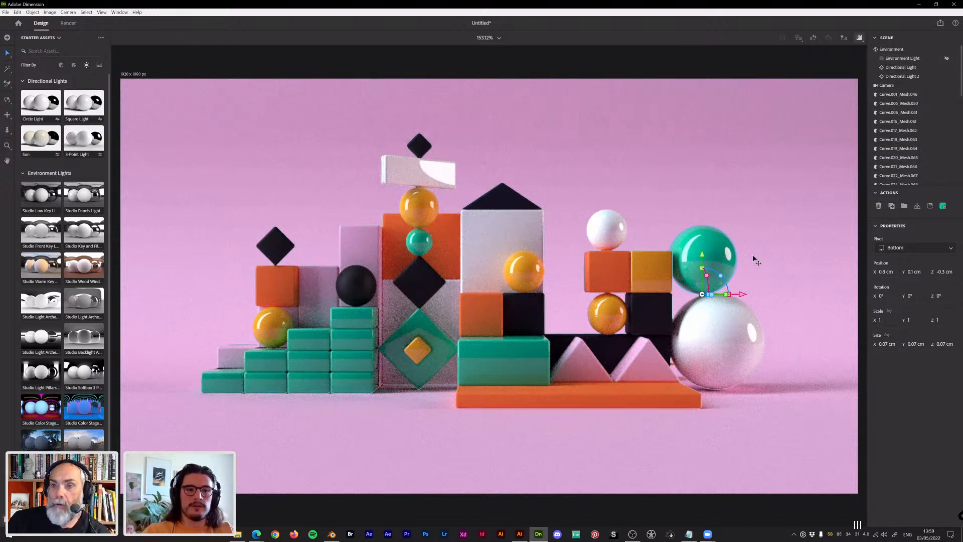
# Switch to Blender and inspect the colour settings of the cool-tinted area light, Area.001
pyautogui.click(331, 533)
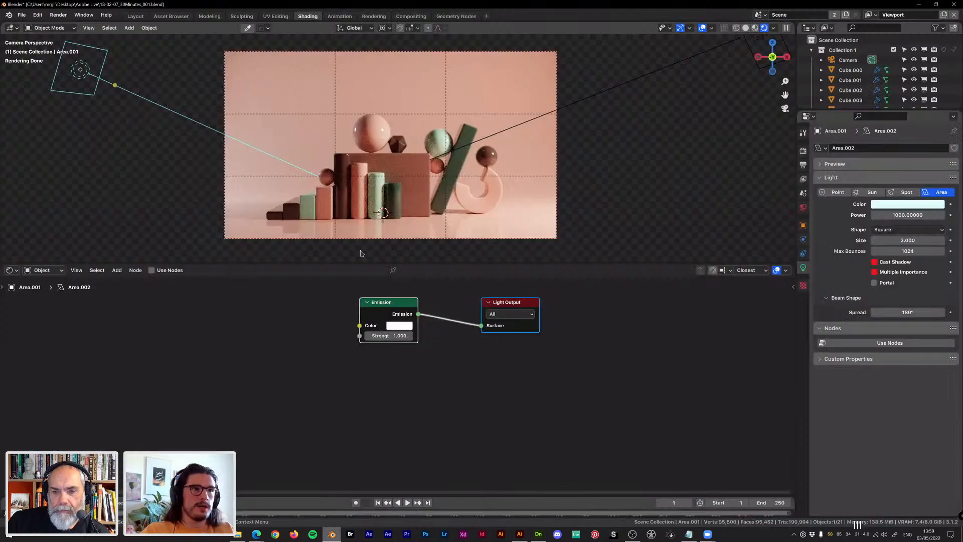
pyautogui.click(908, 205)
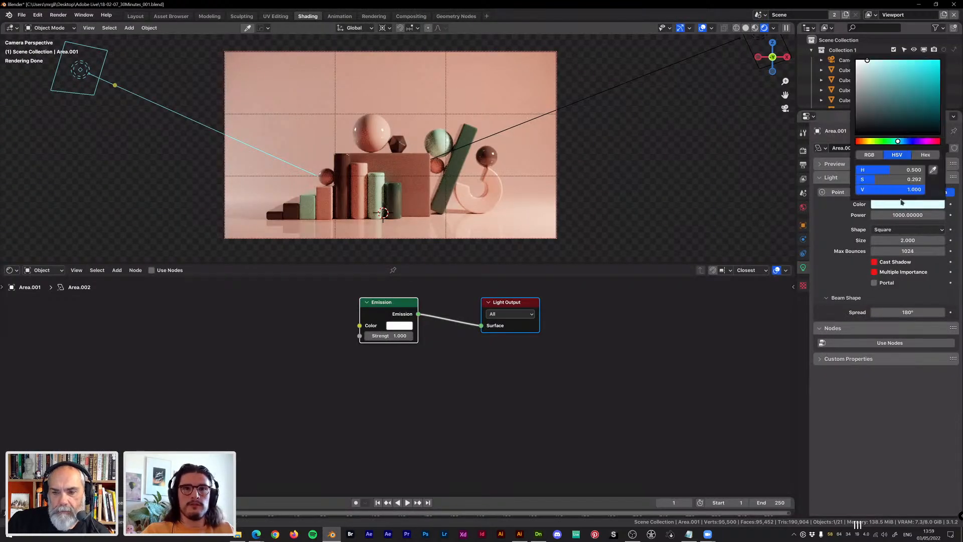
# Try replacing the warm area light's orange tint with a near-white colour
pyautogui.click(564, 110)
pyautogui.click(887, 209)
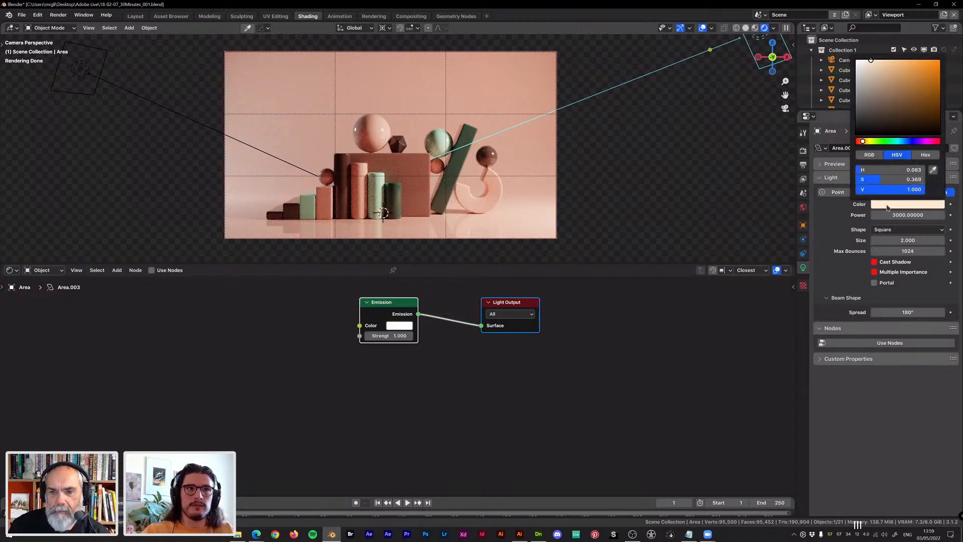
pyautogui.click(887, 208)
pyautogui.click(888, 207)
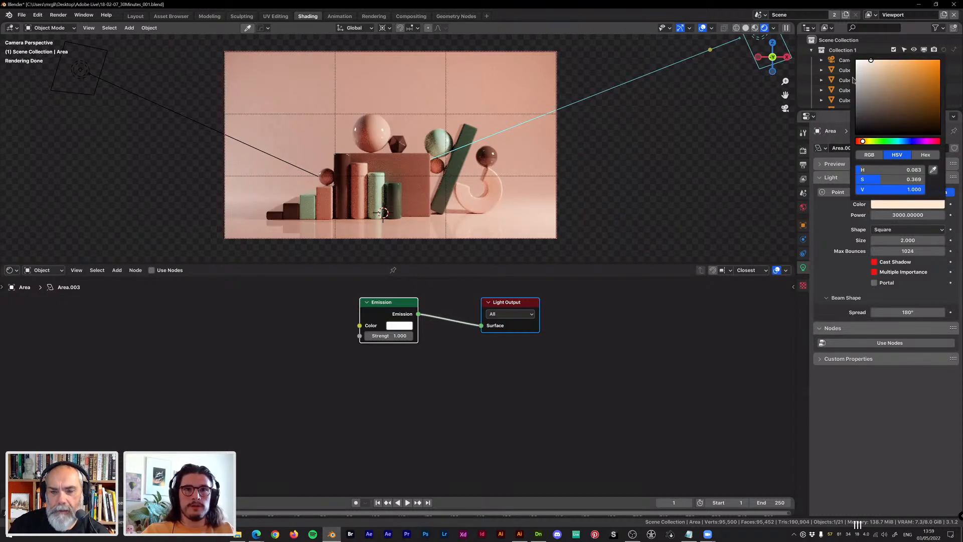
pyautogui.moveTo(860, 67); pyautogui.dragTo(854, 59)
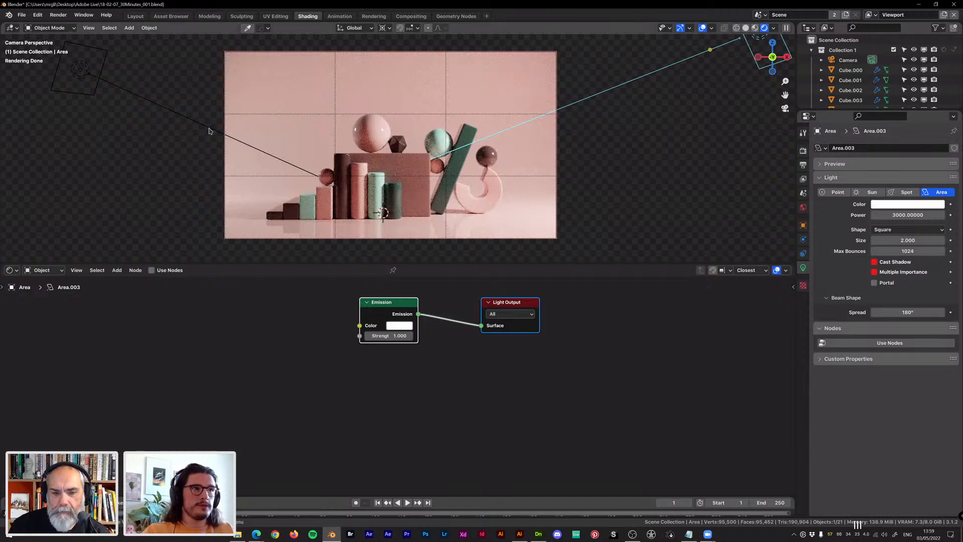
# Try a darker, greyer cyan on the cool area light and undo the colour changes on both area lights
pyautogui.click(210, 131)
pyautogui.click(891, 210)
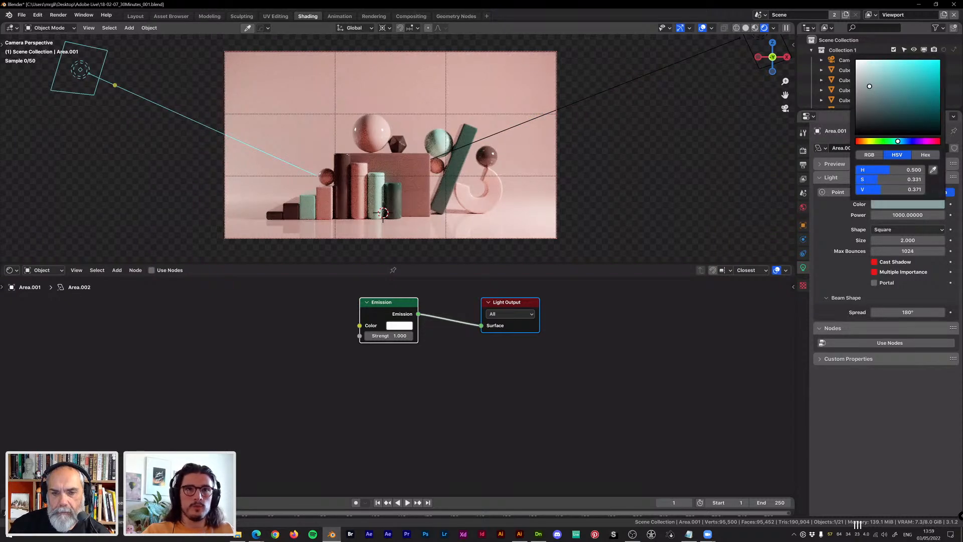
pyautogui.click(615, 176)
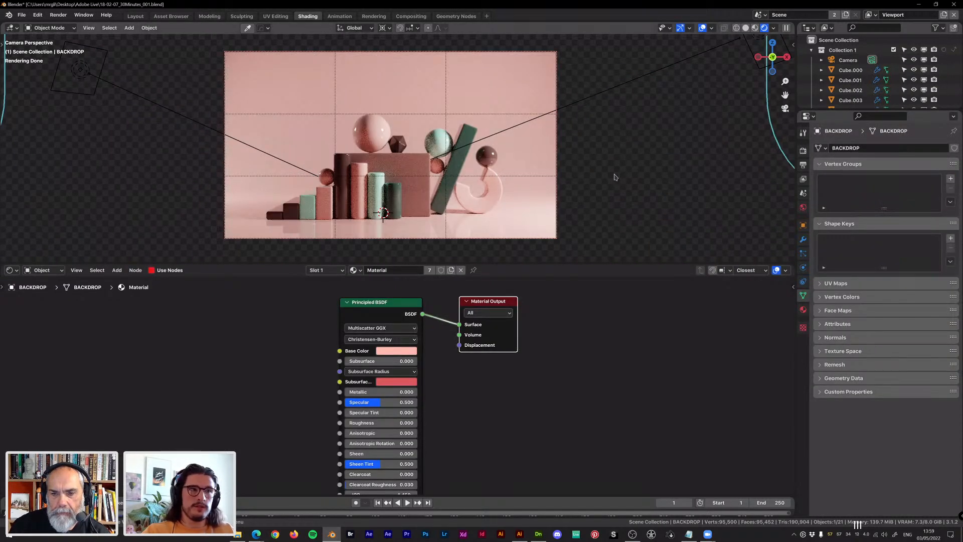
pyautogui.hotkey('ctrl', 'z')
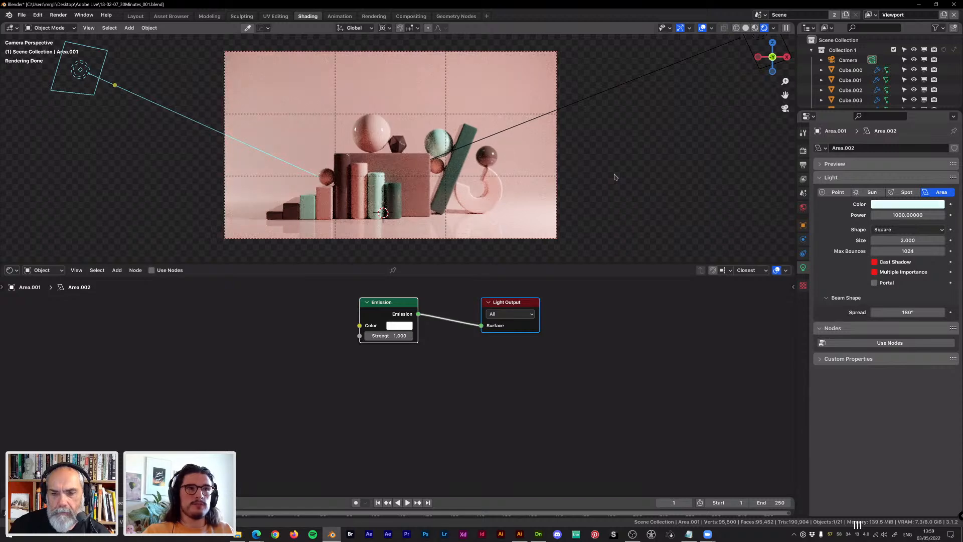
pyautogui.hotkey('ctrl', 'z')
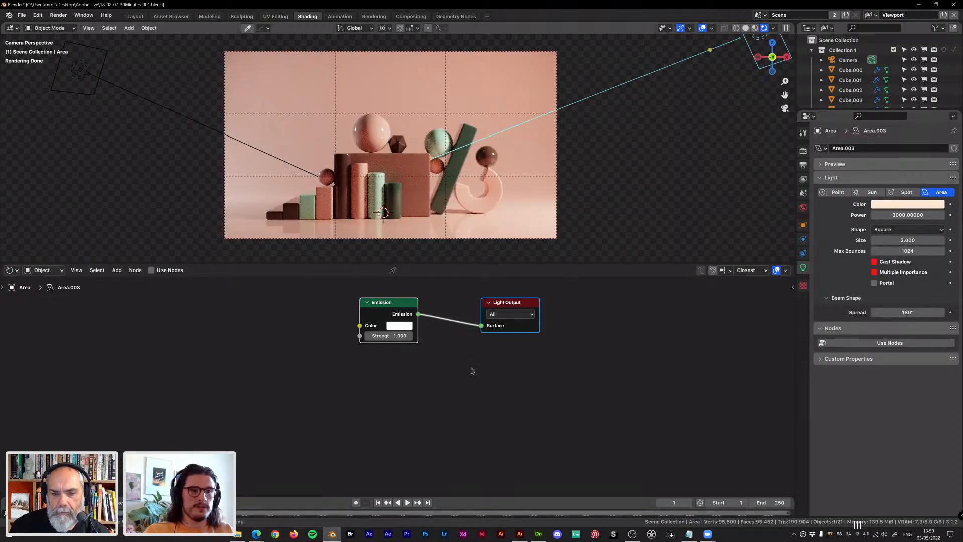
# Return to the block scene in Adobe Dimension and bring up an open Edge browser window
pyautogui.moveTo(532, 536)
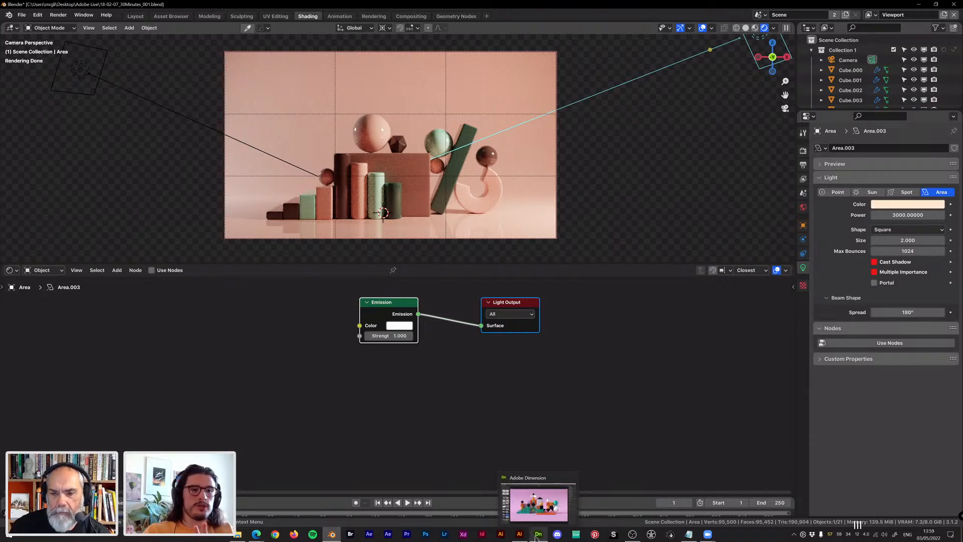
pyautogui.click(537, 536)
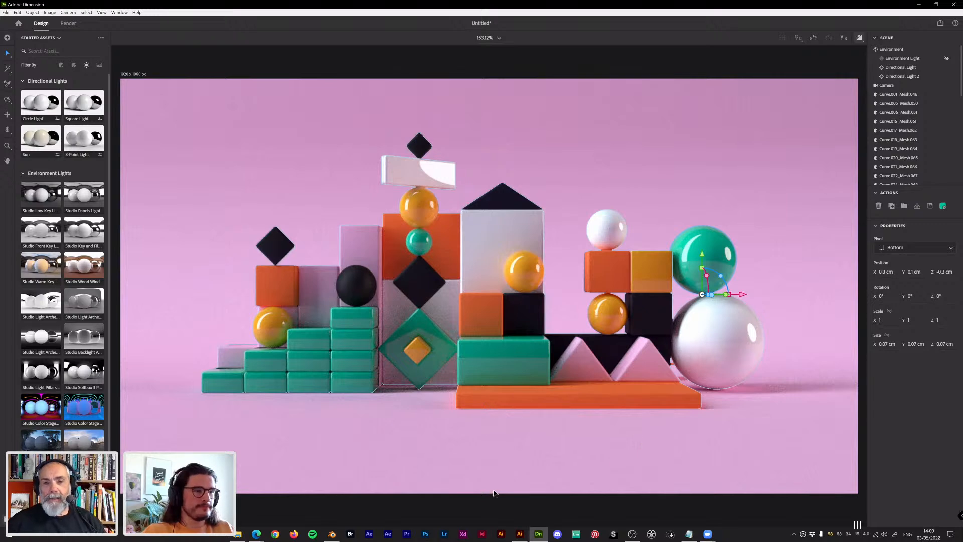
pyautogui.click(256, 534)
pyautogui.click(300, 506)
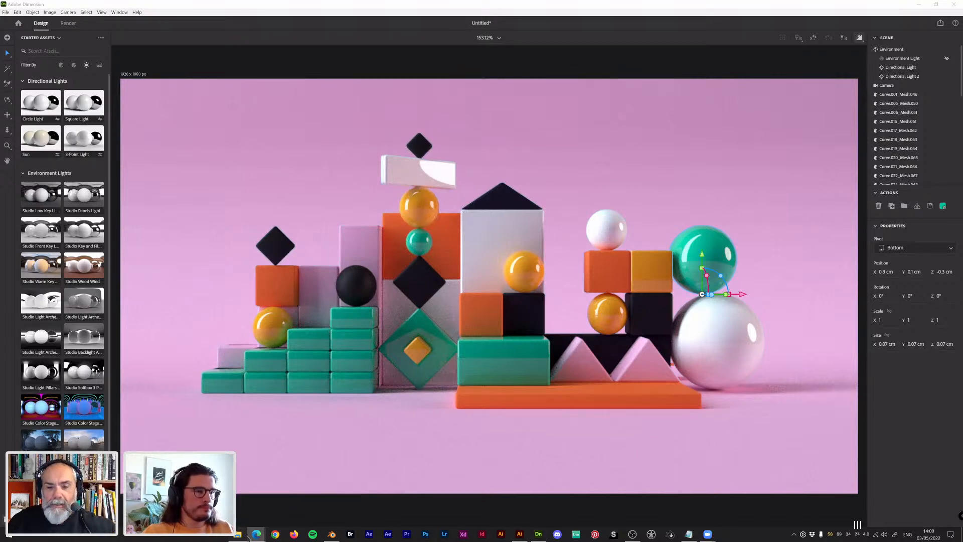